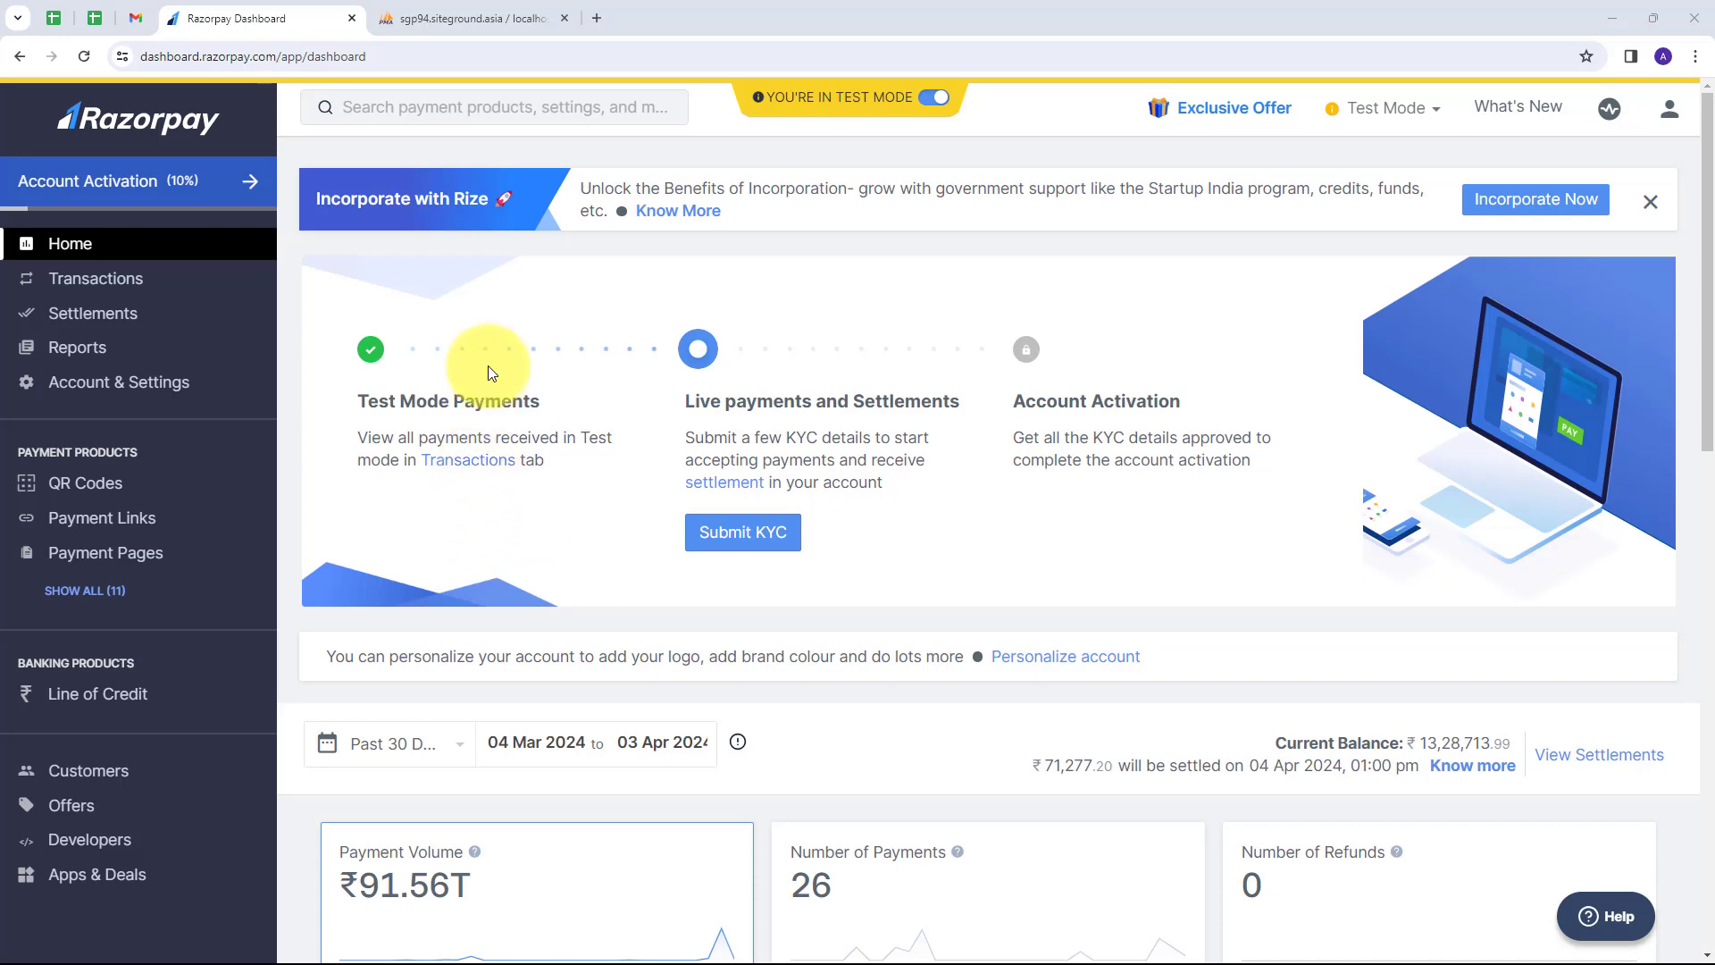
Compare the Razorpay dashboard with the RazorpayPayments table's single row, then start a blank tab.
{"action": "left_click", "coordinate": [460, 18]}
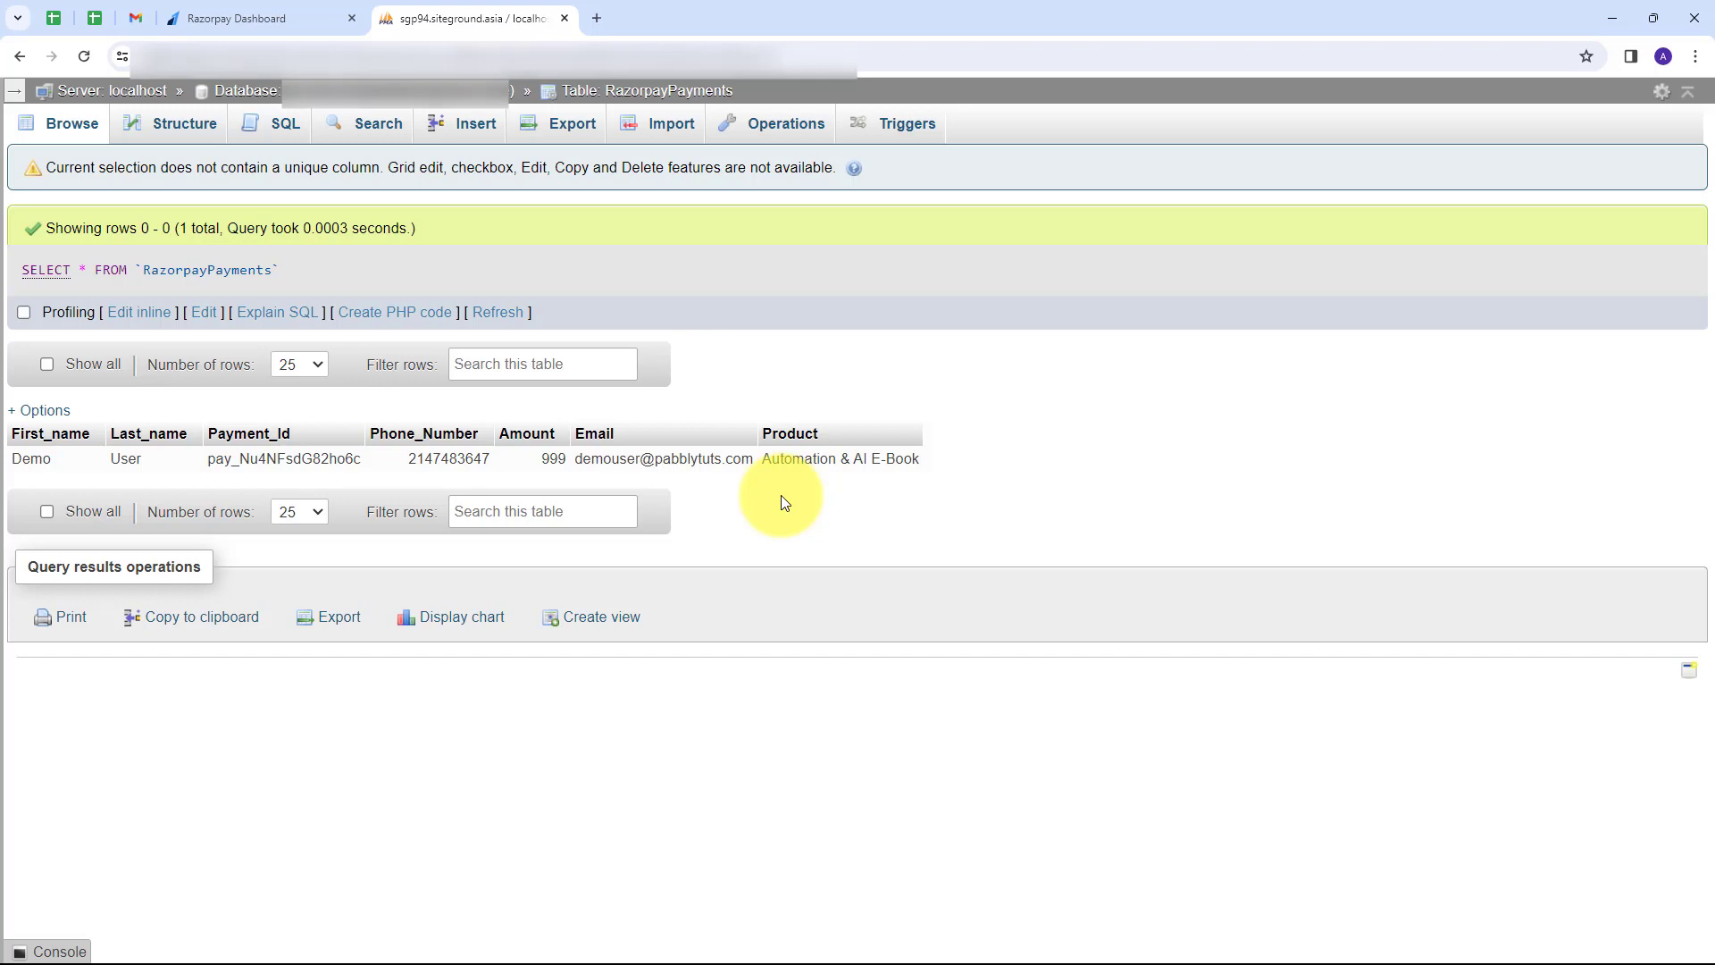
{"action": "left_click", "coordinate": [286, 24]}
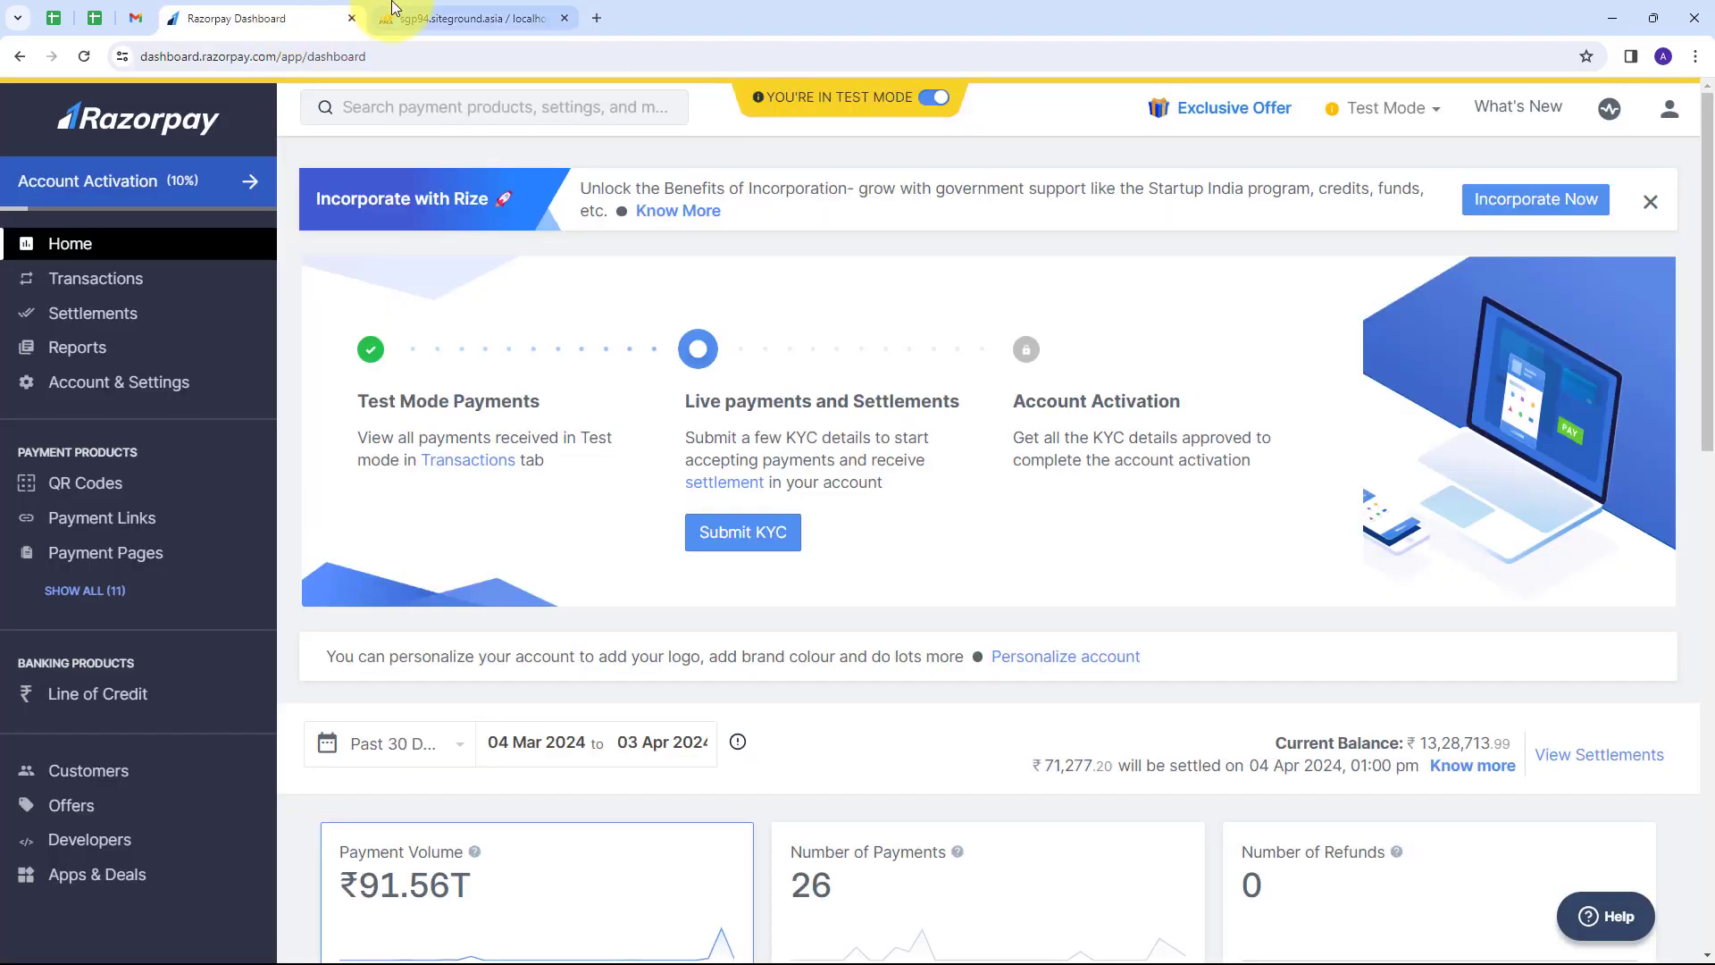
{"action": "left_click", "coordinate": [411, 16]}
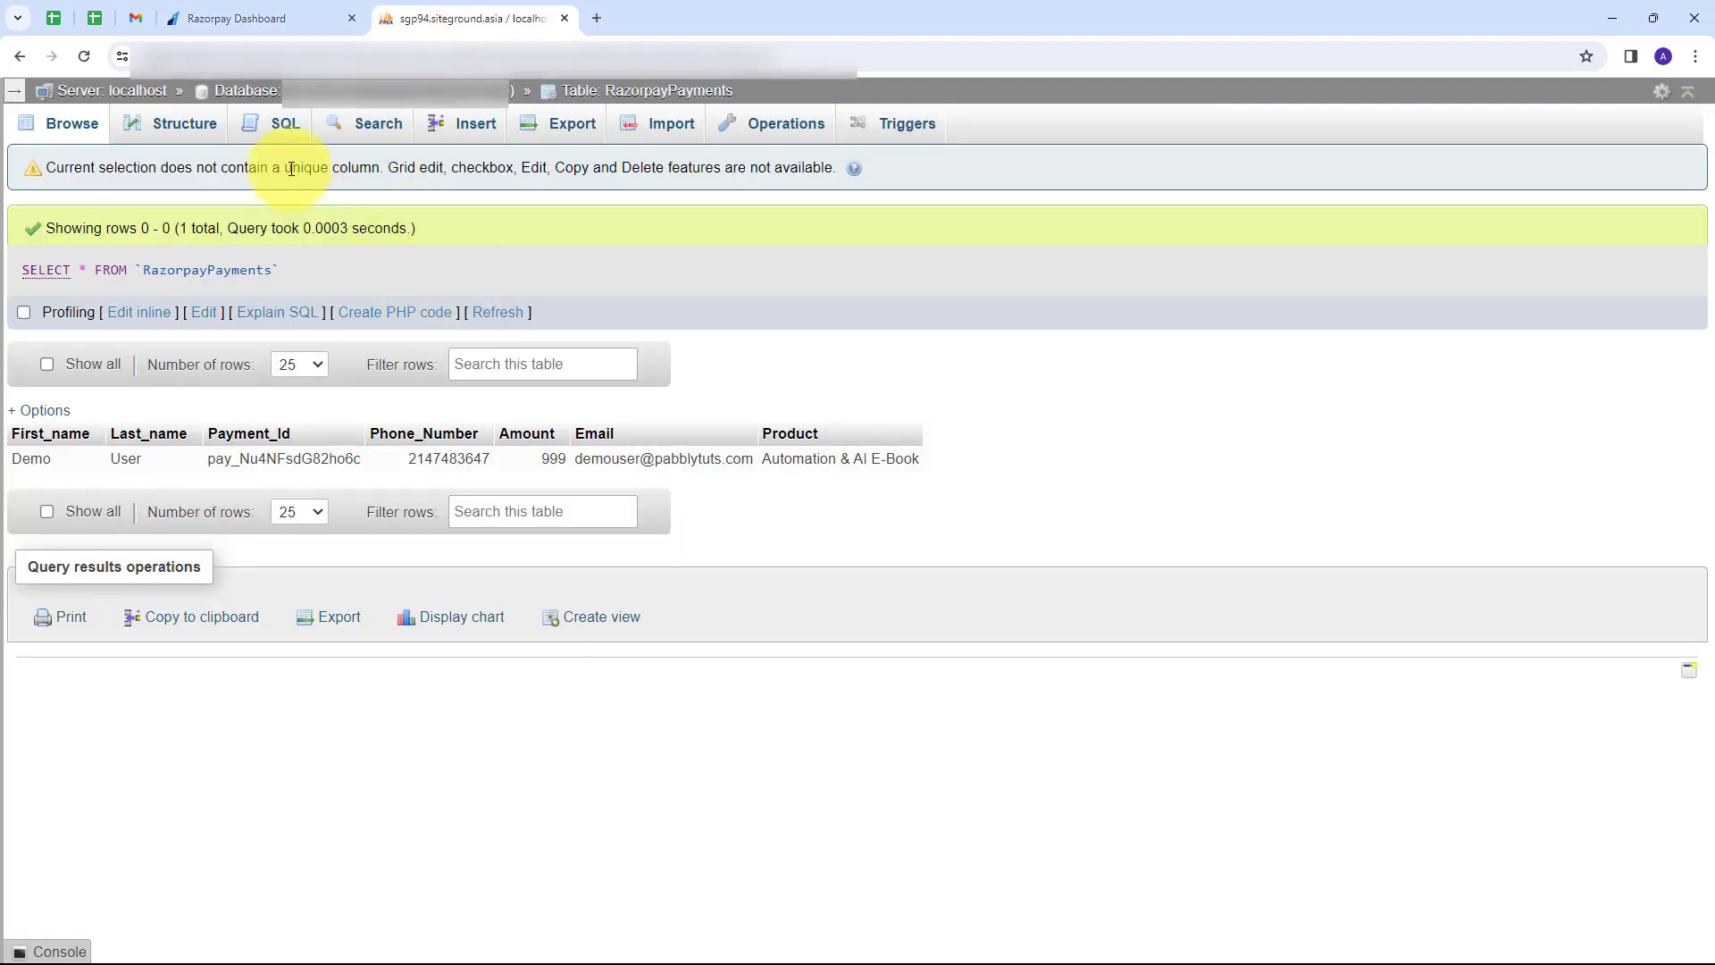
{"action": "left_click", "coordinate": [240, 19]}
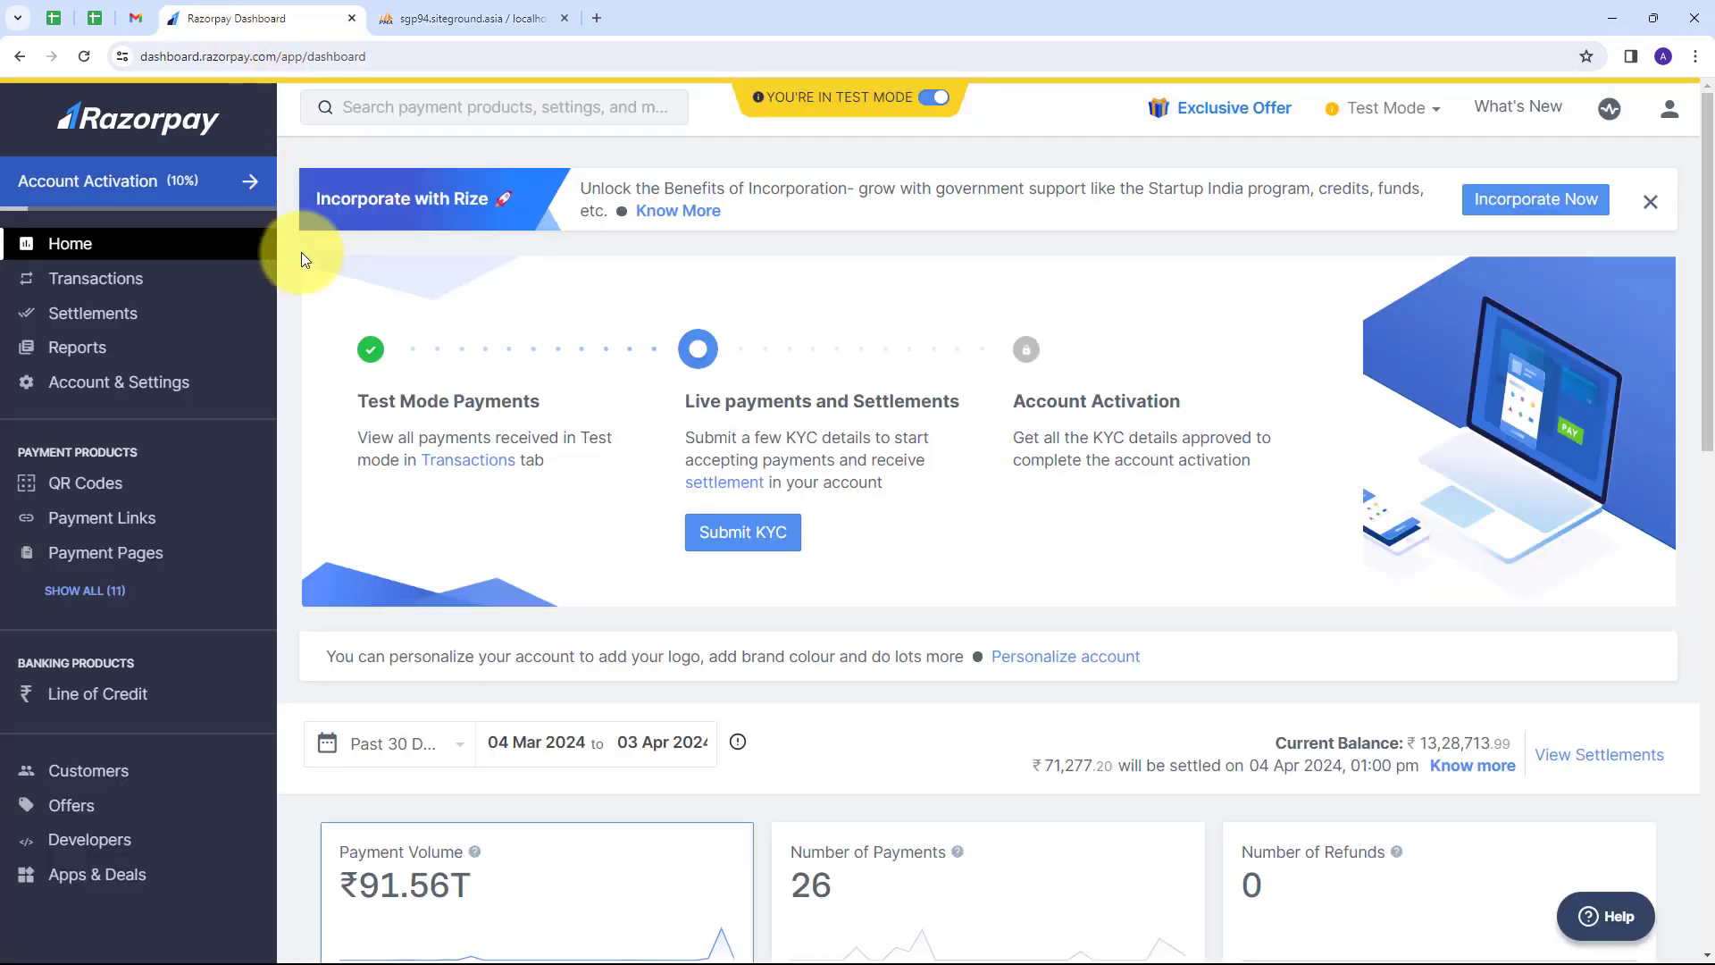
{"action": "left_click", "coordinate": [487, 20]}
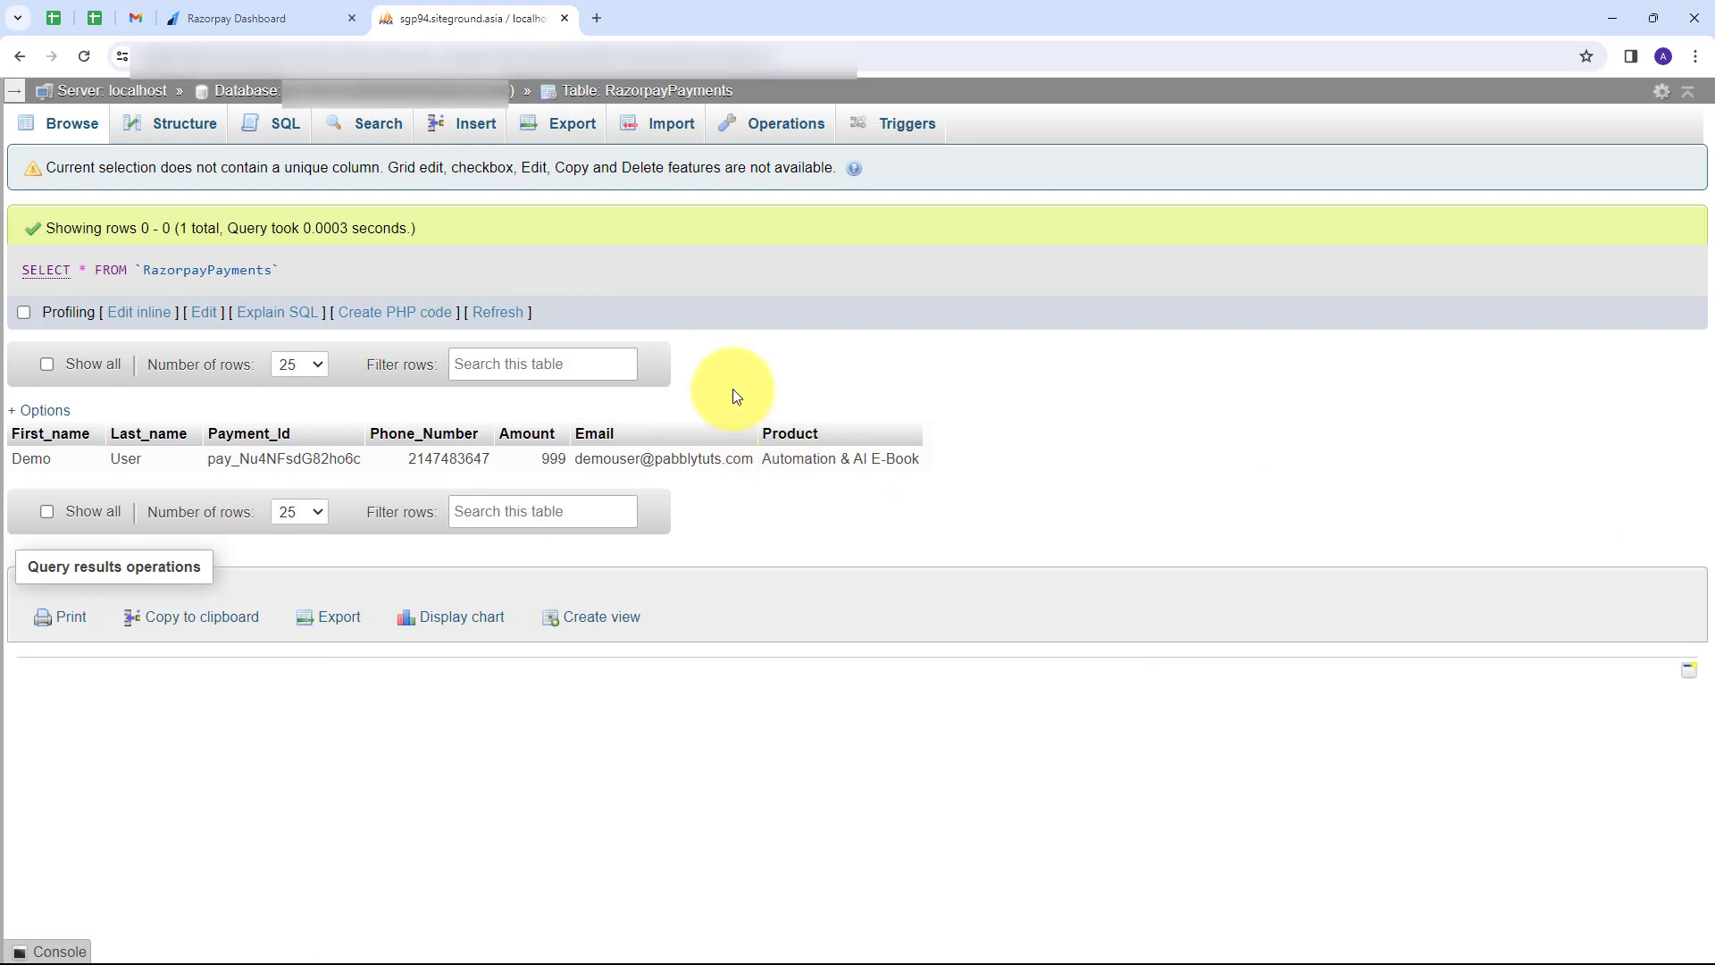
{"action": "left_click", "coordinate": [227, 12]}
{"action": "left_click", "coordinate": [438, 10]}
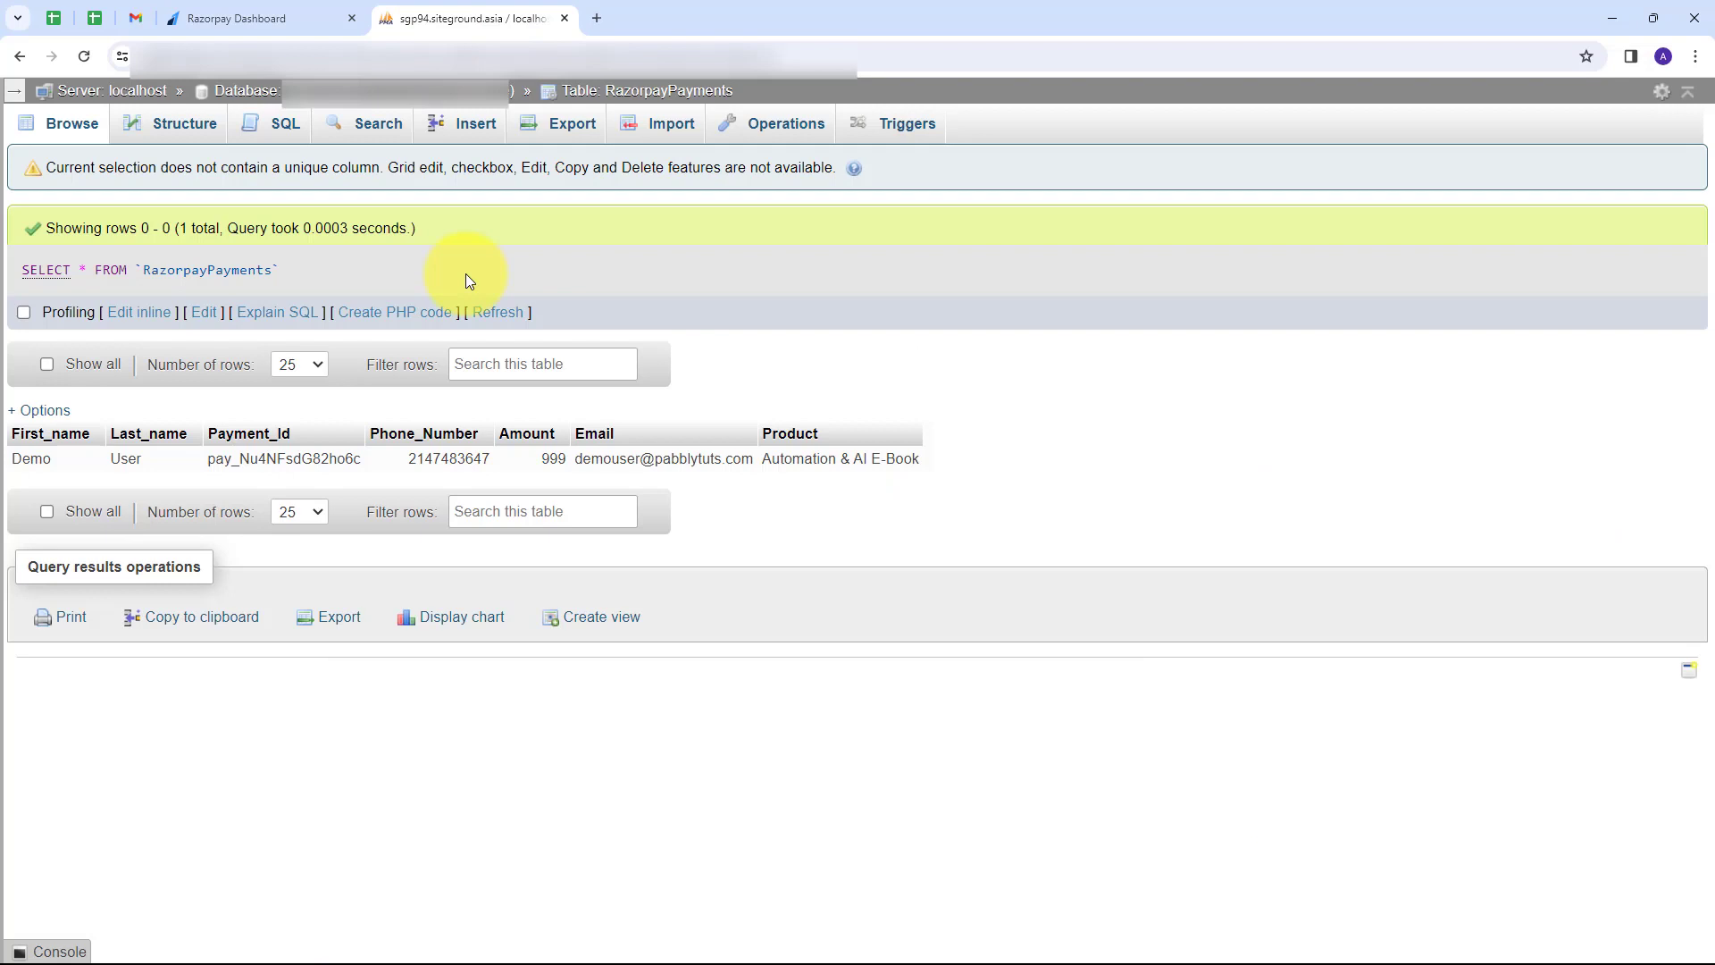
{"action": "left_click", "coordinate": [597, 18]}
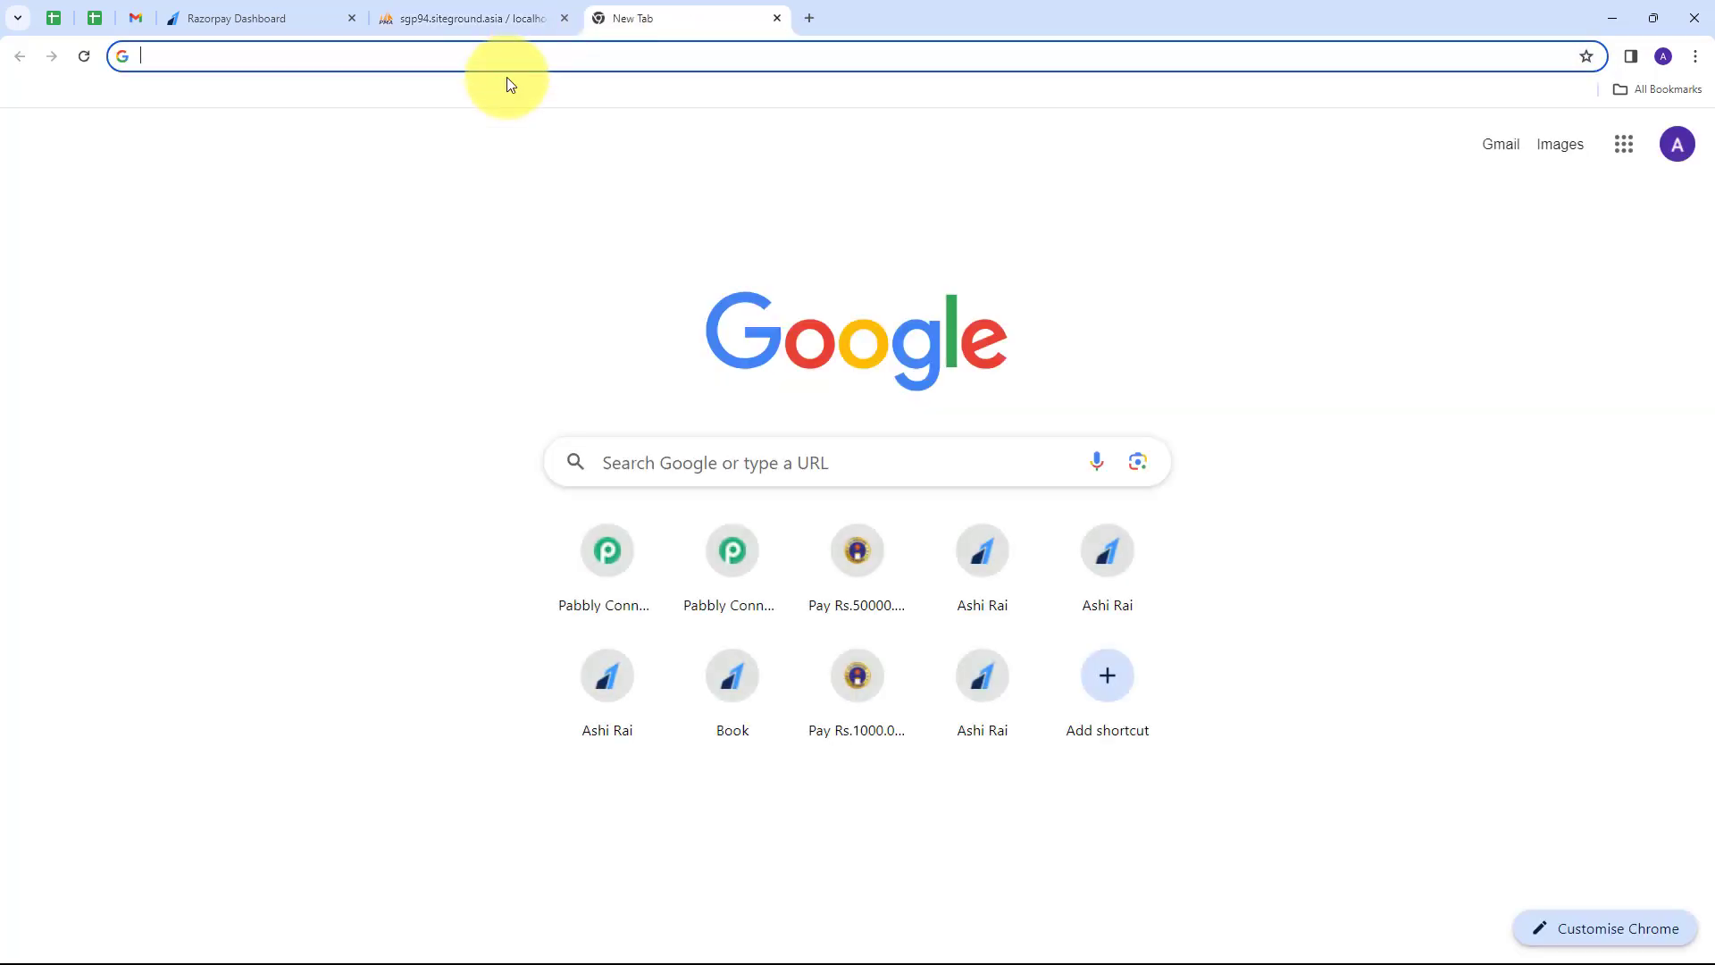
Go to pabbly.com and sign in to the Pabbly account.
{"action": "type", "text": "pabbly.com"}
{"action": "key", "text": "Return"}
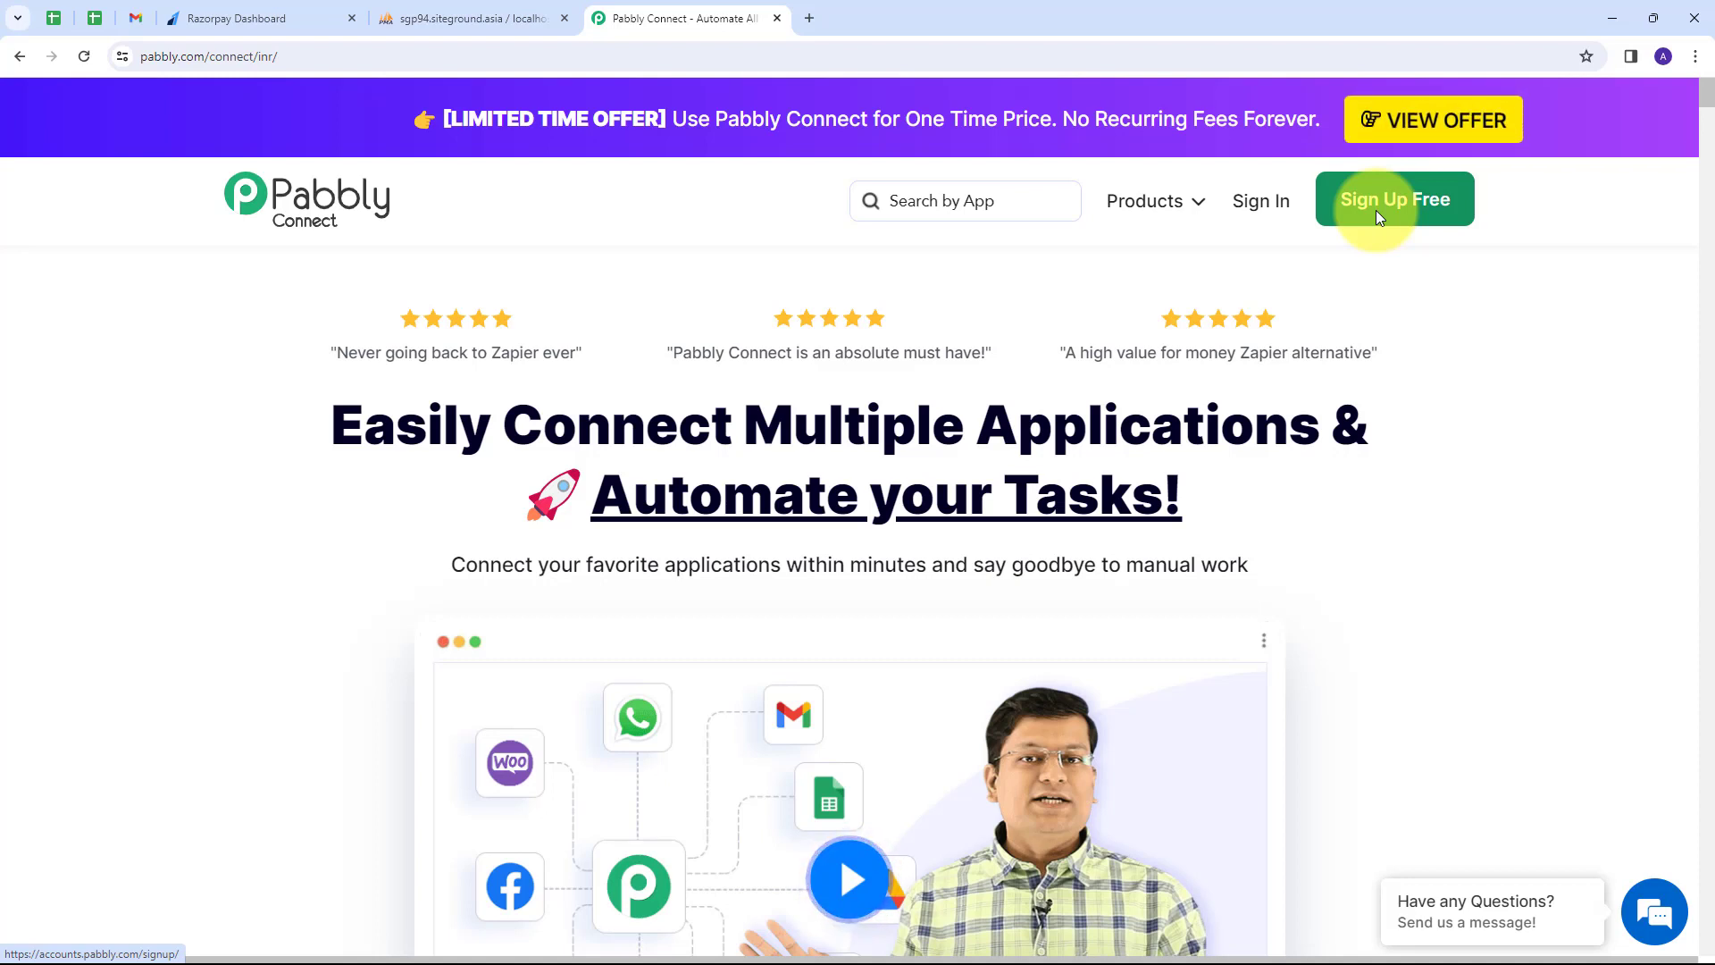
{"action": "left_click", "coordinate": [1270, 218]}
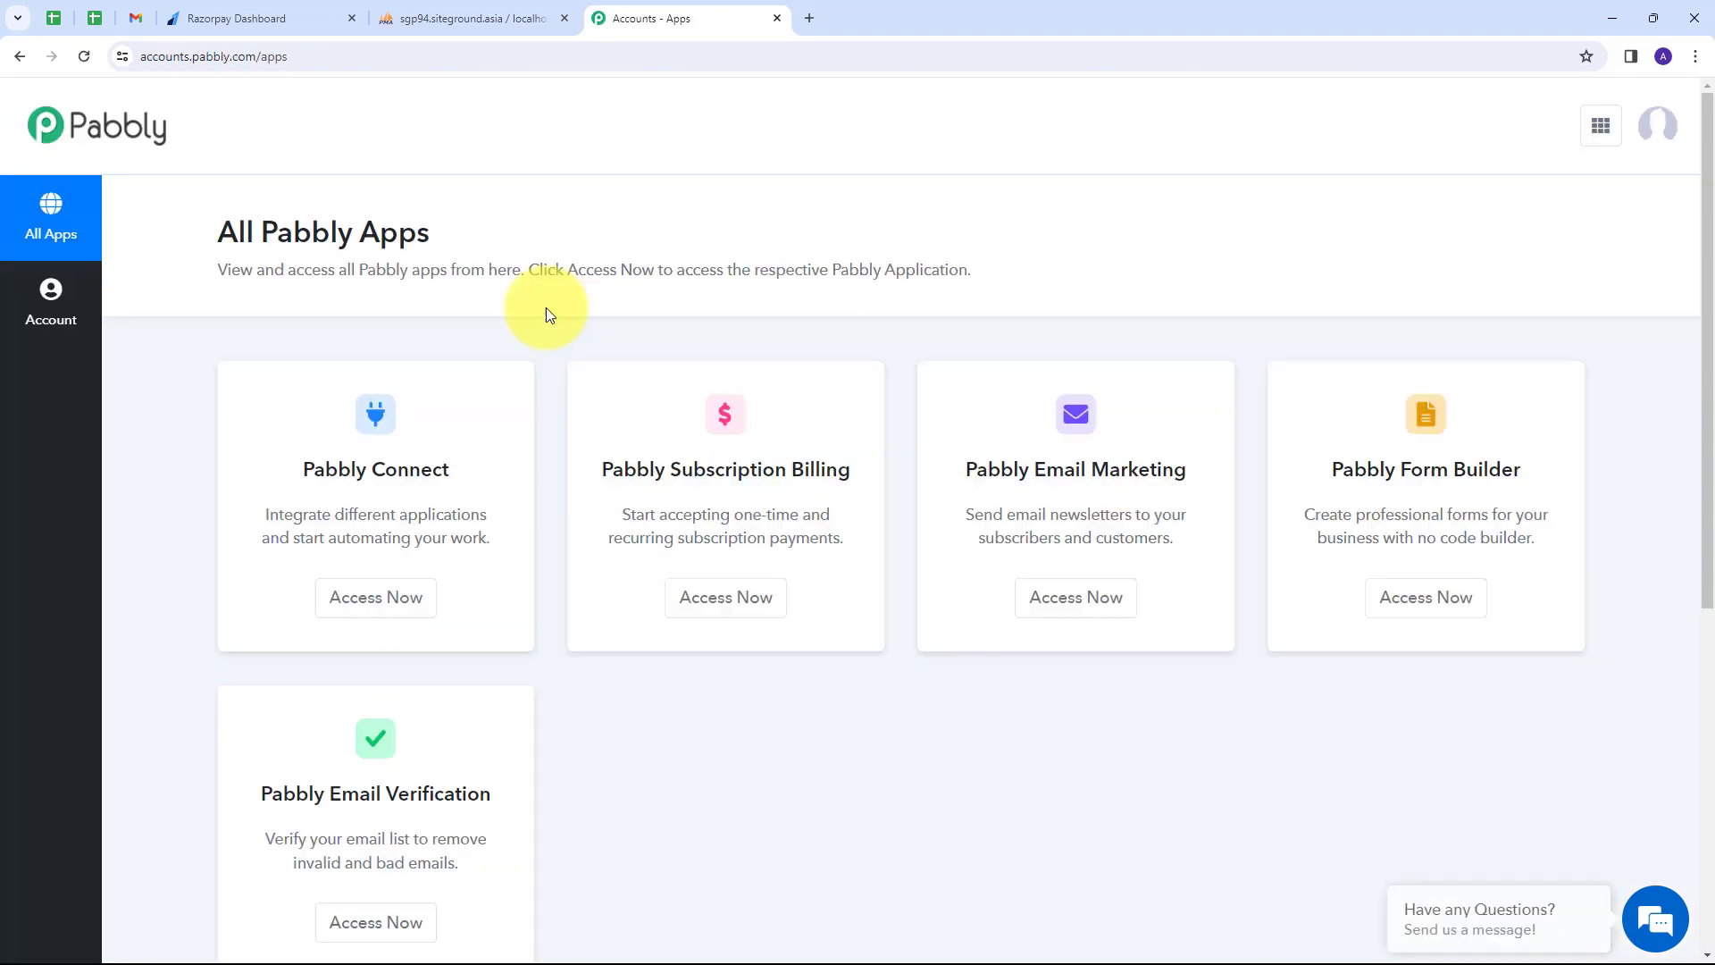
Launch Pabbly Connect from the list of Pabbly apps.
{"action": "scroll", "coordinate": [394, 345], "scroll_direction": "down", "scroll_amount": 2}
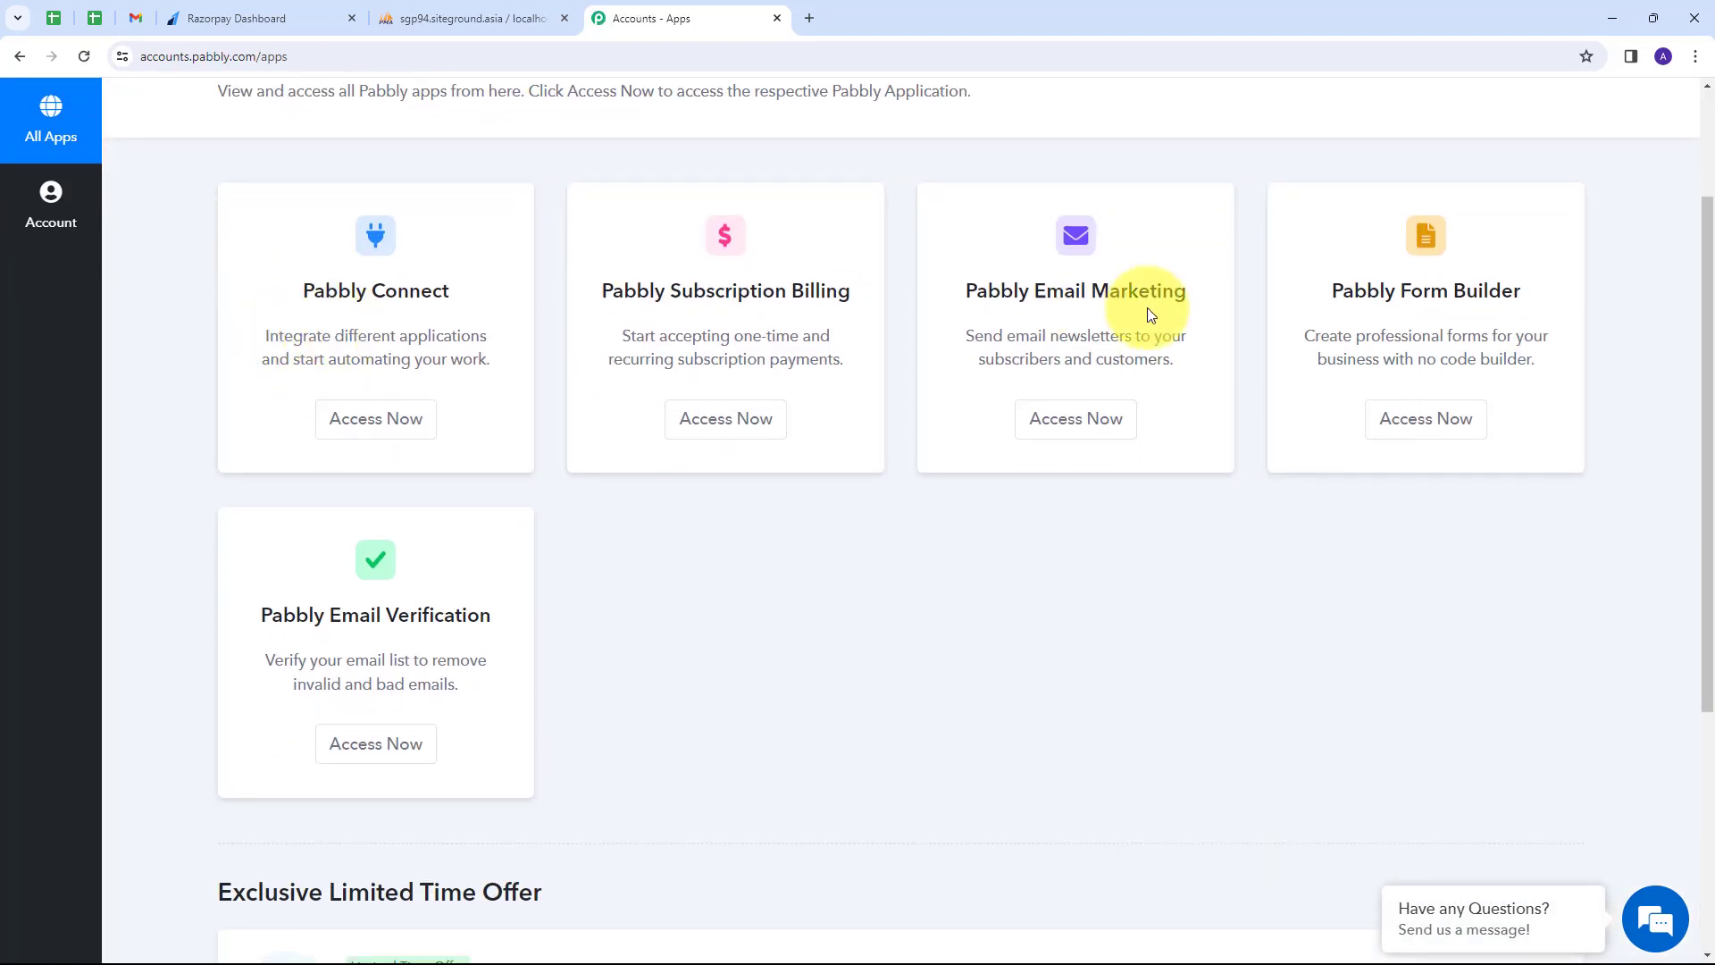
{"action": "scroll", "coordinate": [420, 579], "scroll_direction": "up", "scroll_amount": 1}
{"action": "scroll", "coordinate": [431, 576], "scroll_direction": "up", "scroll_amount": 1}
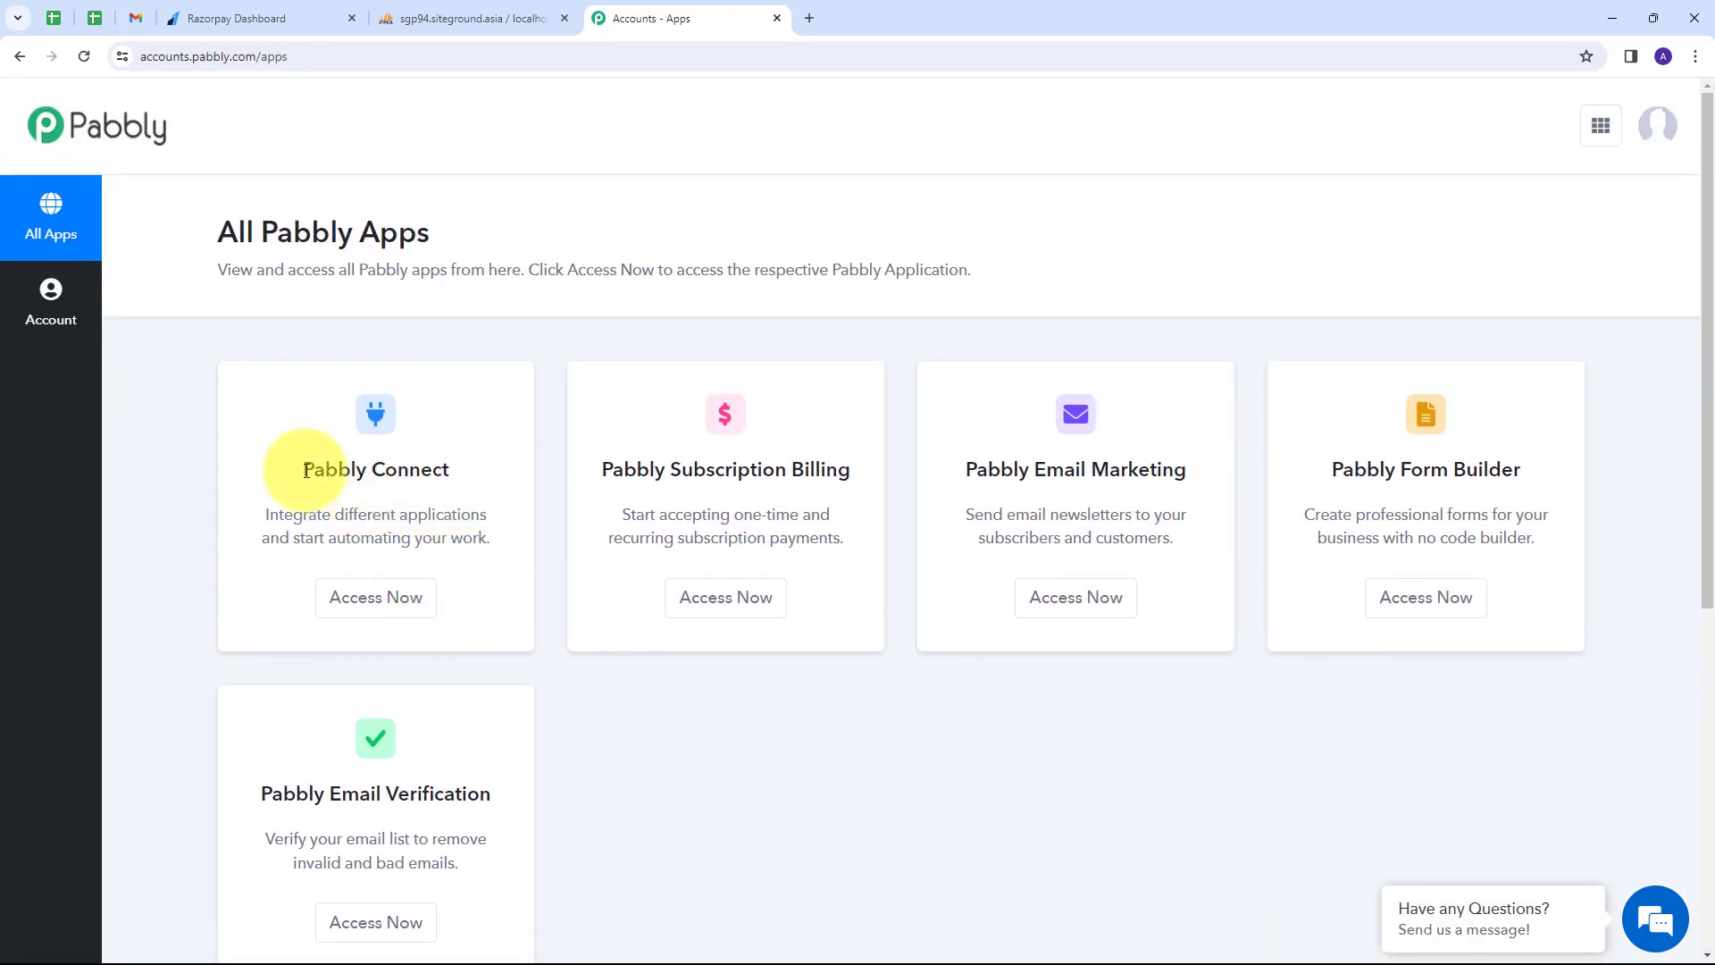
{"action": "left_click_drag", "start_coordinate": [304, 473], "coordinate": [457, 477]}
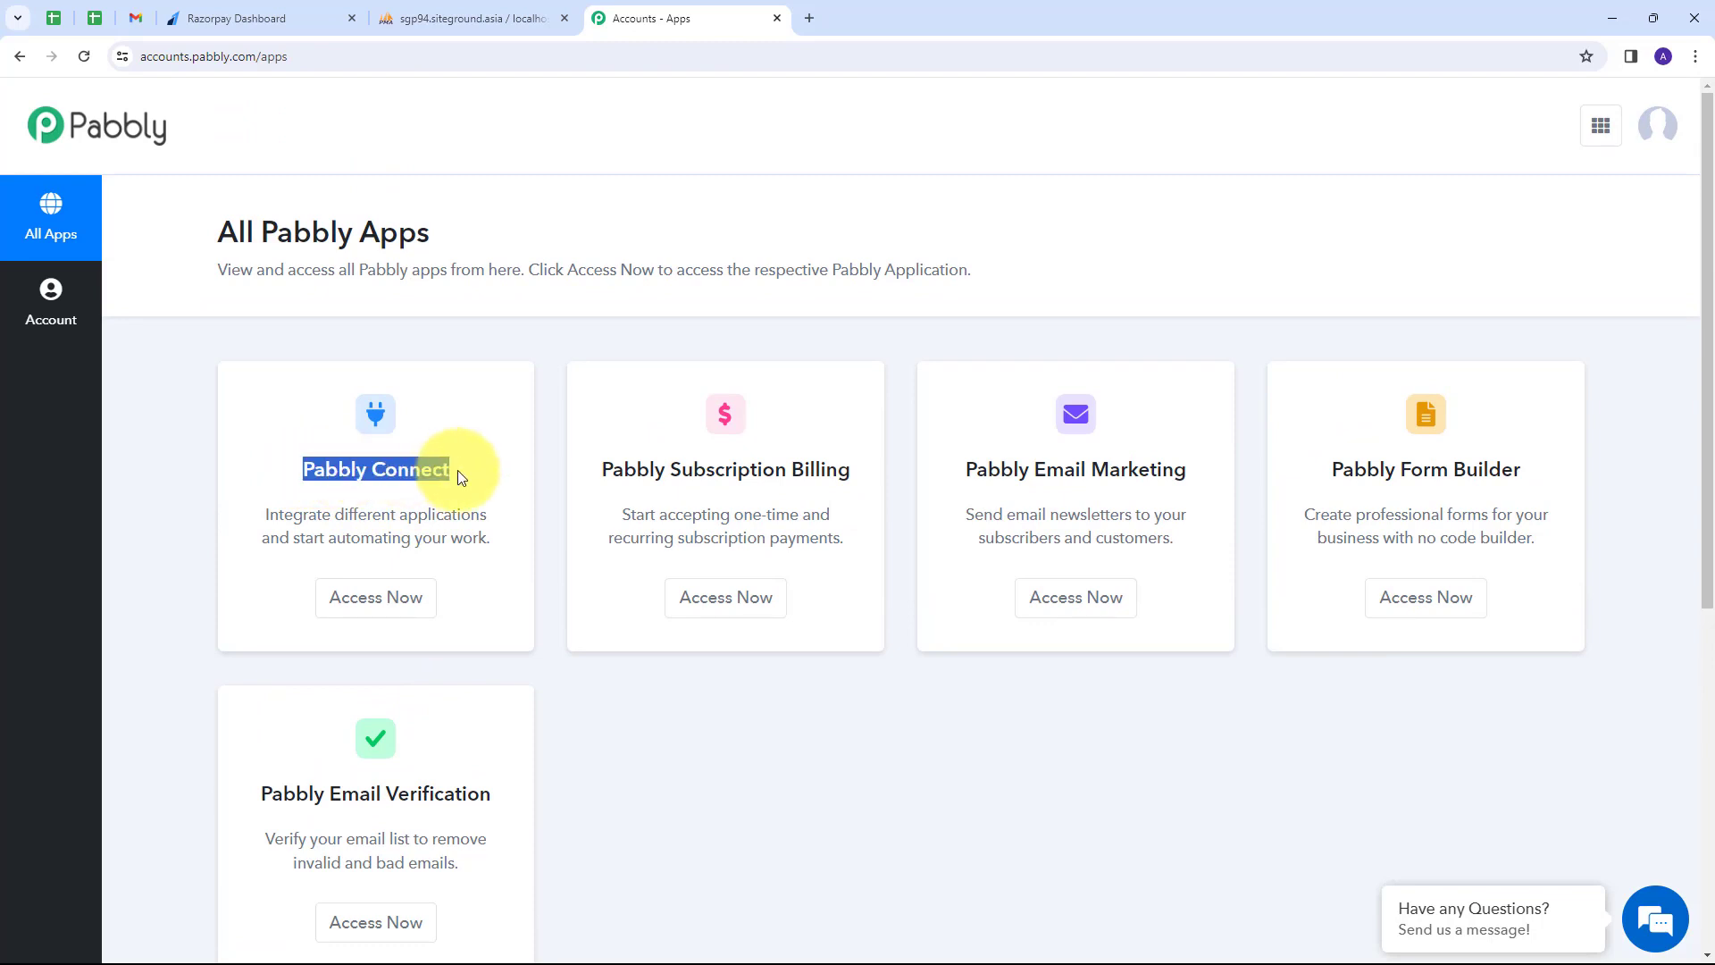
{"action": "left_click", "coordinate": [457, 470]}
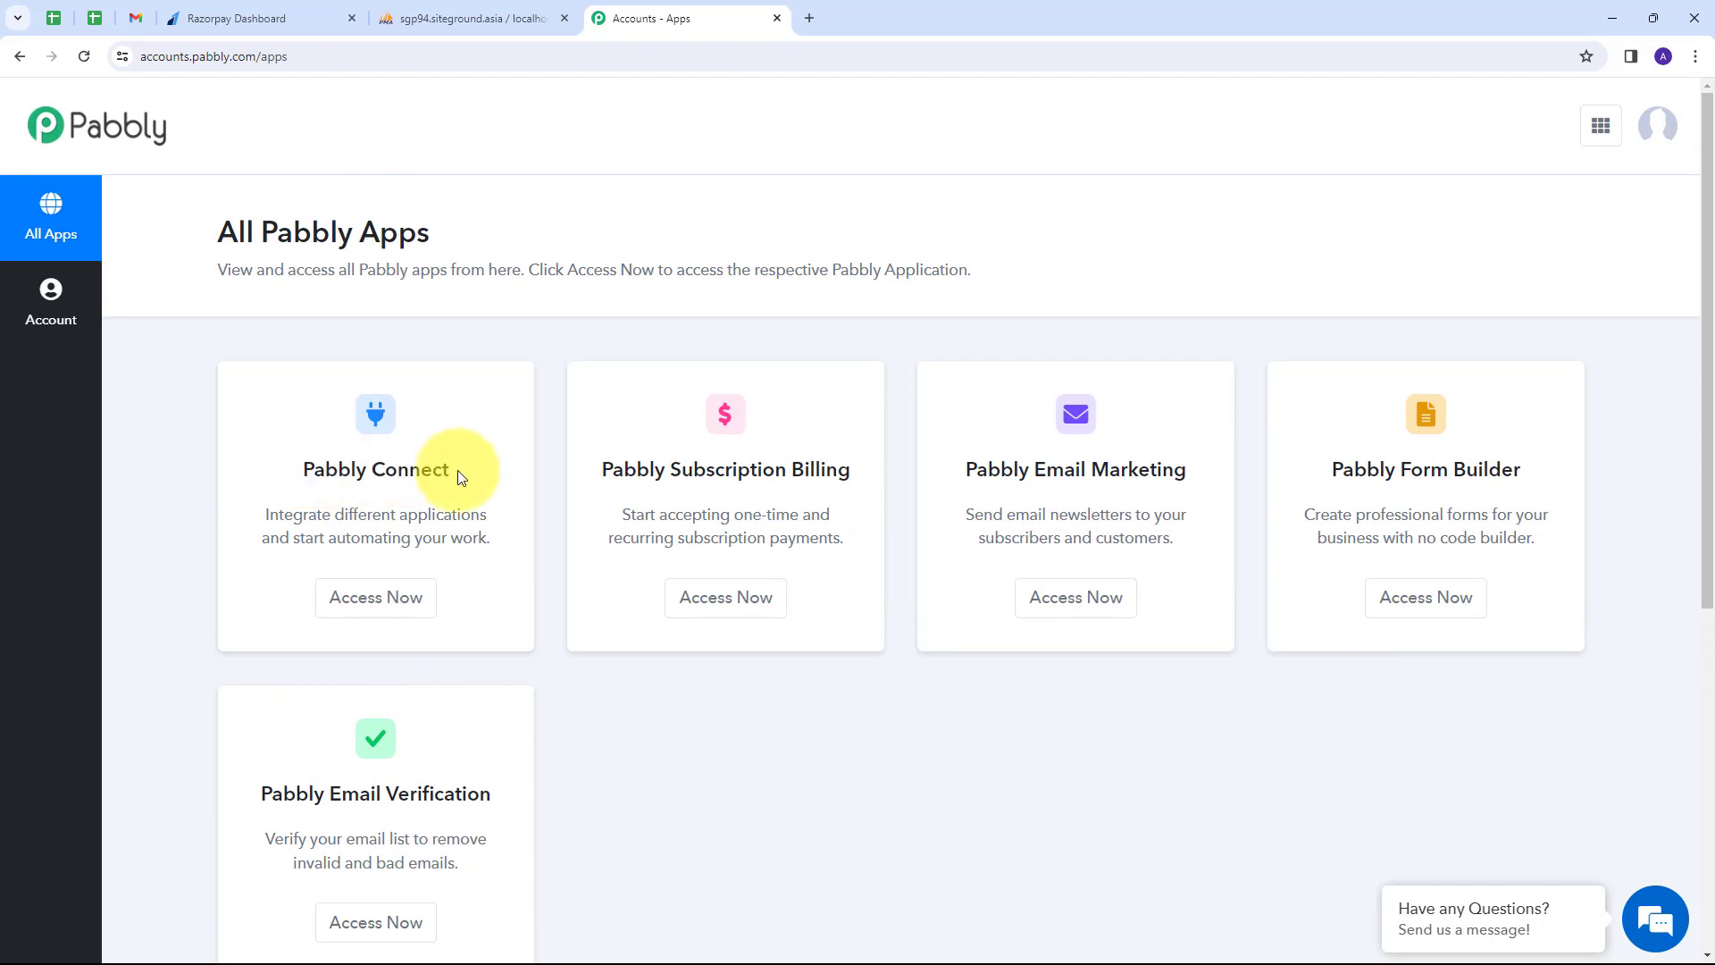
{"action": "left_click", "coordinate": [374, 596]}
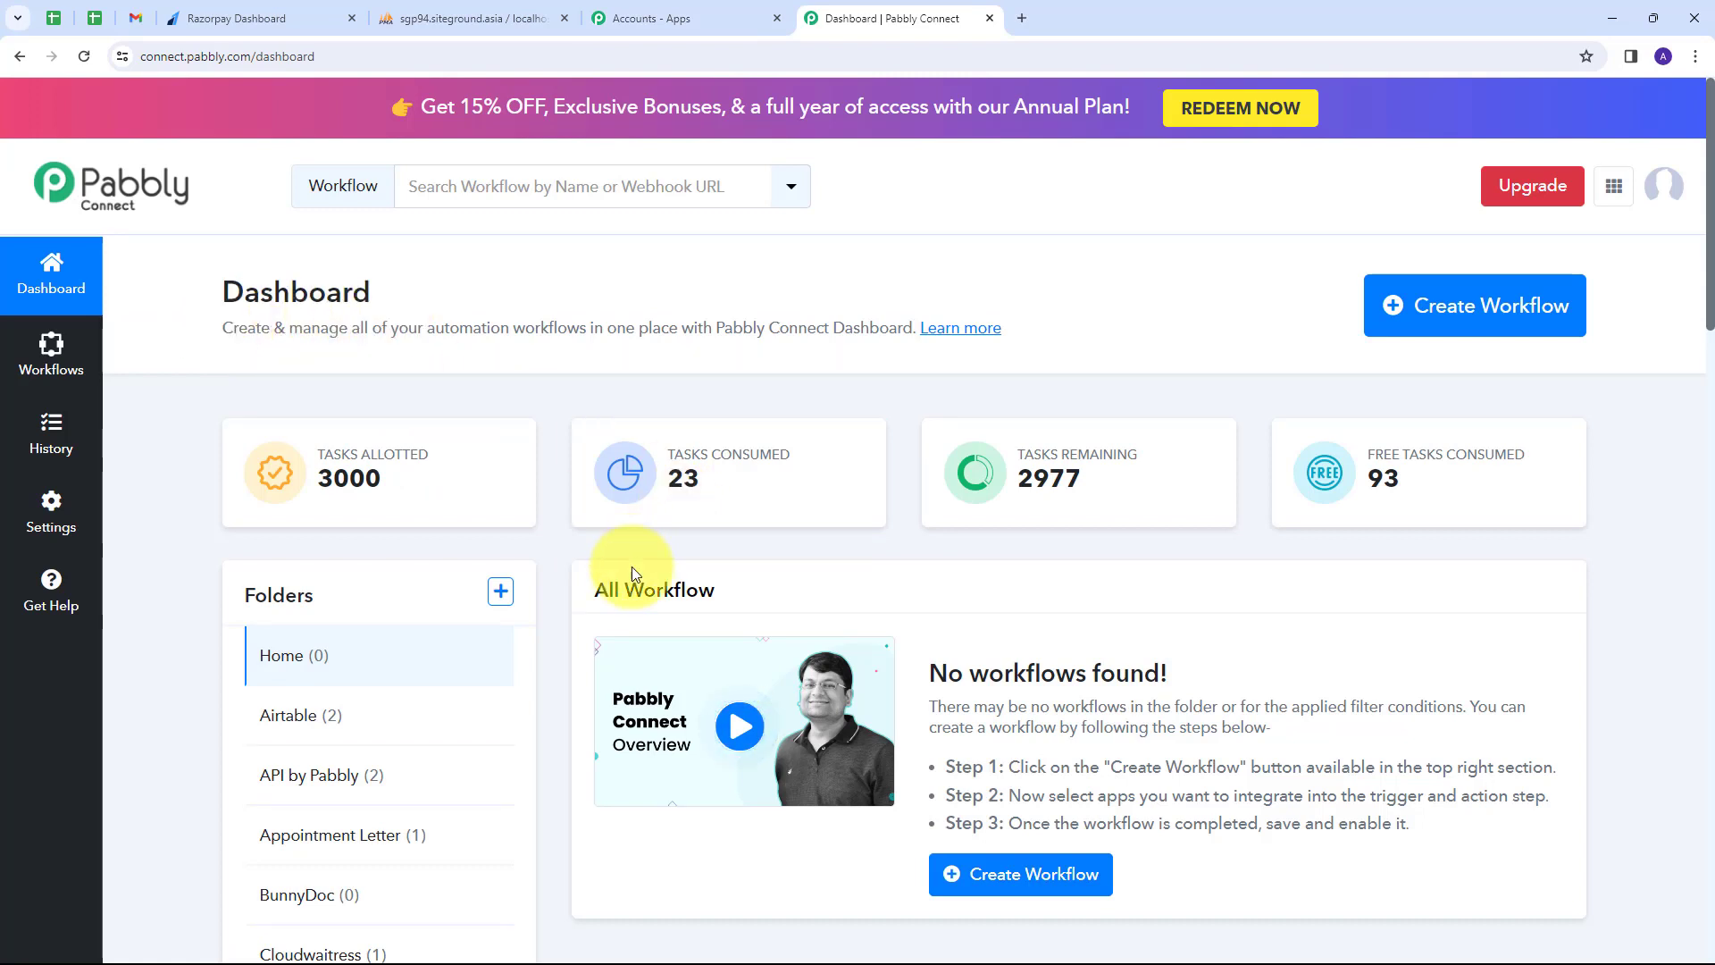
Create a workflow named 'Add Razorpay Payment Details in MySQL' filed under the MySQL folder.
{"action": "scroll", "coordinate": [999, 615], "scroll_direction": "down", "scroll_amount": 1}
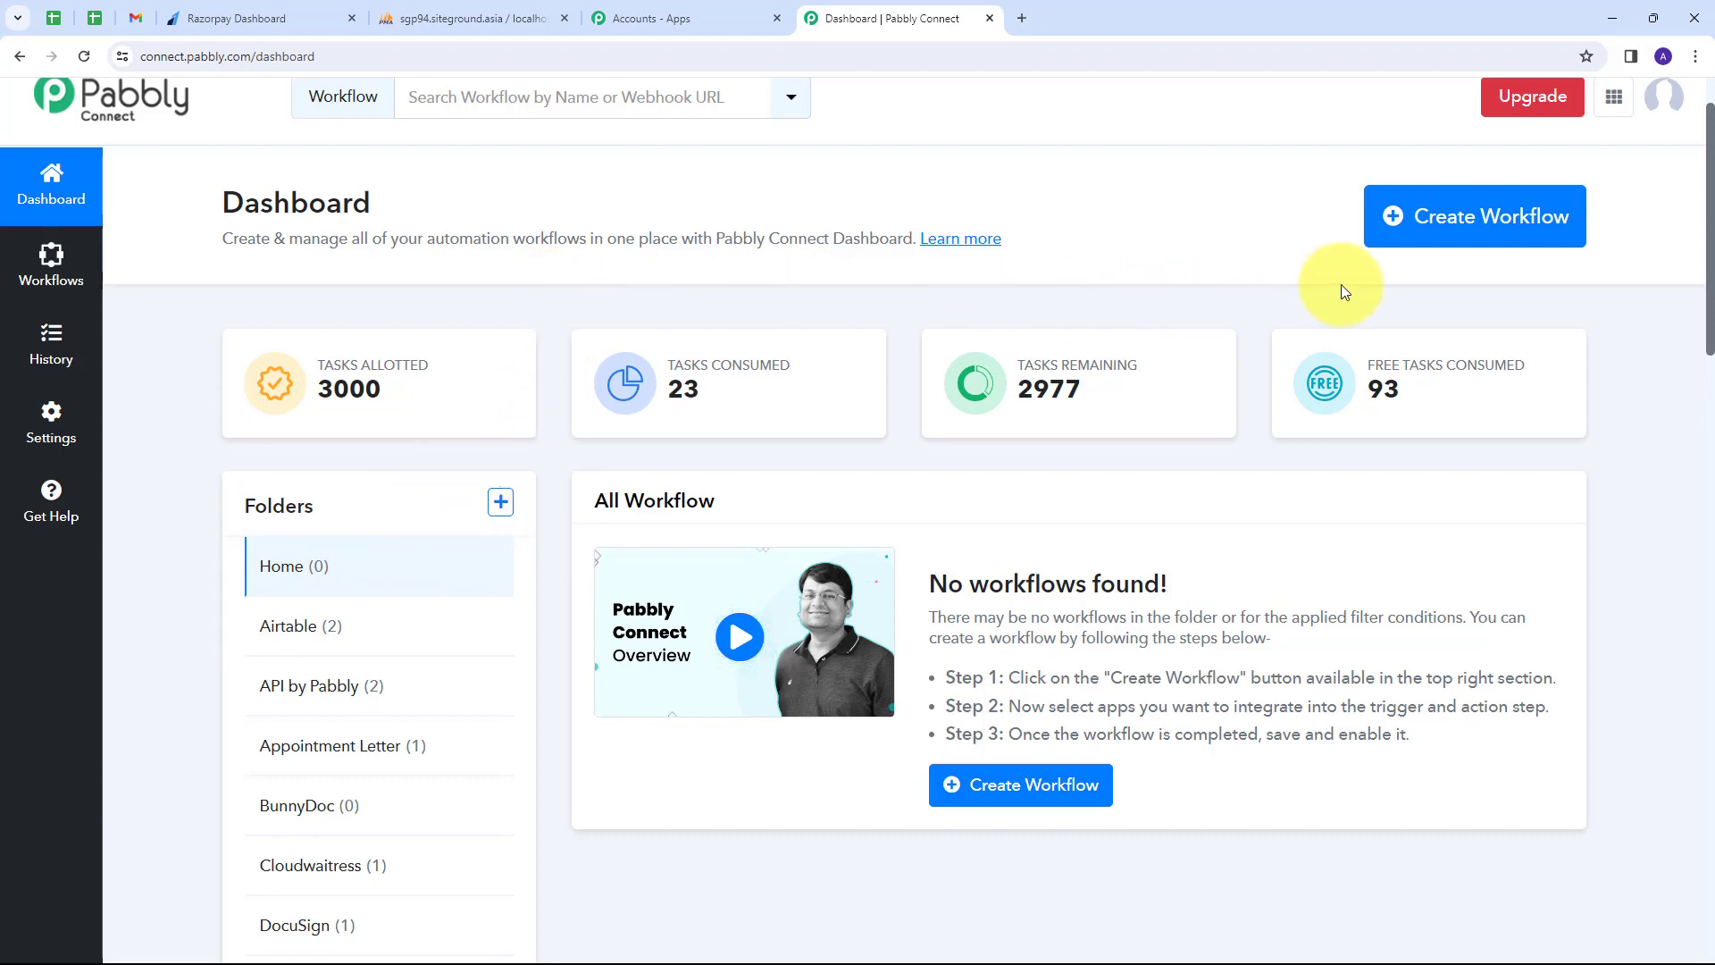
{"action": "left_click", "coordinate": [1448, 234]}
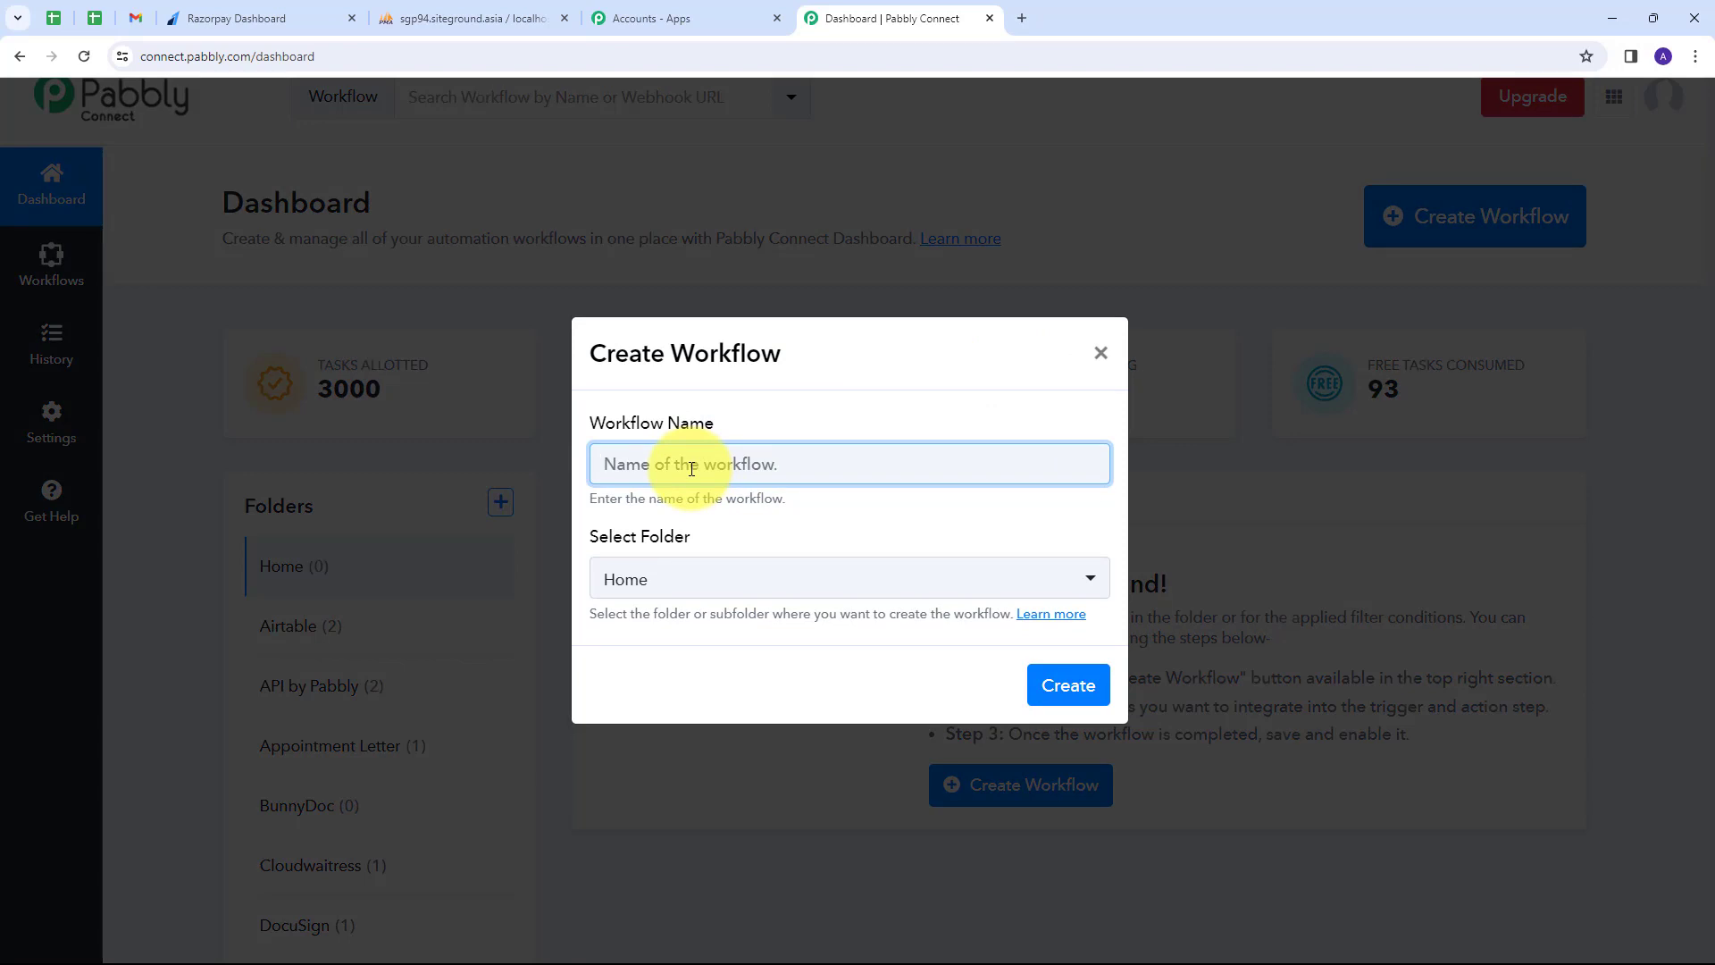
{"action": "type", "text": "Add Razorpay Payment Details in MySQL"}
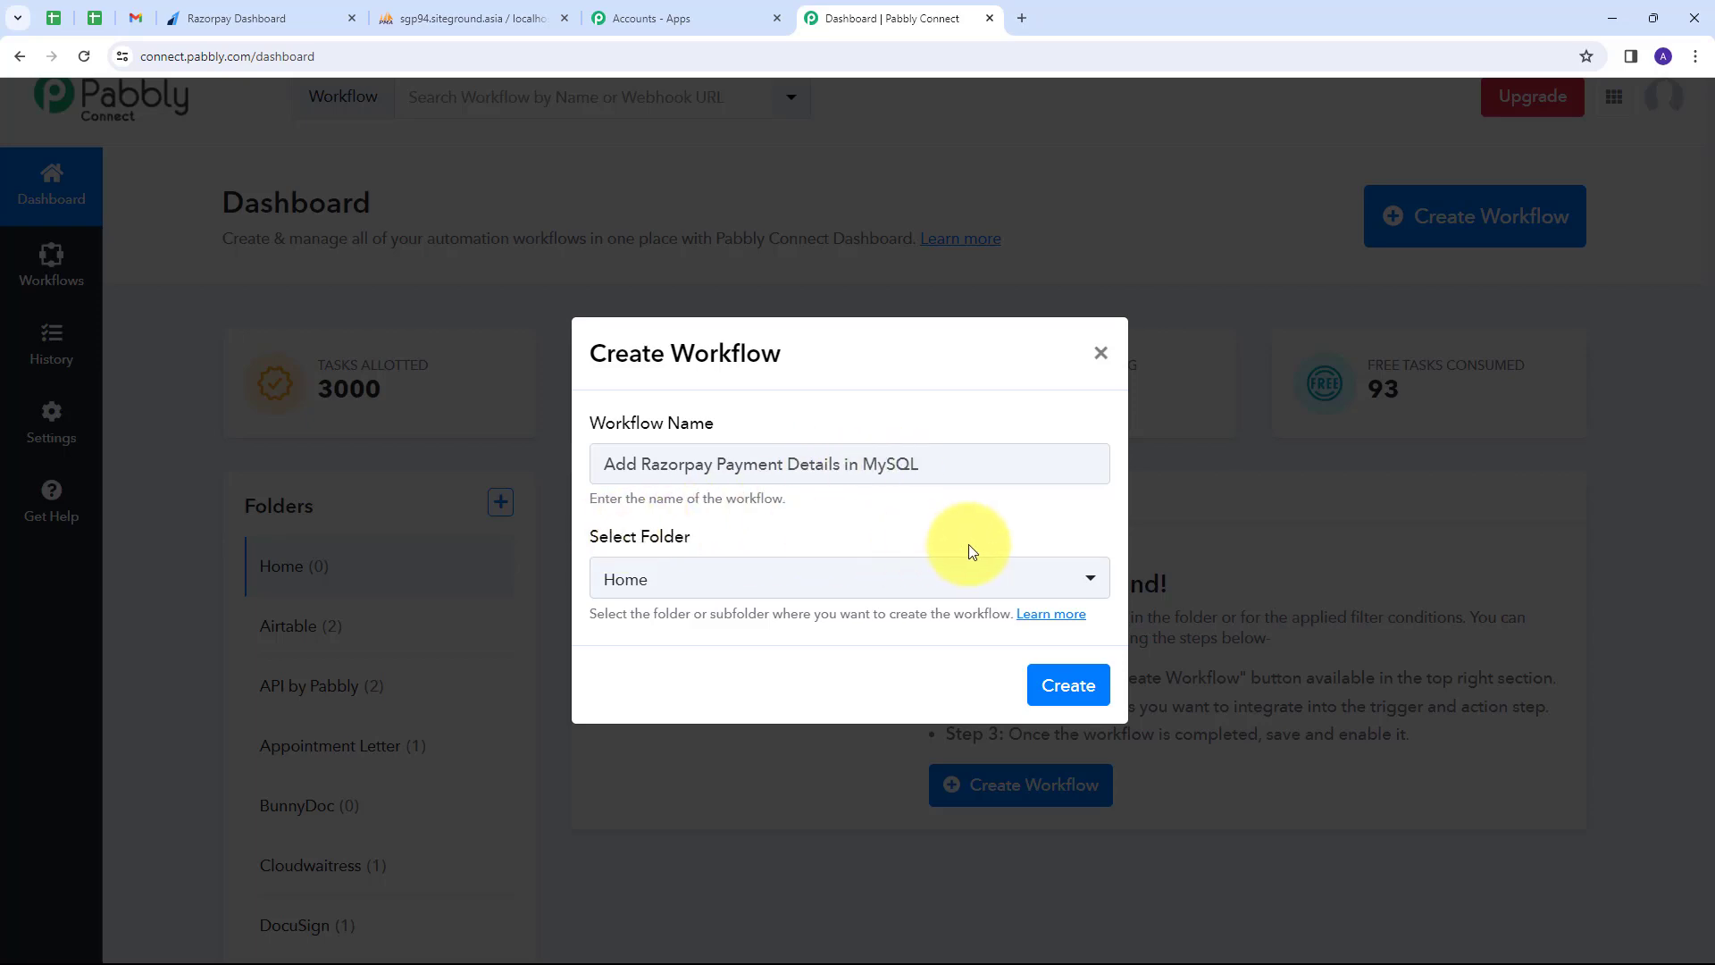
{"action": "left_click", "coordinate": [889, 582]}
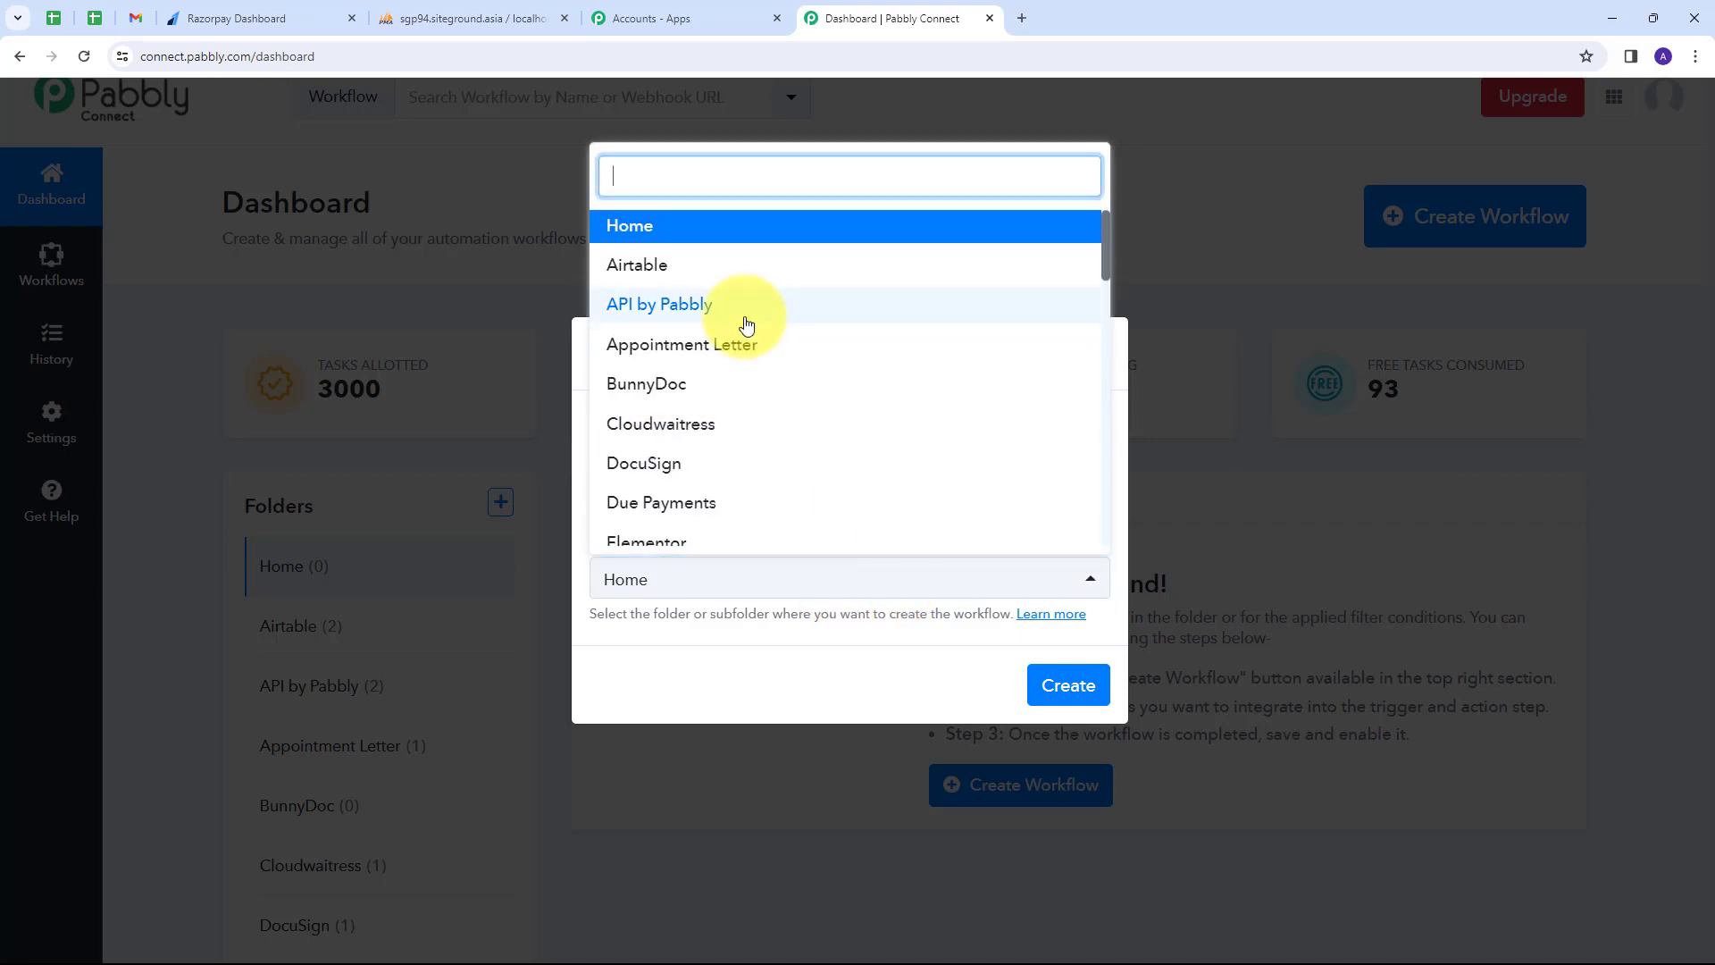
{"action": "scroll", "coordinate": [749, 327], "scroll_direction": "down", "scroll_amount": 3}
{"action": "scroll", "coordinate": [728, 348], "scroll_direction": "up", "scroll_amount": 3}
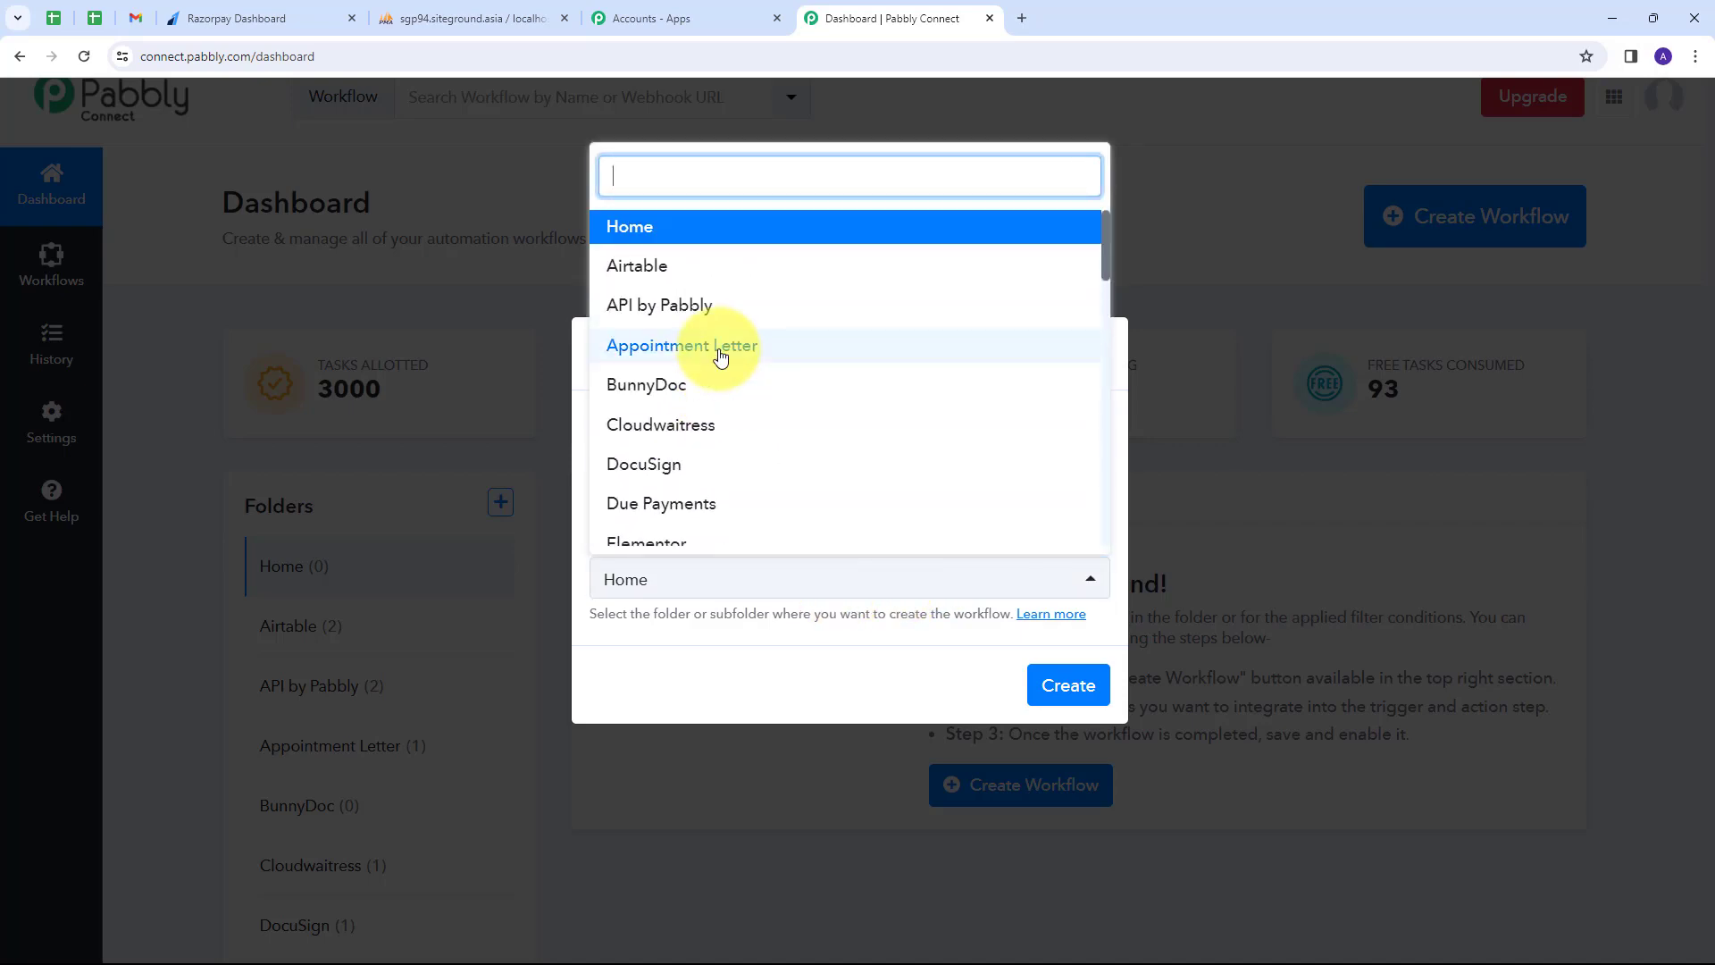
{"action": "scroll", "coordinate": [721, 357], "scroll_direction": "down", "scroll_amount": 8}
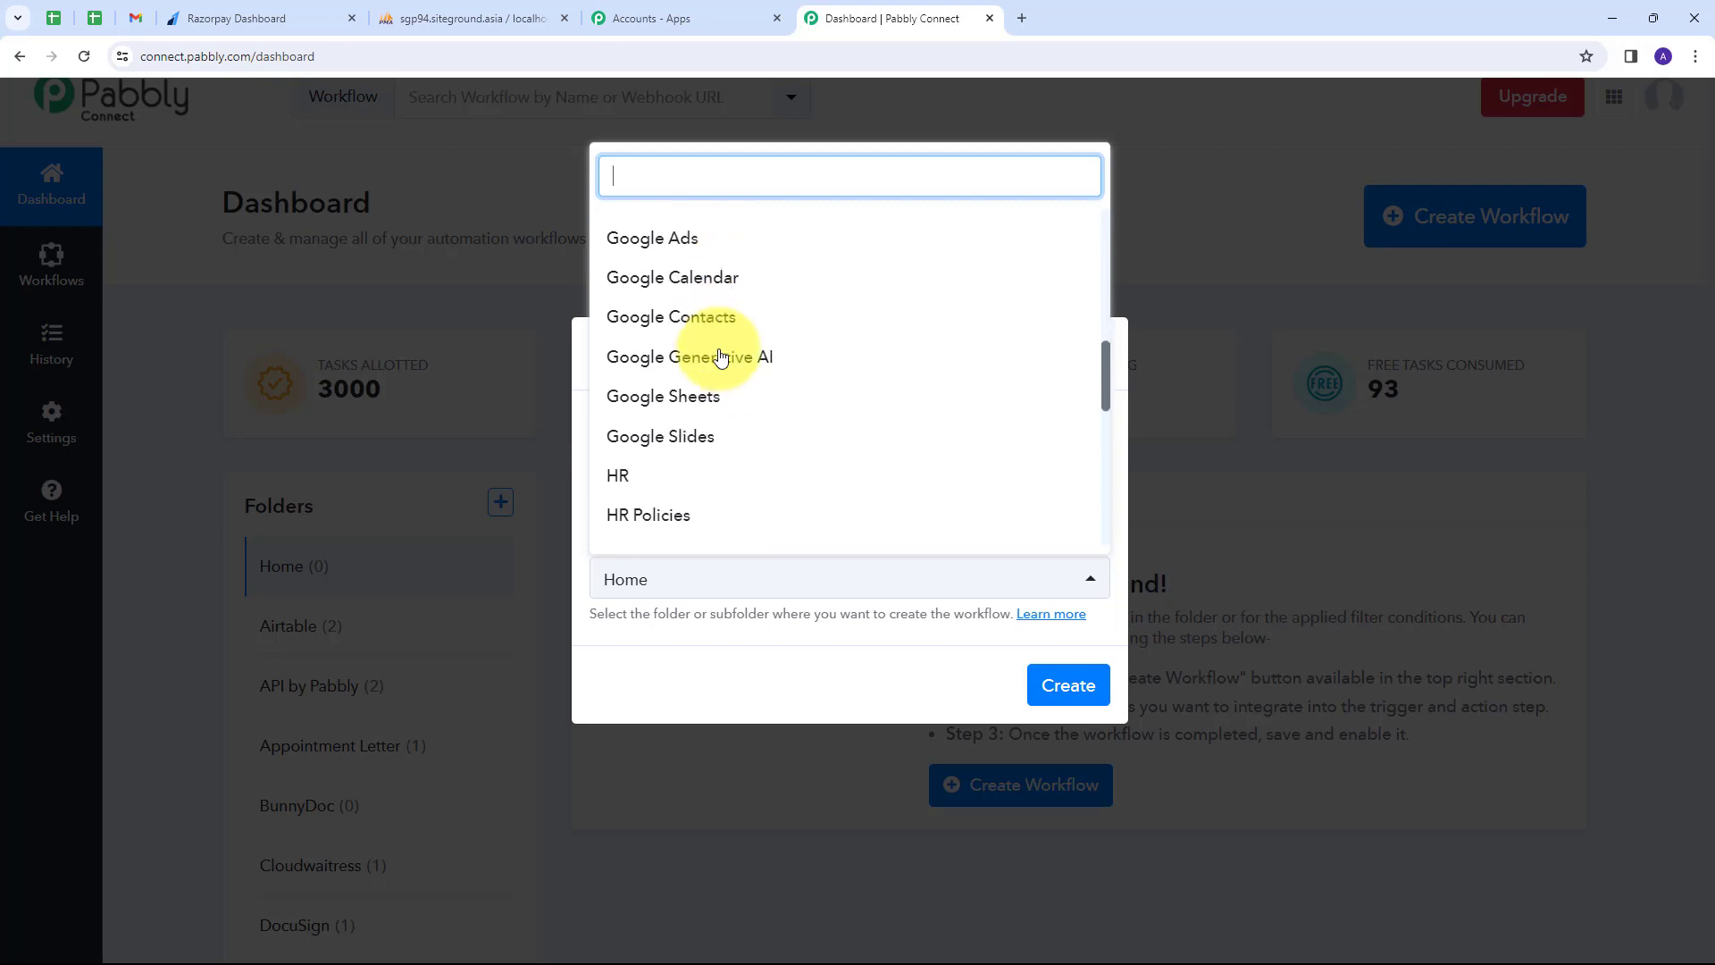
{"action": "scroll", "coordinate": [720, 355], "scroll_direction": "down", "scroll_amount": 2}
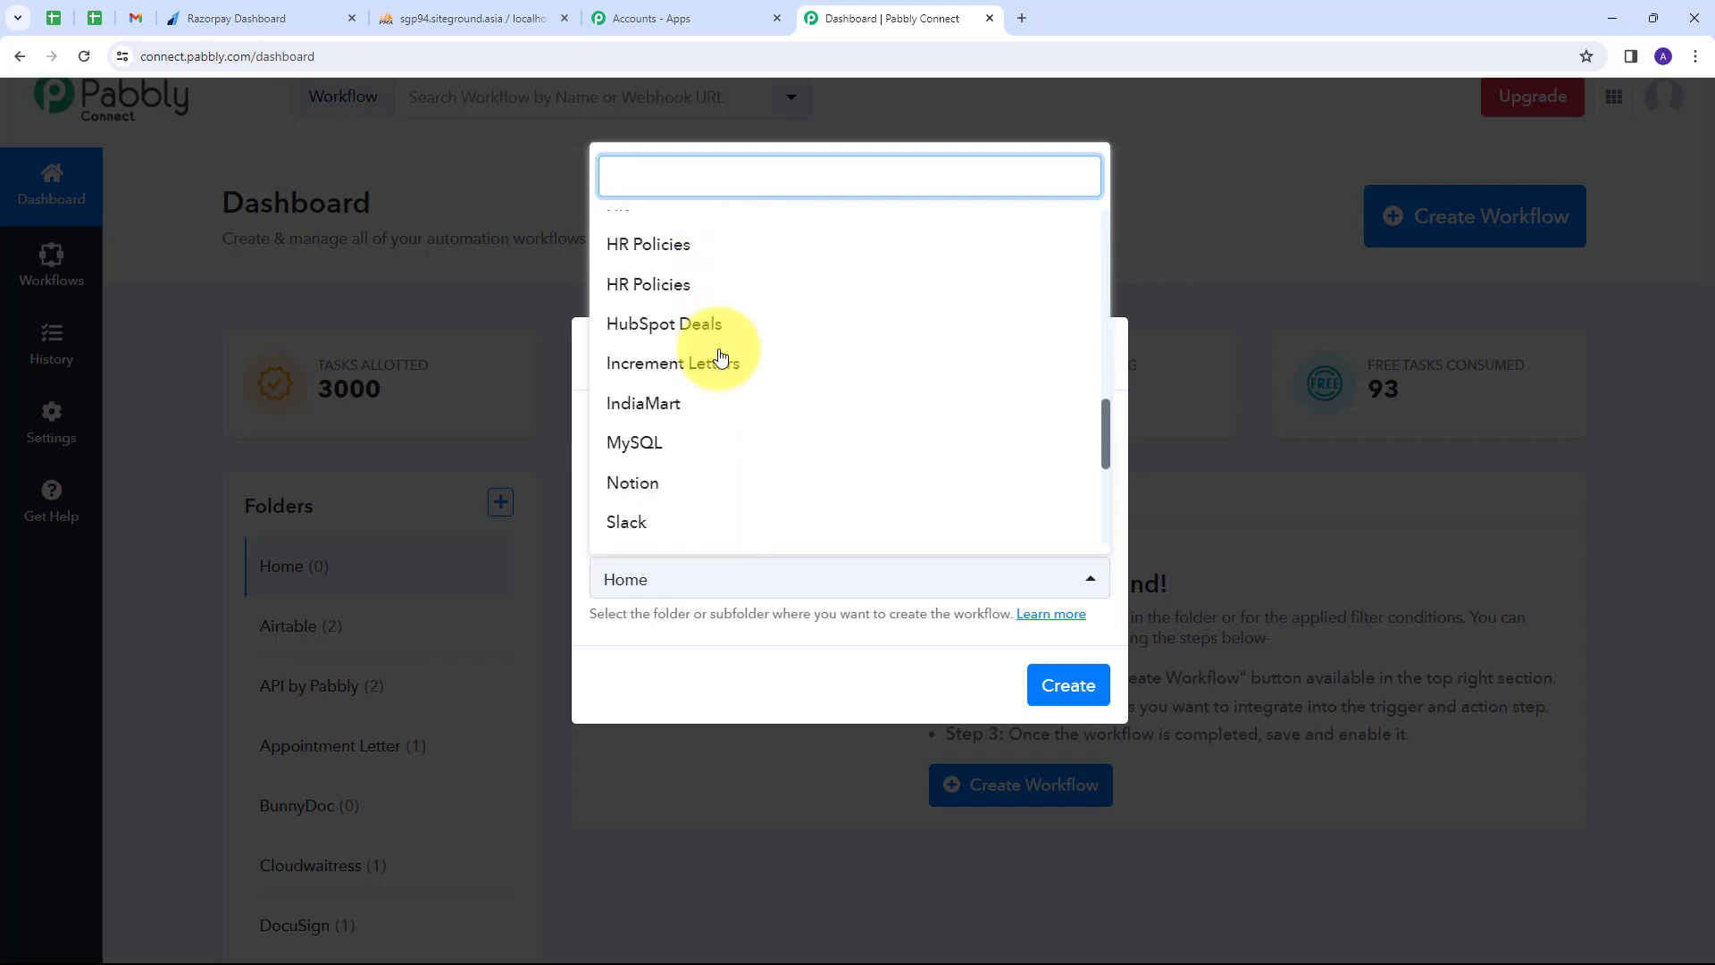
{"action": "left_click", "coordinate": [631, 444]}
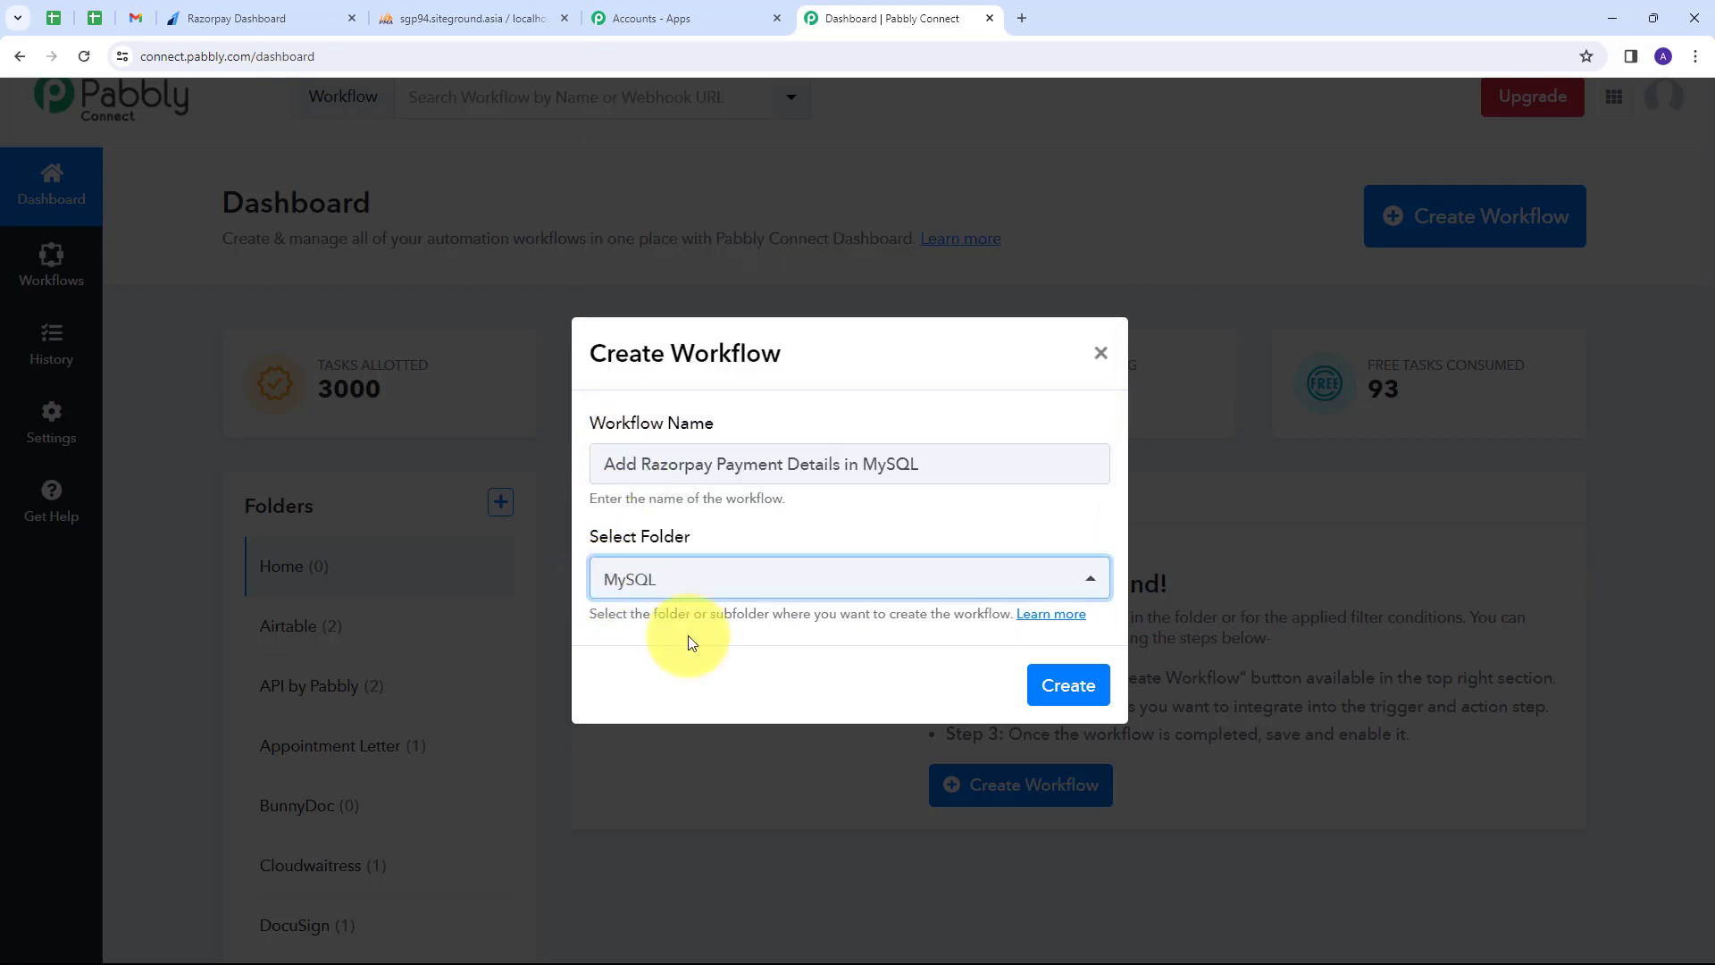
{"action": "left_click", "coordinate": [1061, 680]}
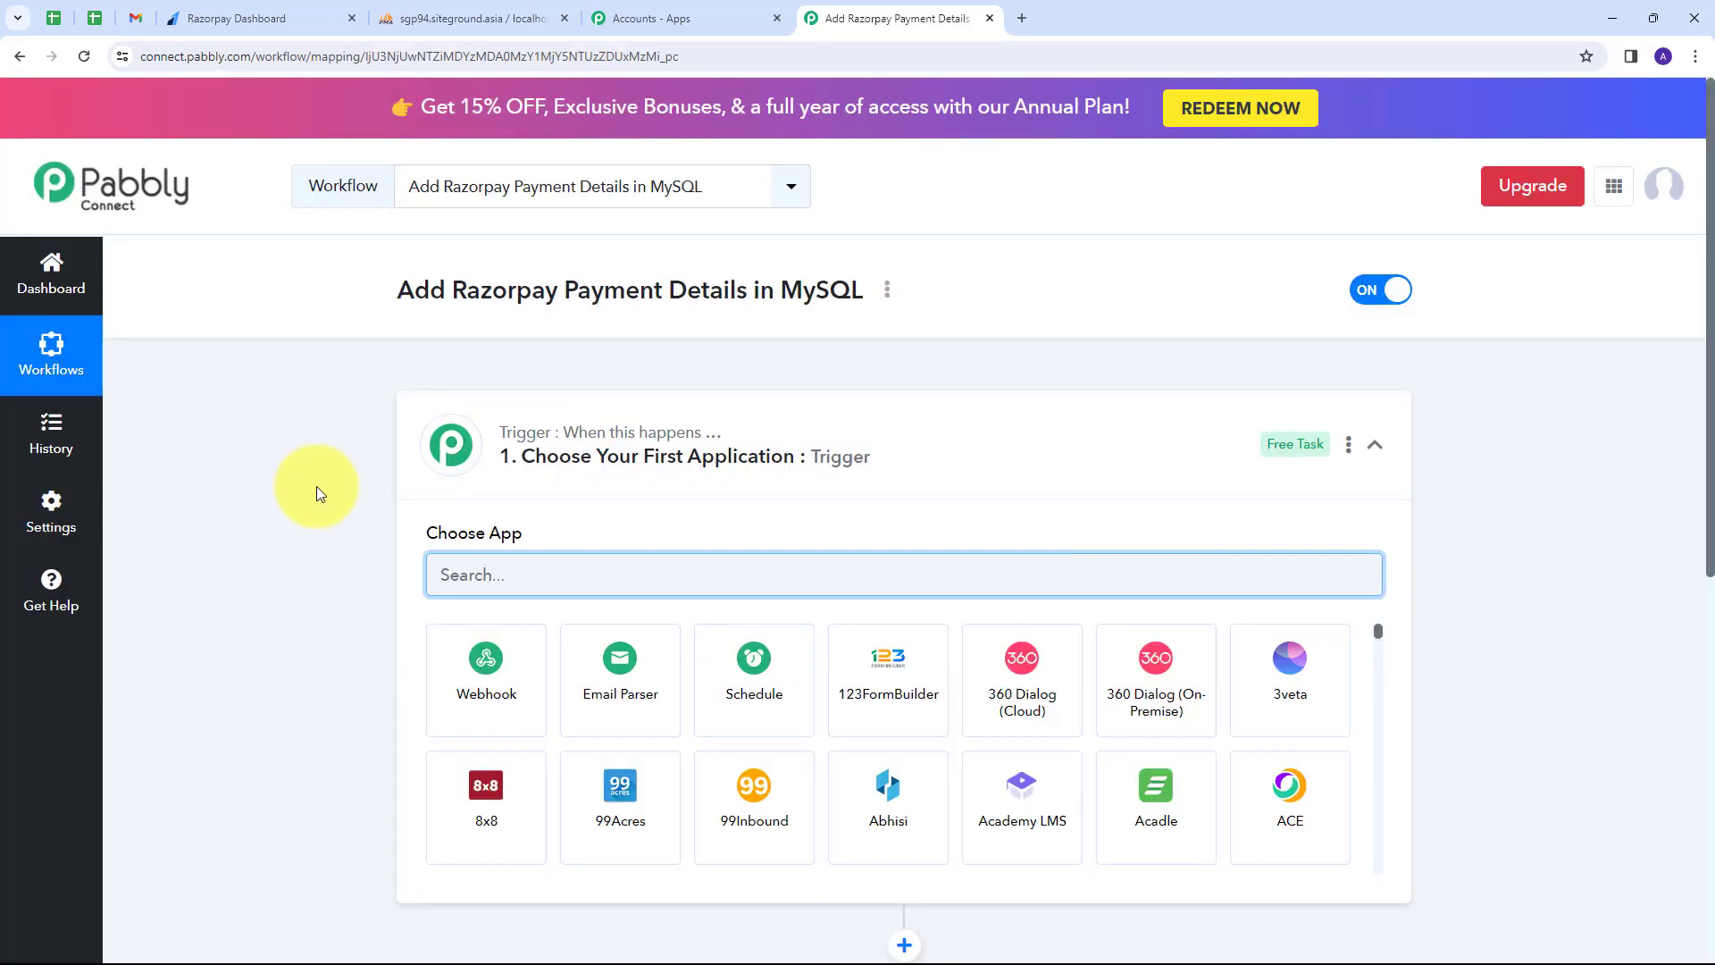
Set the workflow trigger to Razorpay with the Payment Captured event.
{"action": "scroll", "coordinate": [316, 486], "scroll_direction": "down", "scroll_amount": 3}
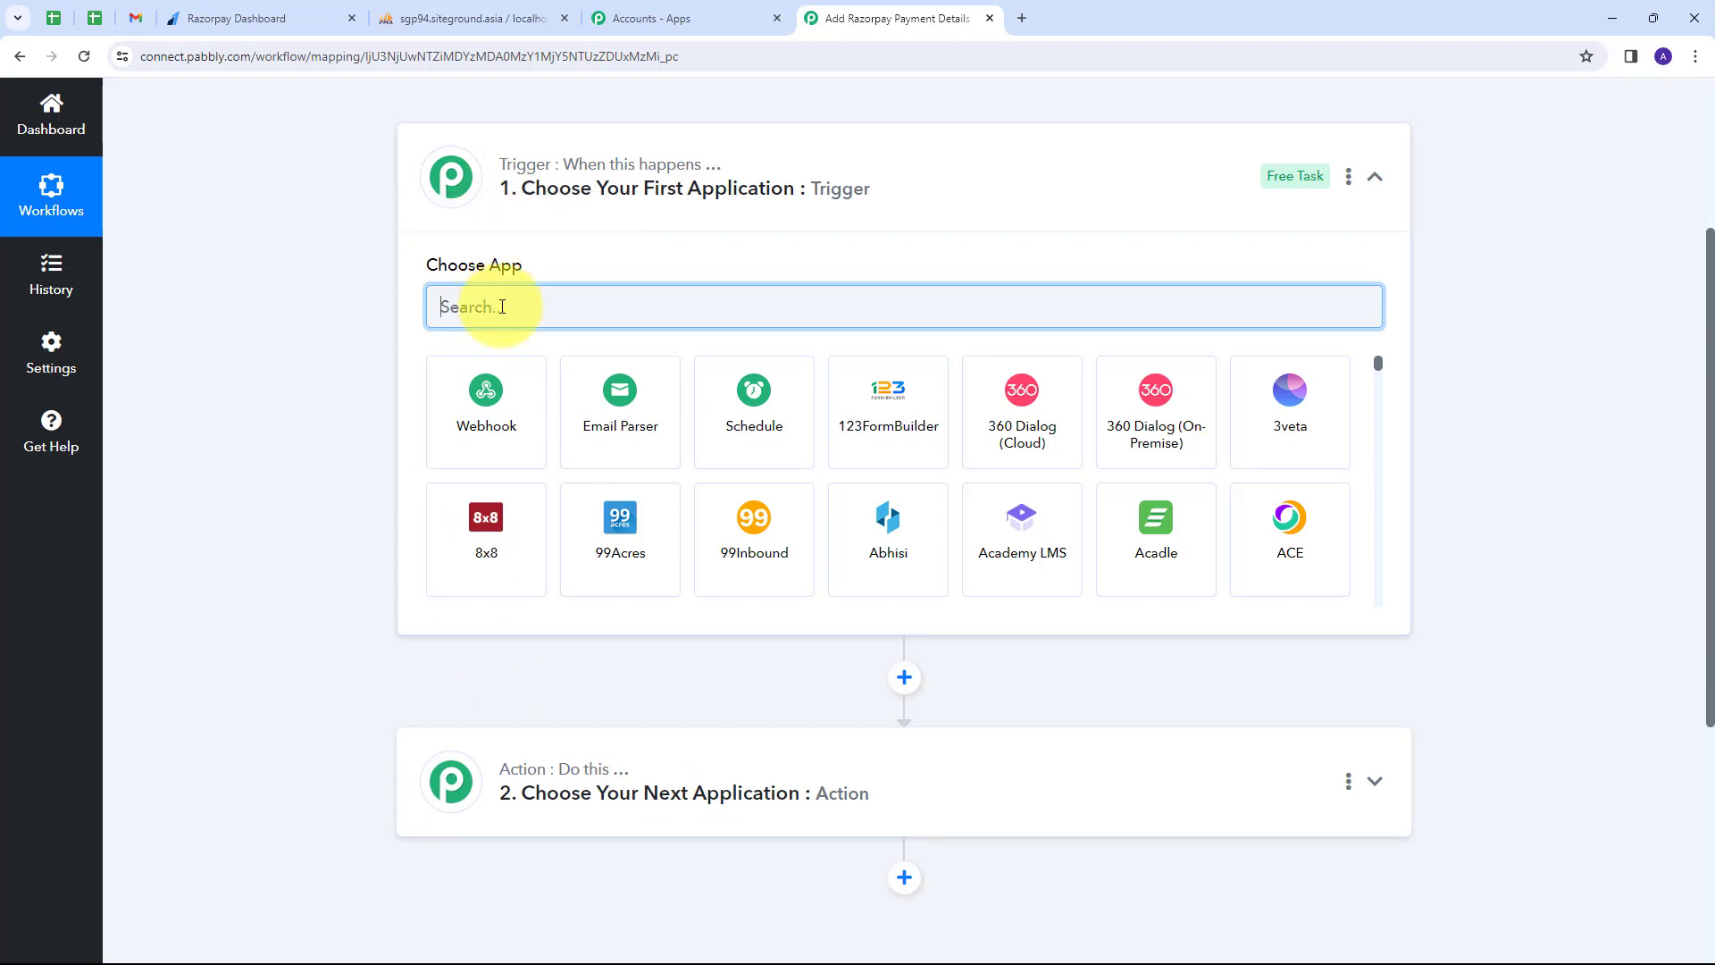
{"action": "type", "text": "Razorpay"}
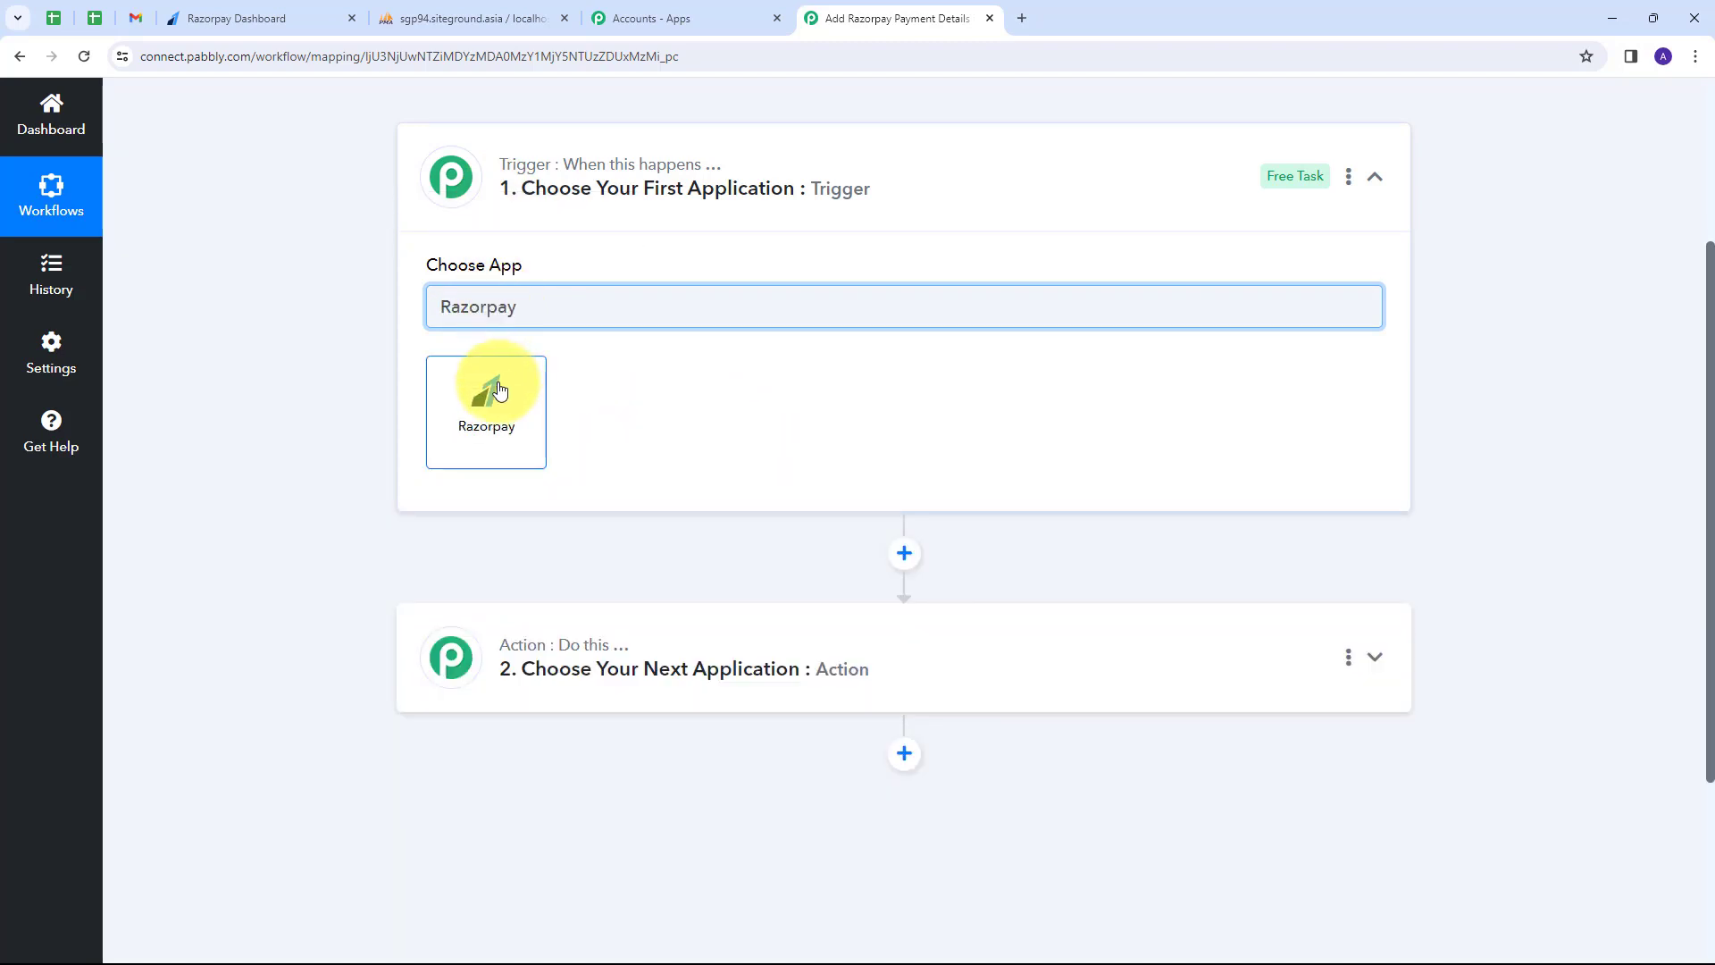
{"action": "left_click", "coordinate": [498, 390]}
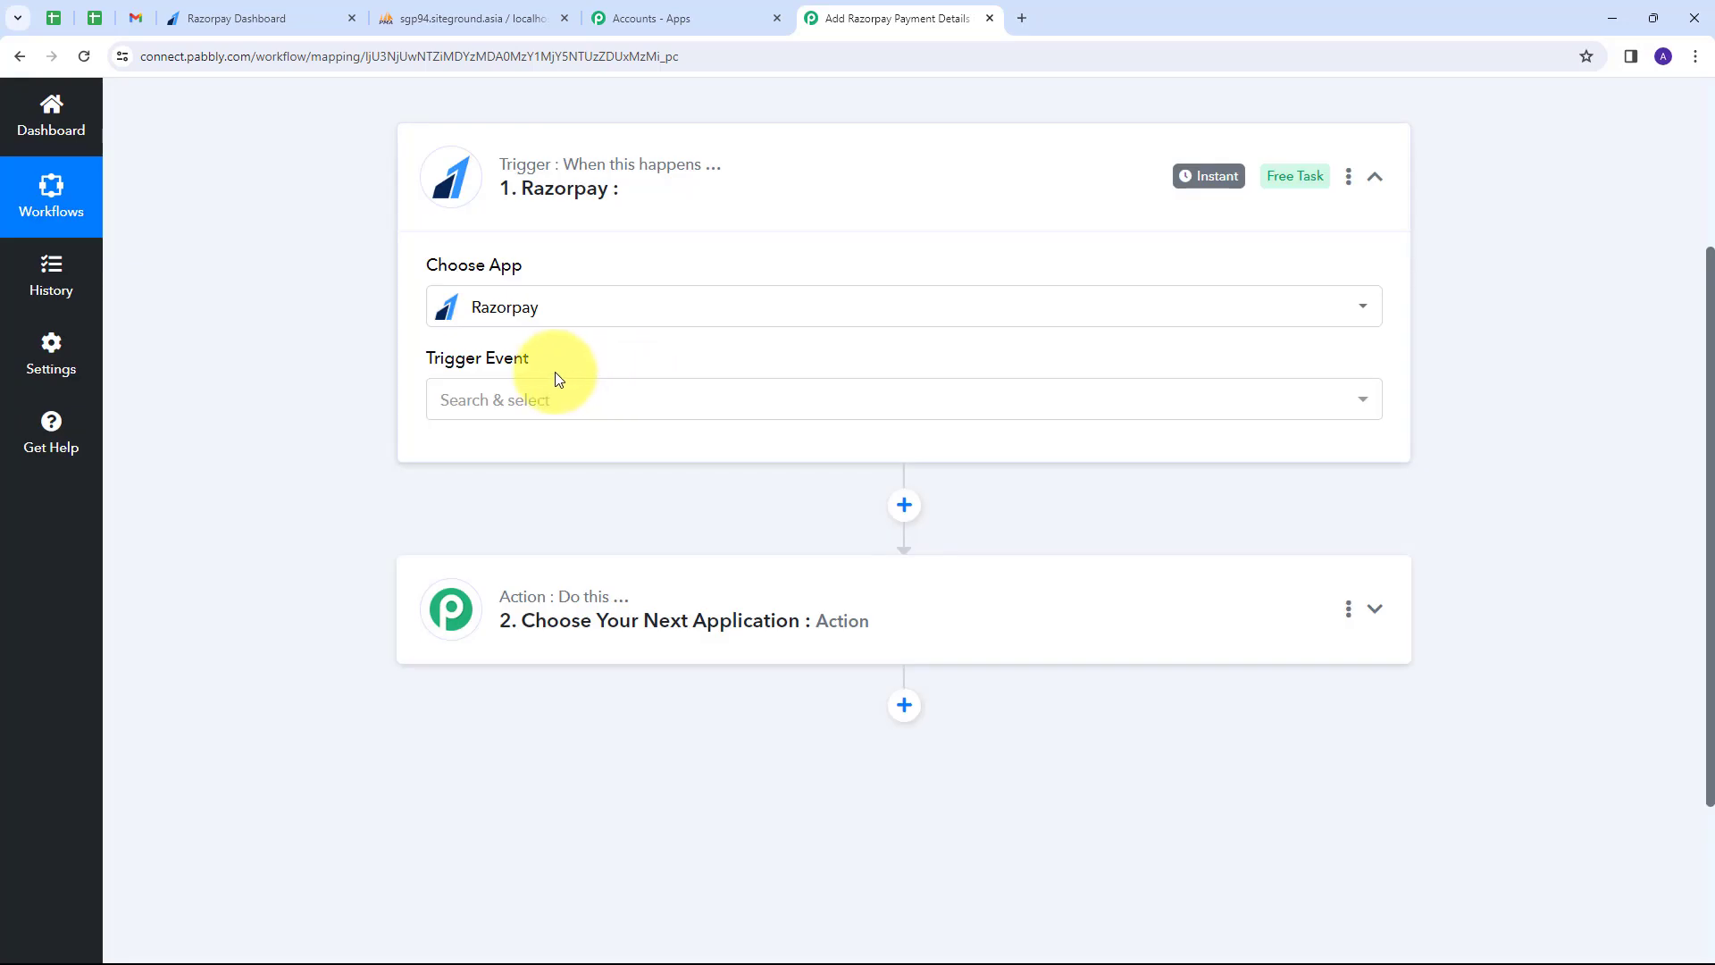
{"action": "left_click", "coordinate": [758, 404]}
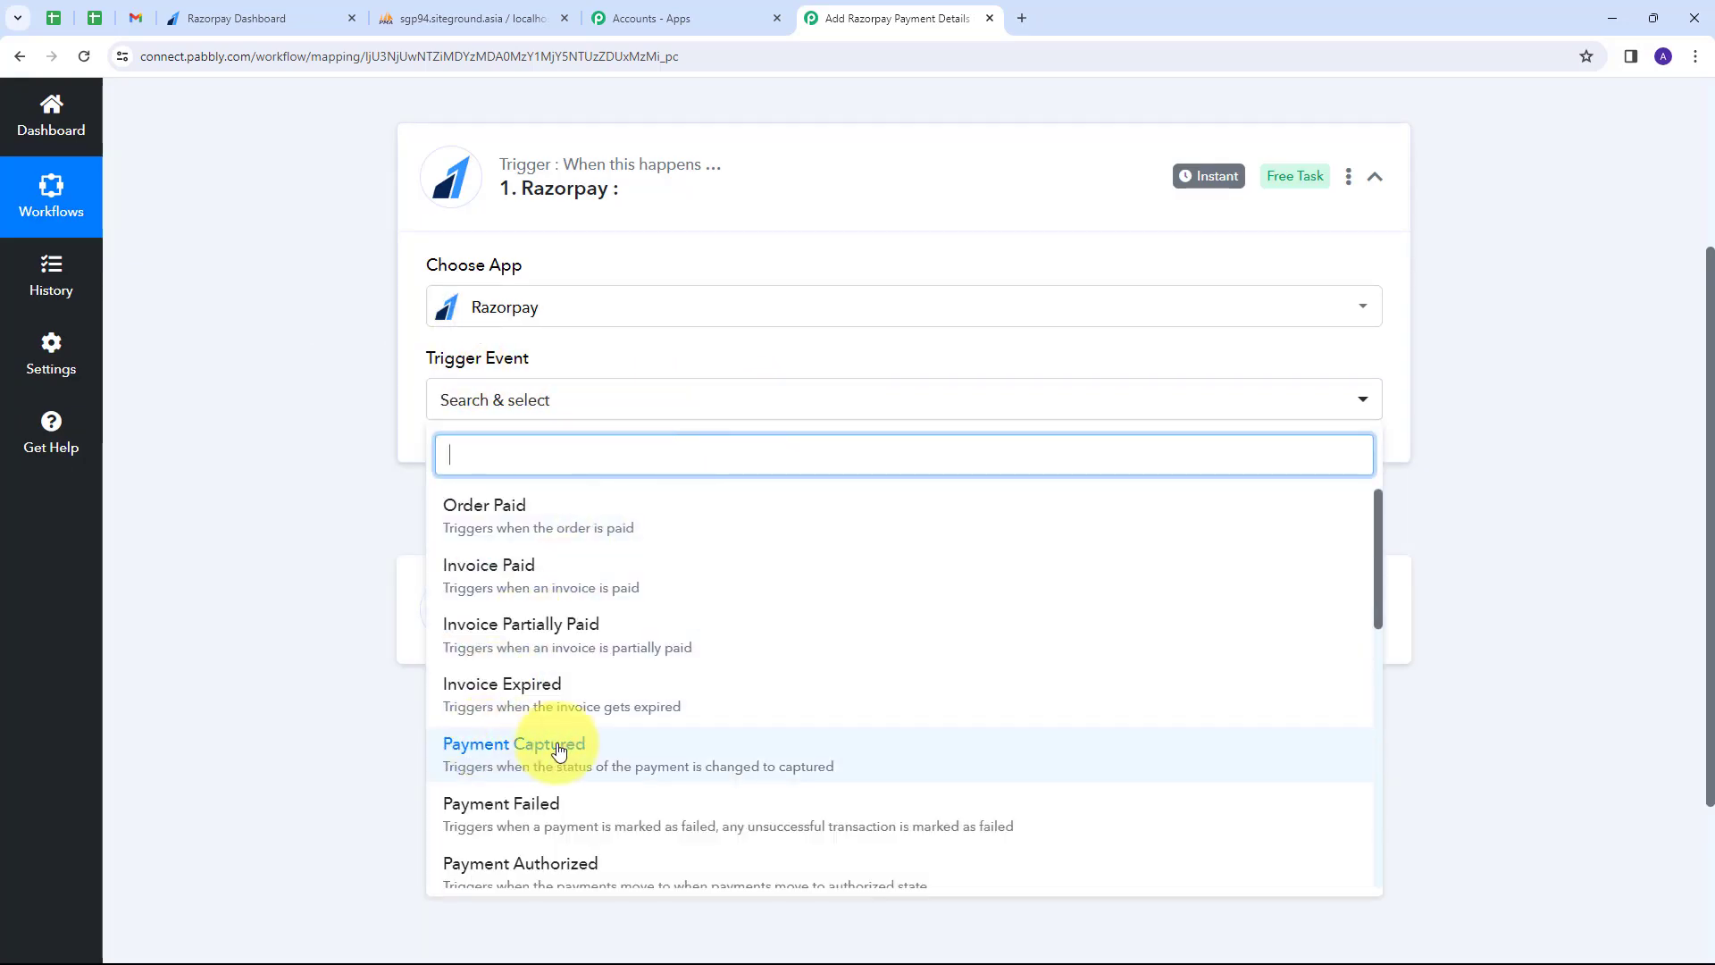
{"action": "left_click", "coordinate": [526, 757]}
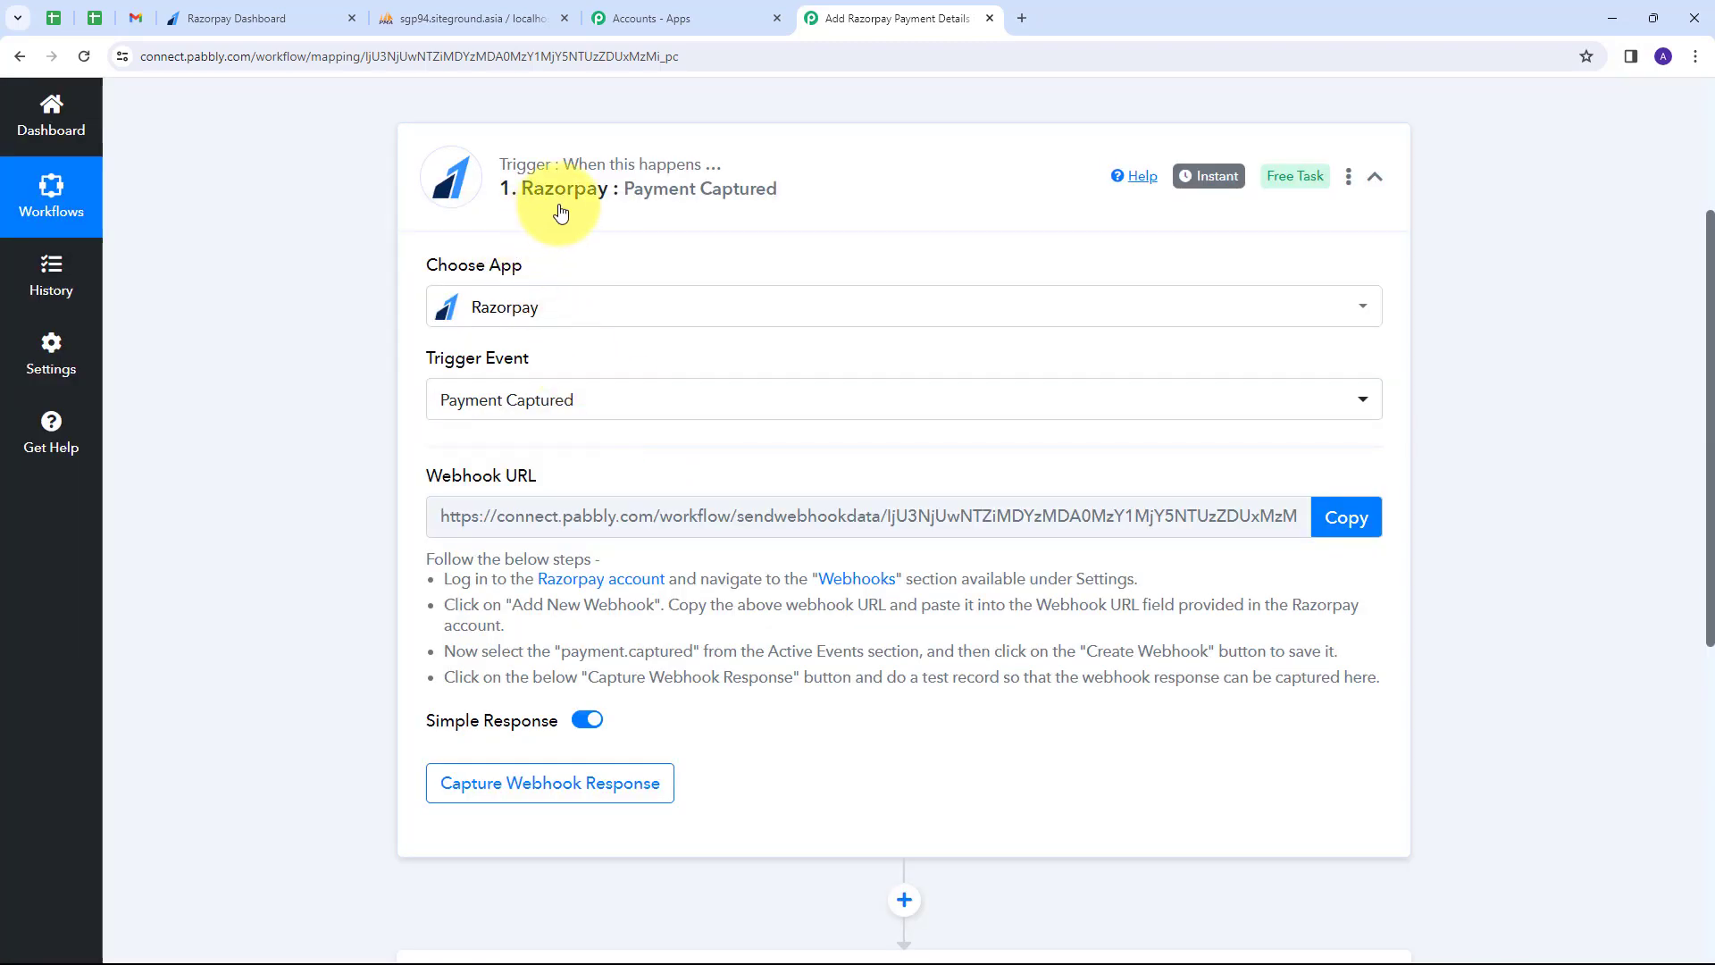
Copy the trigger's webhook URL so Pabbly starts capturing the webhook response.
{"action": "mouse_move", "coordinate": [437, 473]}
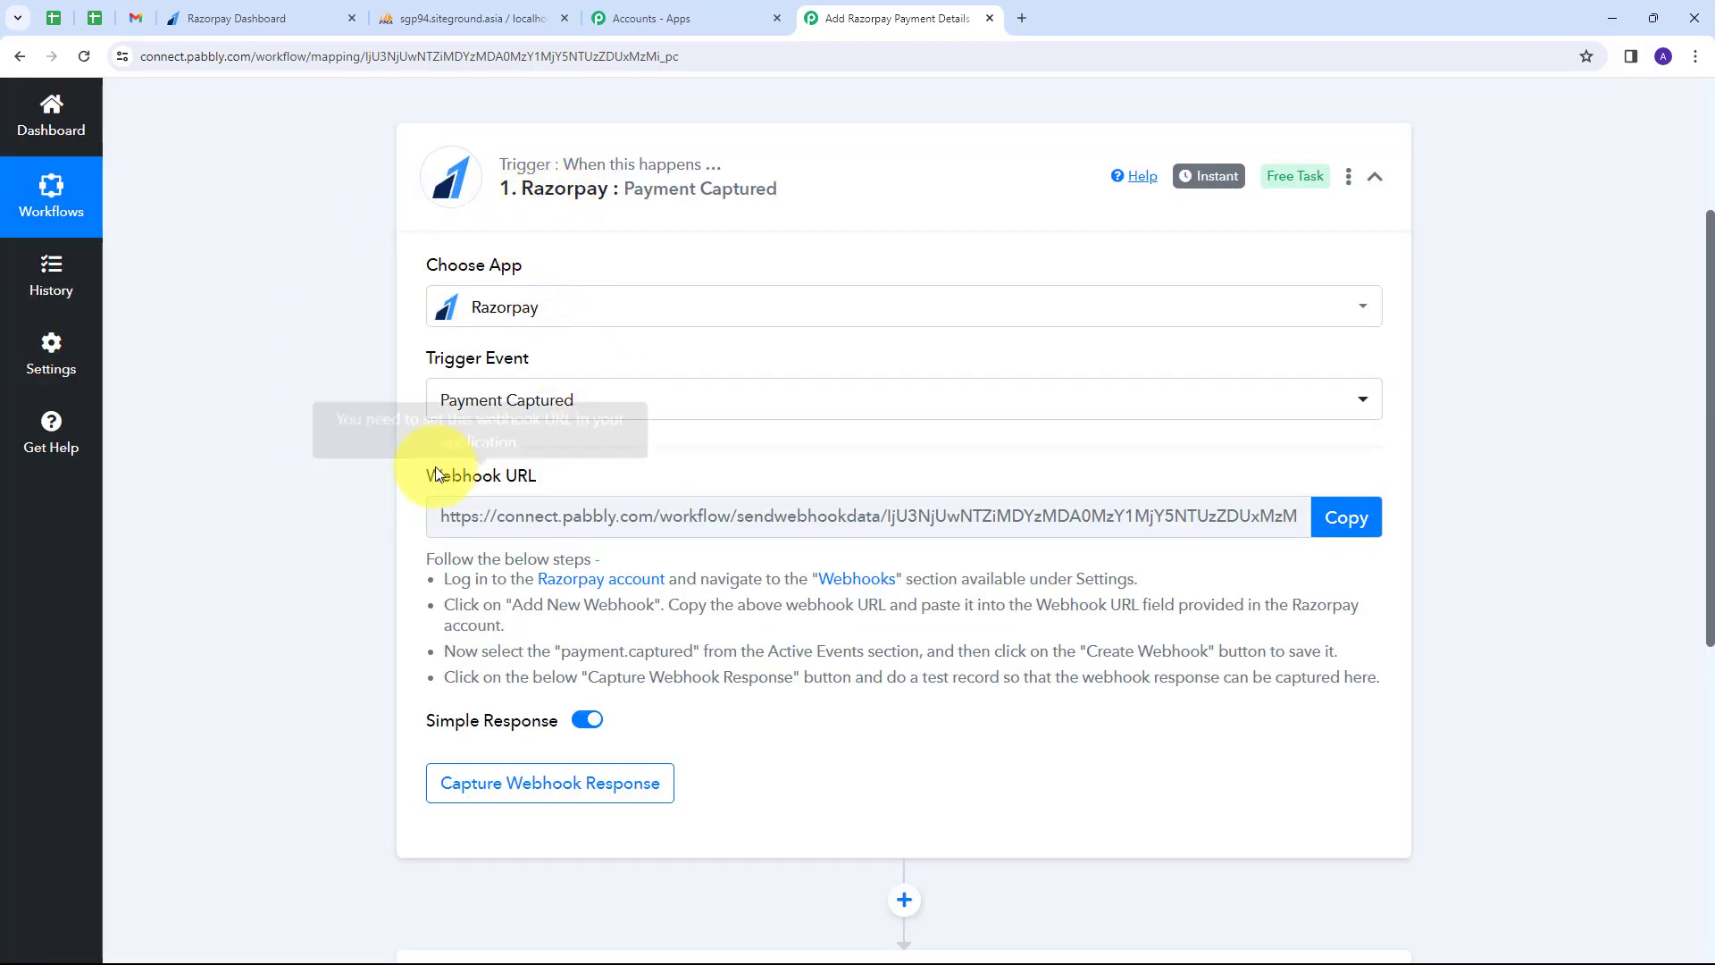
{"action": "left_click_drag", "start_coordinate": [432, 475], "coordinate": [554, 481]}
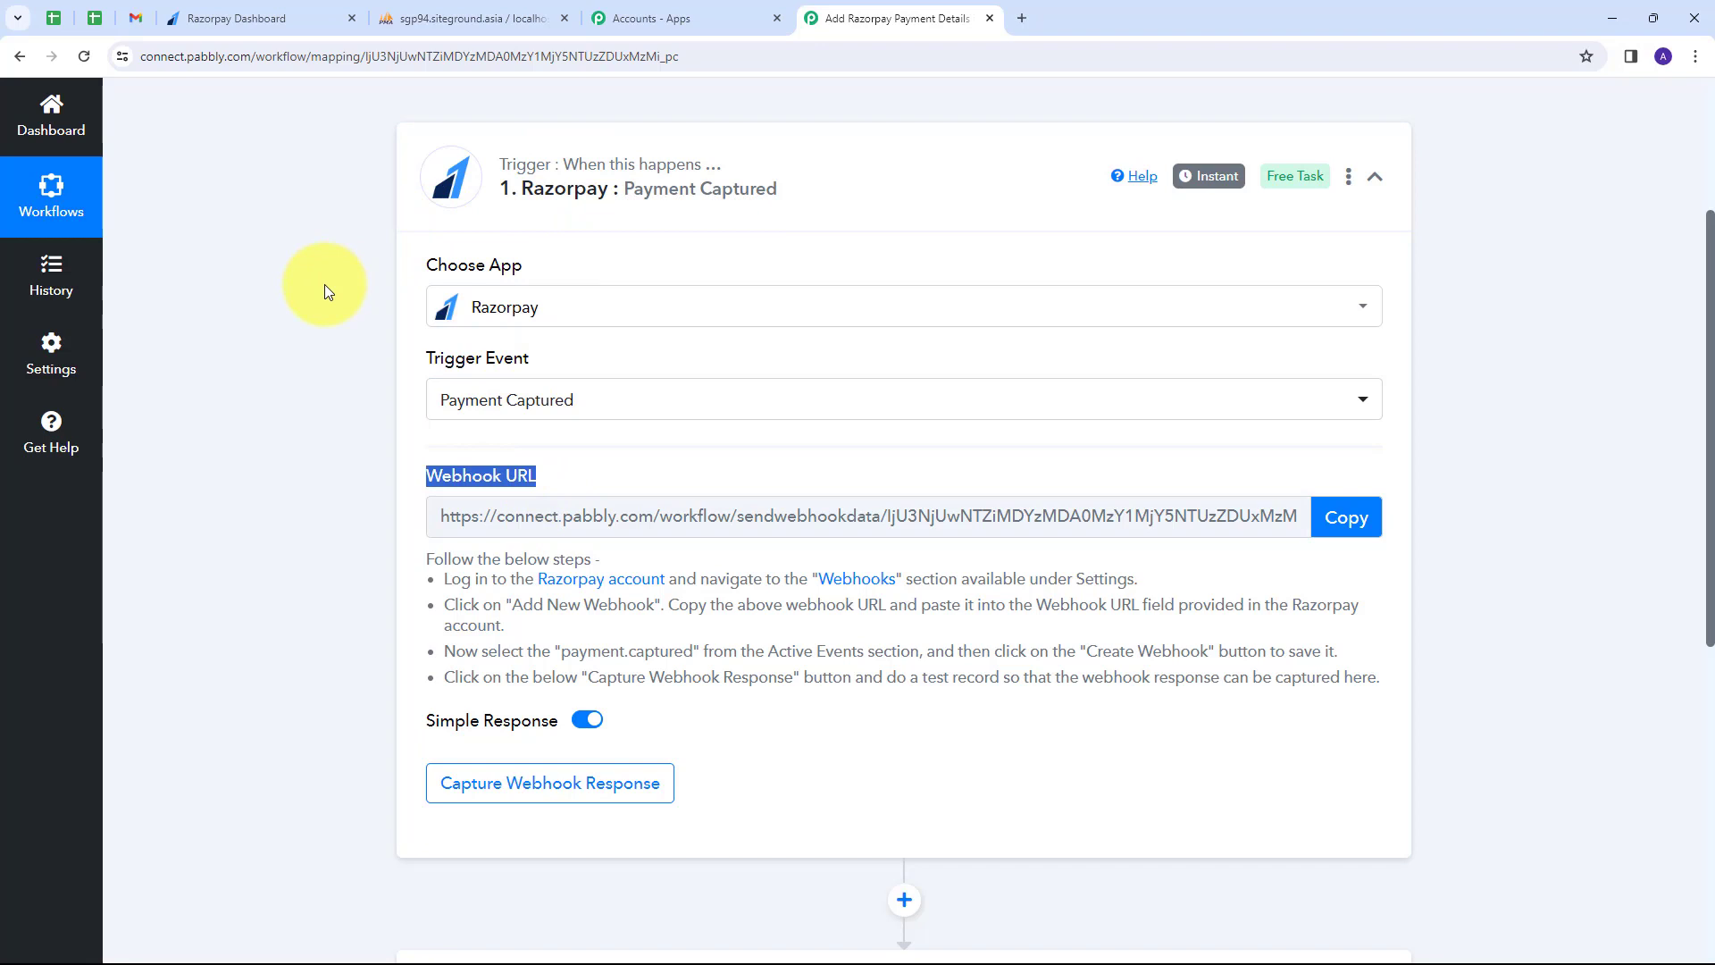
{"action": "left_click", "coordinate": [431, 561]}
{"action": "left_click_drag", "start_coordinate": [431, 561], "coordinate": [1399, 694]}
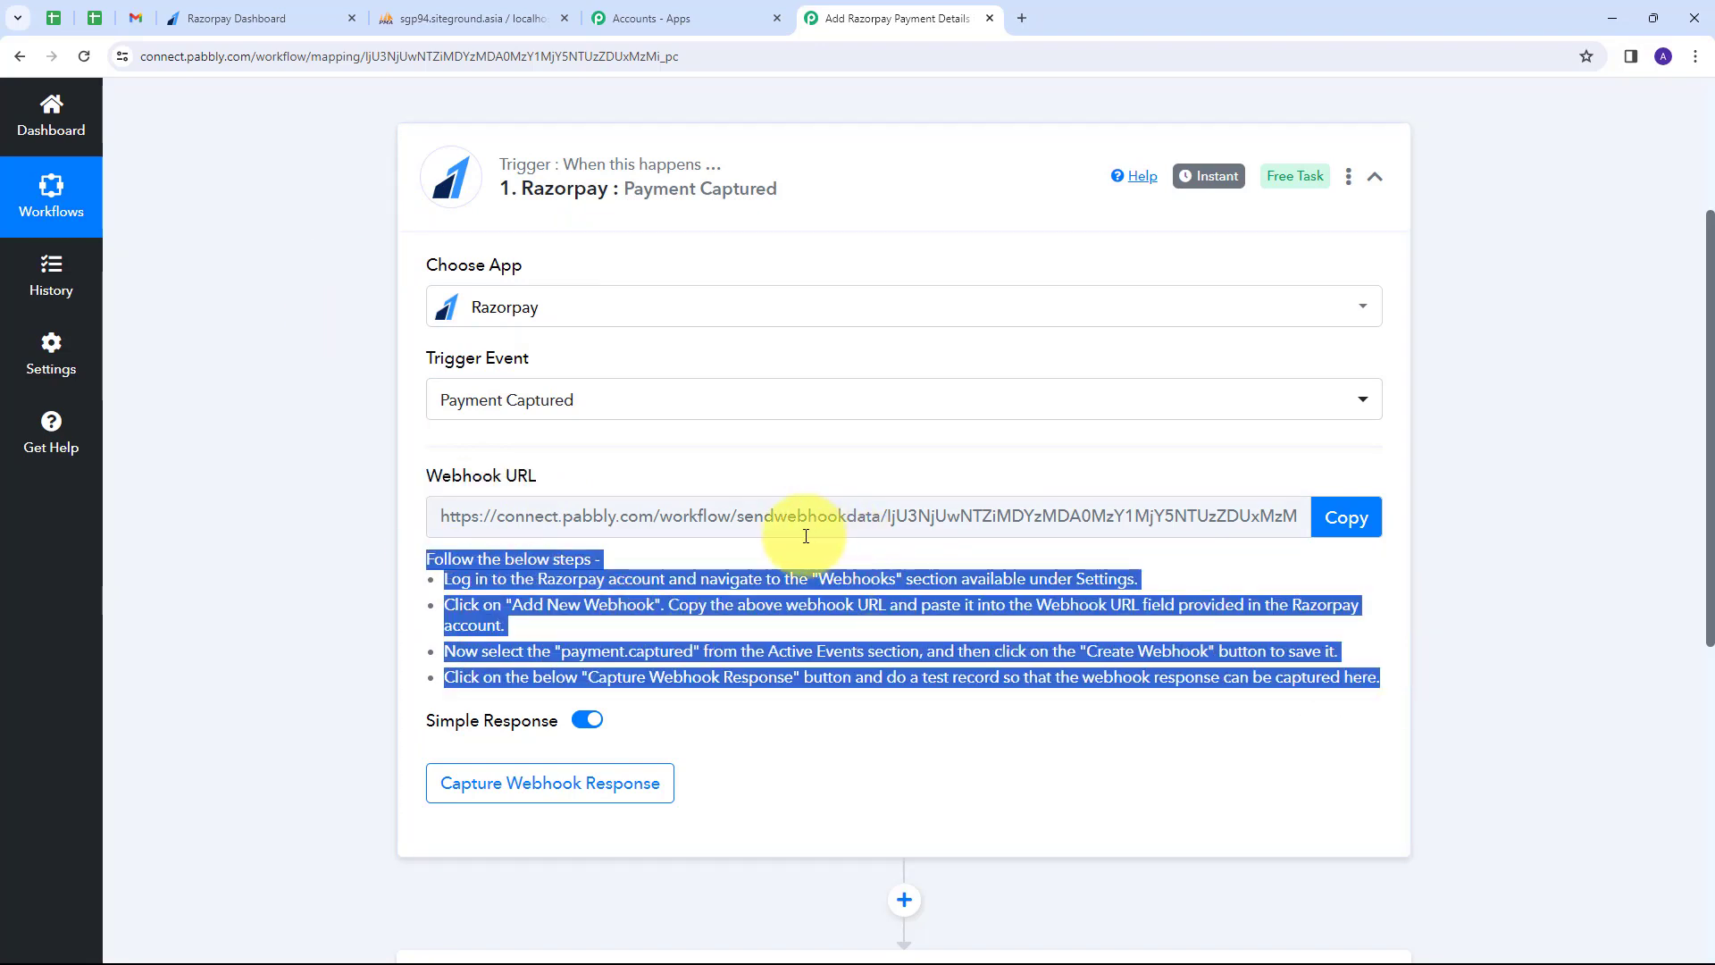
{"action": "left_click", "coordinate": [1344, 527]}
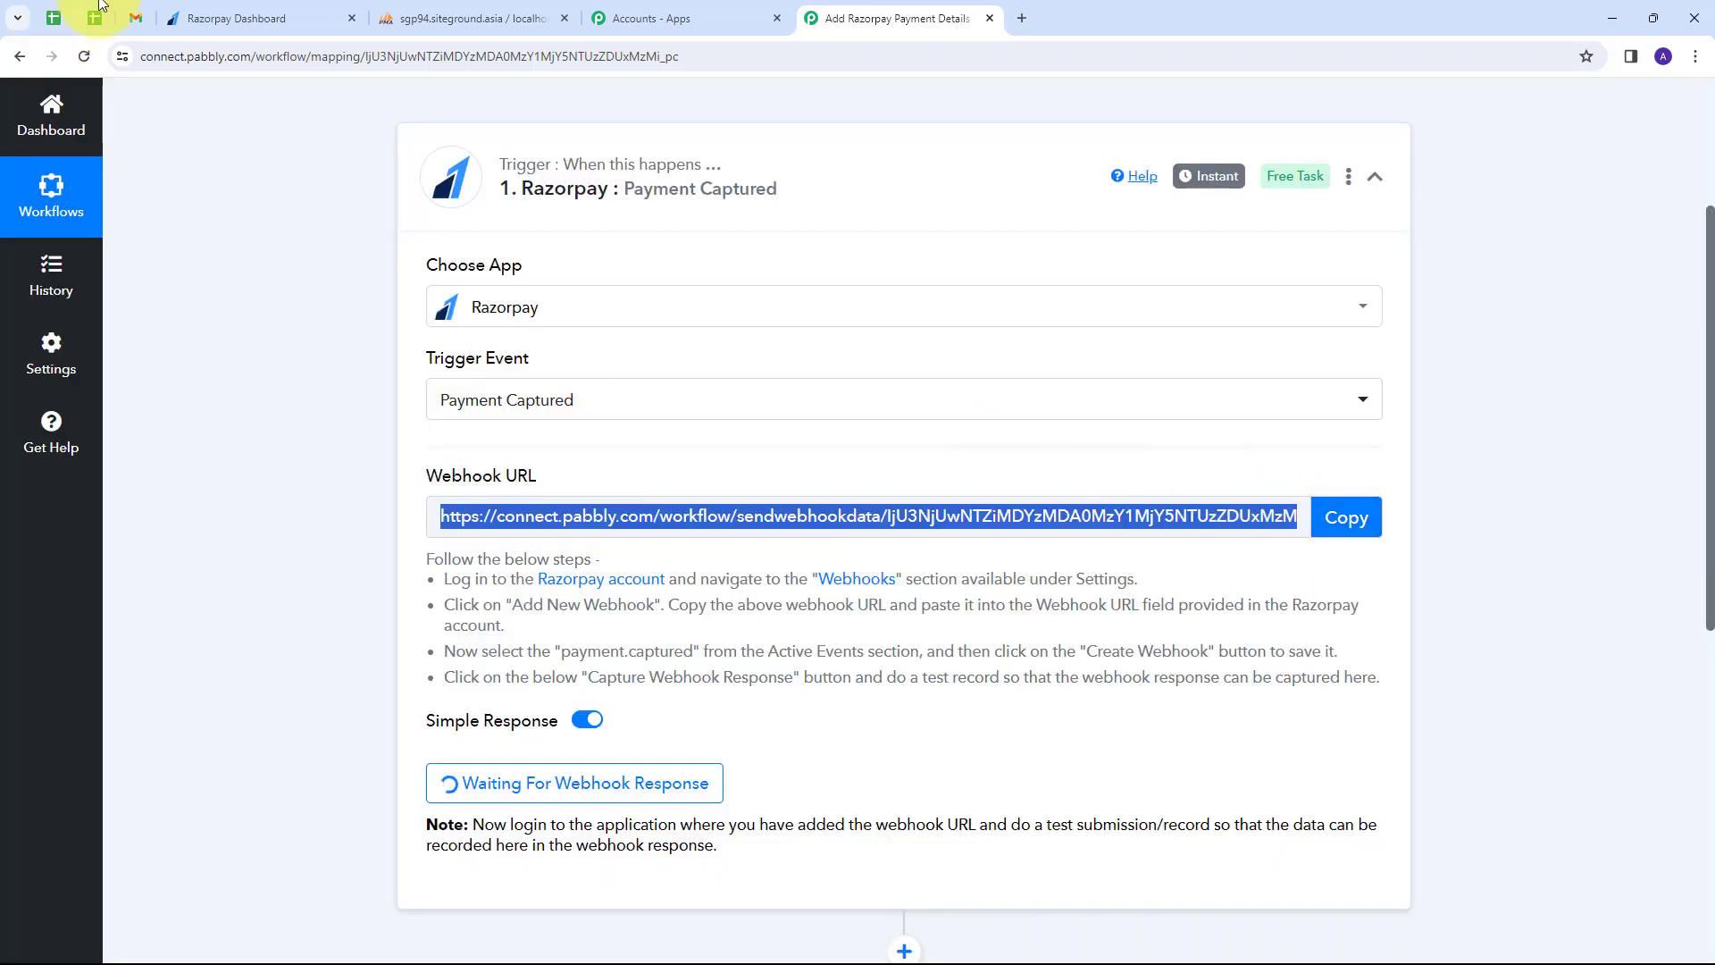
{"action": "left_click", "coordinate": [234, 18]}
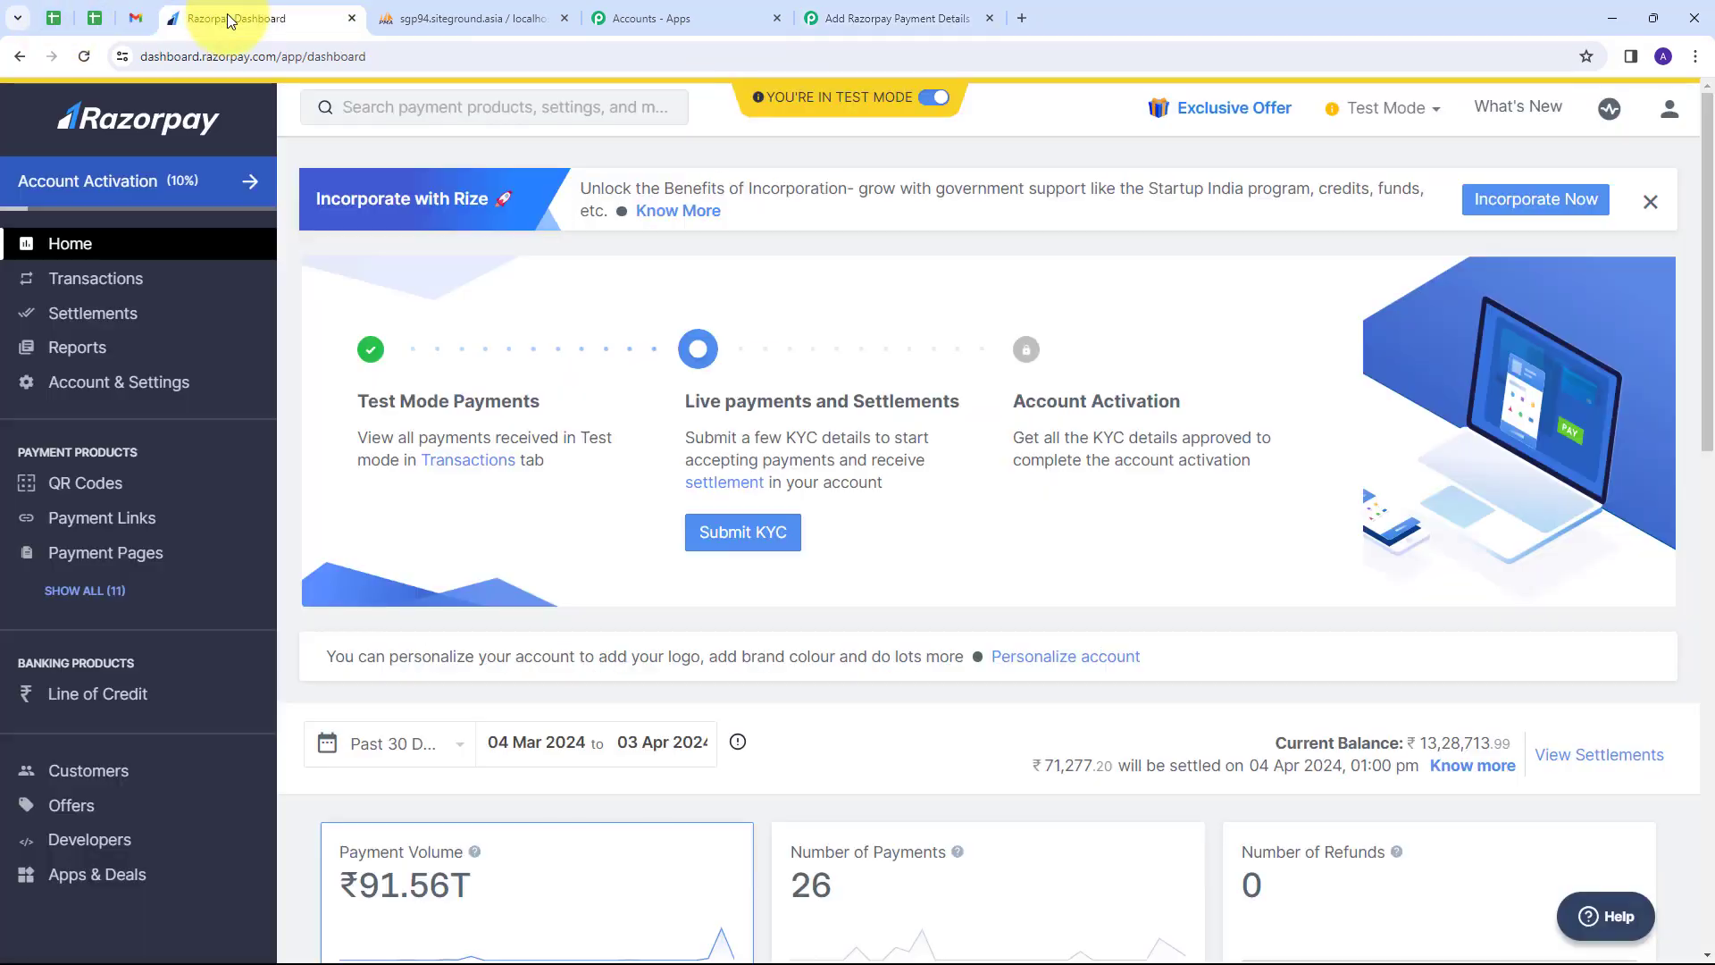
Create a Razorpay webhook using the pasted Pabbly URL, subscribed to payment.captured.
{"action": "left_click", "coordinate": [101, 386]}
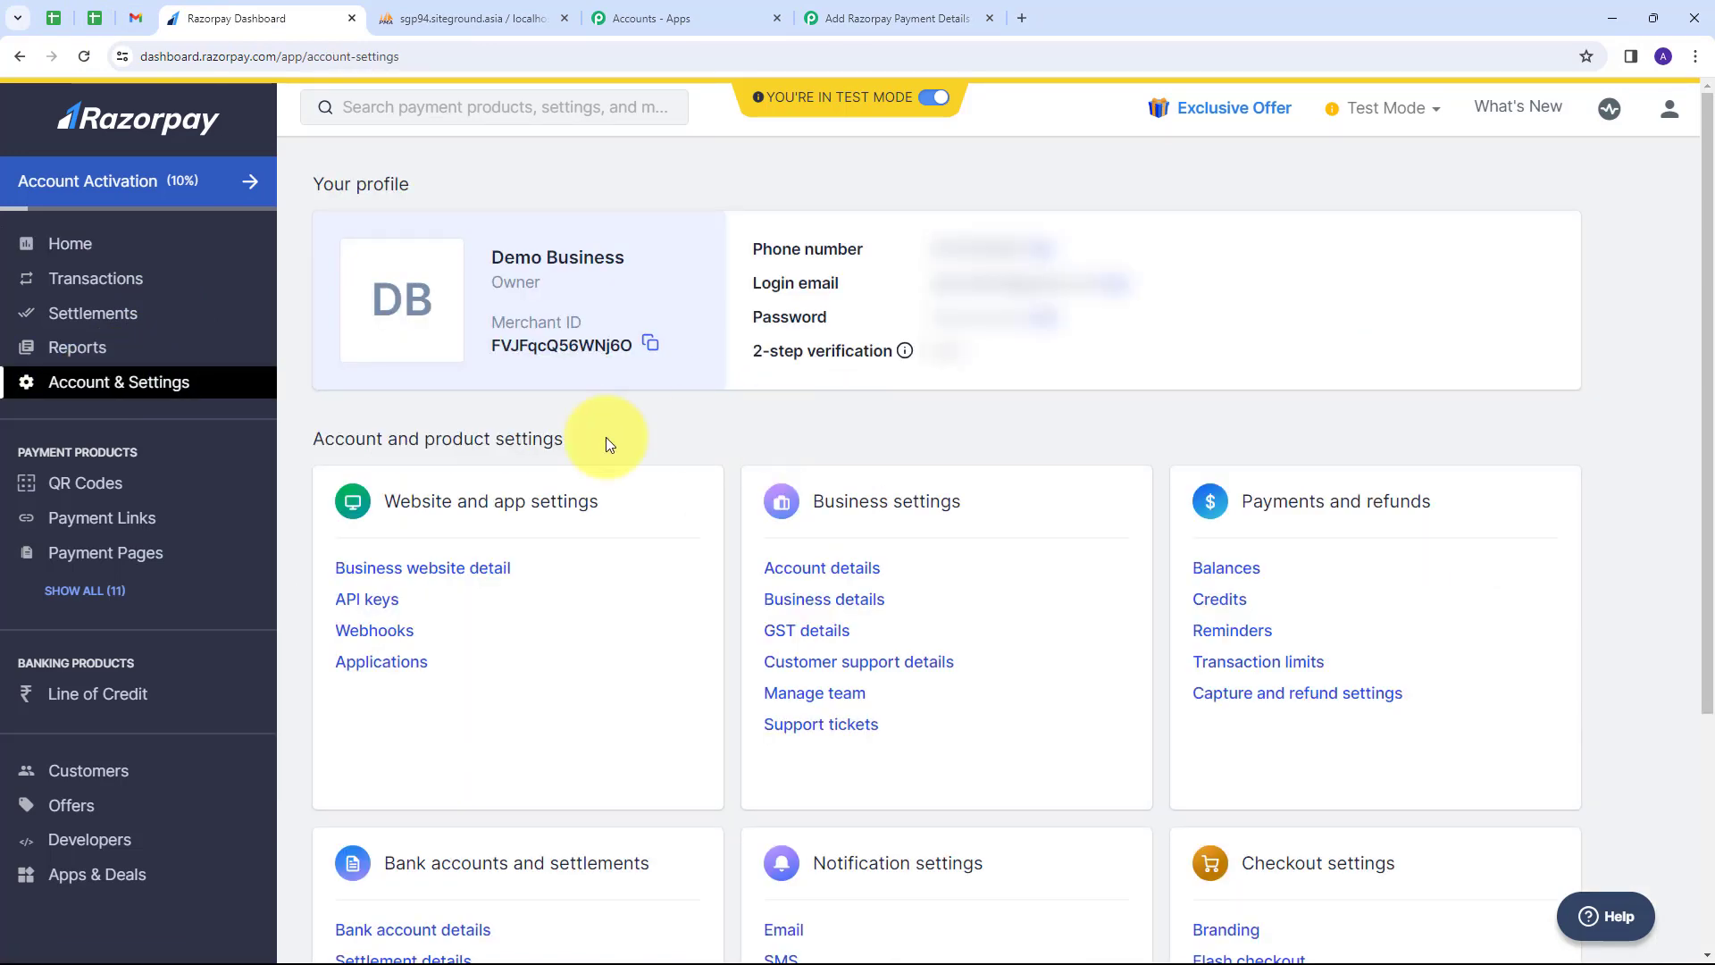
{"action": "left_click", "coordinate": [357, 631]}
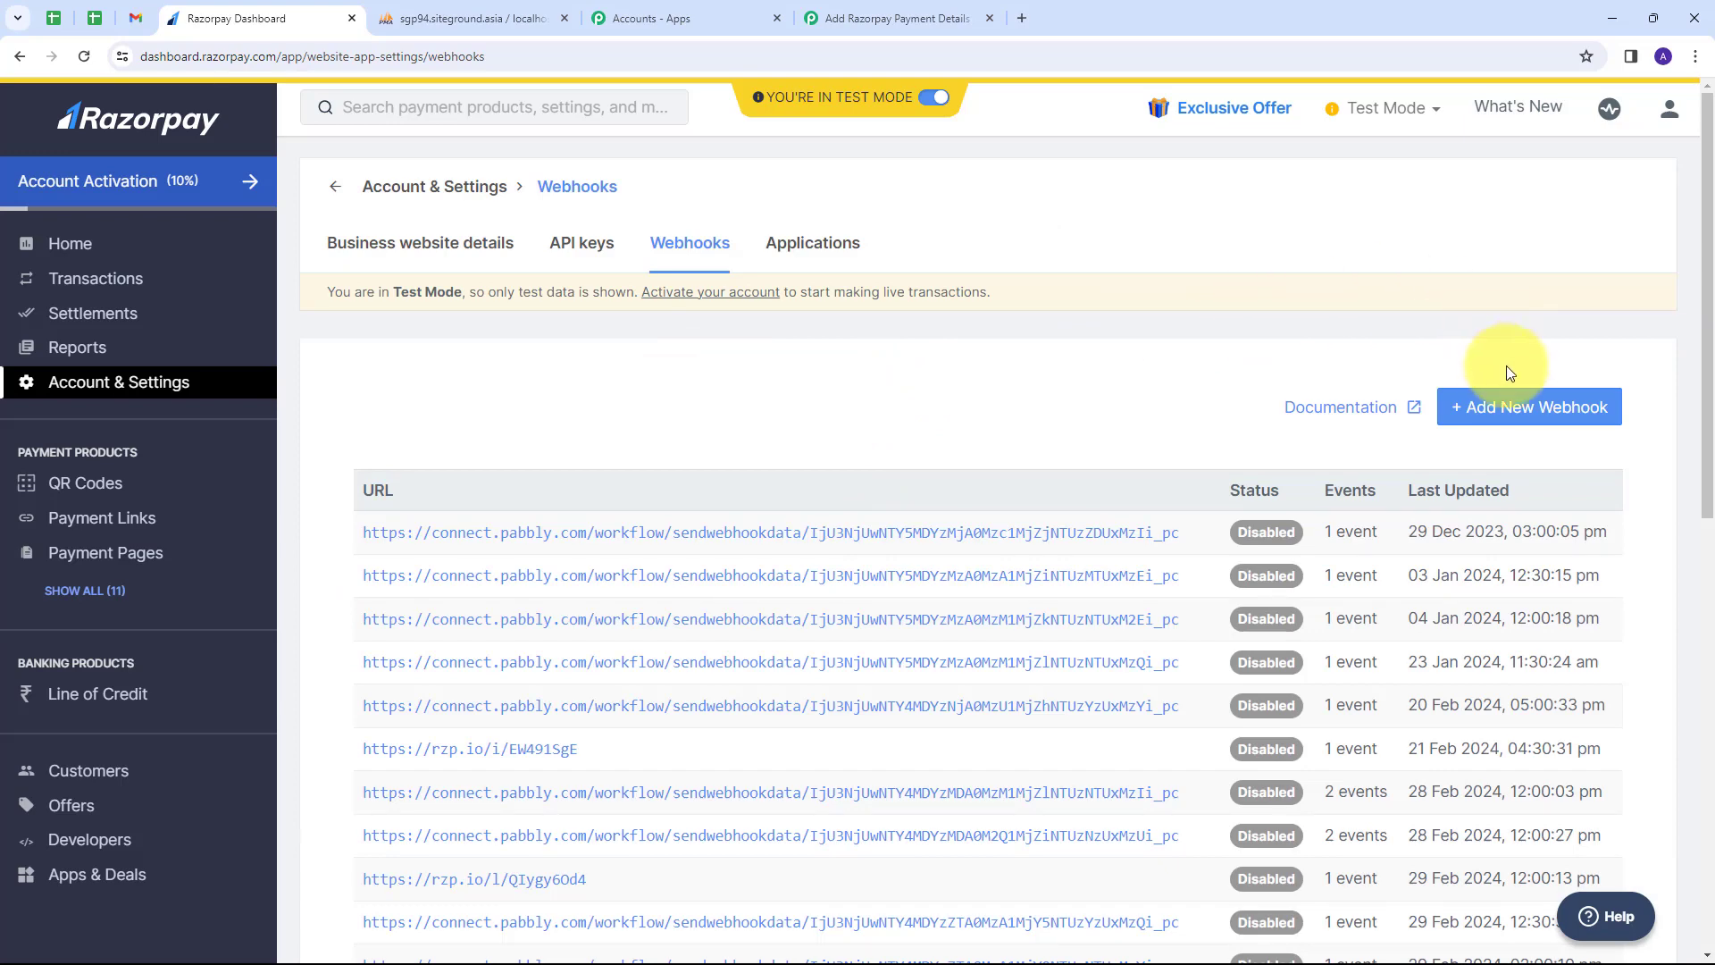
{"action": "left_click", "coordinate": [1475, 413]}
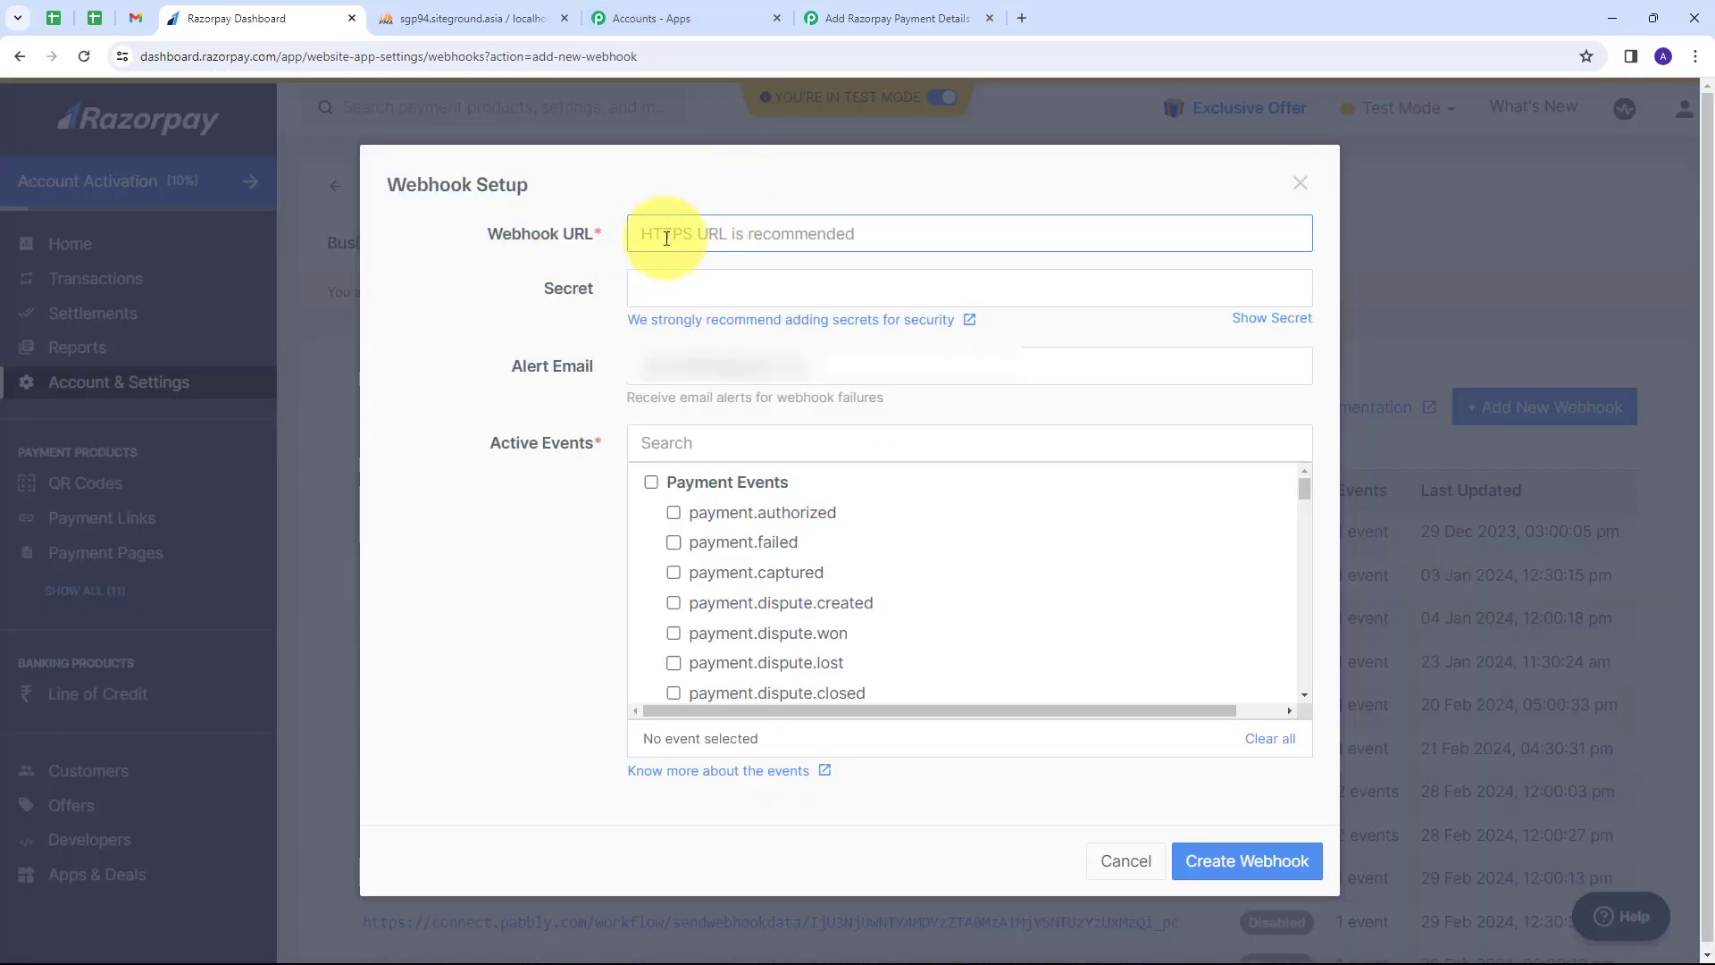
{"action": "left_click", "coordinate": [667, 238]}
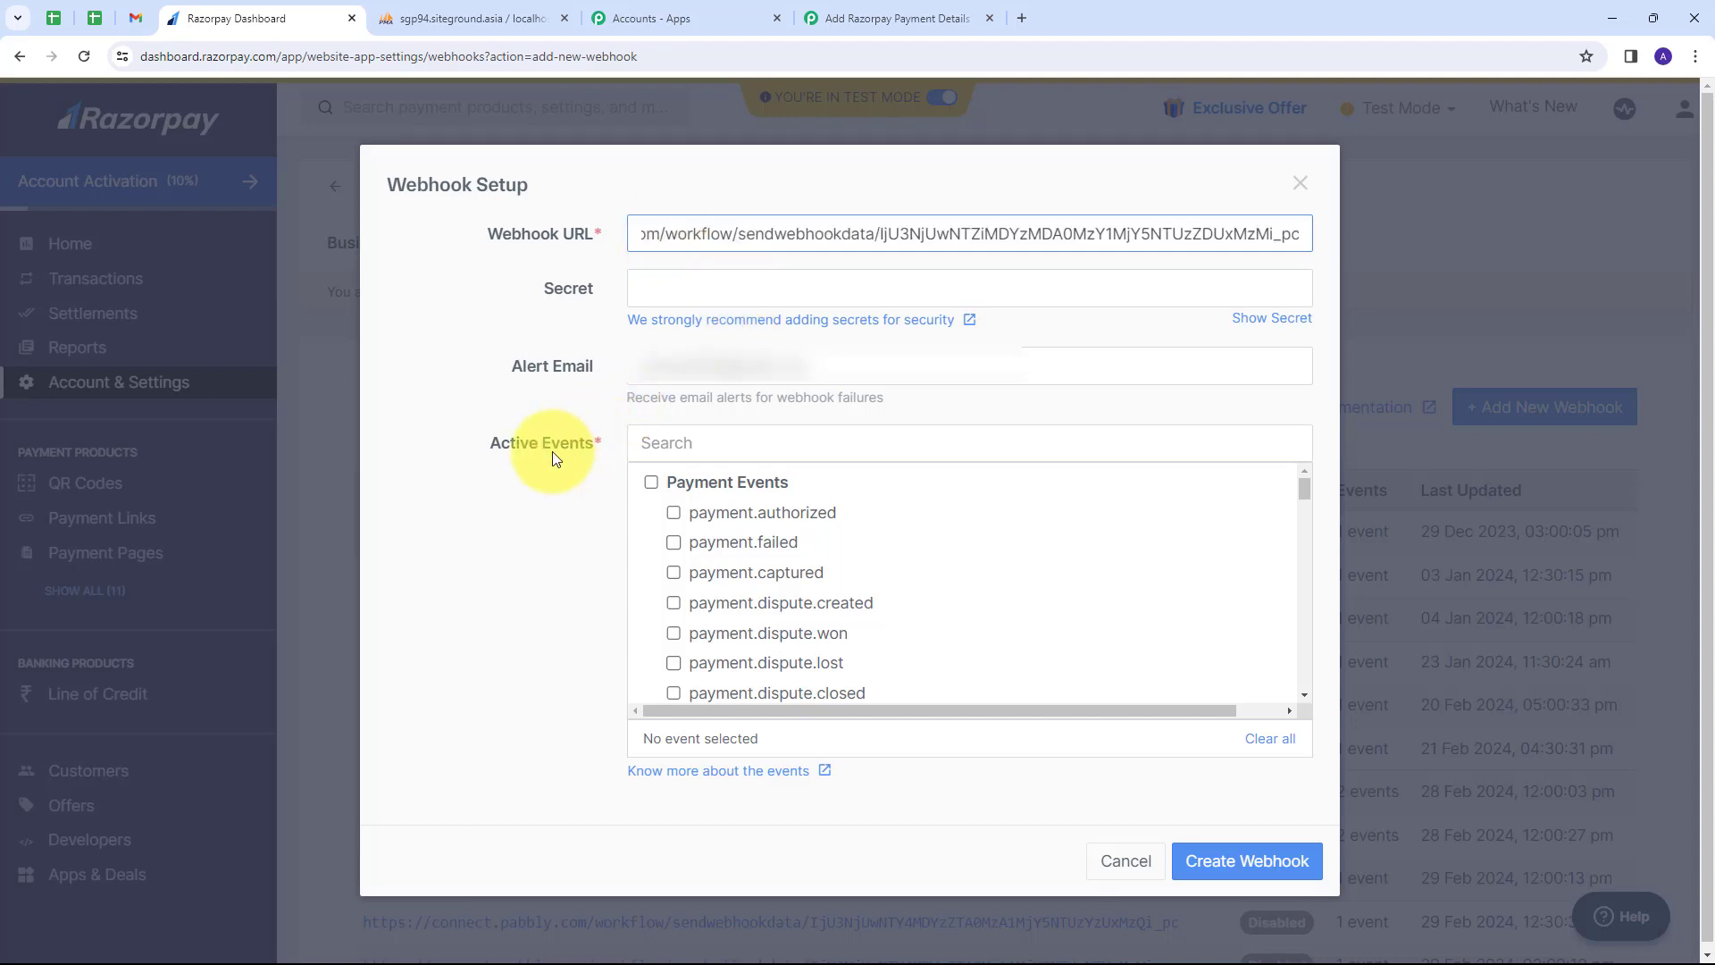
{"action": "left_click", "coordinate": [675, 576]}
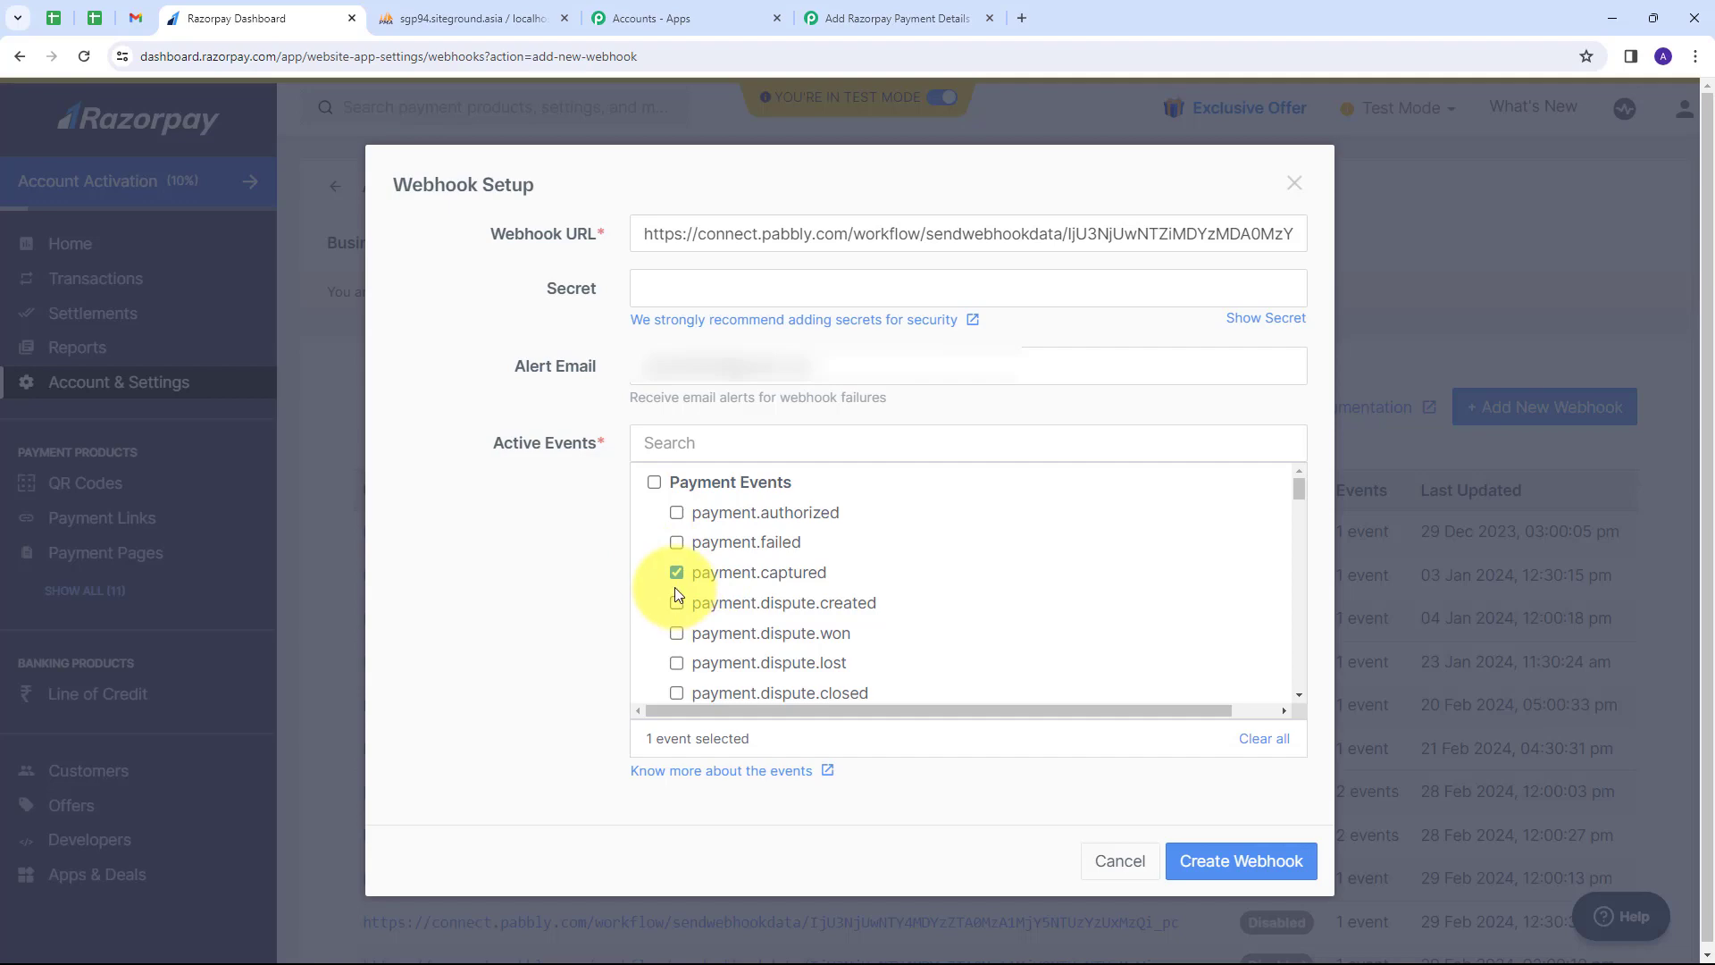
{"action": "left_click", "coordinate": [1225, 860]}
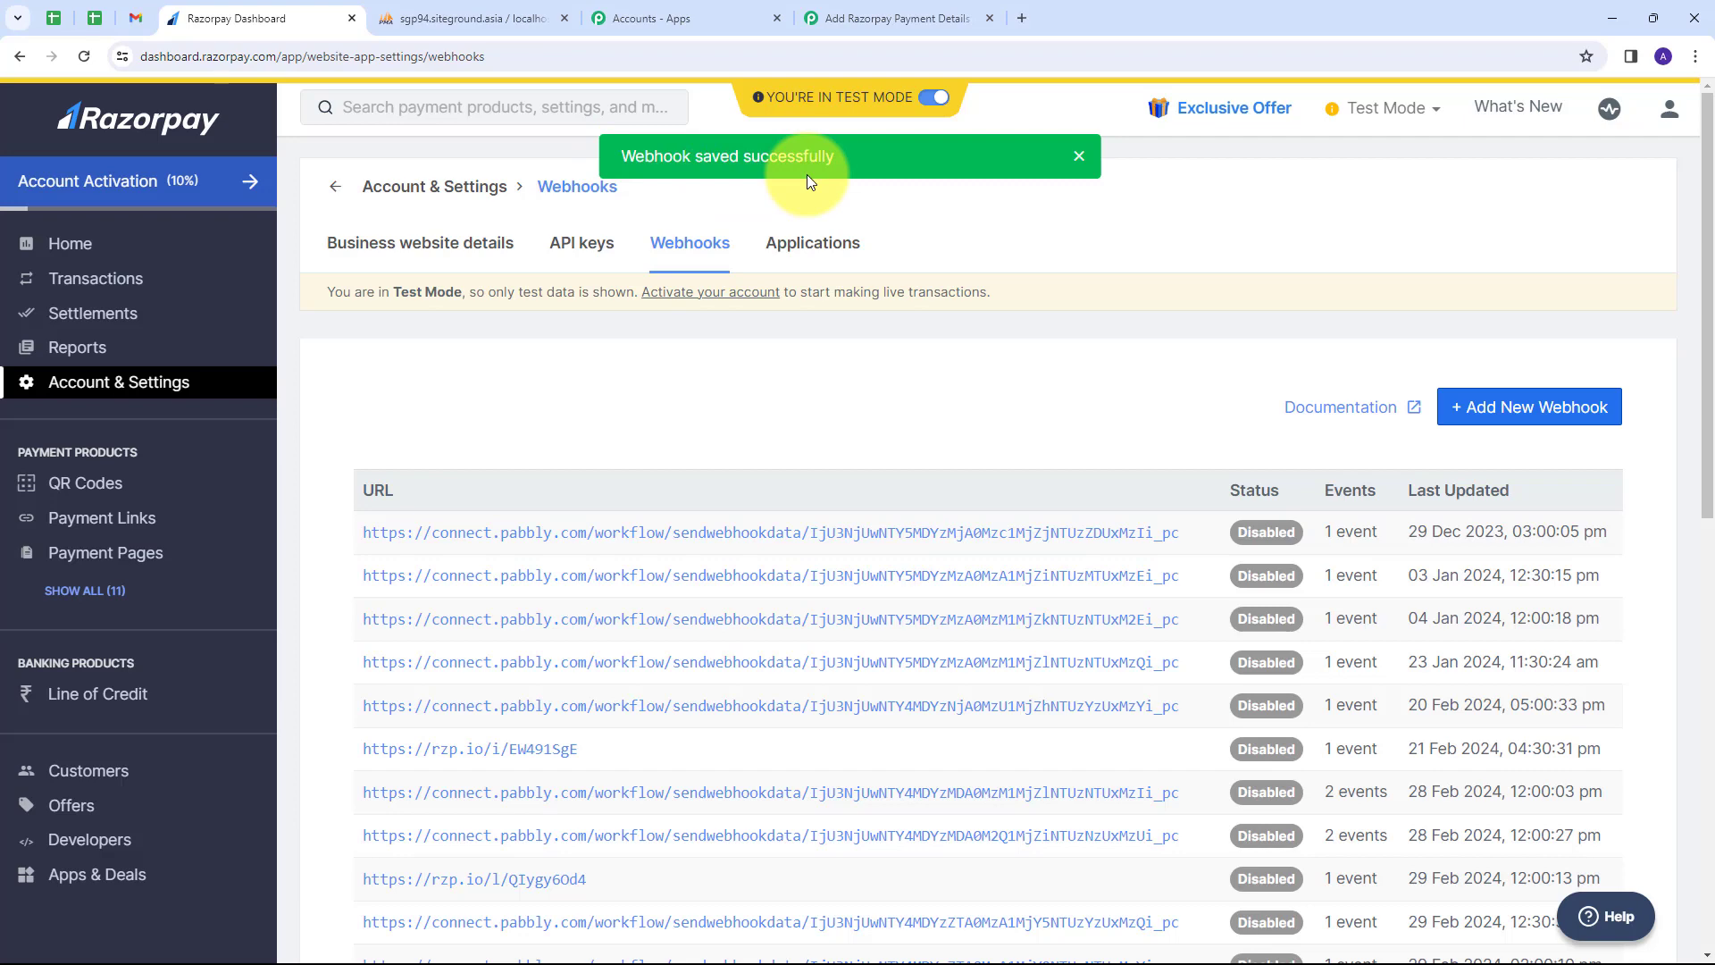
Return to the Pabbly workflow tab and scroll to the waiting Razorpay trigger.
{"action": "left_click", "coordinate": [835, 20]}
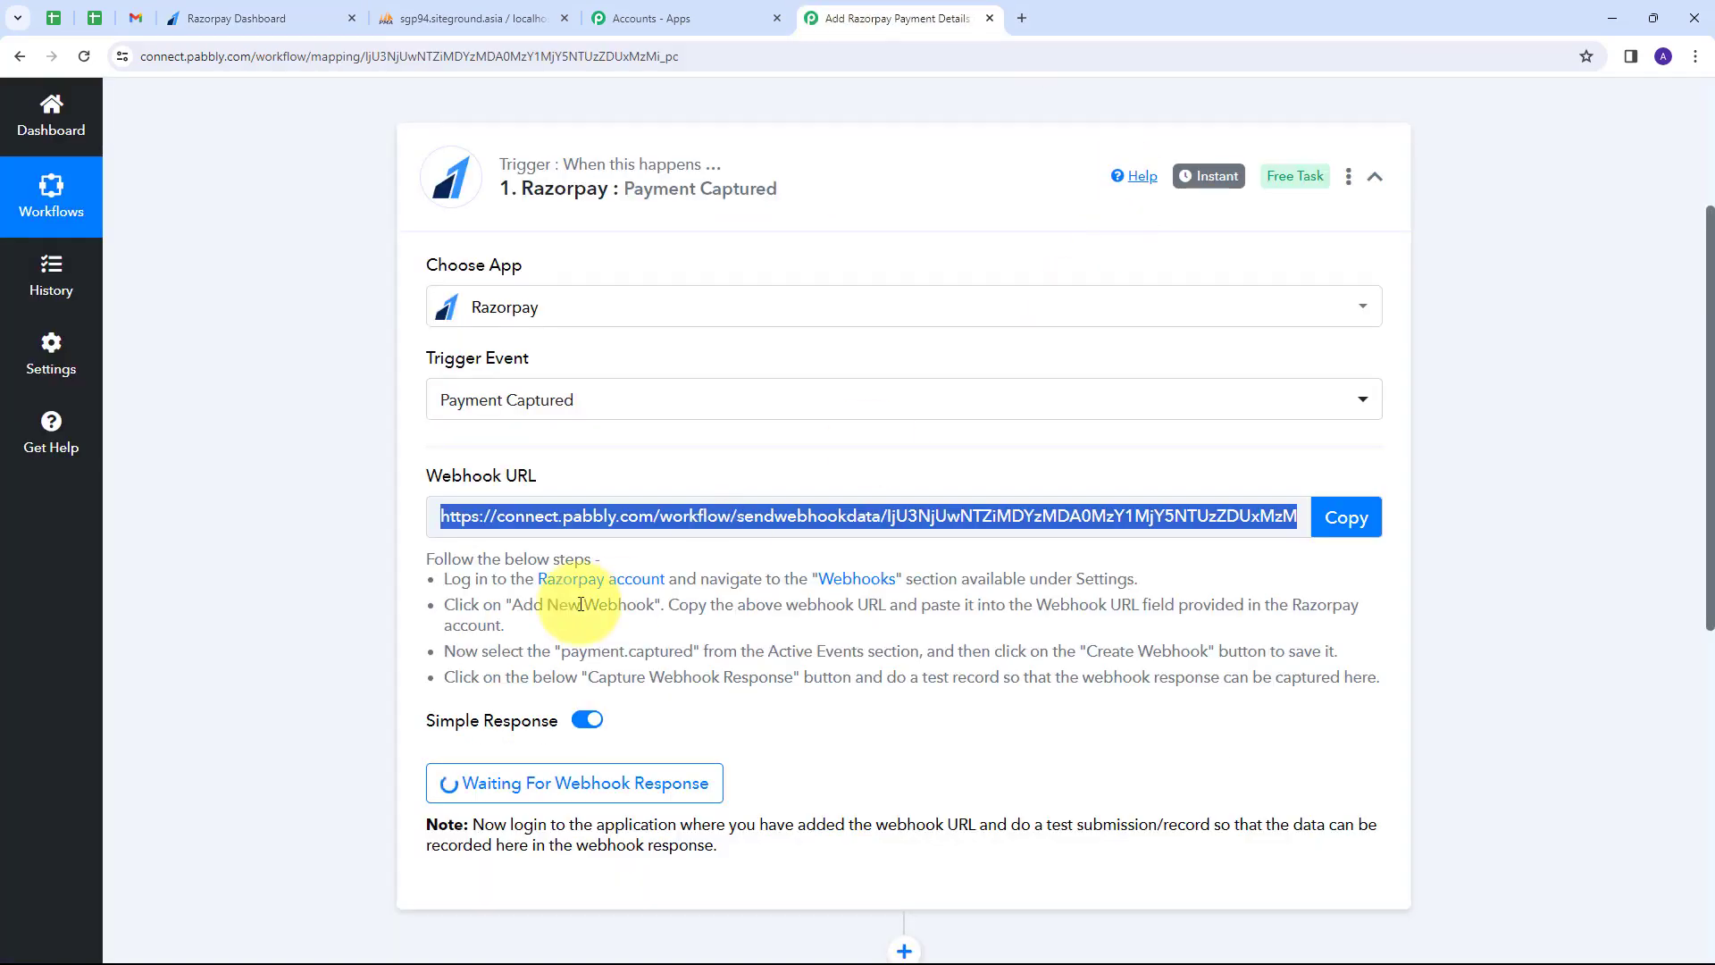
{"action": "scroll", "coordinate": [382, 679], "scroll_direction": "down", "scroll_amount": 1}
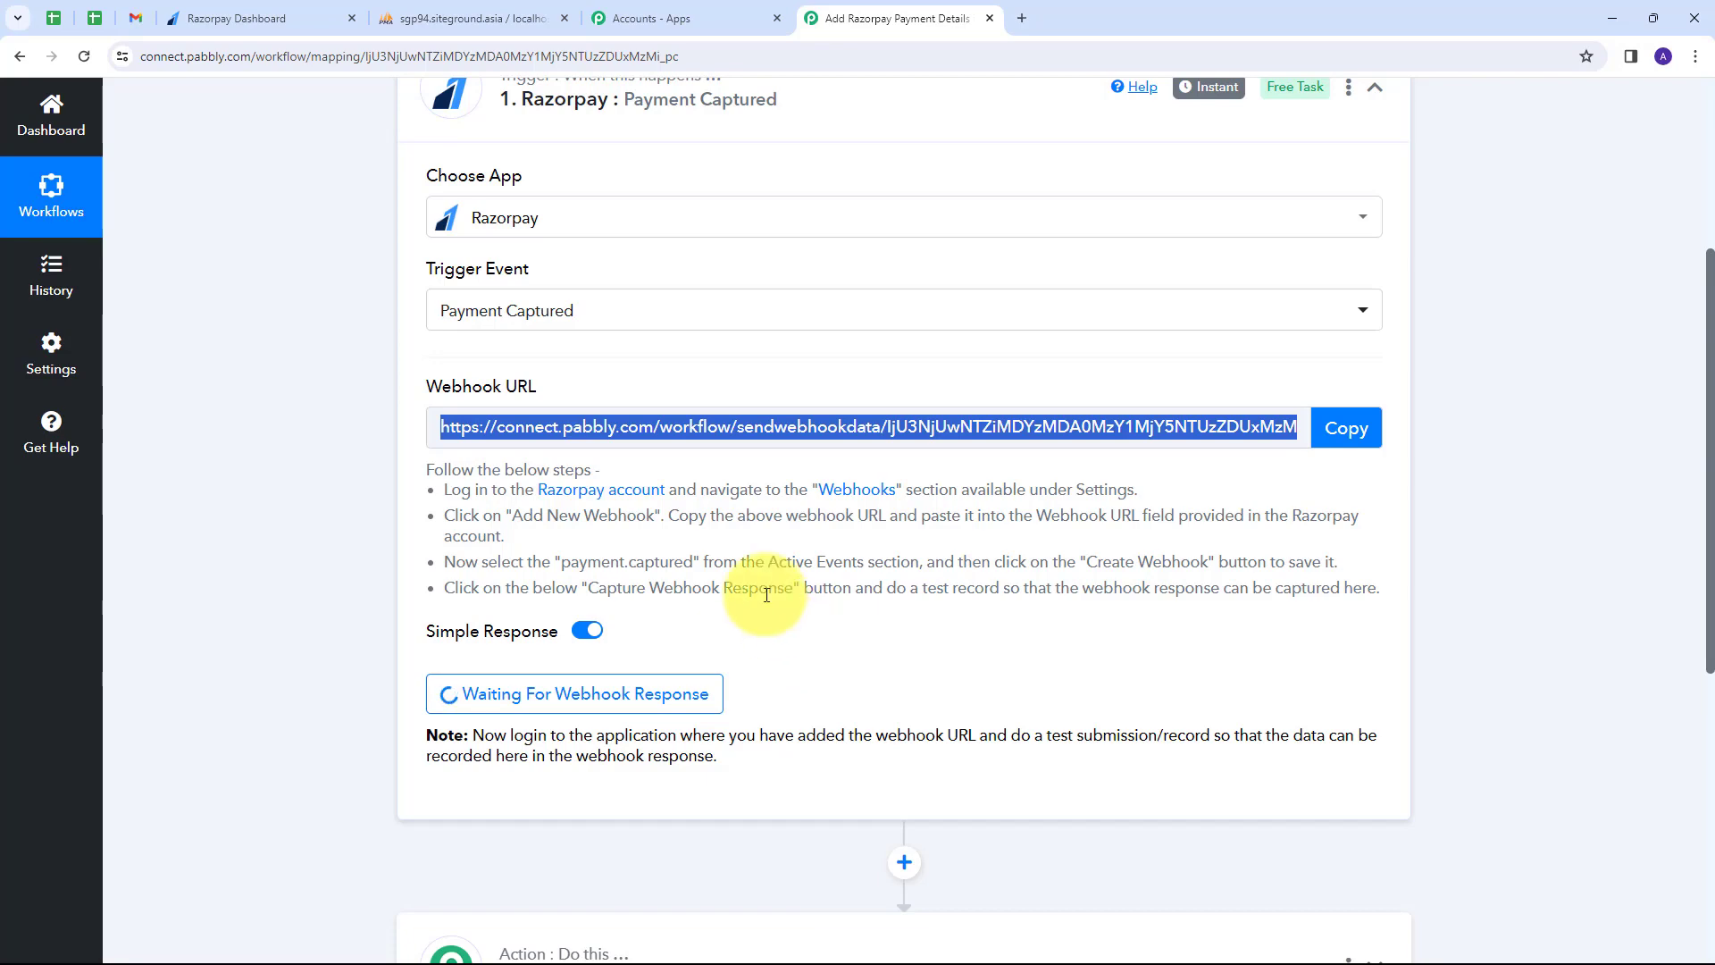
Copy the Automation & AI E-Book payment page link and load it in a new tab.
{"action": "left_click", "coordinate": [241, 20]}
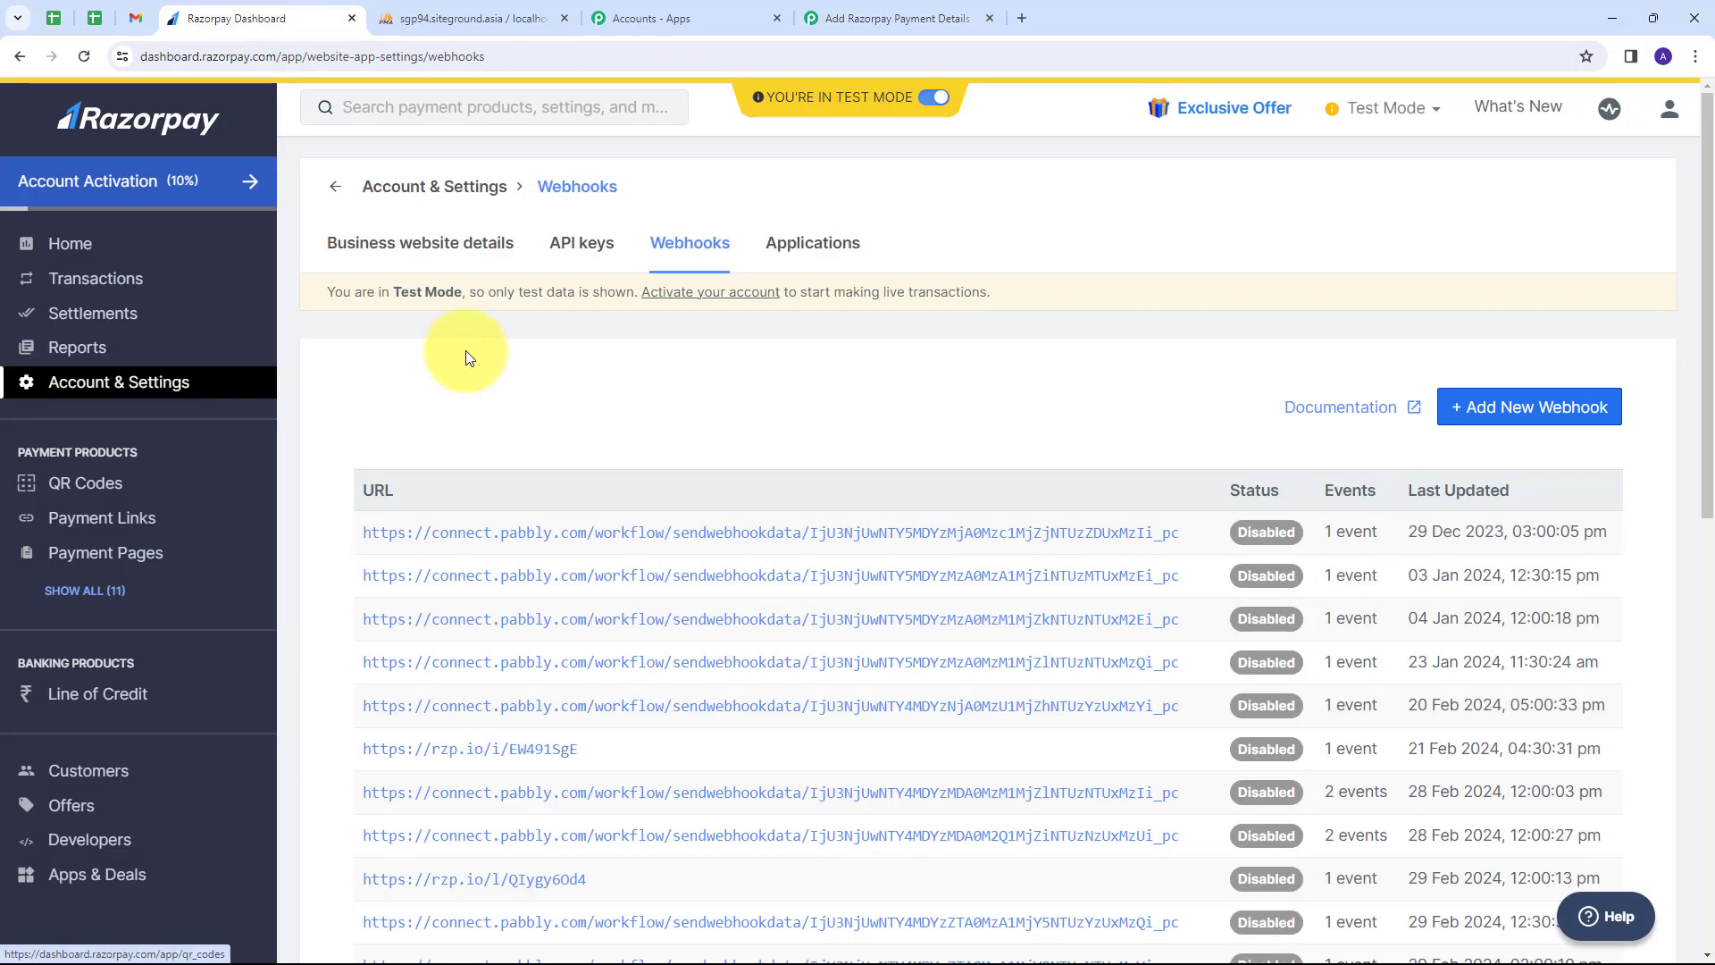
{"action": "left_click", "coordinate": [139, 553]}
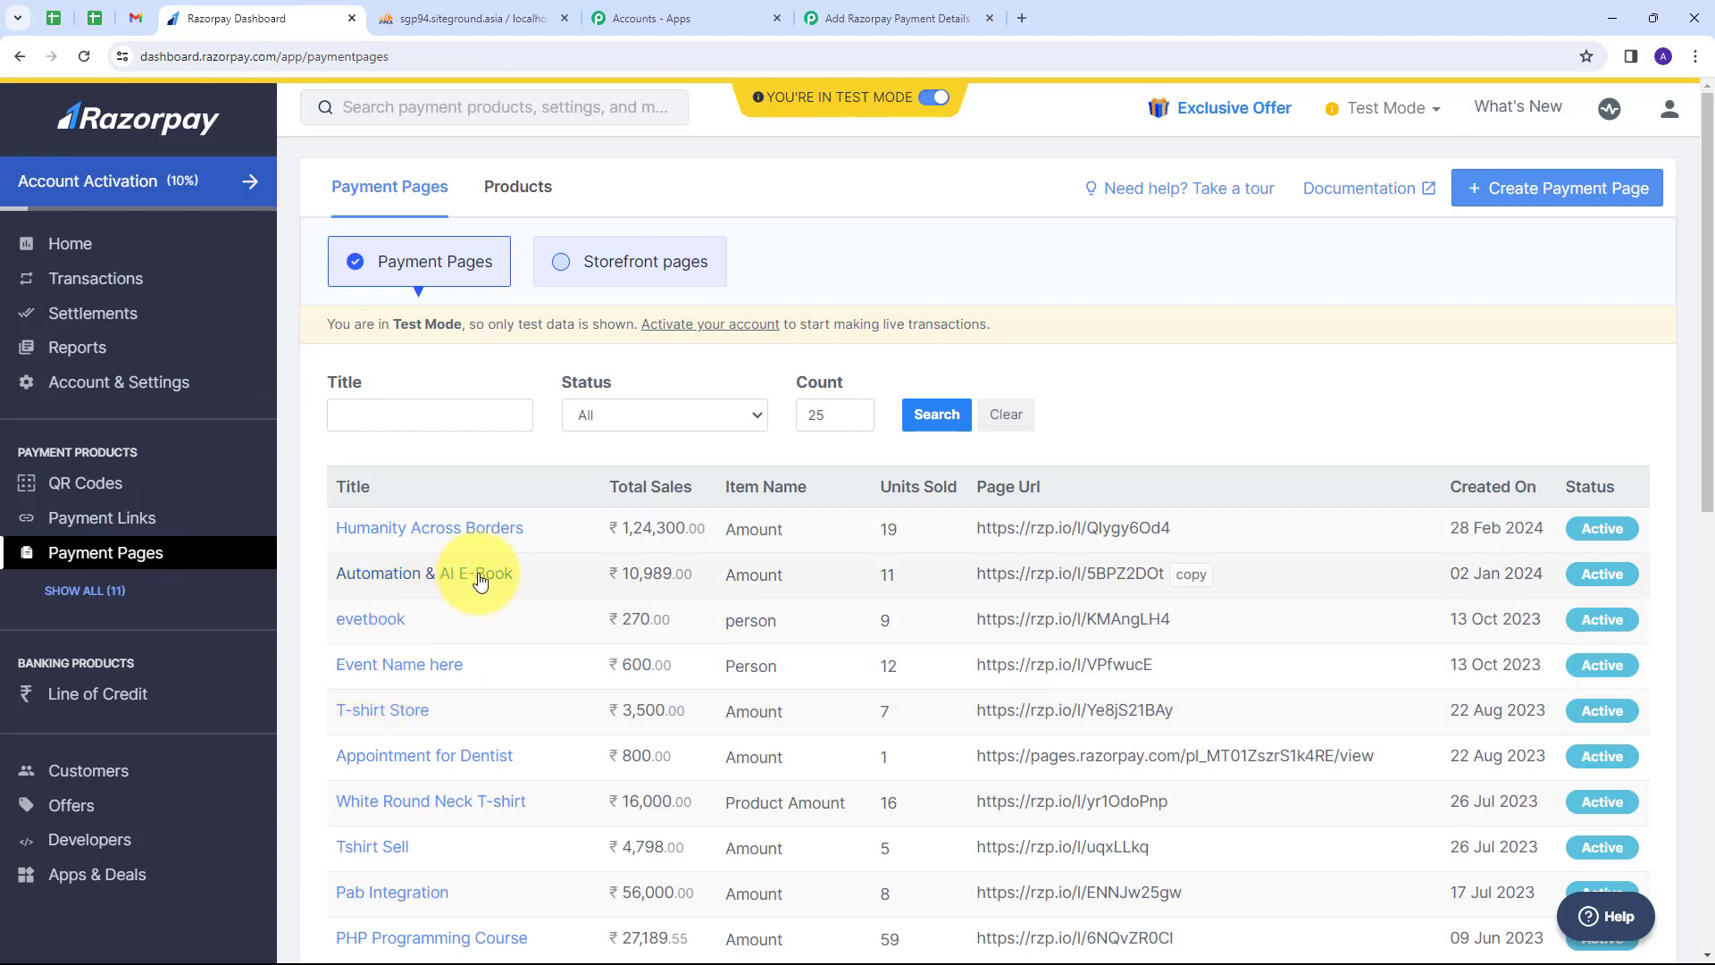
{"action": "left_click", "coordinate": [1203, 579]}
{"action": "left_click", "coordinate": [1020, 17]}
{"action": "key", "text": "ctrl+v"}
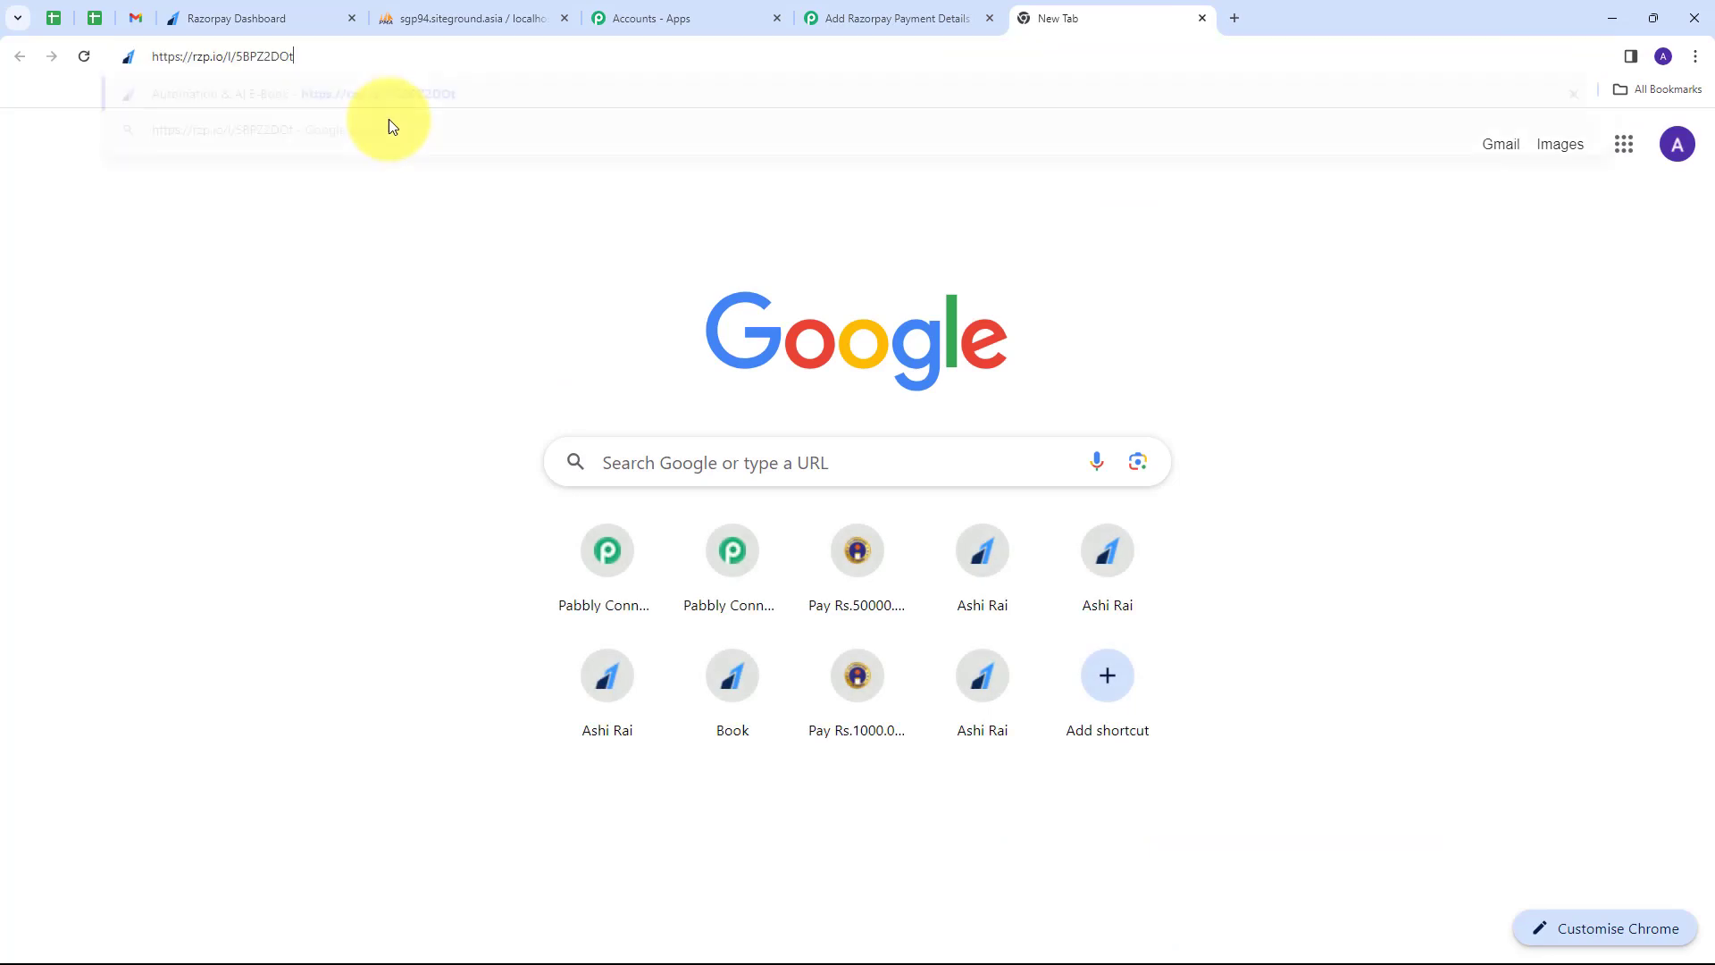
{"action": "key", "text": "Return"}
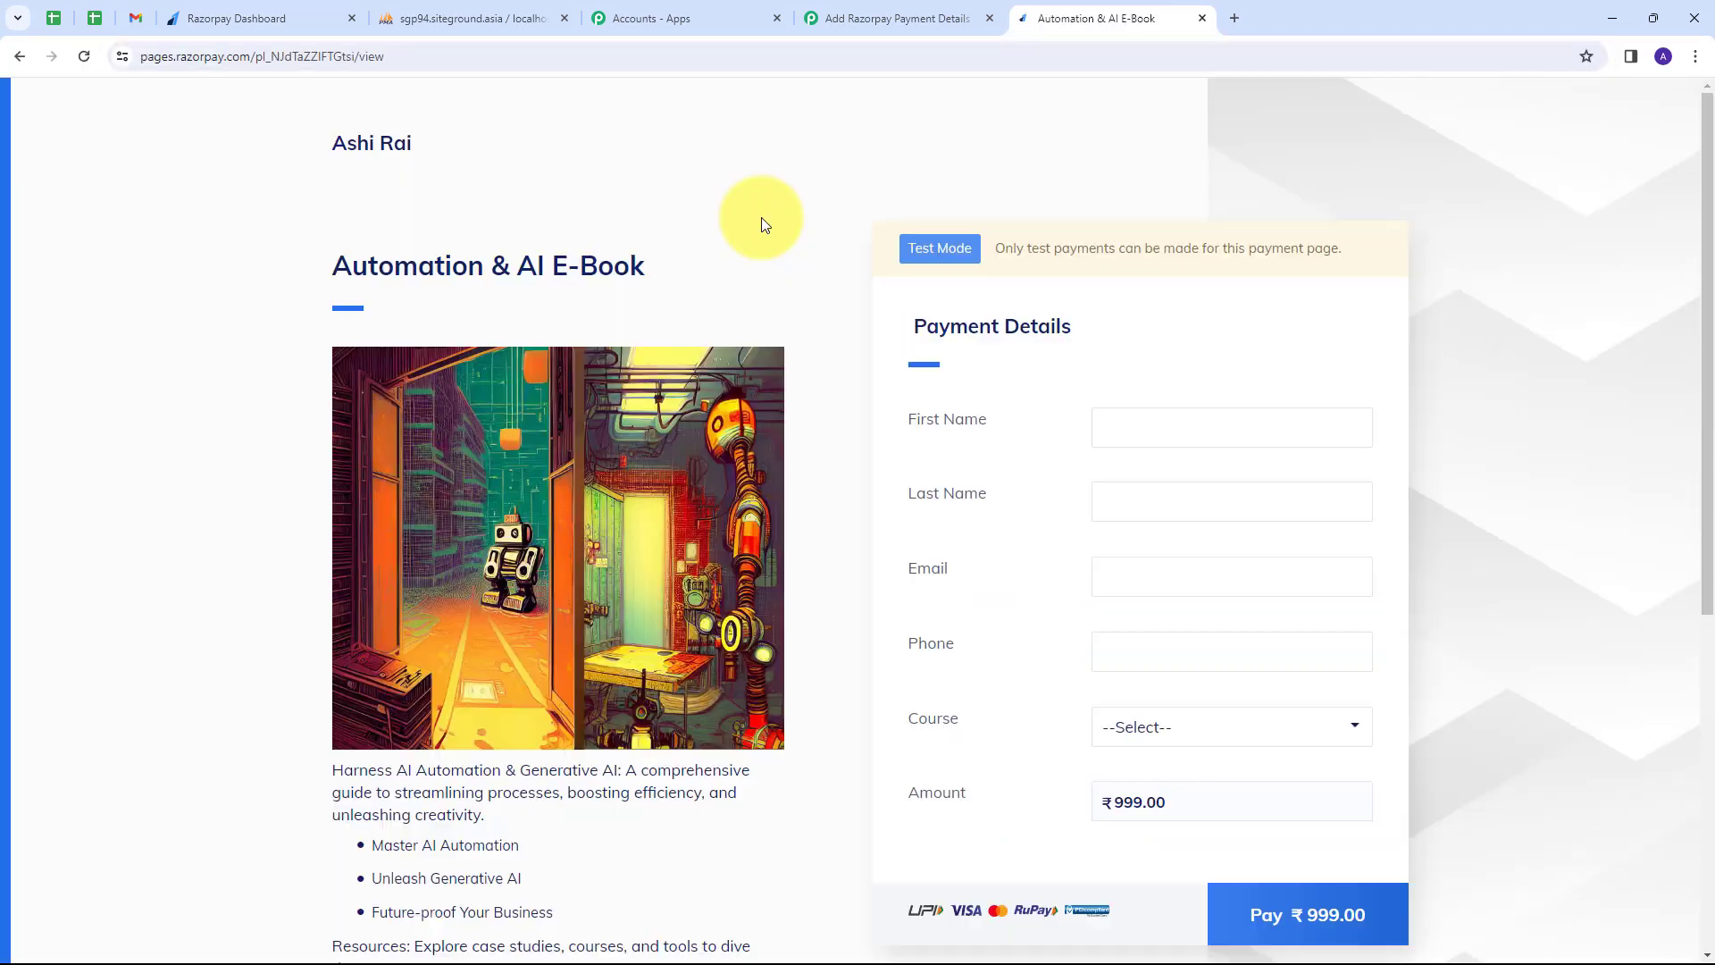
{"action": "scroll", "coordinate": [796, 213], "scroll_direction": "down", "scroll_amount": 2}
{"action": "scroll", "coordinate": [784, 336], "scroll_direction": "up", "scroll_amount": 2}
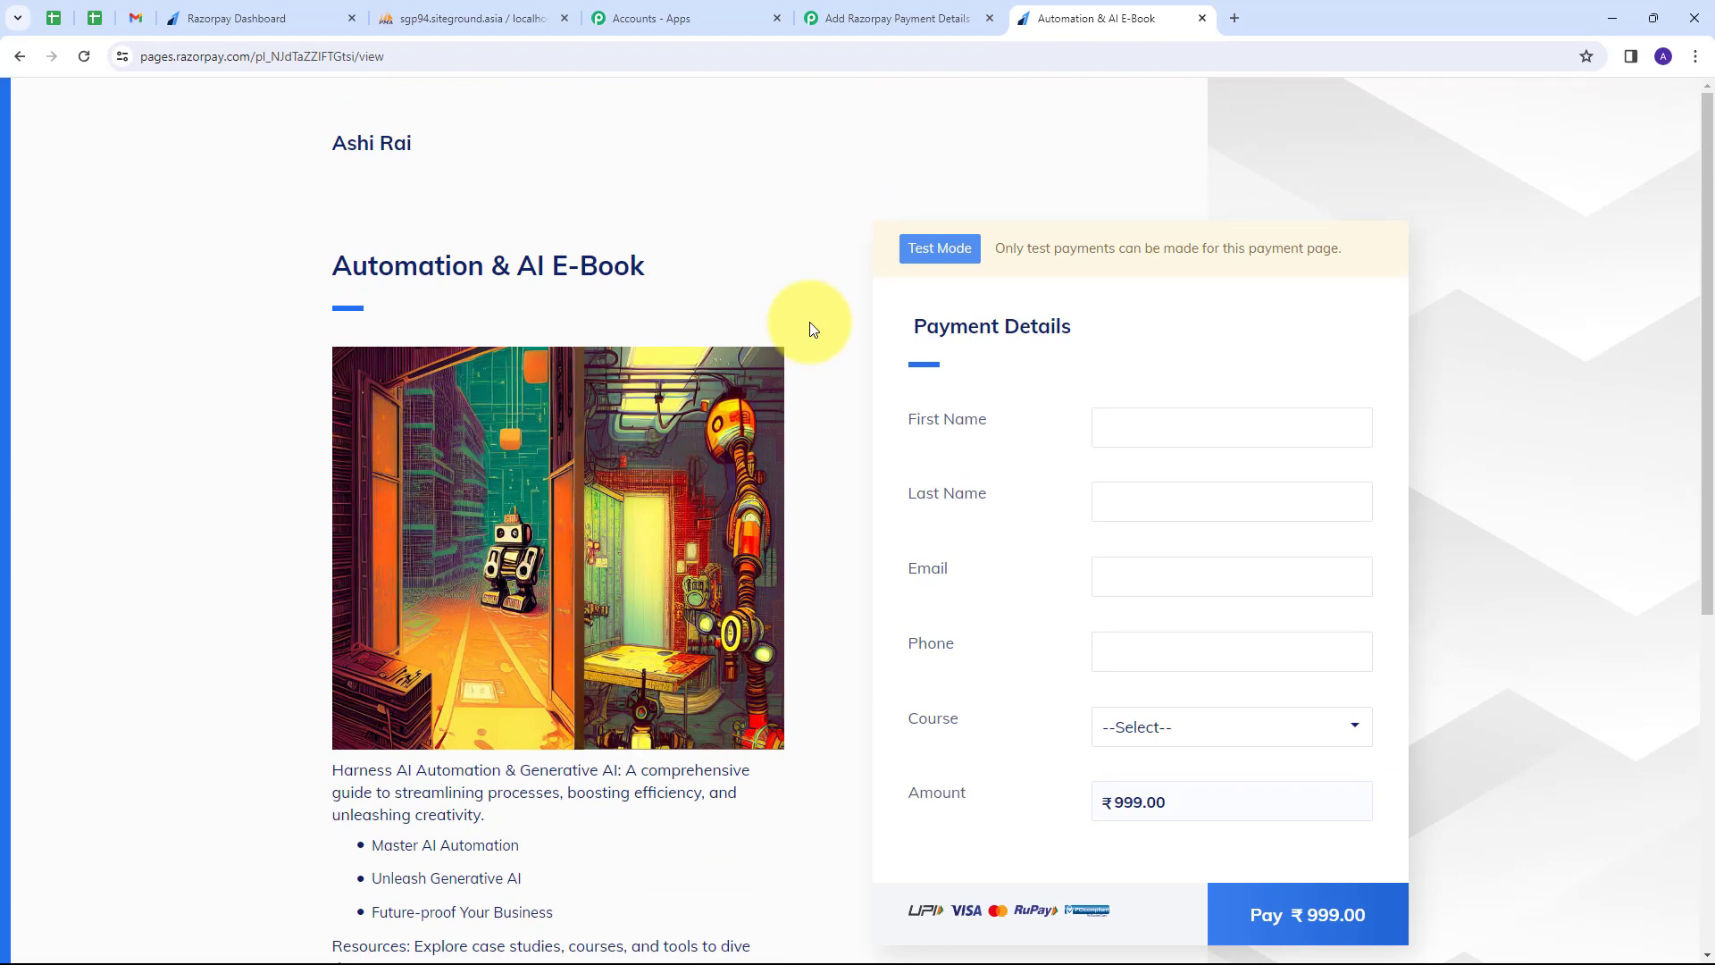
{"action": "scroll", "coordinate": [813, 326], "scroll_direction": "down", "scroll_amount": 1}
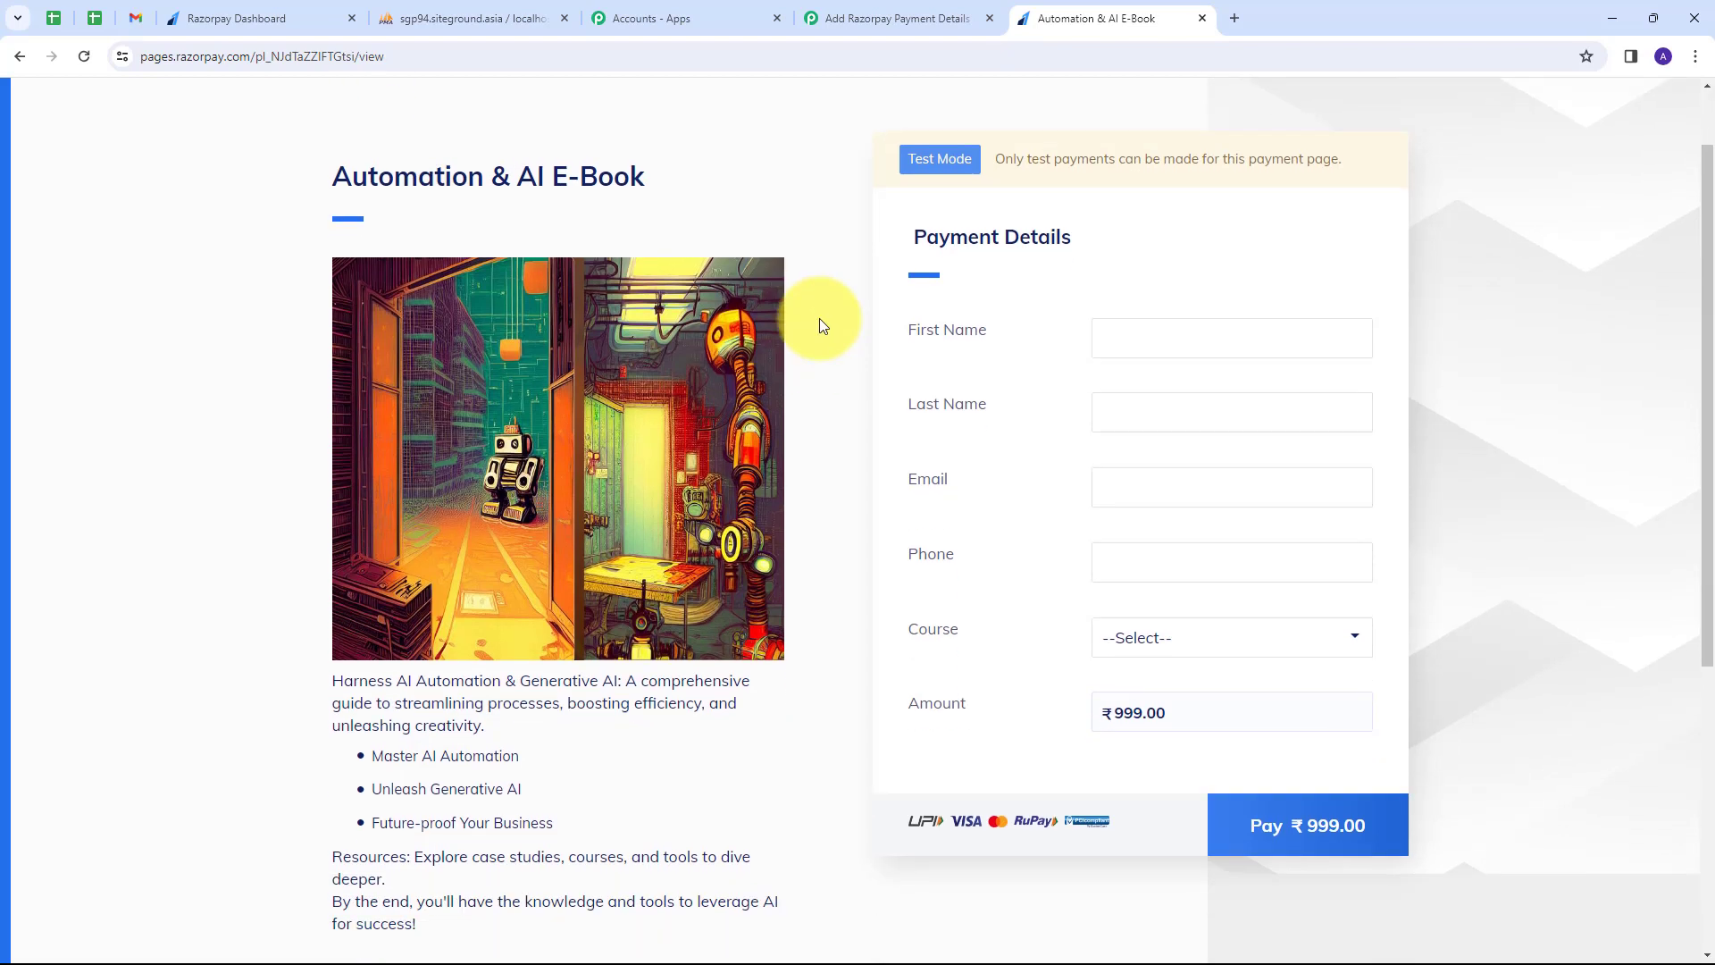
Enter the test buyer's first and last name, e-mail and phone, and choose Automation & AI E-Book.
{"action": "left_click", "coordinate": [1125, 336]}
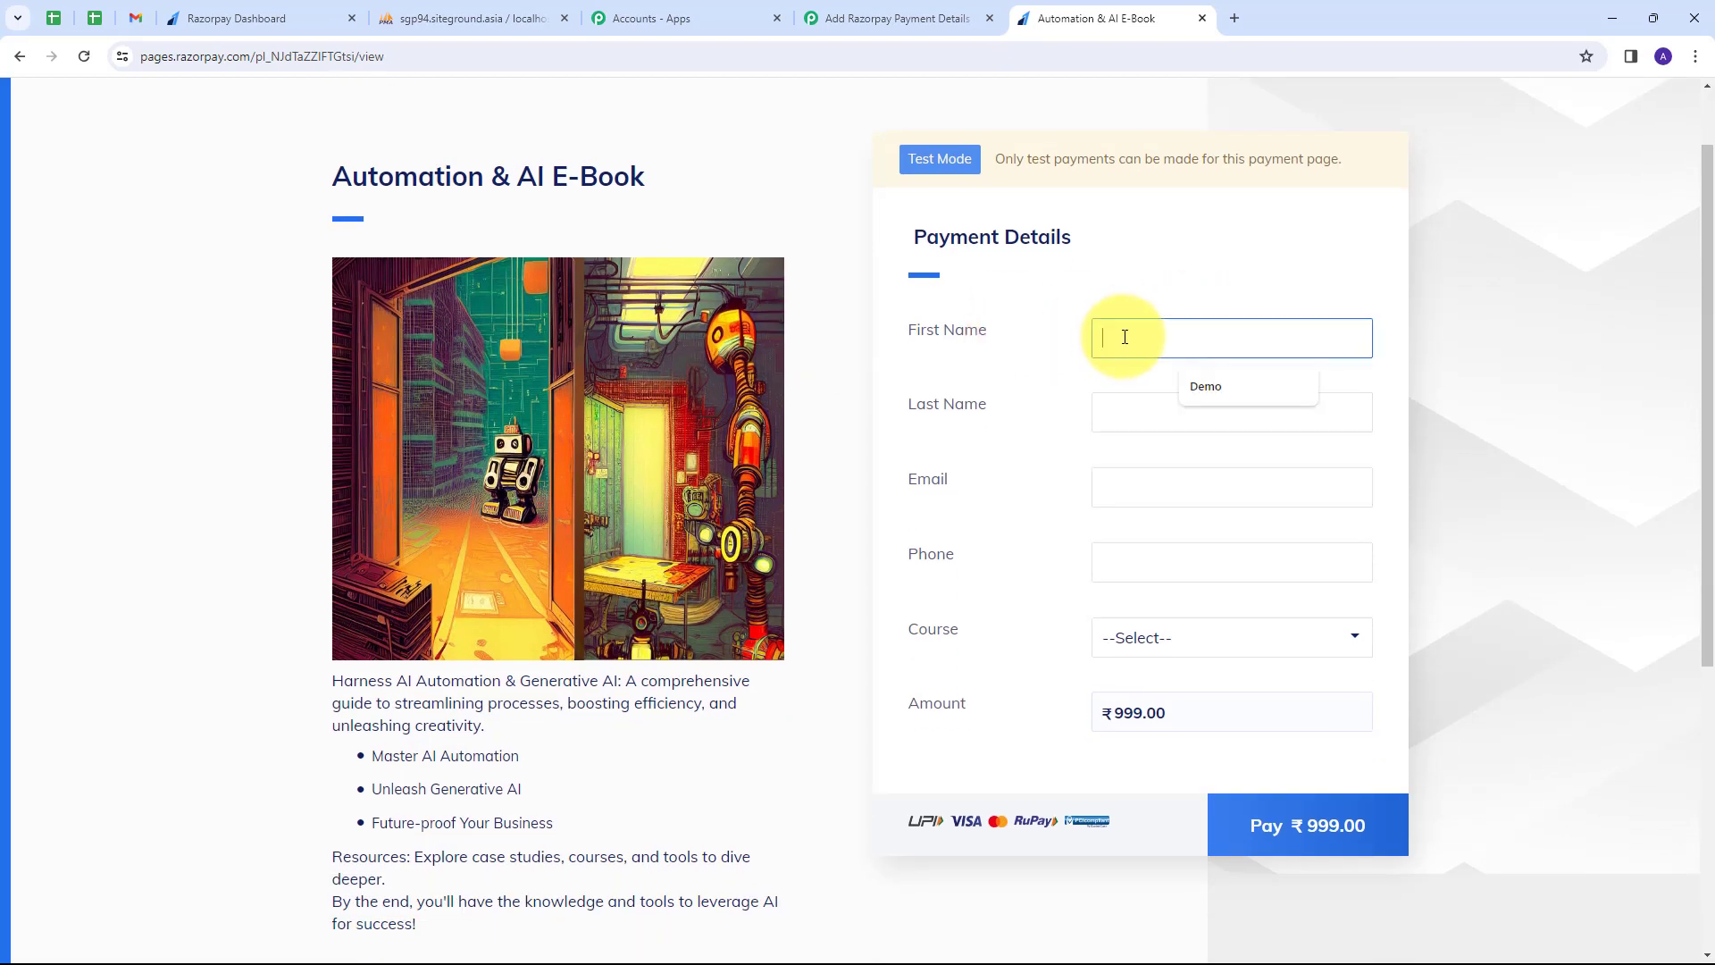
{"action": "type", "text": "Test"}
{"action": "key", "text": "Tab"}
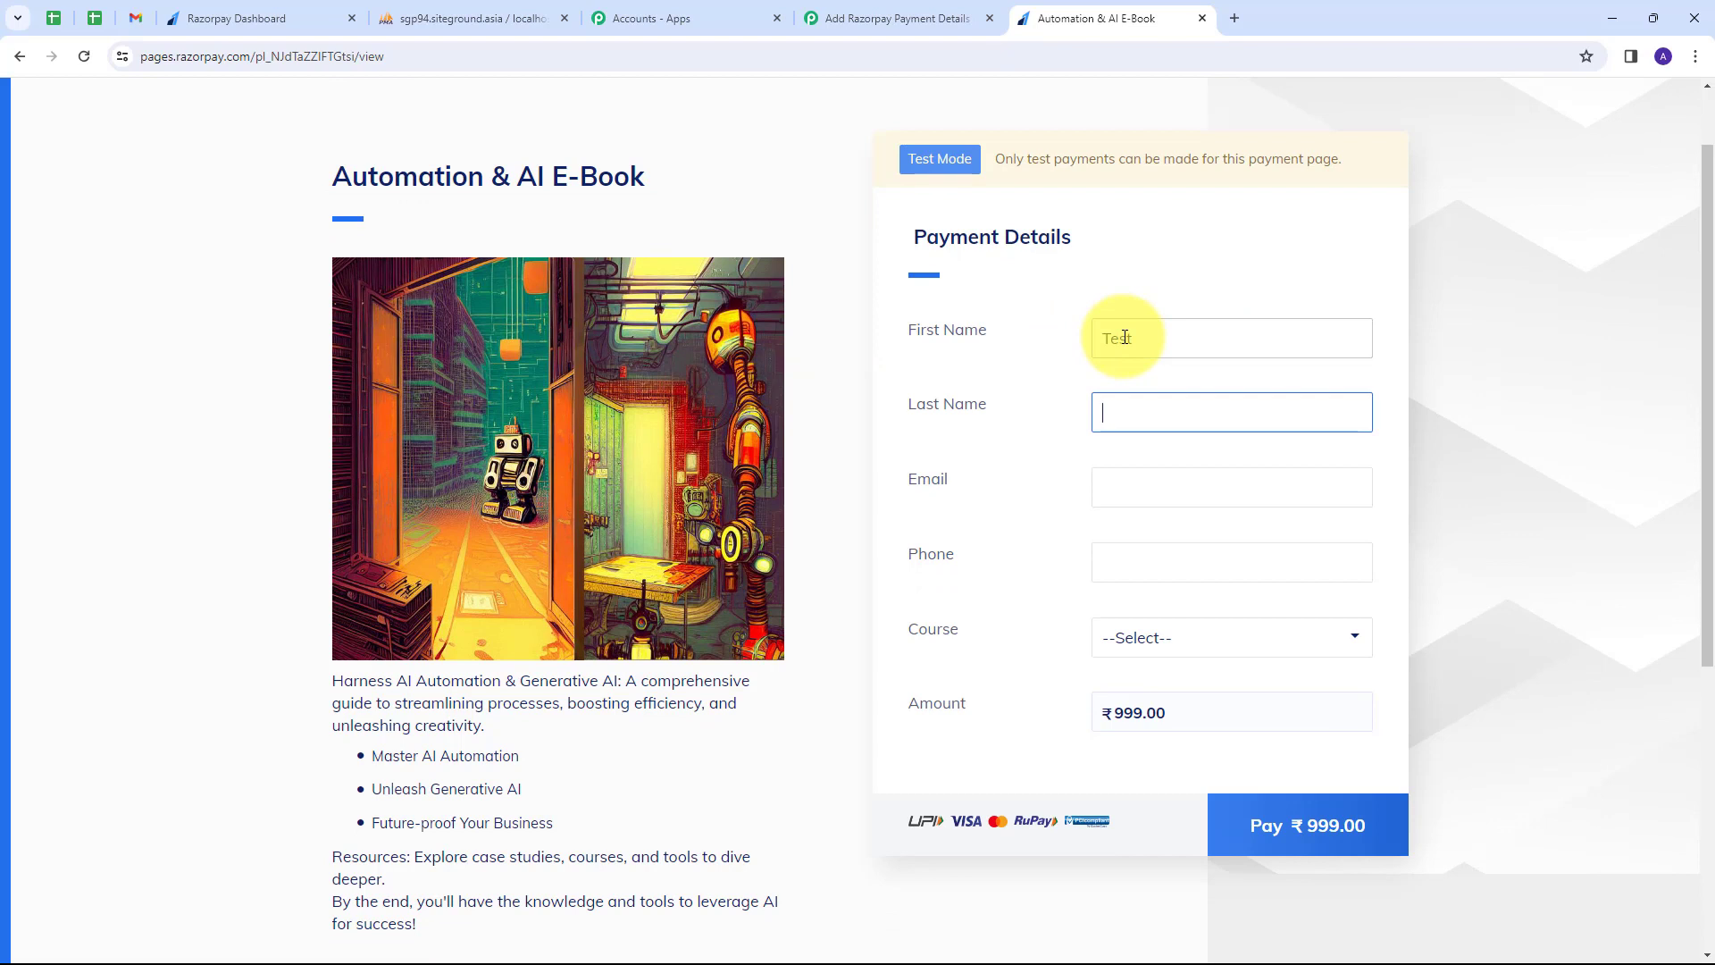
{"action": "type", "text": "User"}
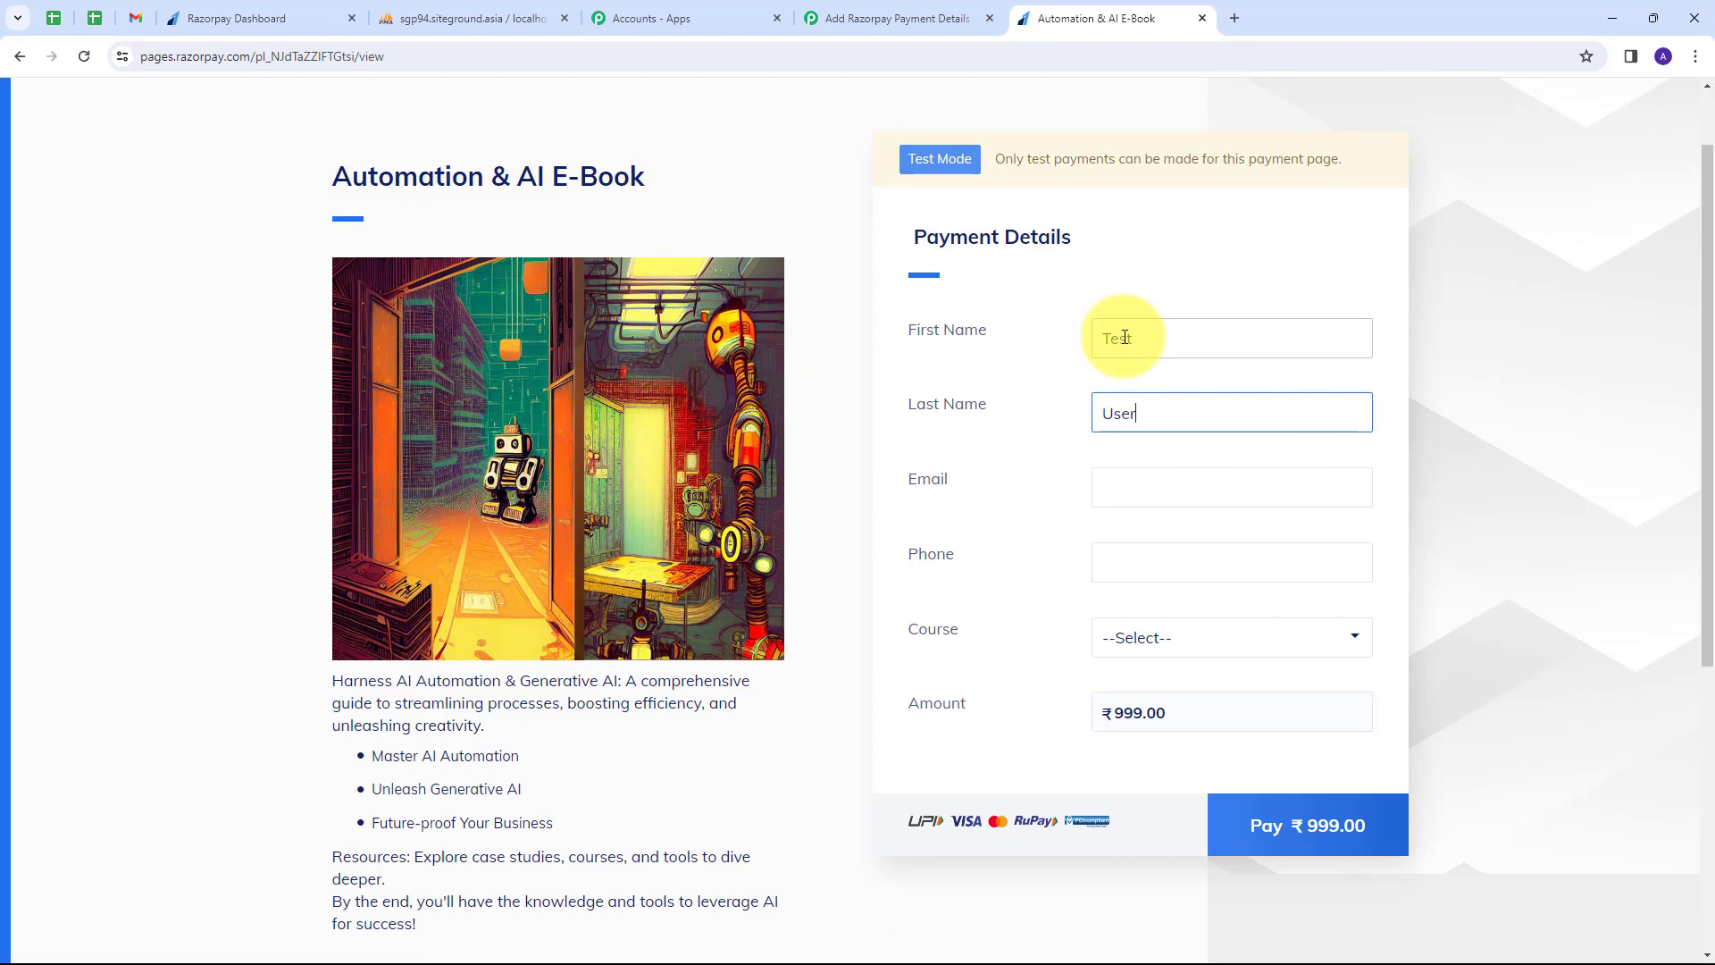
{"action": "key", "text": "Tab"}
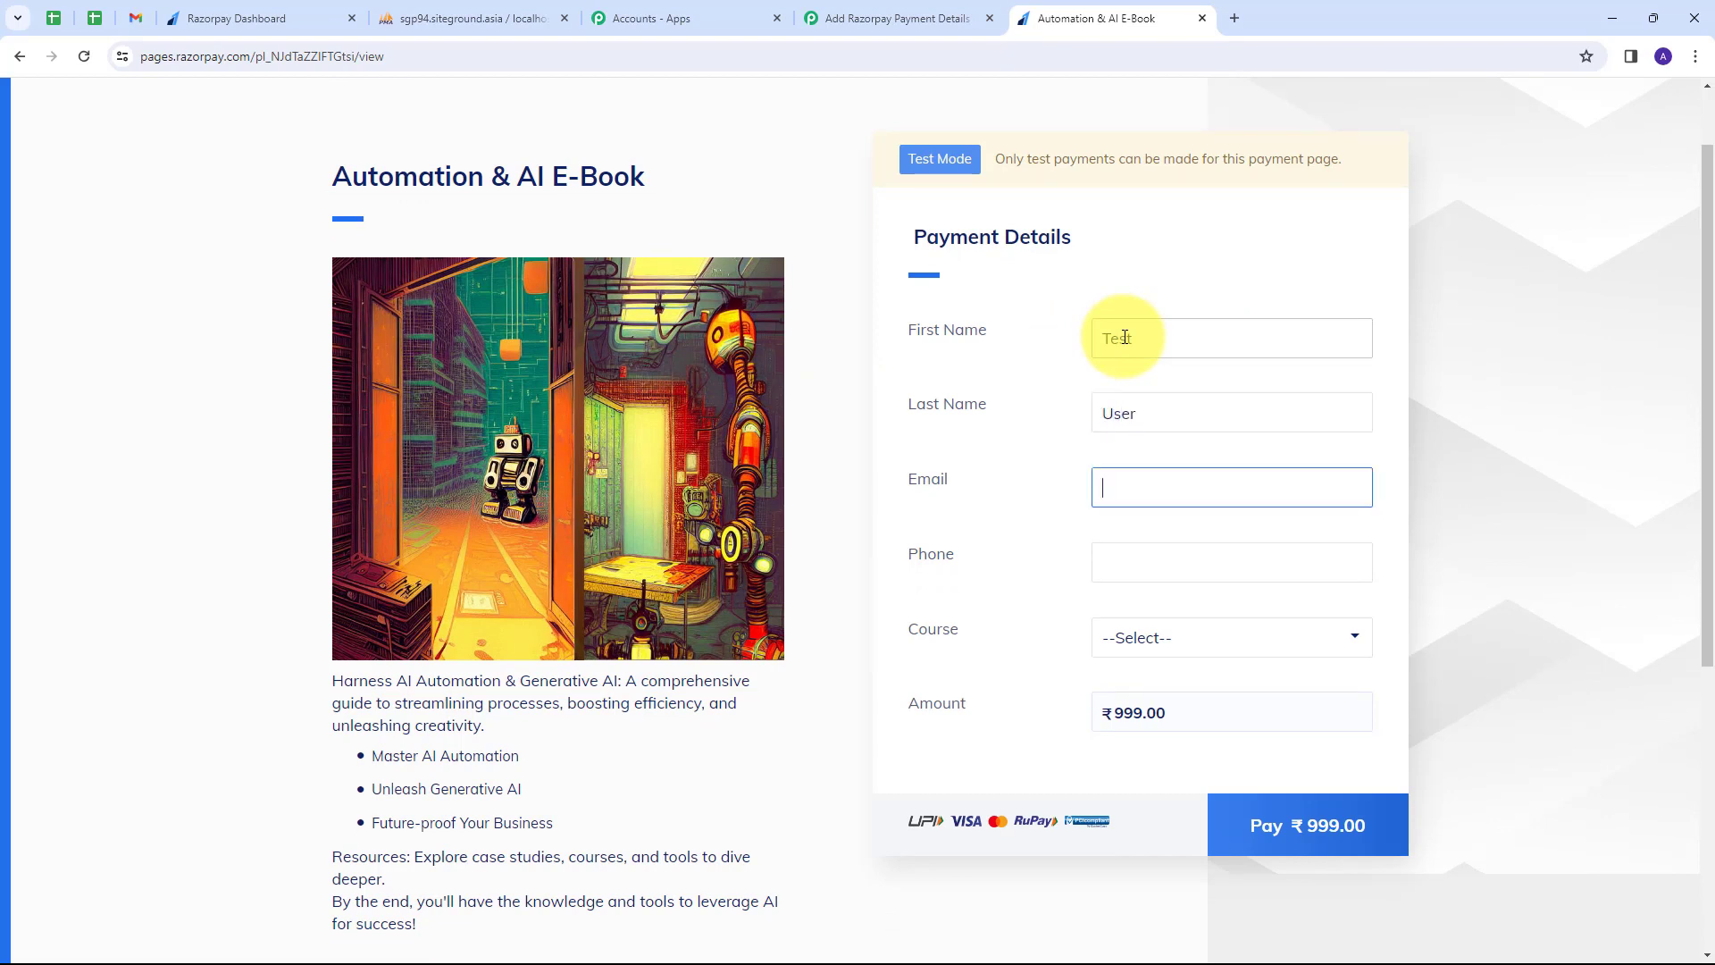
{"action": "key", "text": "ctrl+v"}
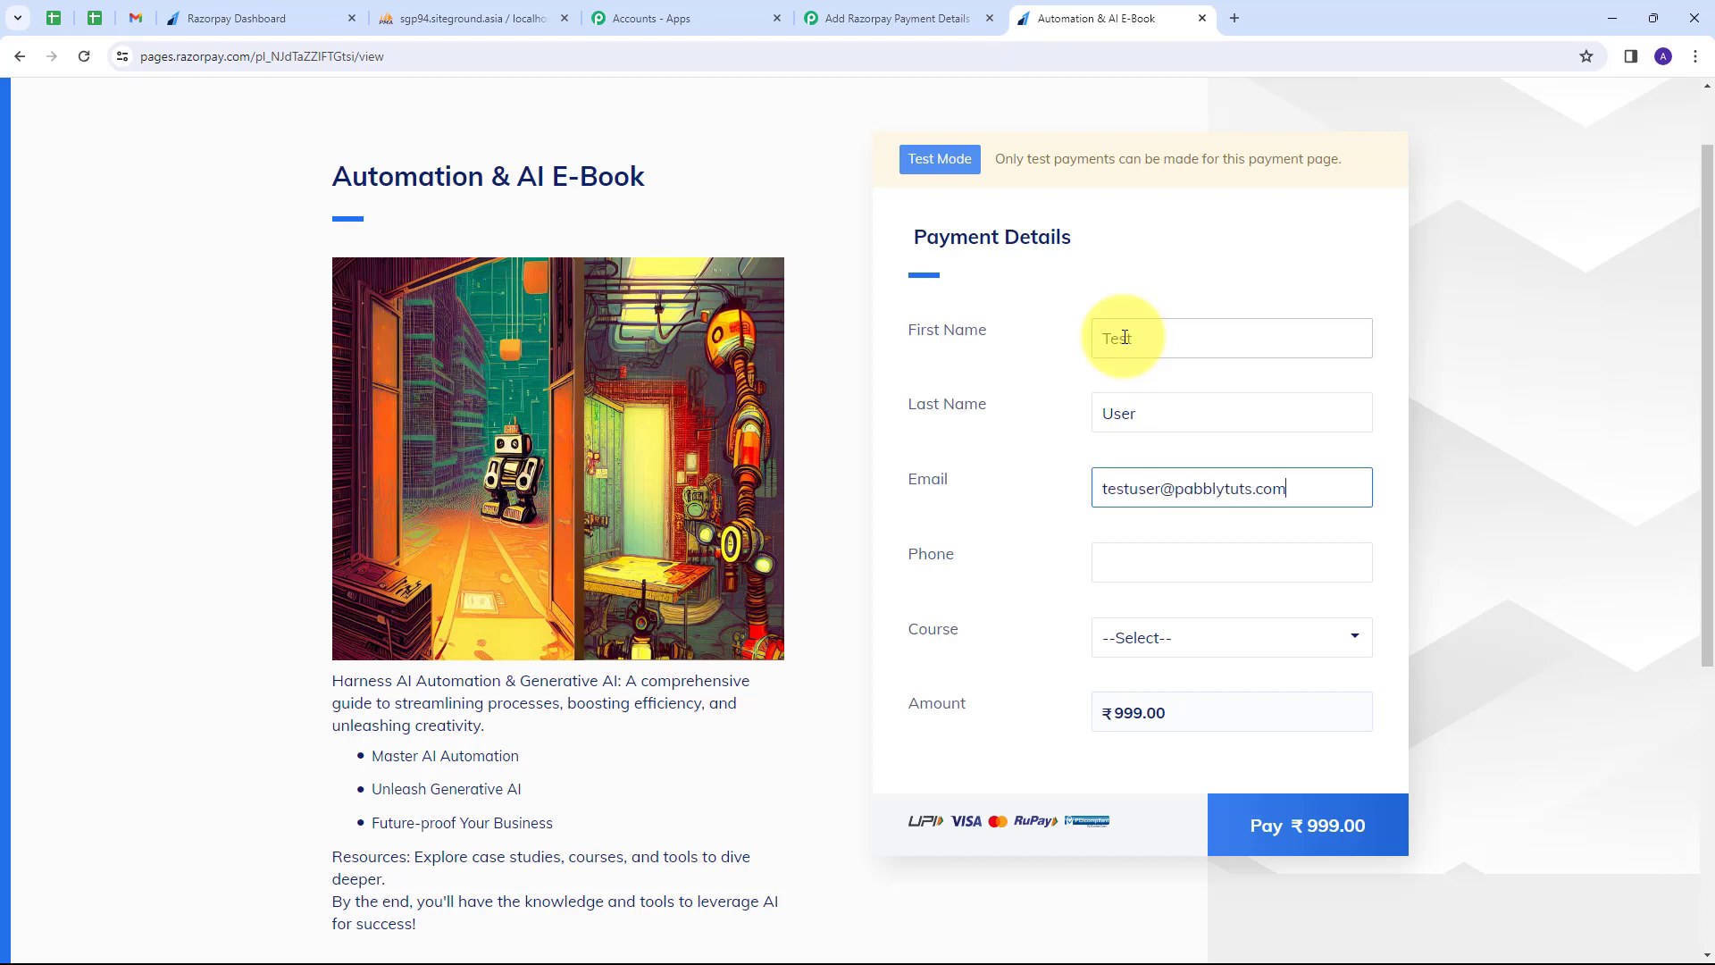
{"action": "key", "text": "Tab"}
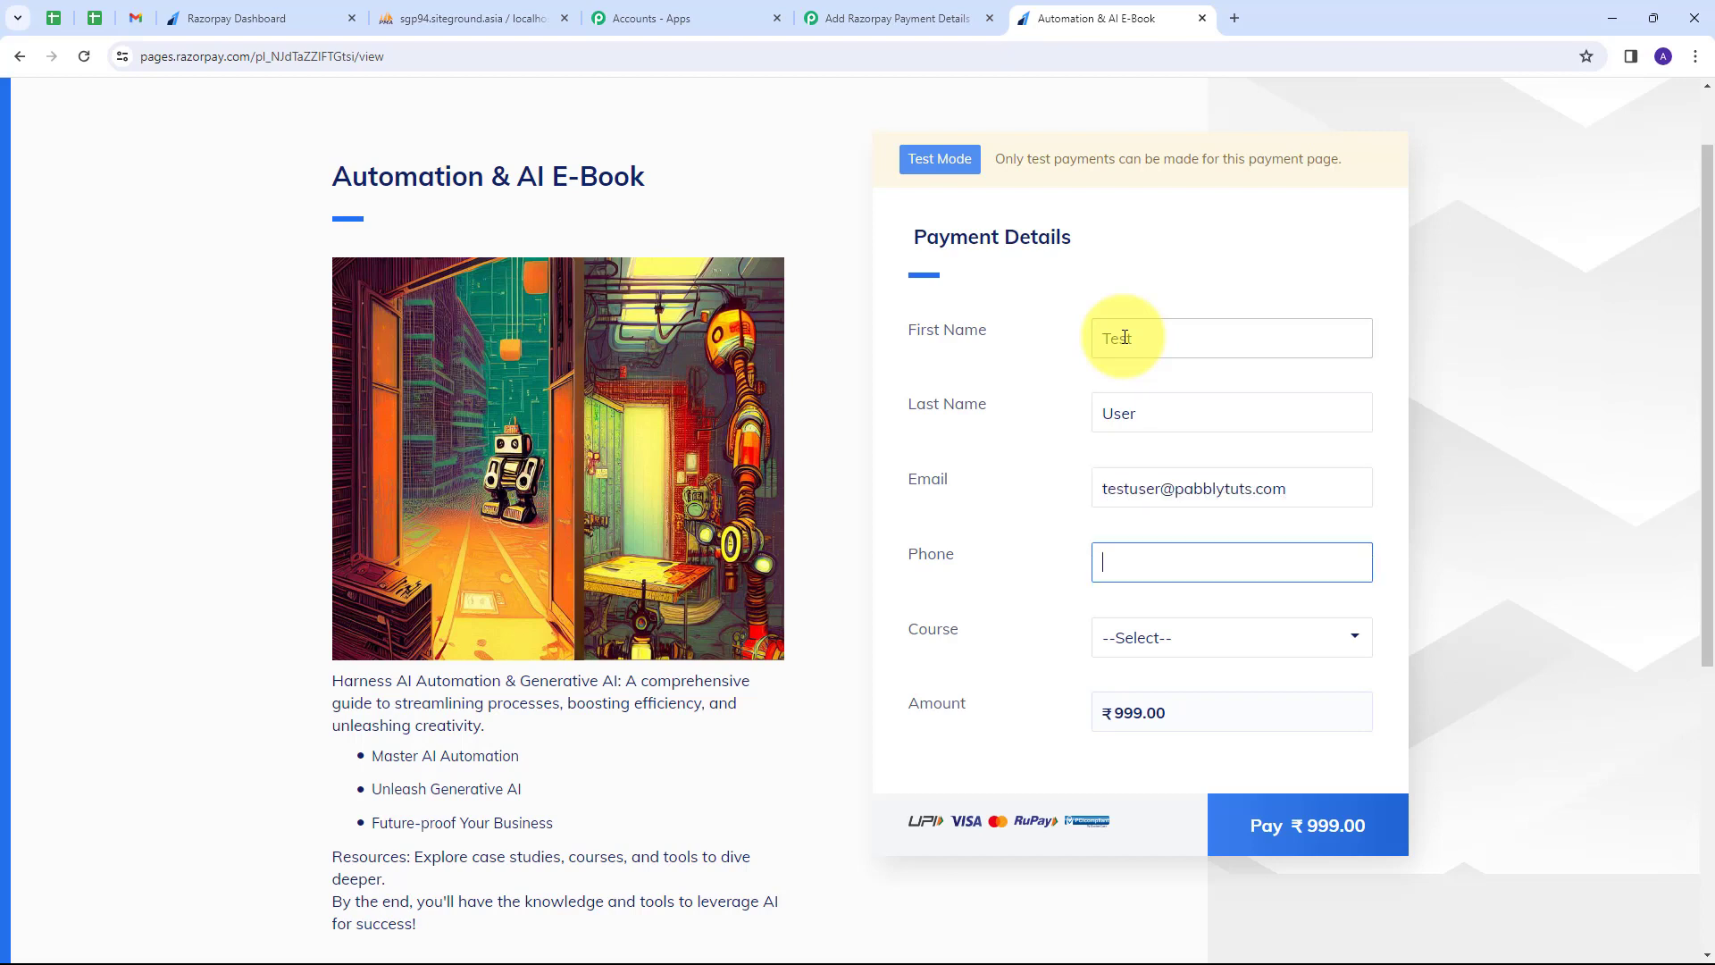
{"action": "type", "text": "919797979797"}
{"action": "key", "text": "Tab"}
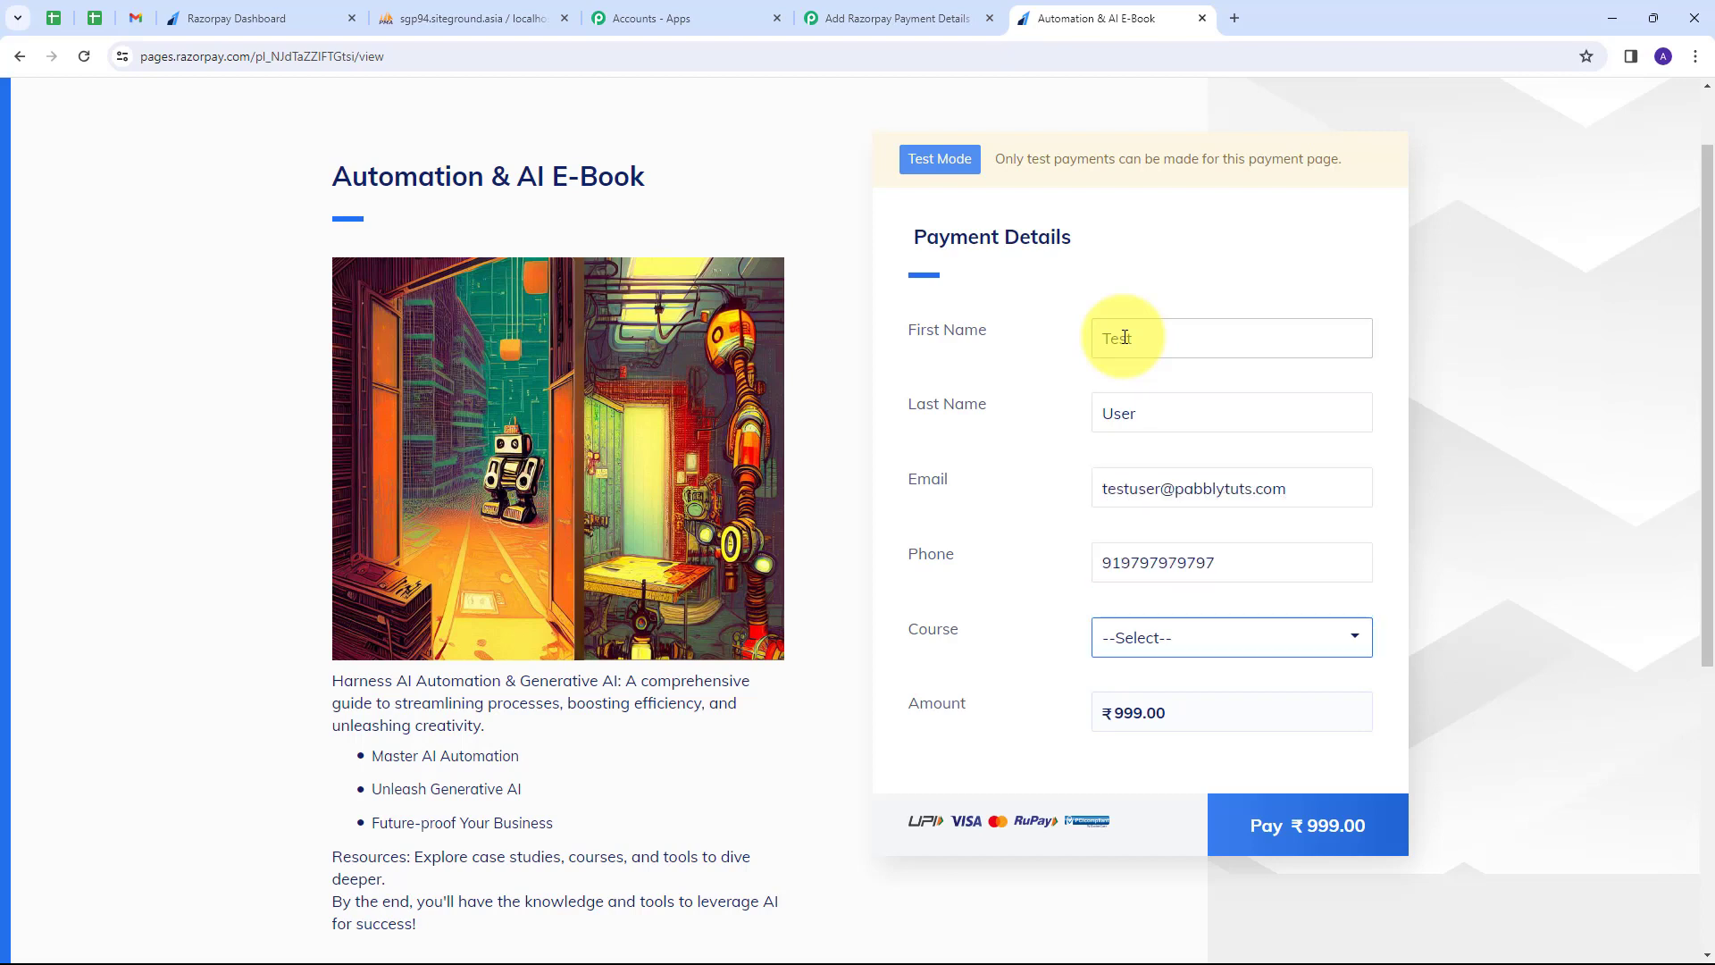
{"action": "left_click", "coordinate": [1152, 637]}
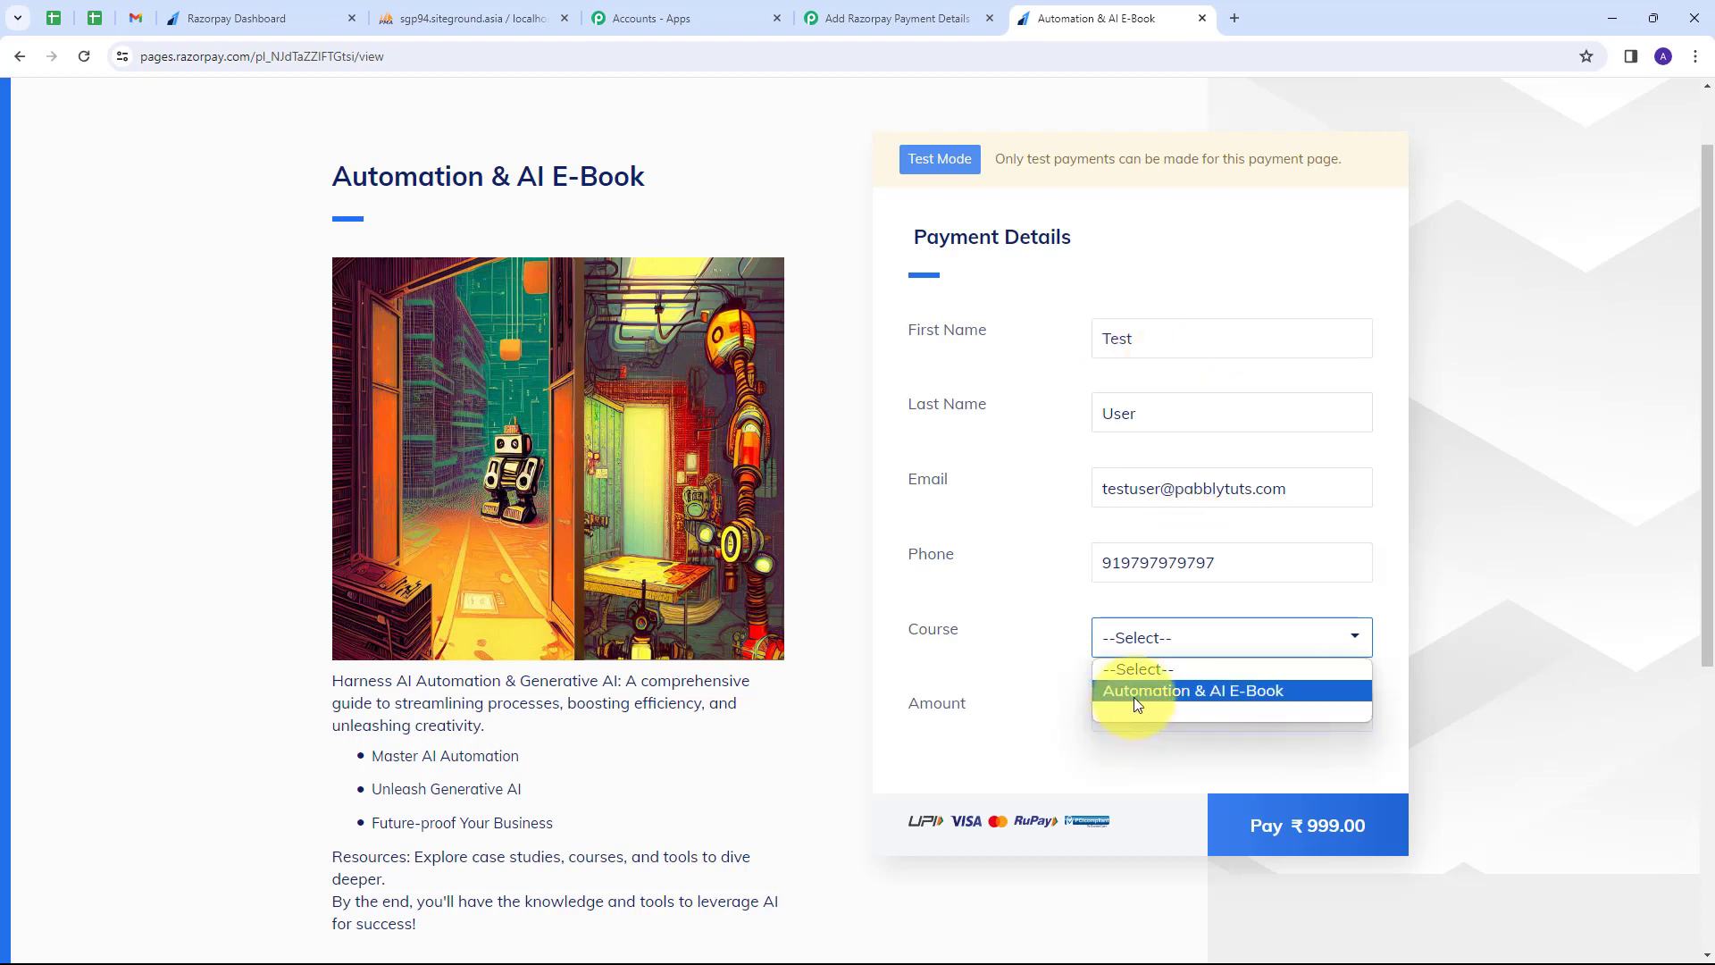
{"action": "left_click", "coordinate": [1235, 693]}
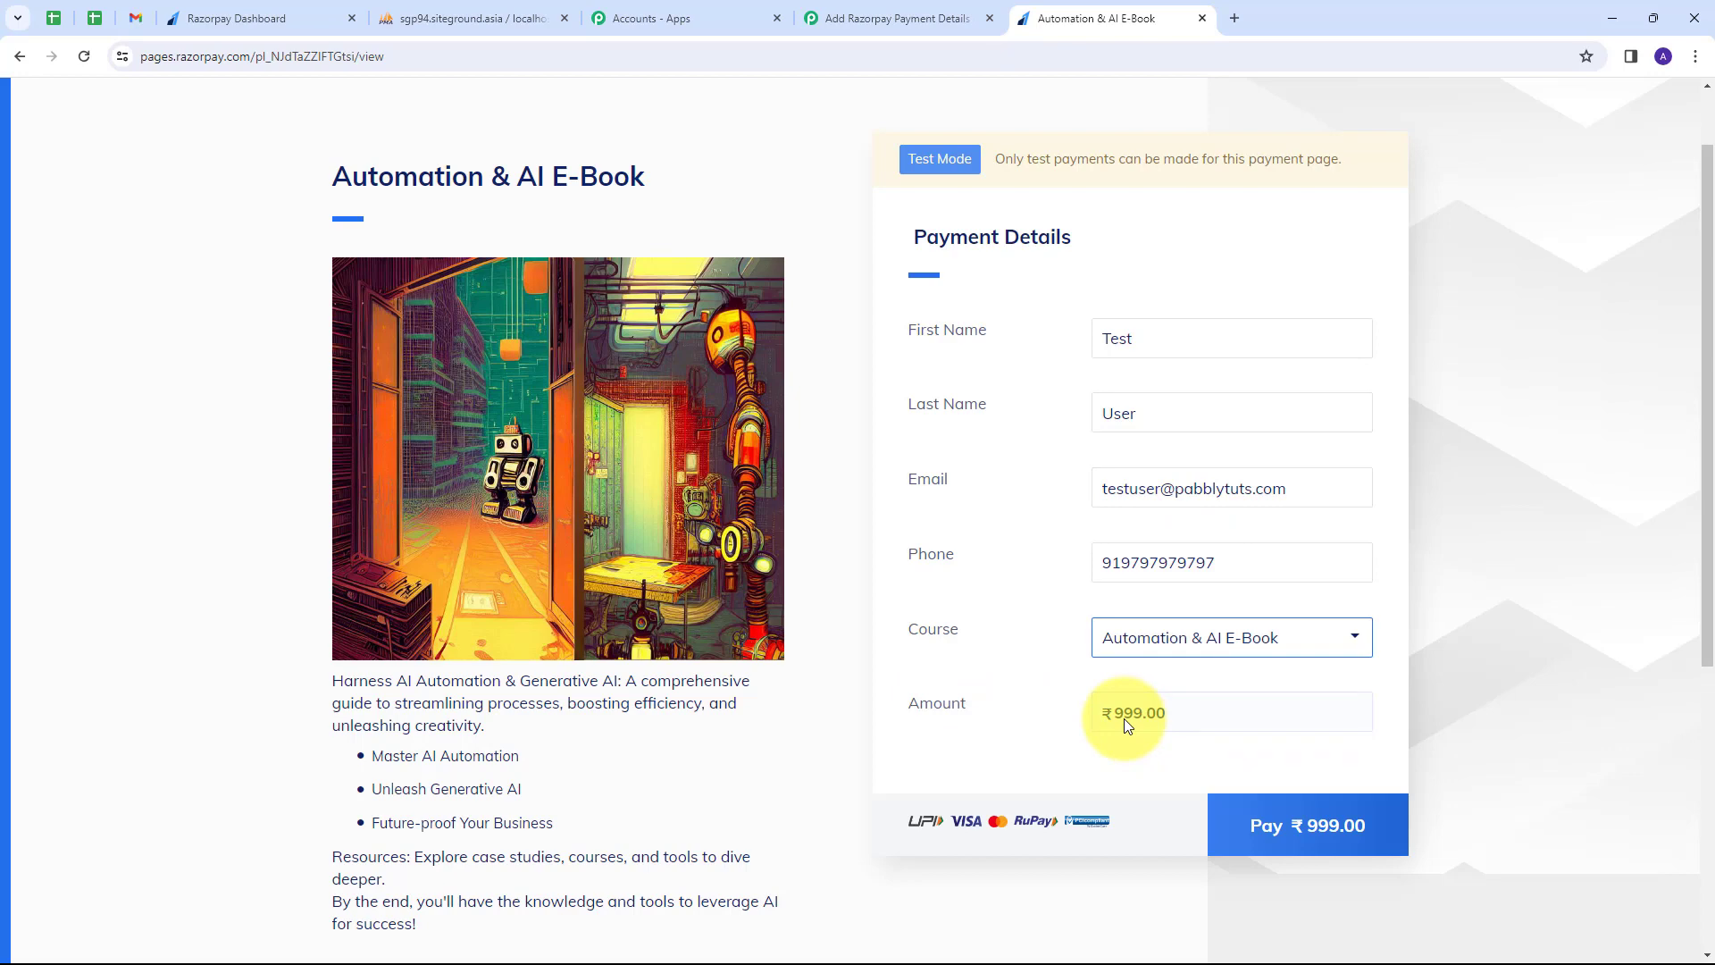
Pay ₹999.00 by card using the test card number, expiry, cardholder name and CVV.
{"action": "left_click", "coordinate": [1301, 819]}
{"action": "scroll", "coordinate": [826, 563], "scroll_direction": "down", "scroll_amount": 1}
{"action": "scroll", "coordinate": [828, 563], "scroll_direction": "down", "scroll_amount": 1}
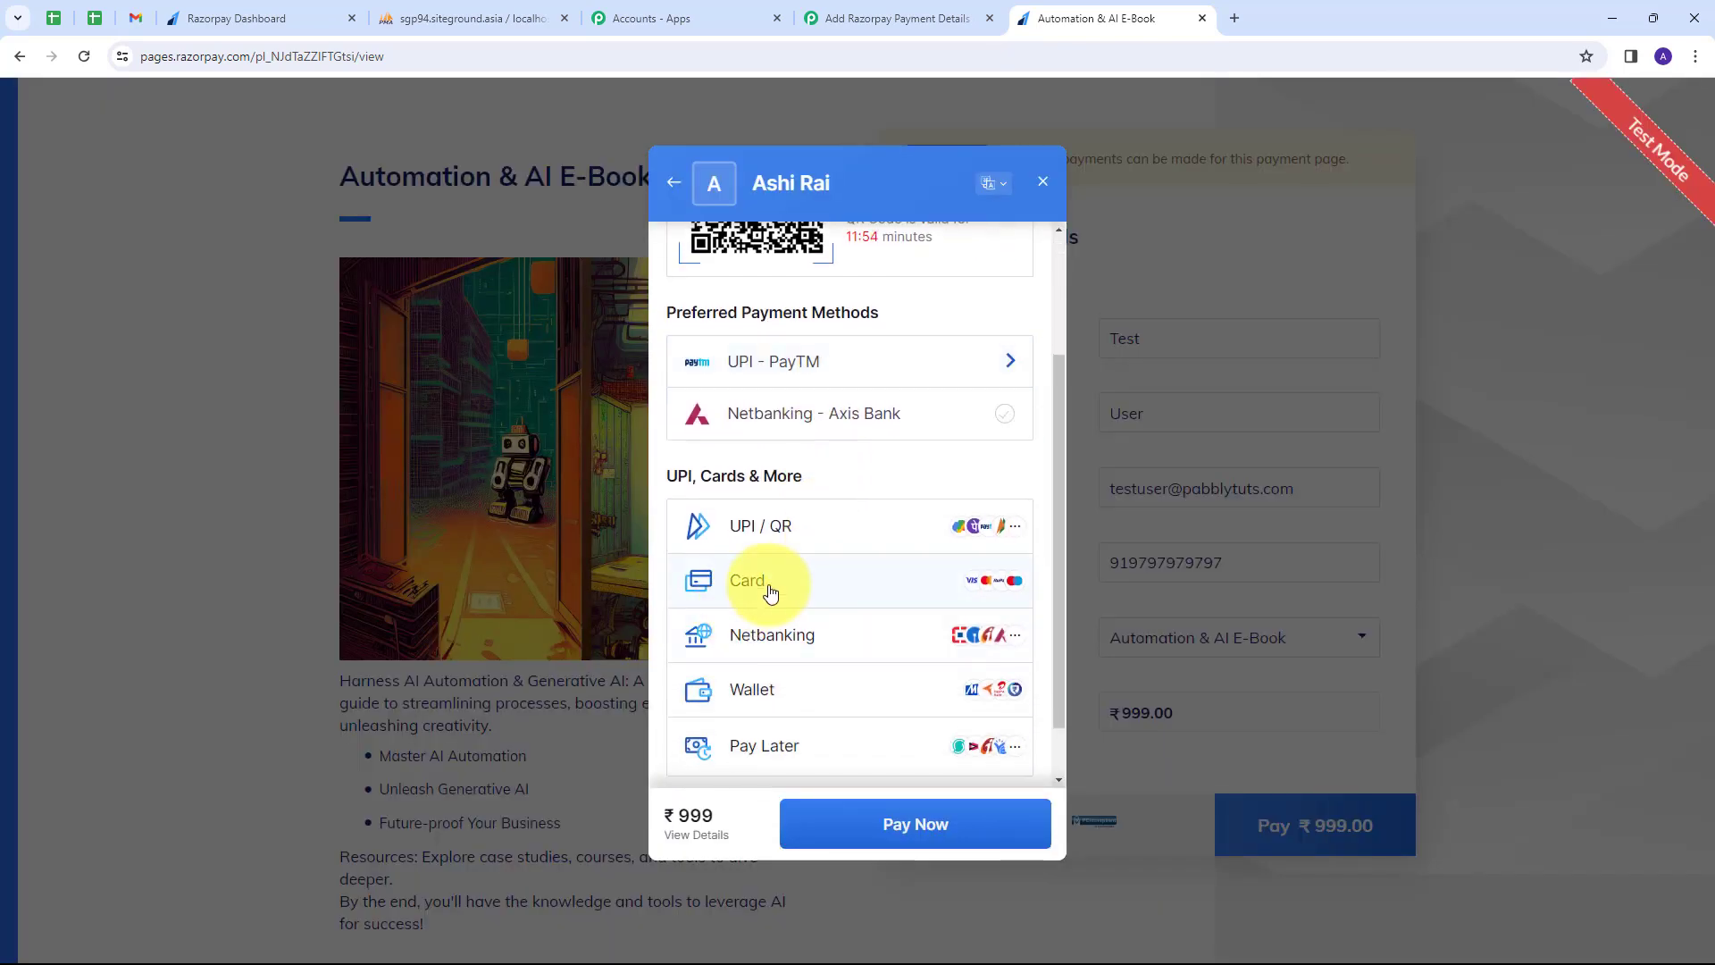
{"action": "left_click", "coordinate": [768, 587]}
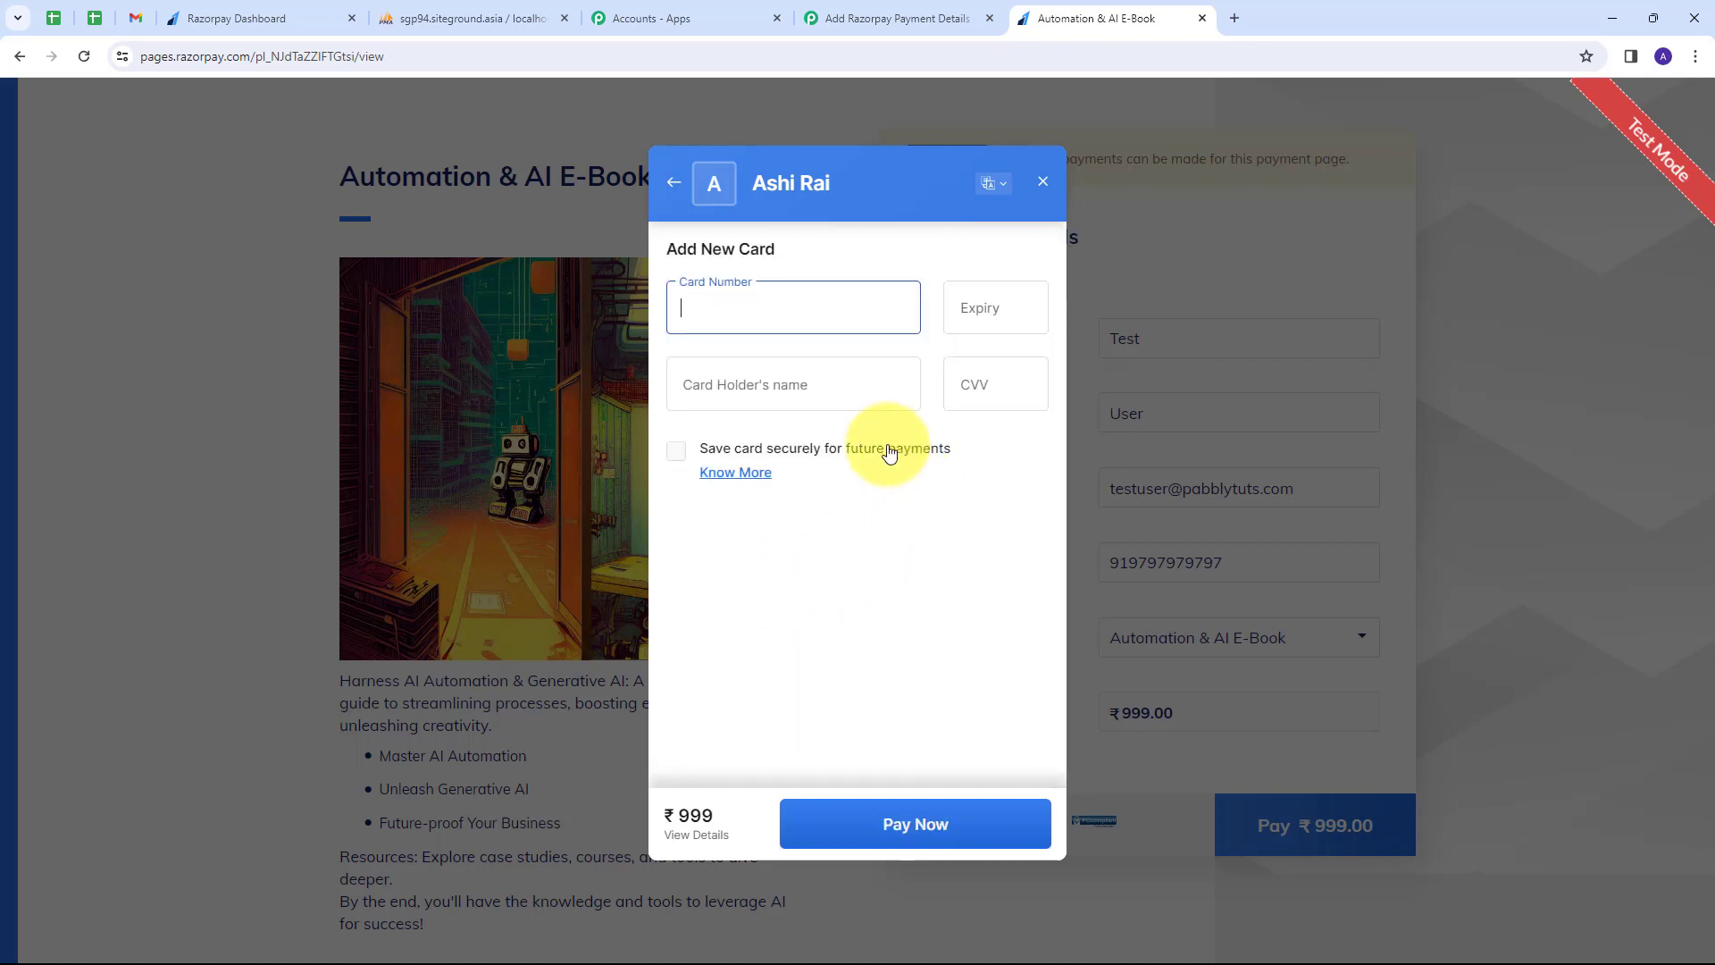
{"action": "type", "text": "4111111111111111"}
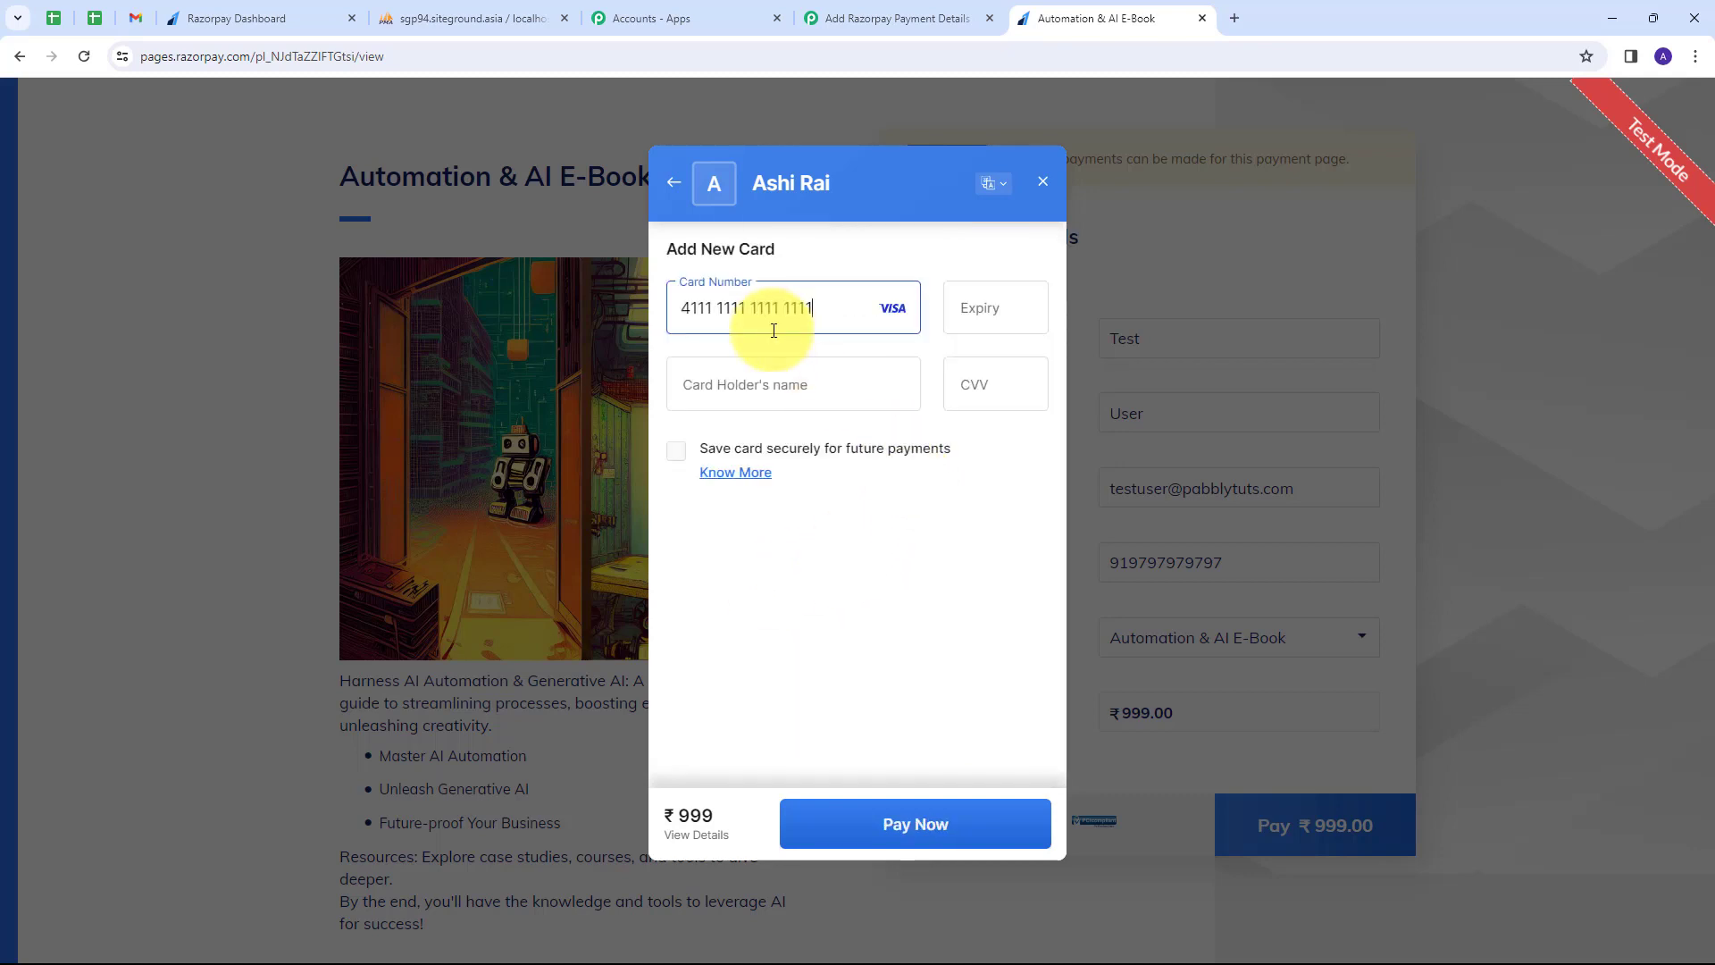
{"action": "type", "text": "0"}
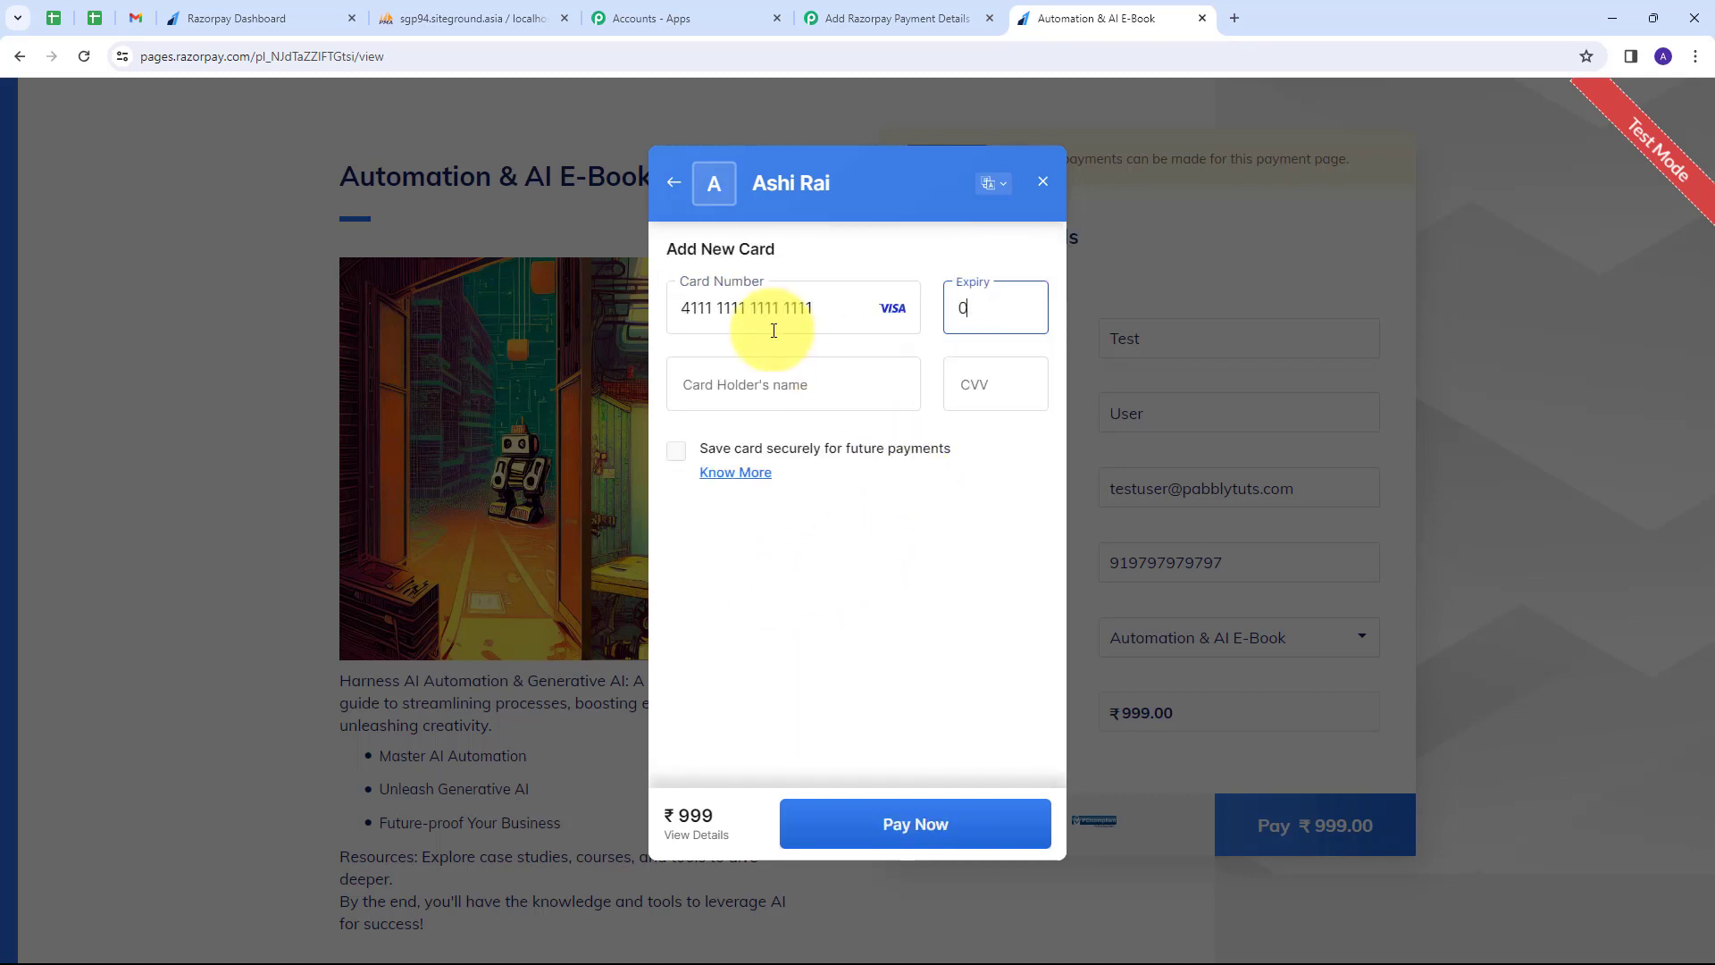
{"action": "type", "text": "226"}
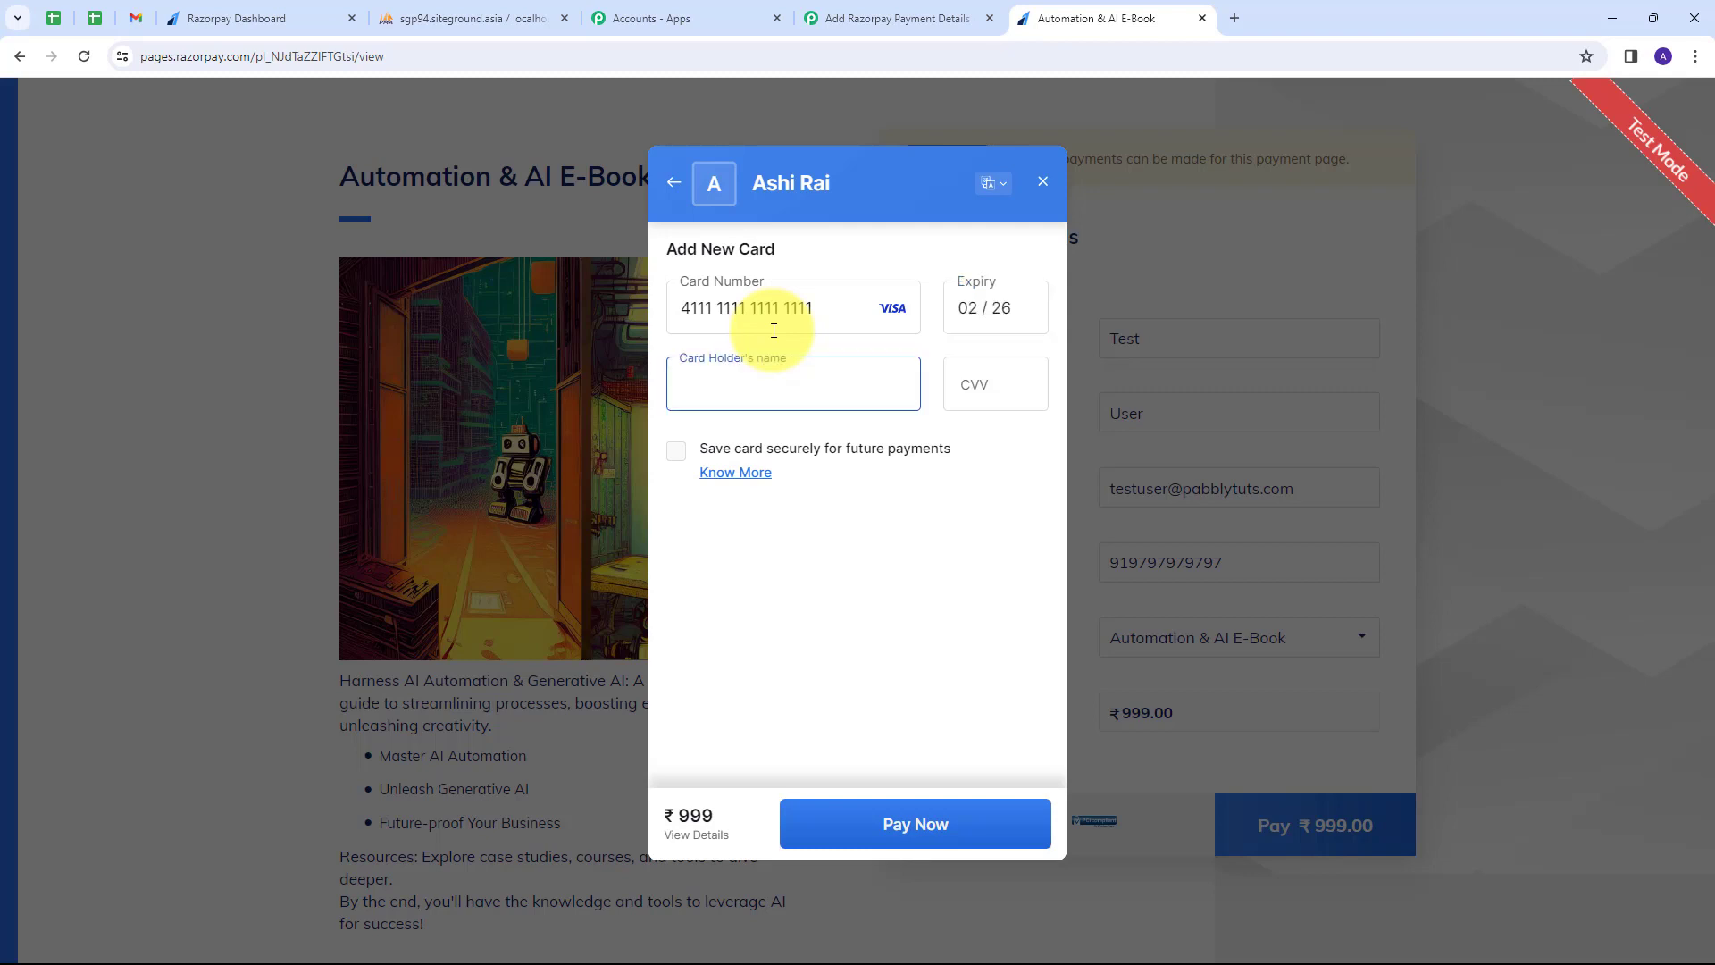
{"action": "type", "text": "Test User"}
{"action": "key", "text": "Tab"}
{"action": "type", "text": "123"}
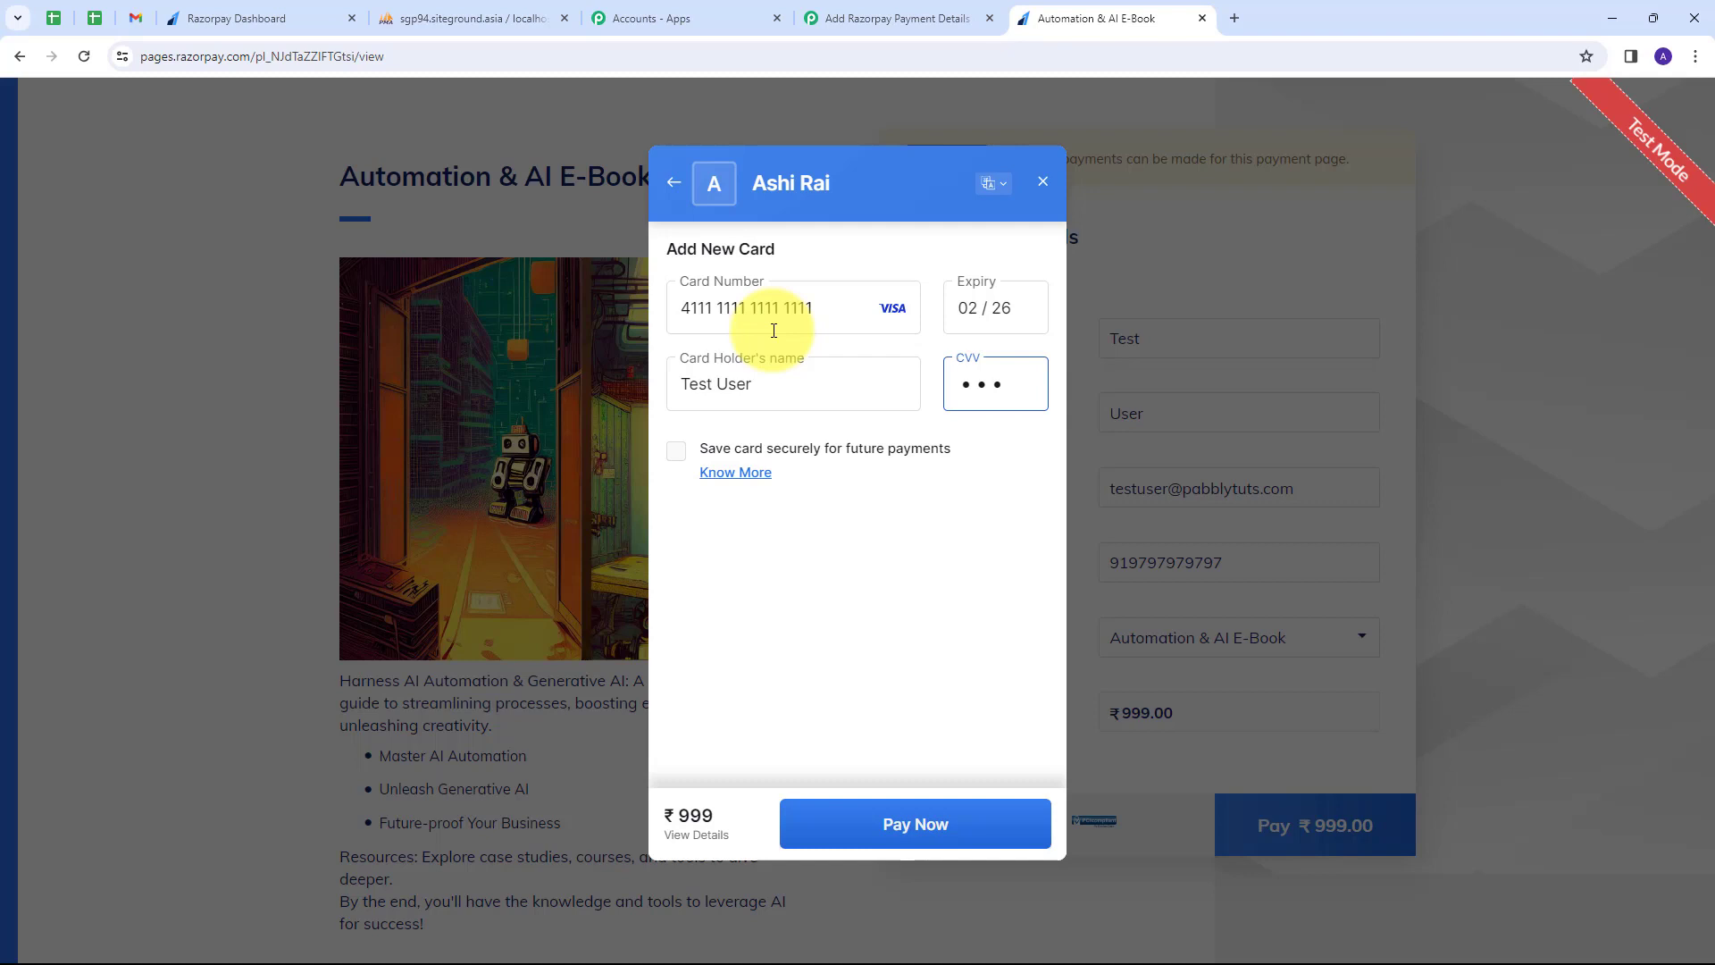
{"action": "left_click", "coordinate": [916, 819]}
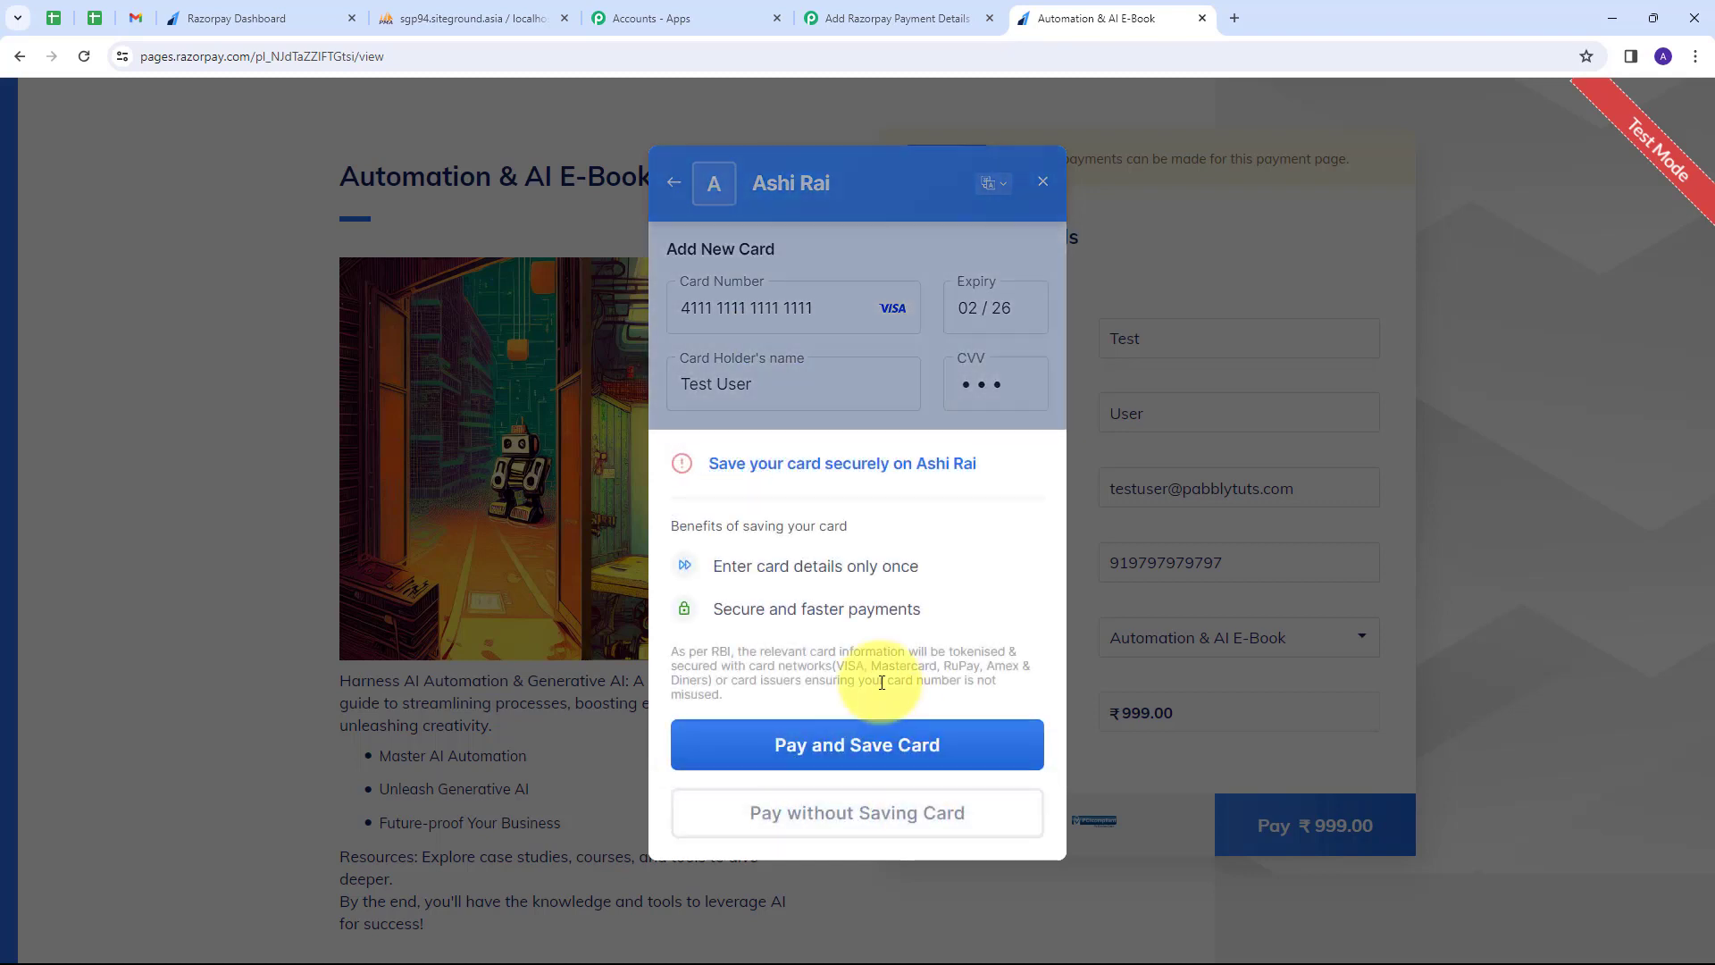
Save the card and submit the one-time code to complete the payment.
{"action": "left_click", "coordinate": [880, 744]}
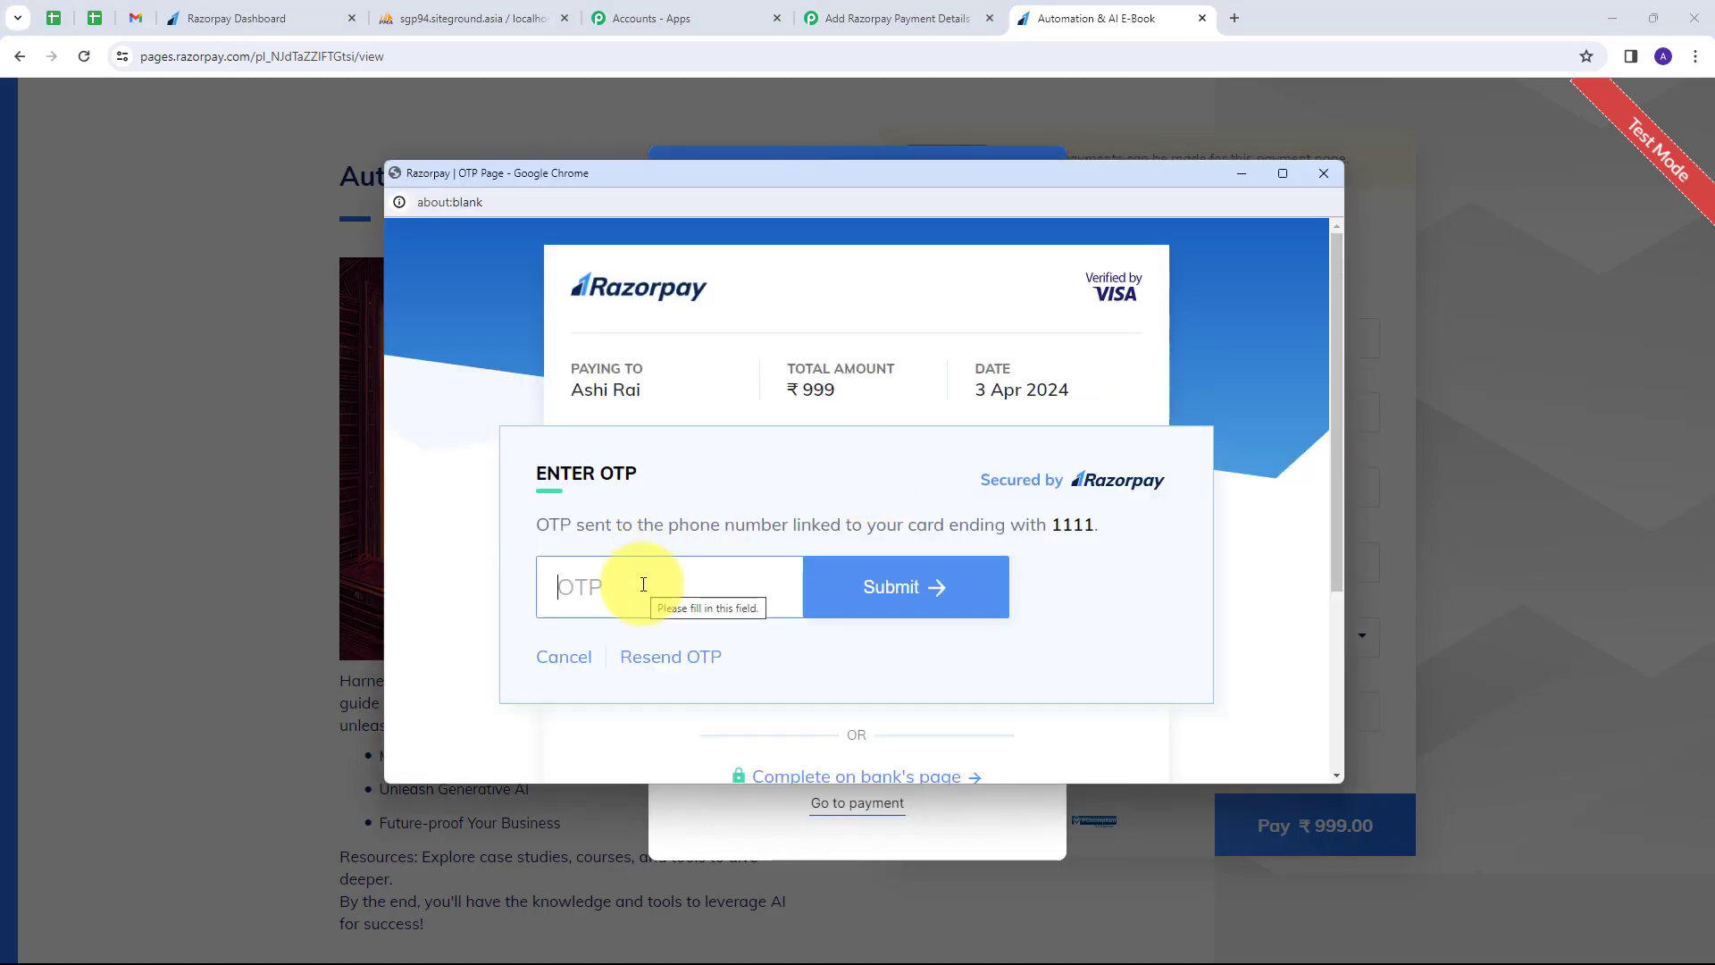
{"action": "type", "text": "1111"}
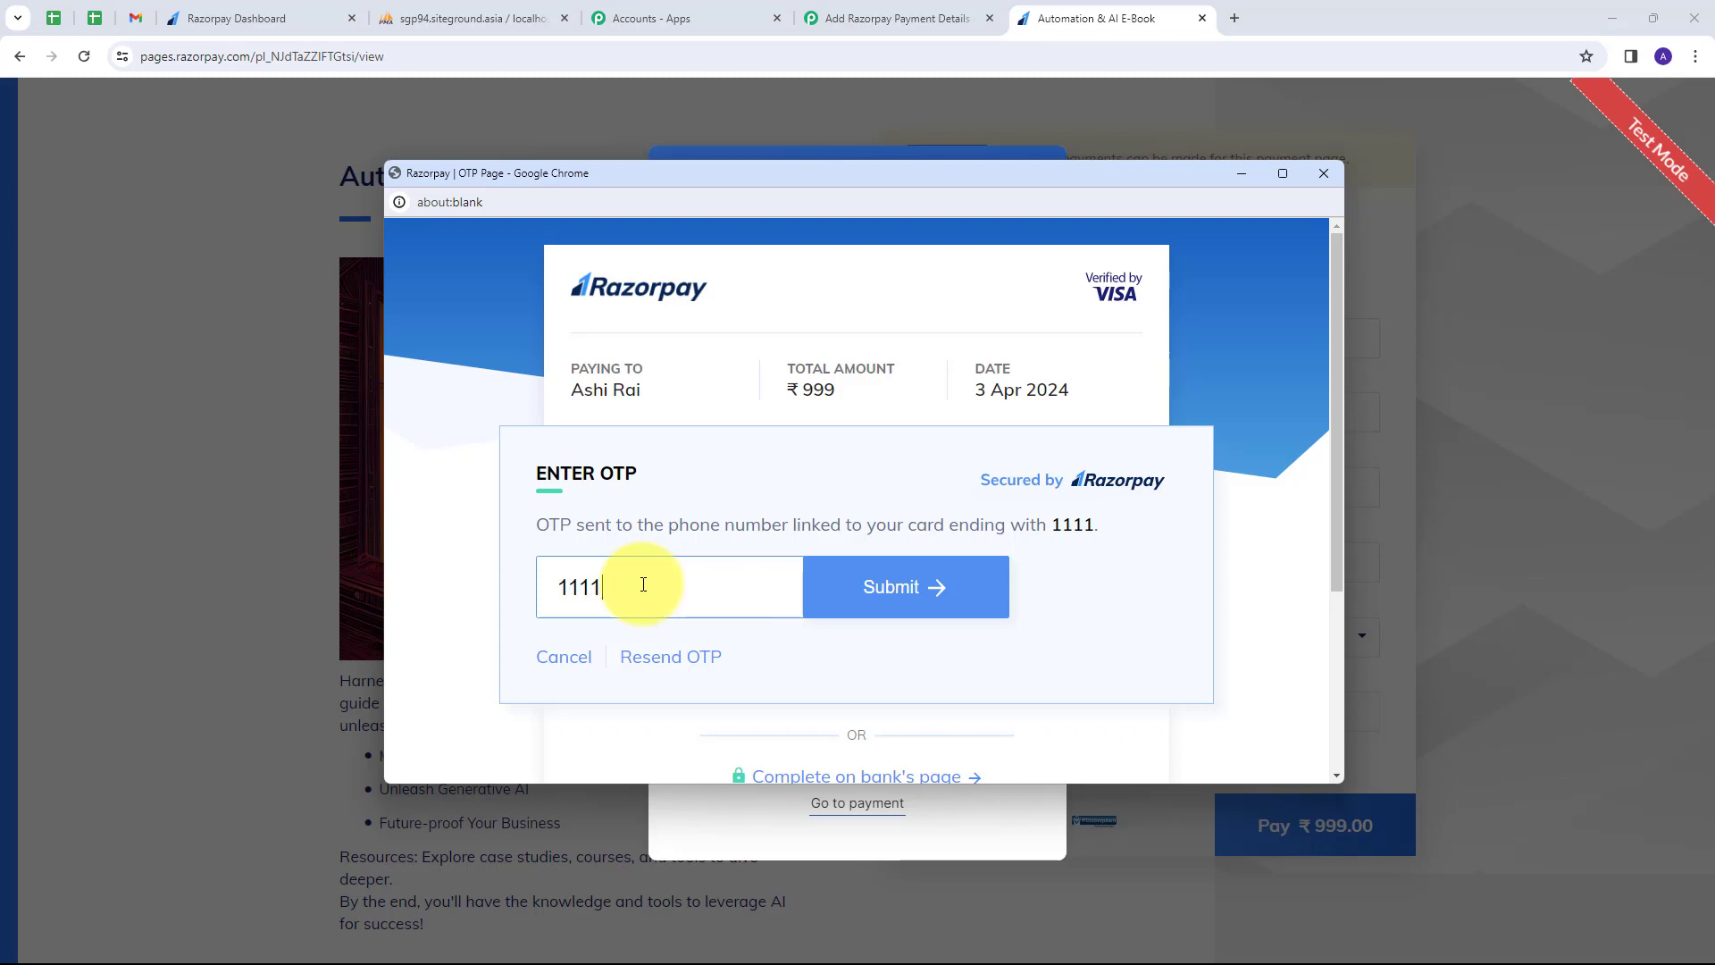
{"action": "left_click", "coordinate": [864, 598]}
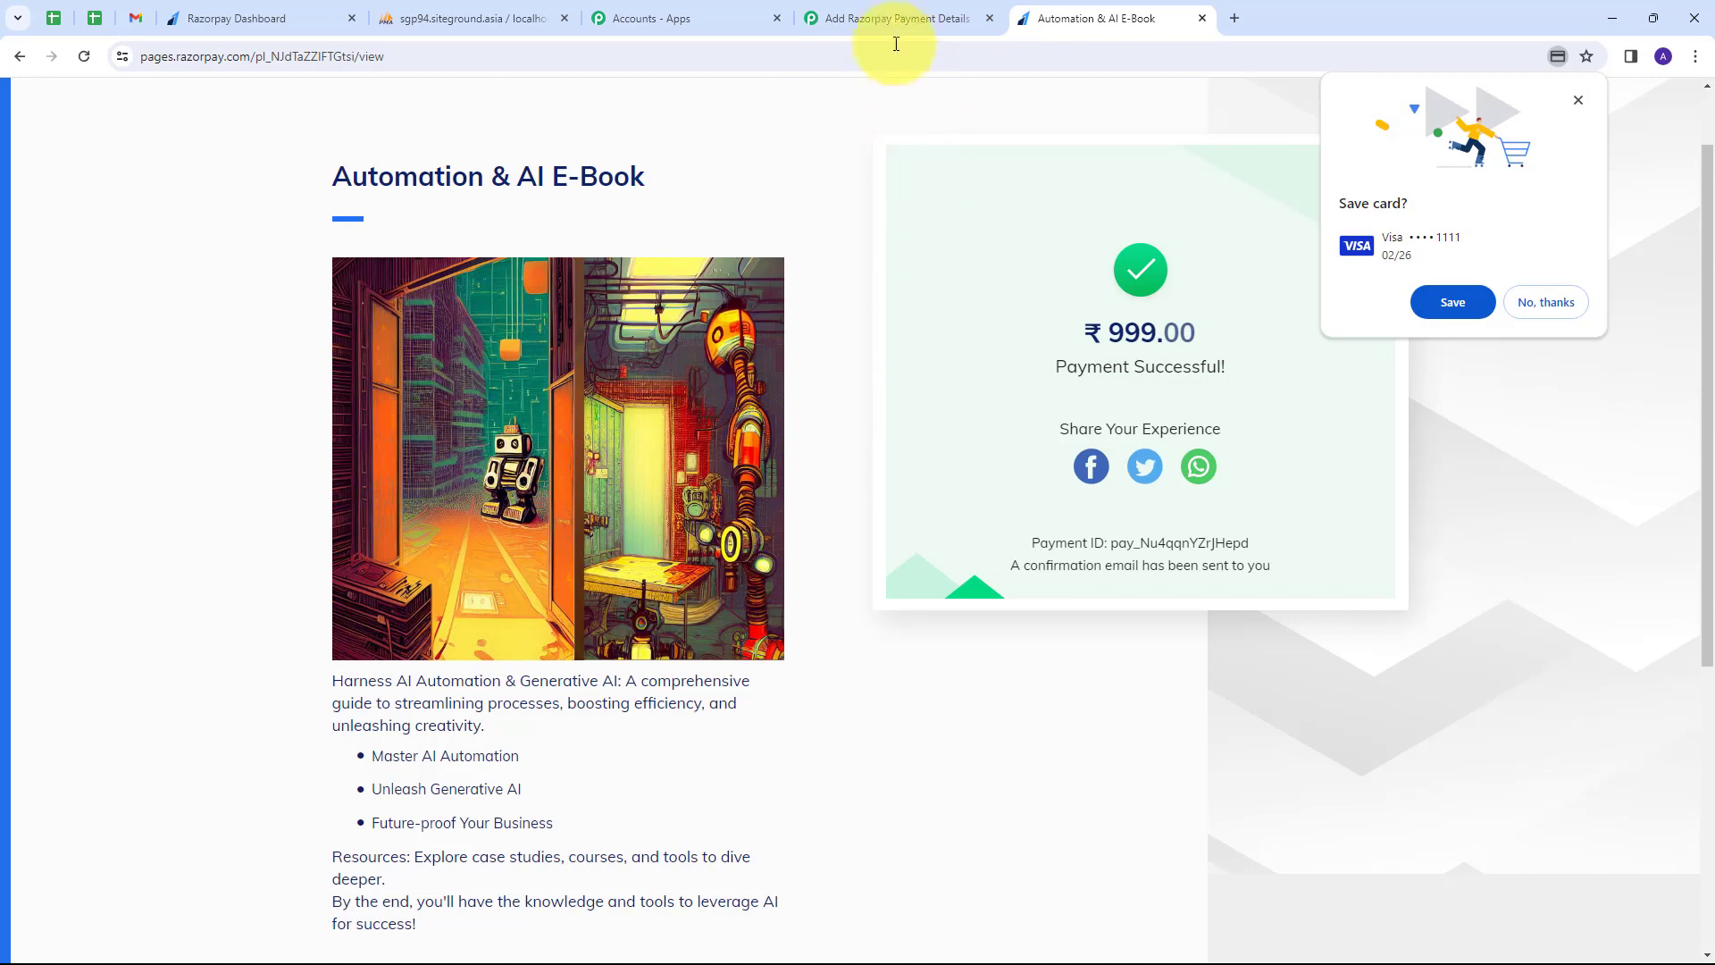
In the received response, check the captured customer first name, last name and e-mail.
{"action": "left_click", "coordinate": [886, 19]}
{"action": "scroll", "coordinate": [1015, 479], "scroll_direction": "down", "scroll_amount": 5}
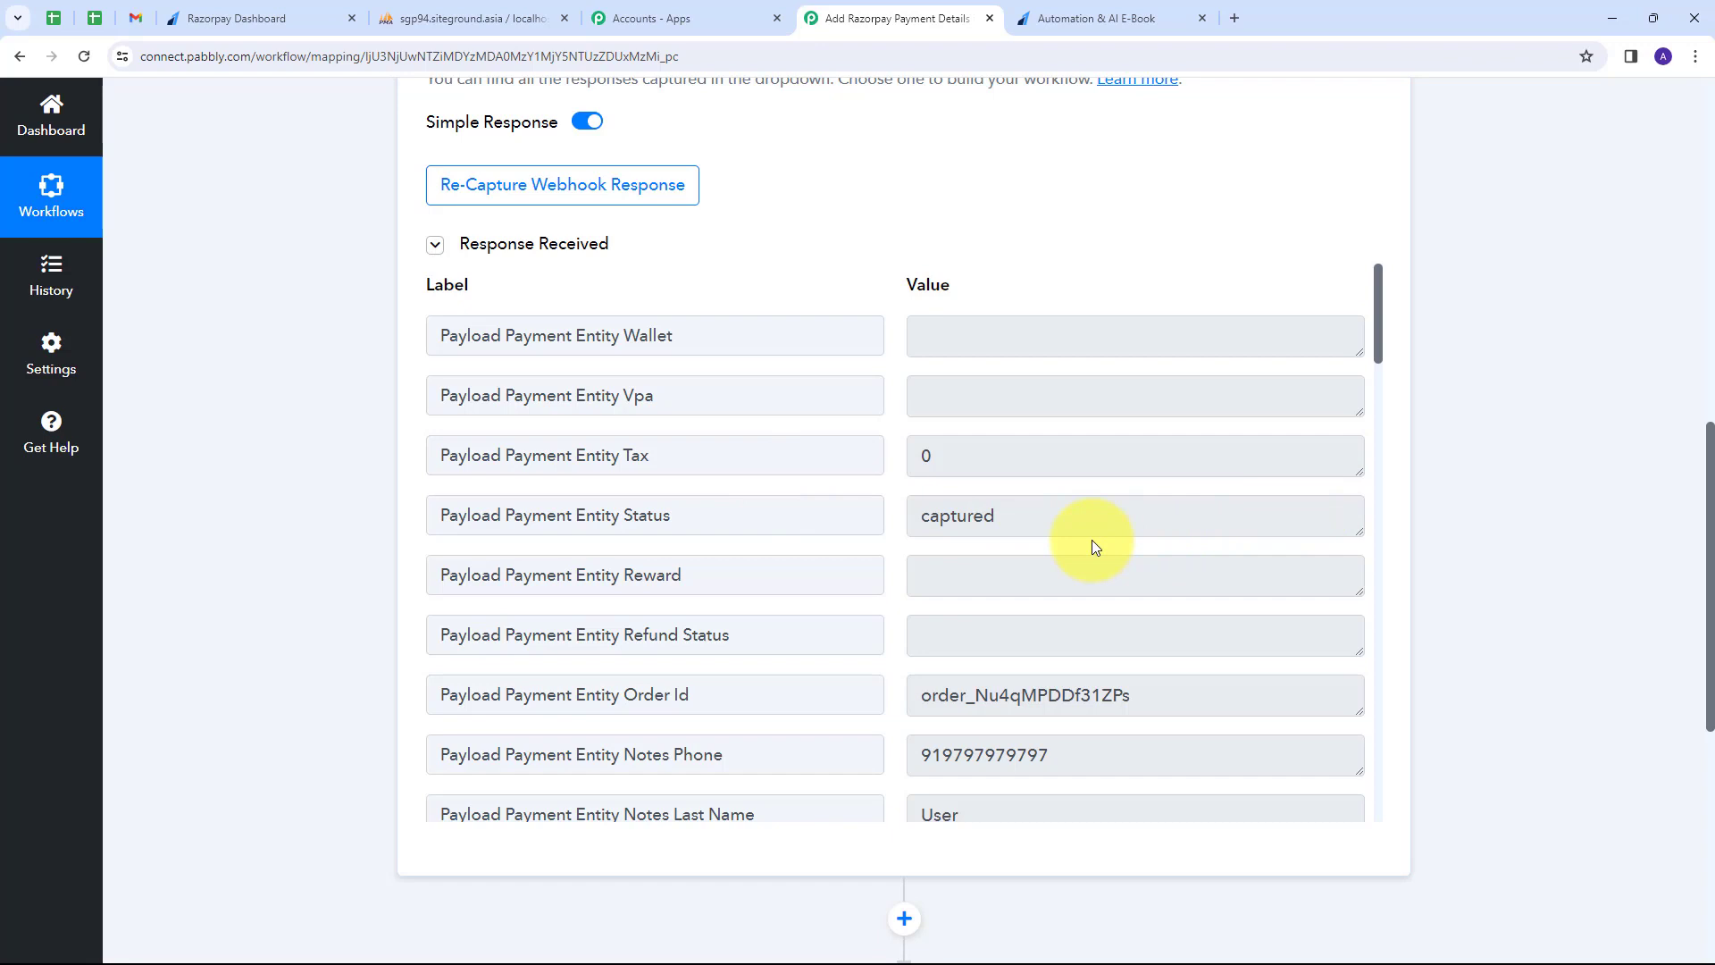
{"action": "scroll", "coordinate": [1091, 540], "scroll_direction": "down", "scroll_amount": 4}
{"action": "left_click_drag", "start_coordinate": [1084, 393], "coordinate": [828, 394]}
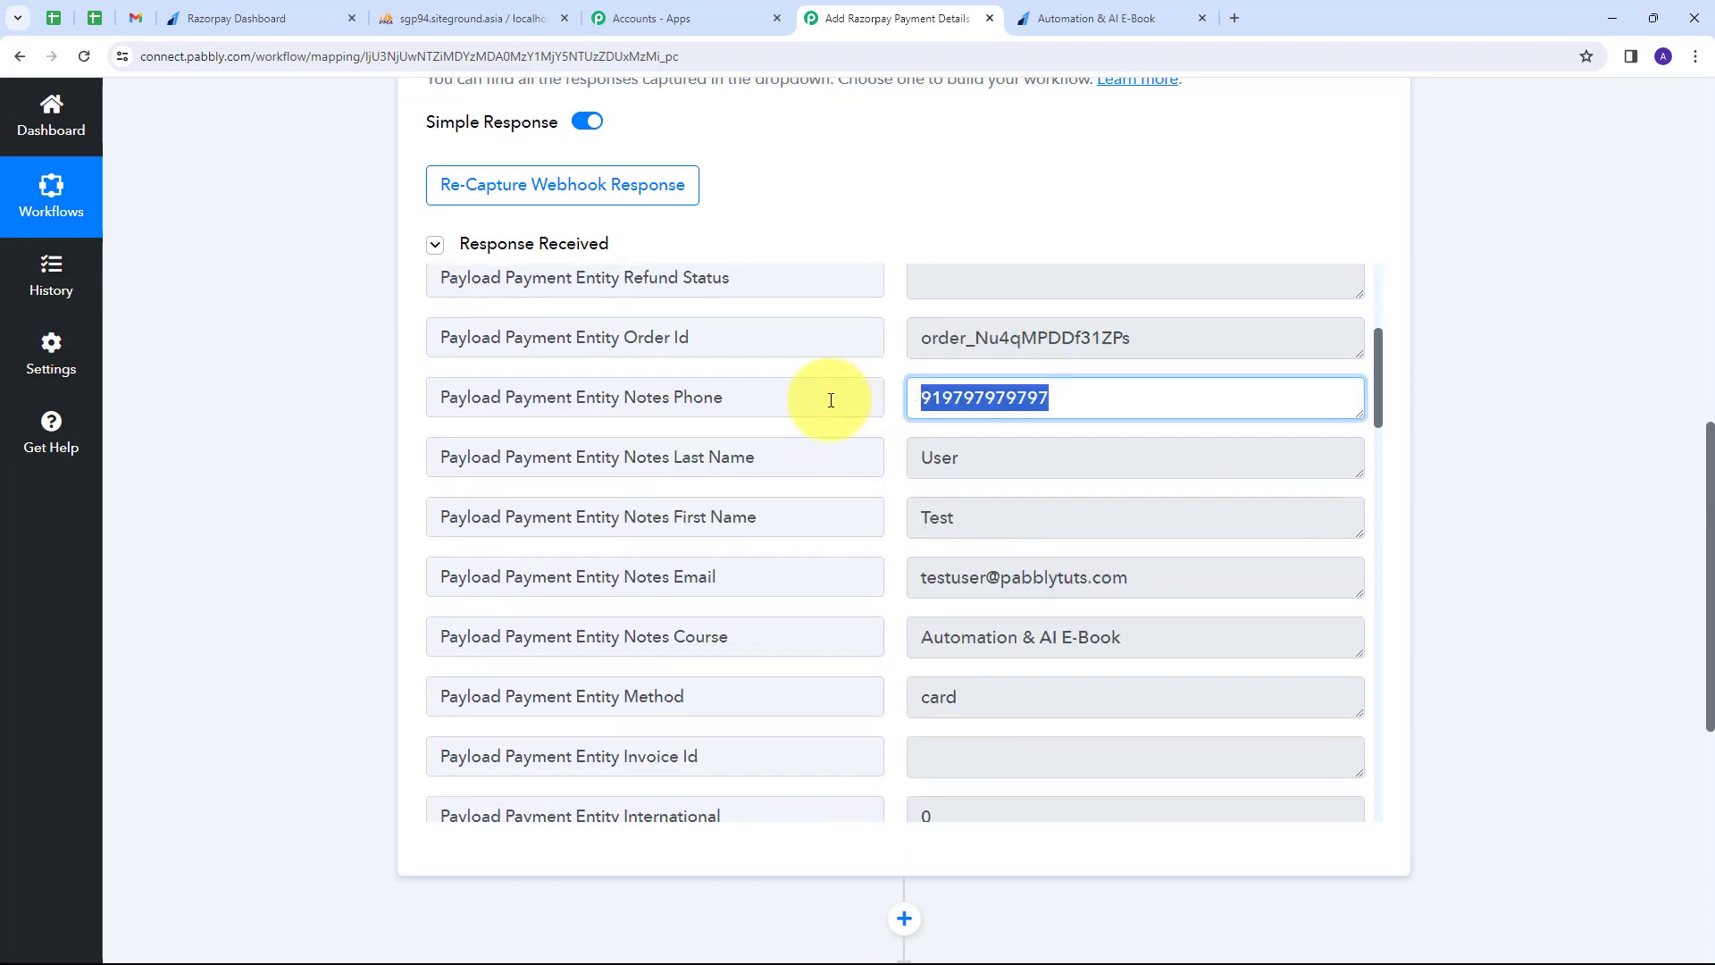
{"action": "left_click_drag", "start_coordinate": [967, 518], "coordinate": [929, 519]}
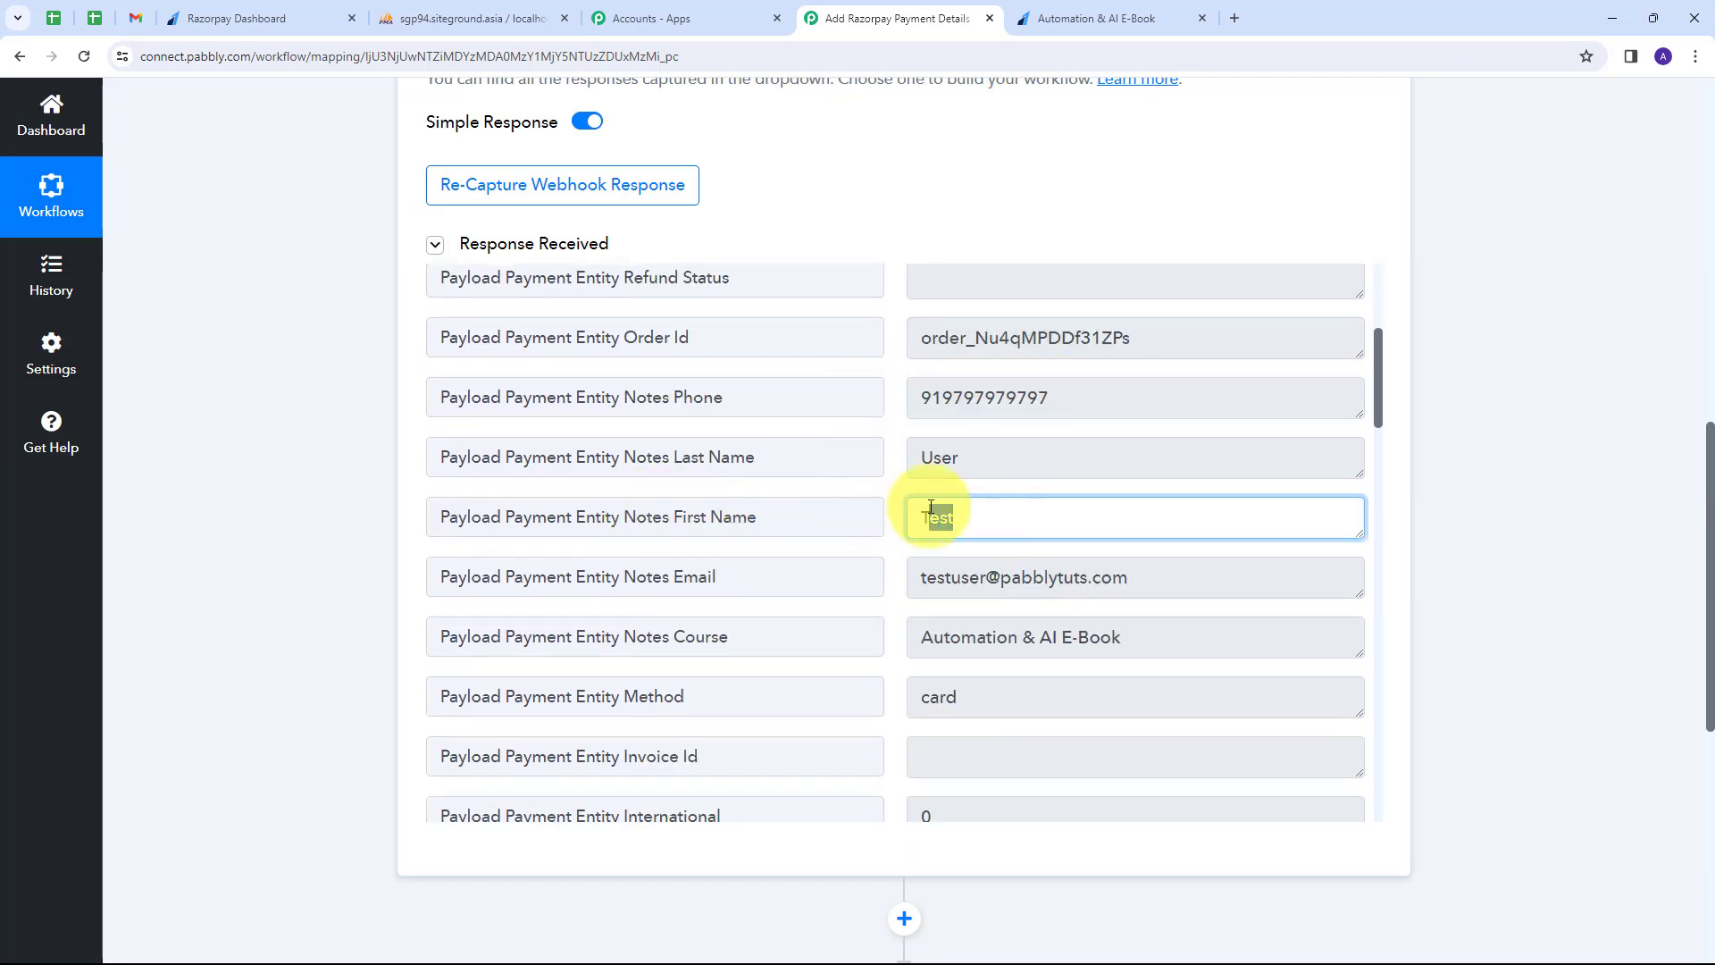
{"action": "left_click_drag", "start_coordinate": [995, 460], "coordinate": [750, 517]}
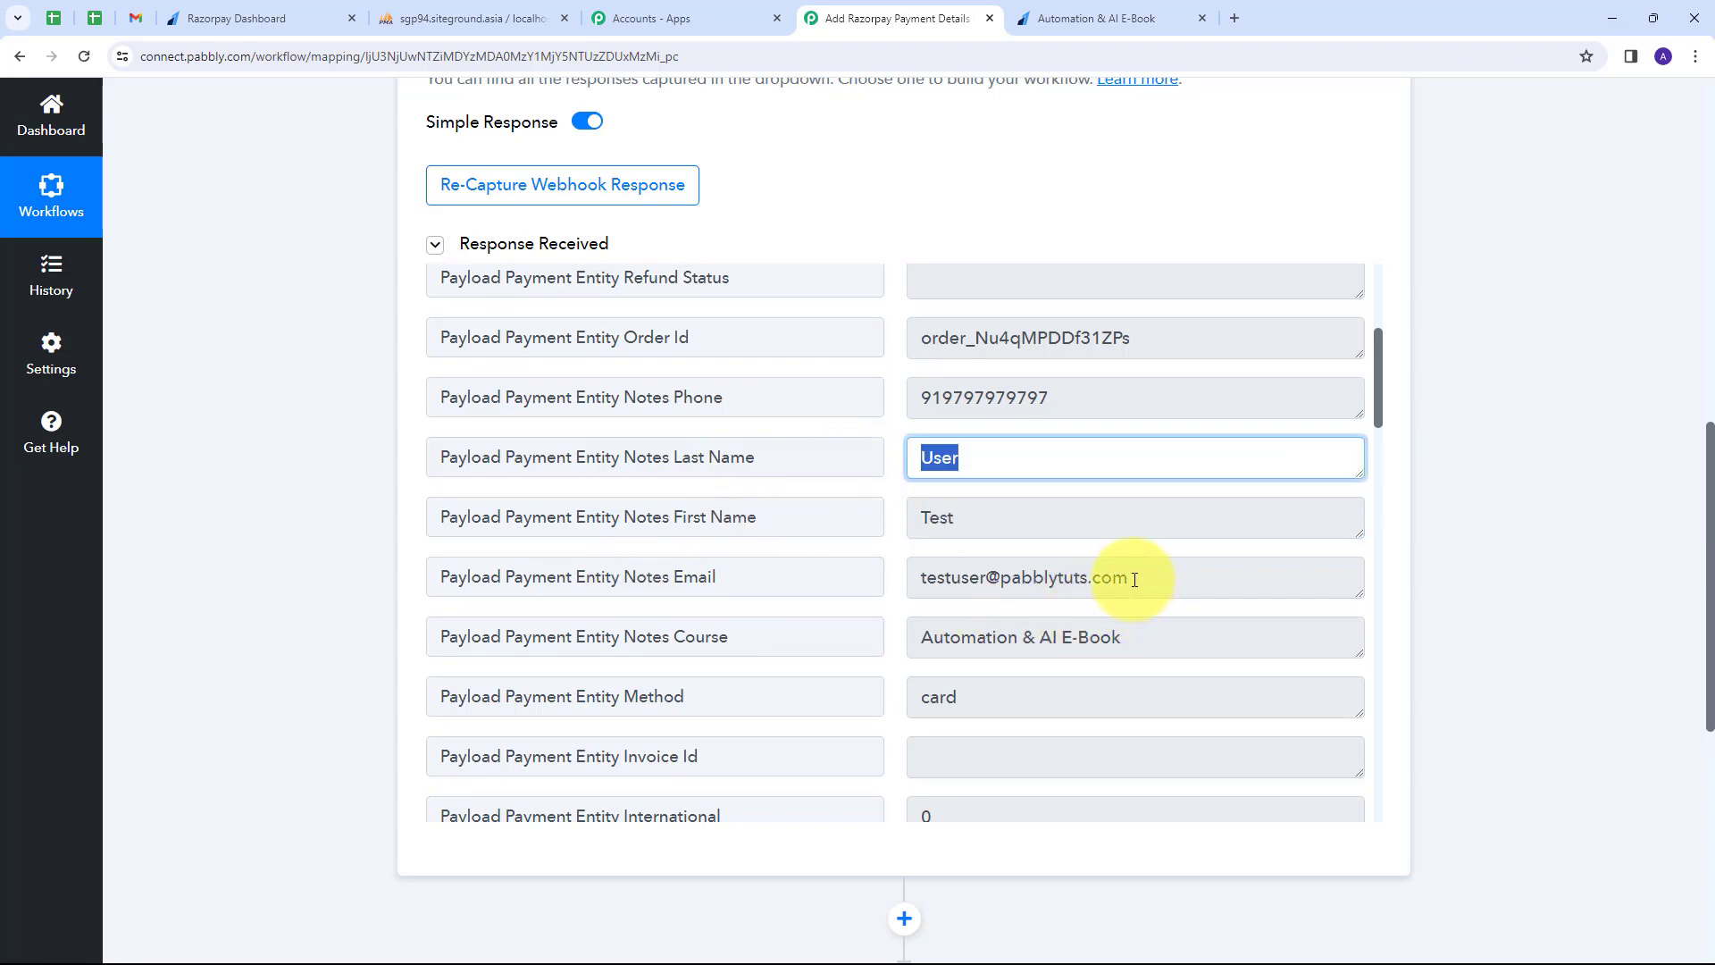
{"action": "left_click_drag", "start_coordinate": [1134, 580], "coordinate": [881, 582]}
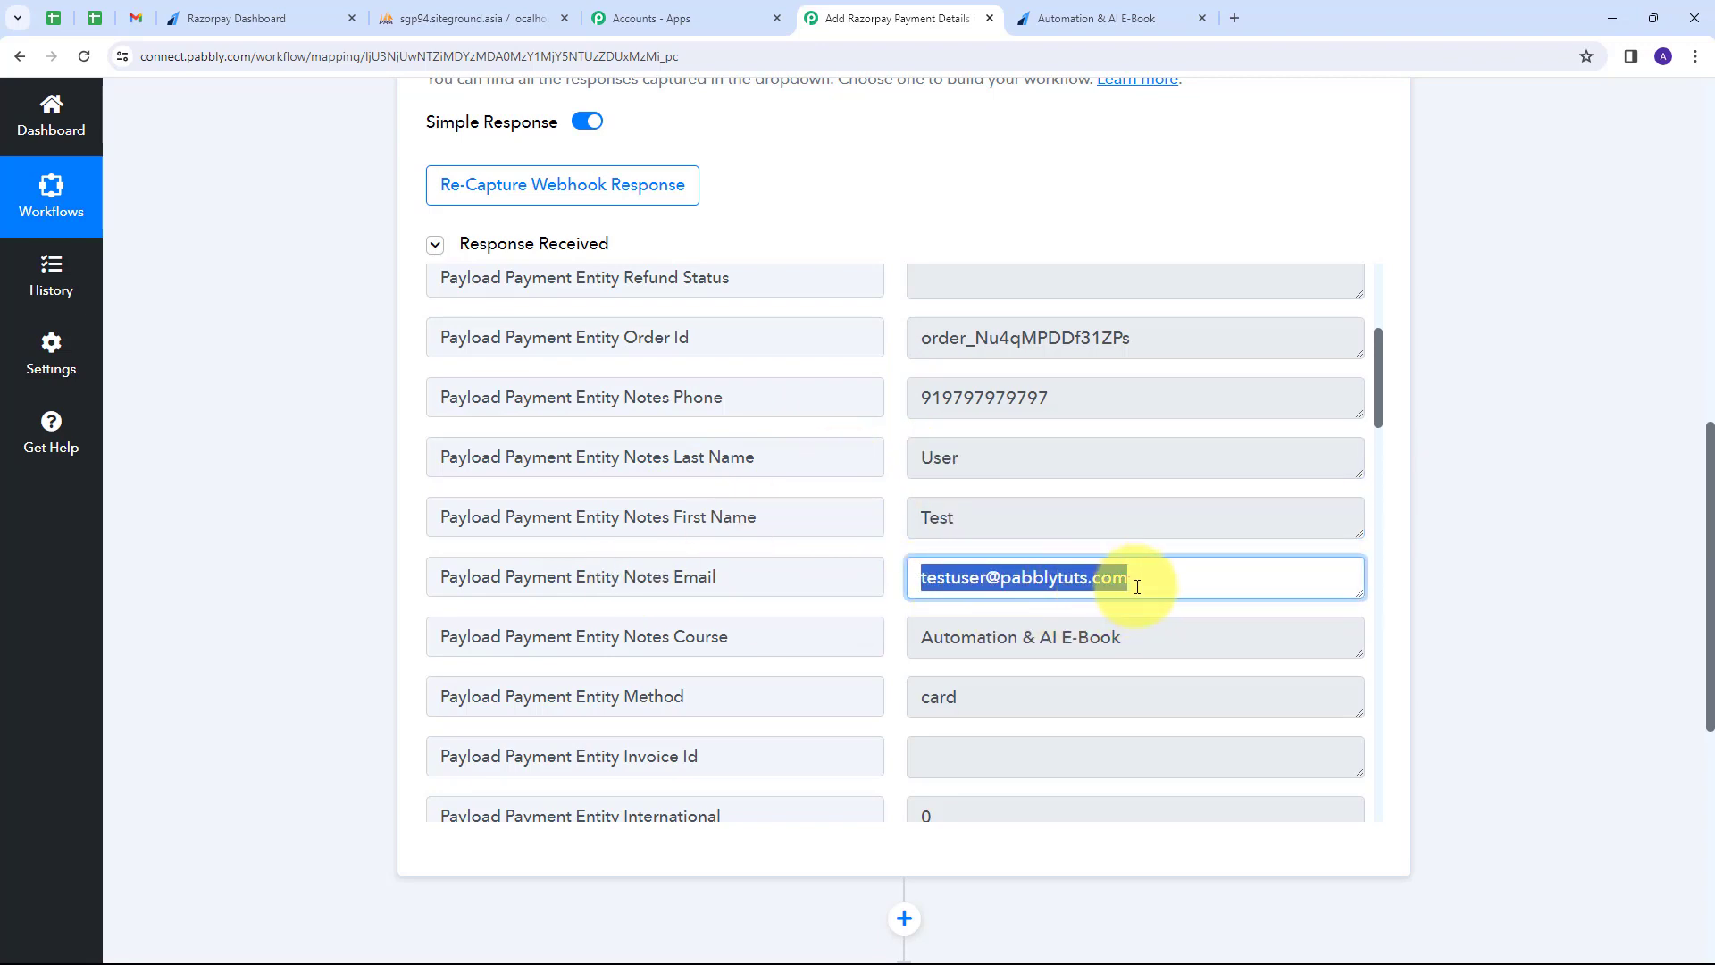
{"action": "scroll", "coordinate": [459, 608], "scroll_direction": "down", "scroll_amount": 1}
{"action": "left_click_drag", "start_coordinate": [1134, 551], "coordinate": [857, 563]}
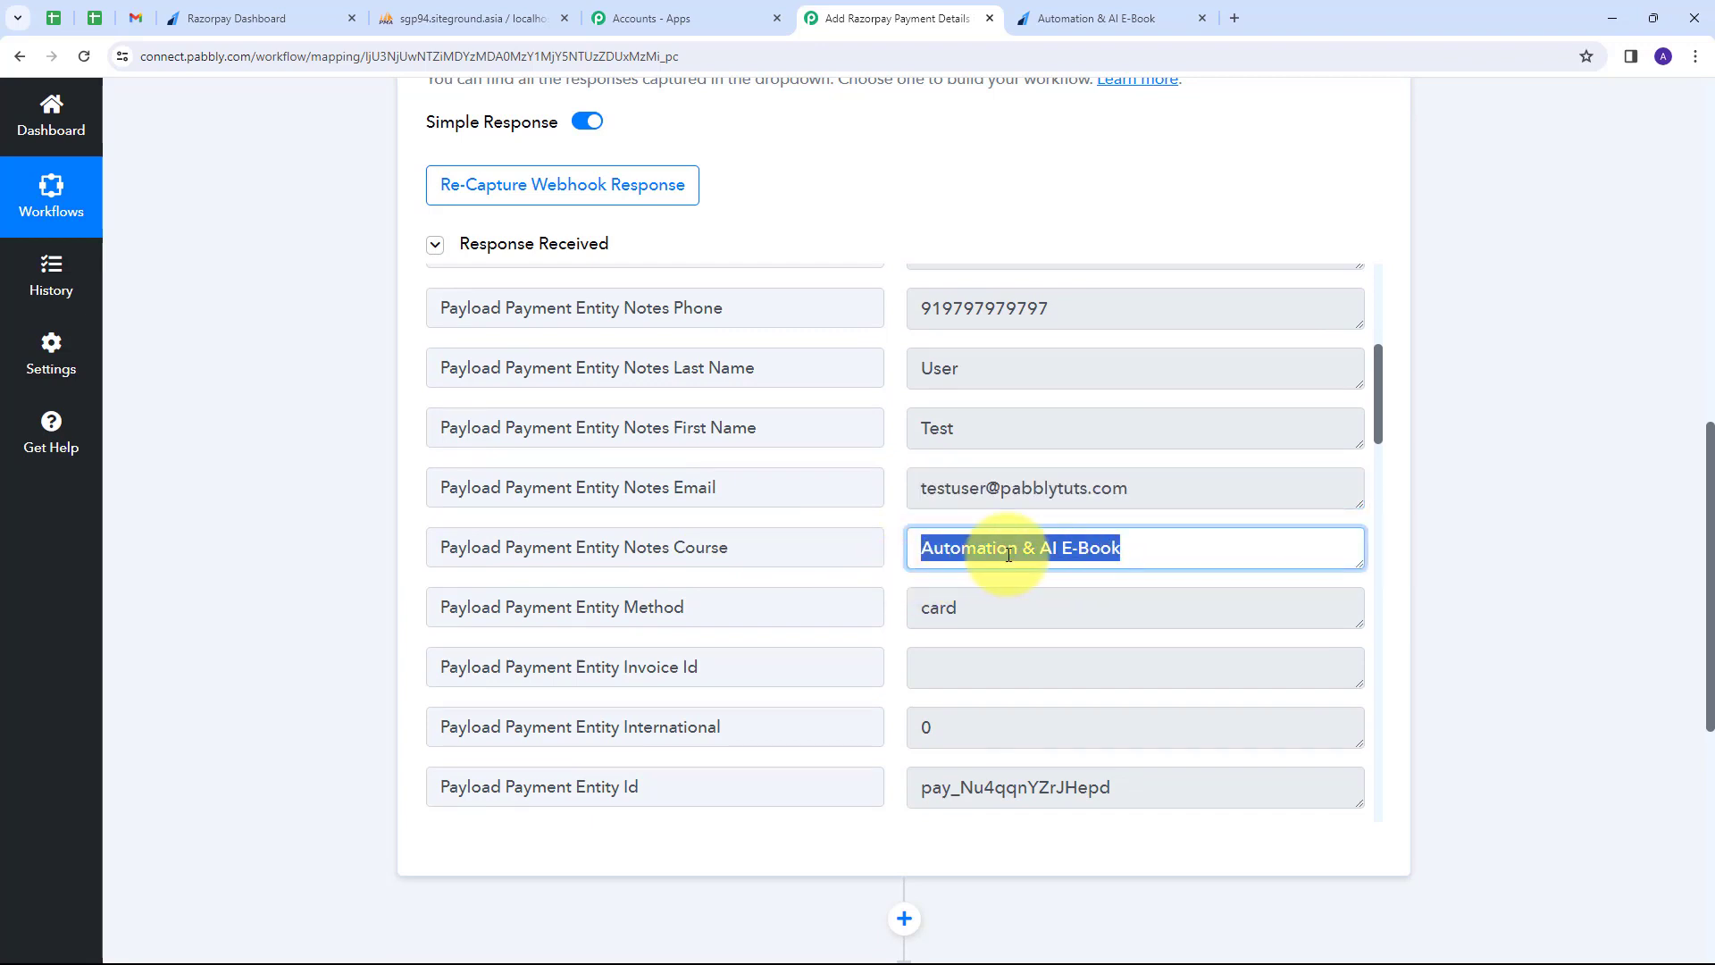
Check the captured payment id, card entity and base amount 99900.
{"action": "scroll", "coordinate": [1007, 555], "scroll_direction": "down", "scroll_amount": 3}
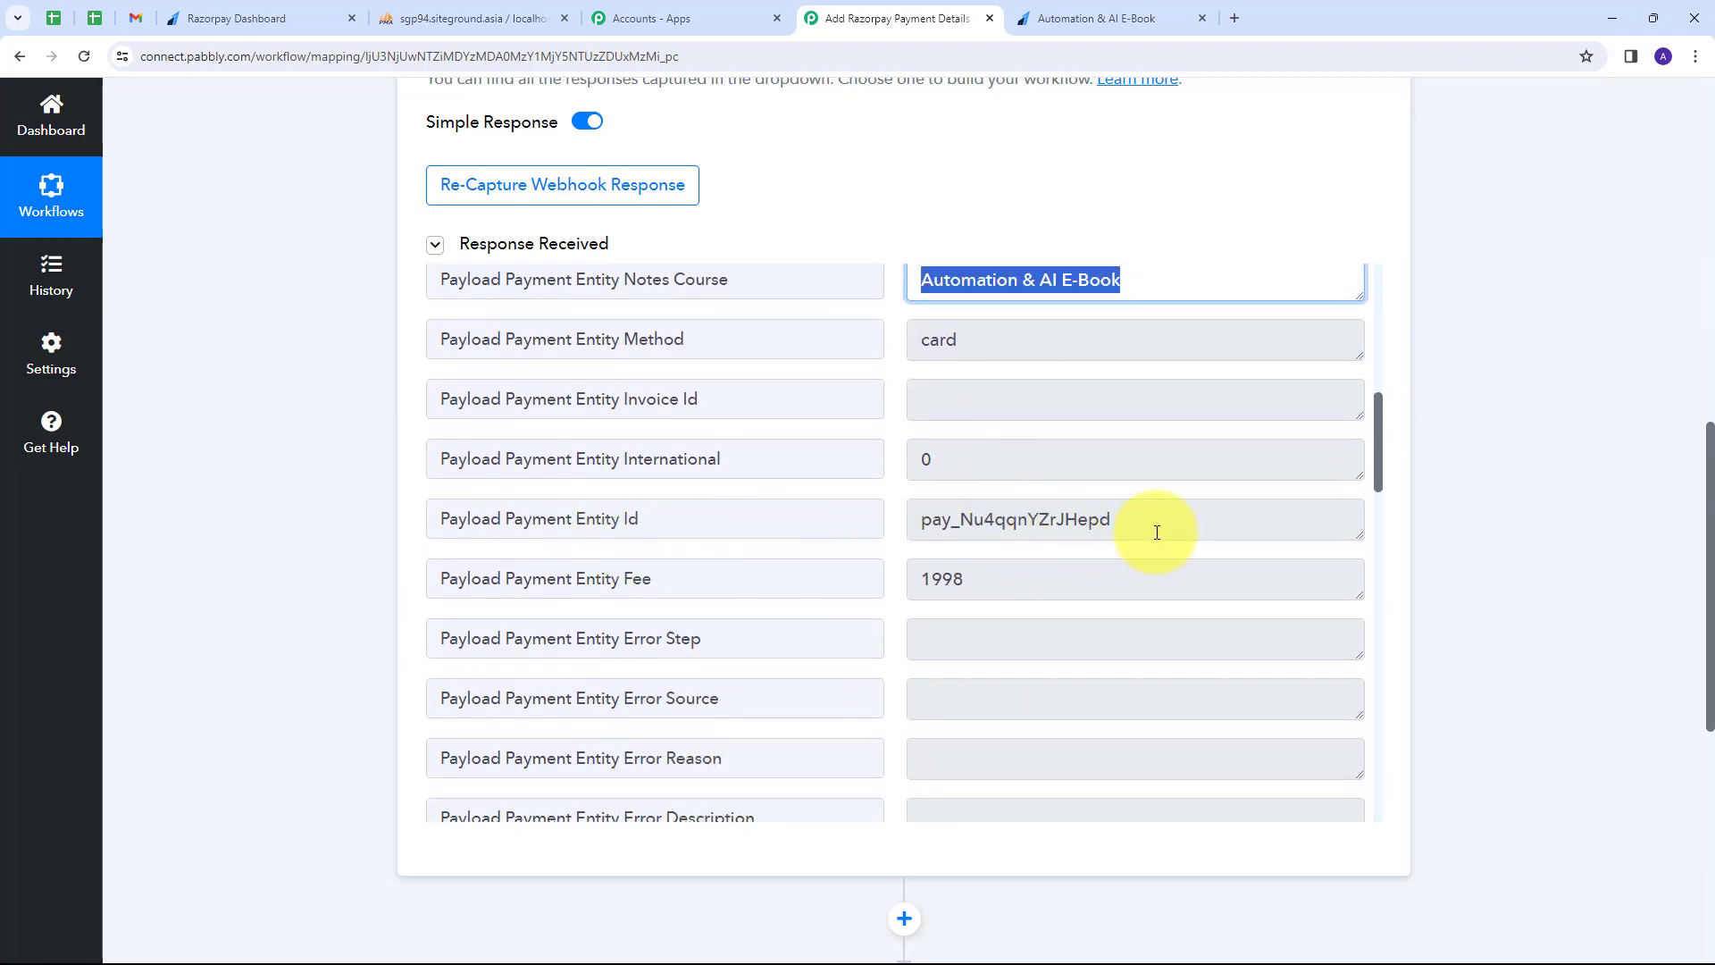
{"action": "left_click_drag", "start_coordinate": [1157, 532], "coordinate": [831, 536]}
{"action": "scroll", "coordinate": [988, 463], "scroll_direction": "down", "scroll_amount": 15}
{"action": "scroll", "coordinate": [566, 700], "scroll_direction": "up", "scroll_amount": 1}
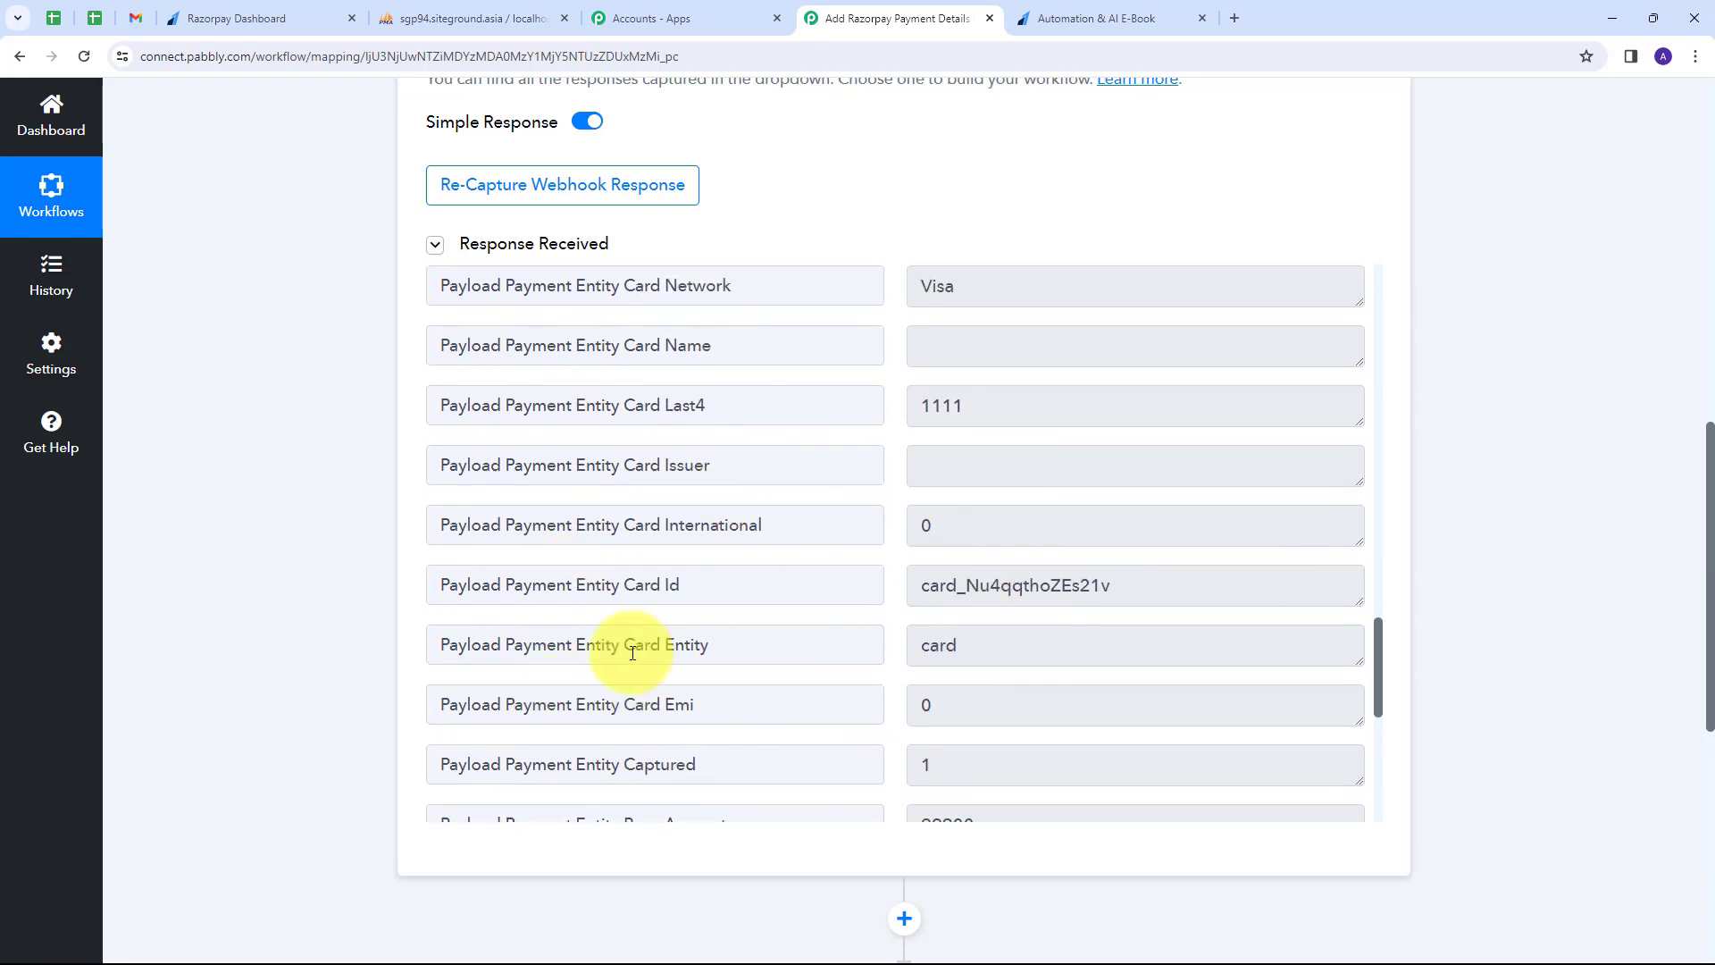
{"action": "left_click_drag", "start_coordinate": [992, 647], "coordinate": [869, 646]}
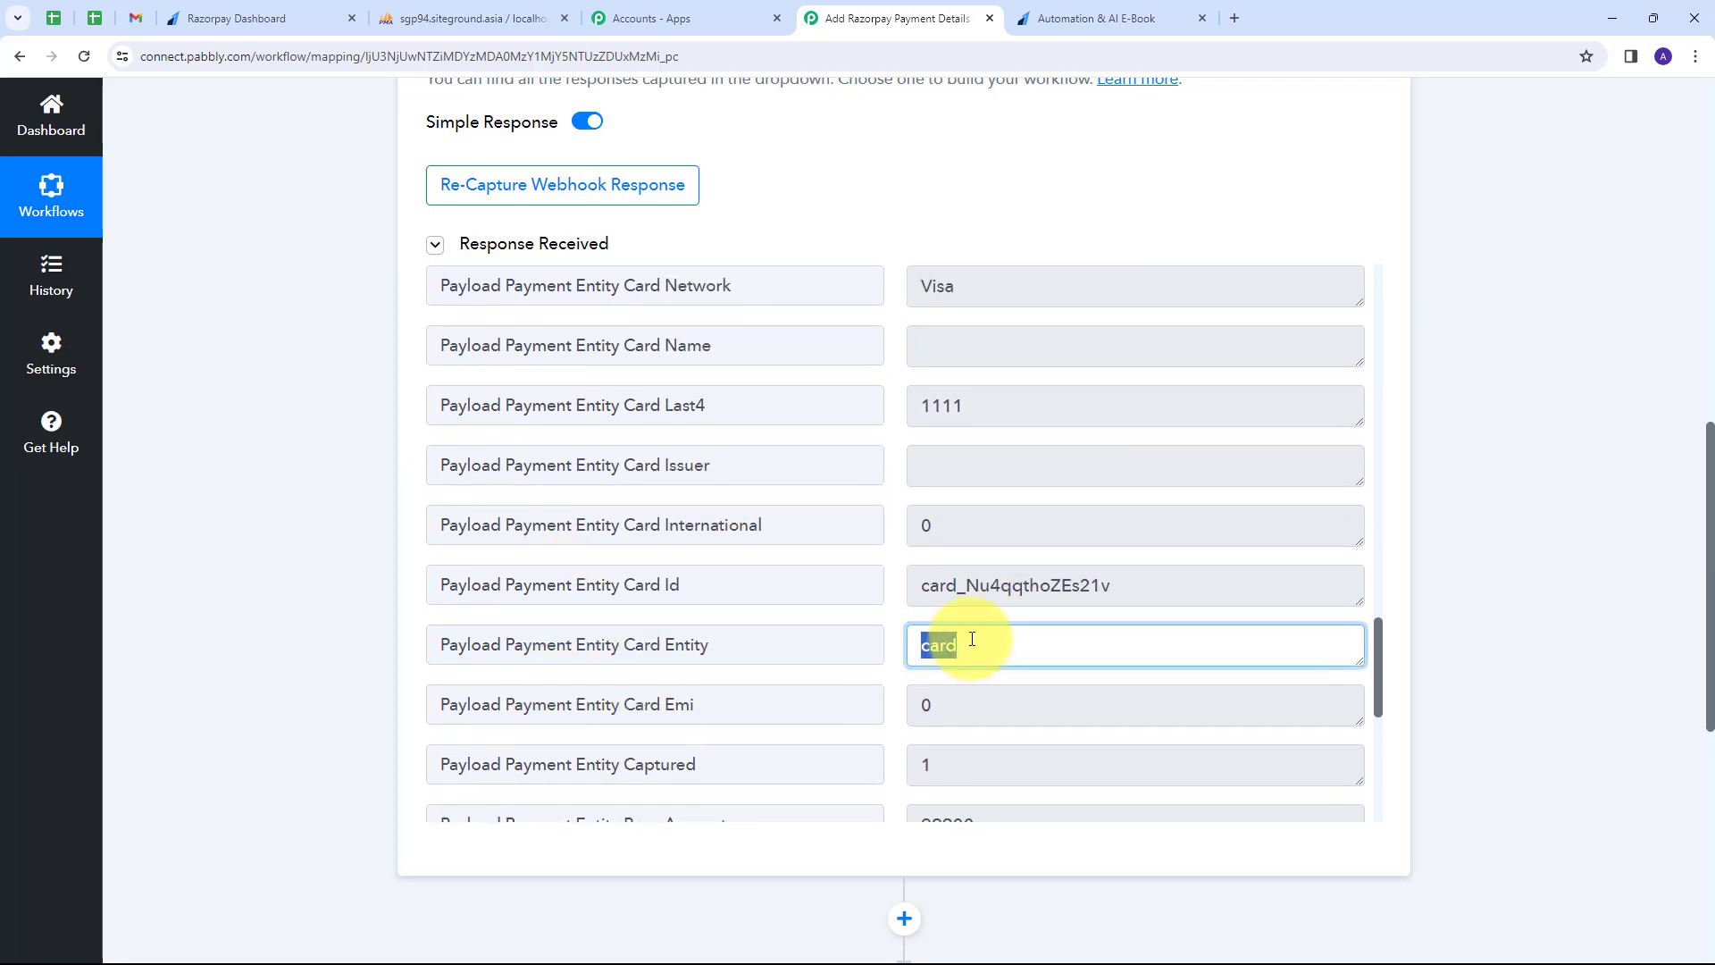
{"action": "scroll", "coordinate": [980, 640], "scroll_direction": "down", "scroll_amount": 3}
{"action": "left_click_drag", "start_coordinate": [1072, 555], "coordinate": [898, 579]}
{"action": "left_click", "coordinate": [829, 559]}
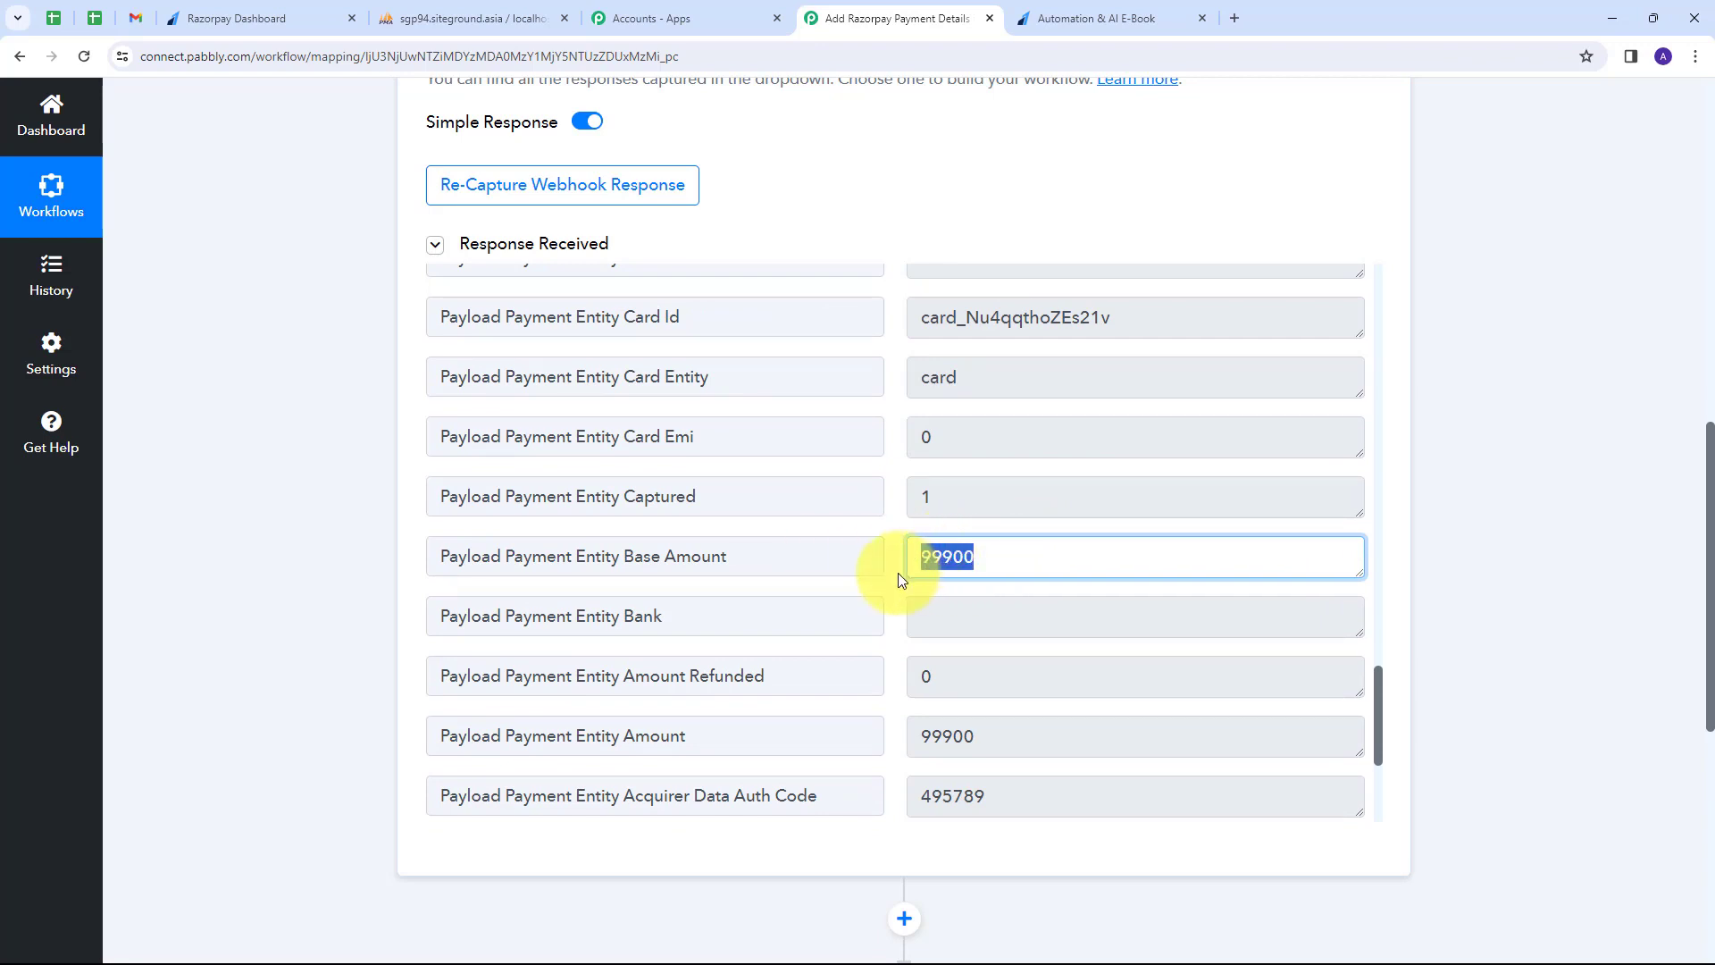
{"action": "left_click", "coordinate": [969, 566]}
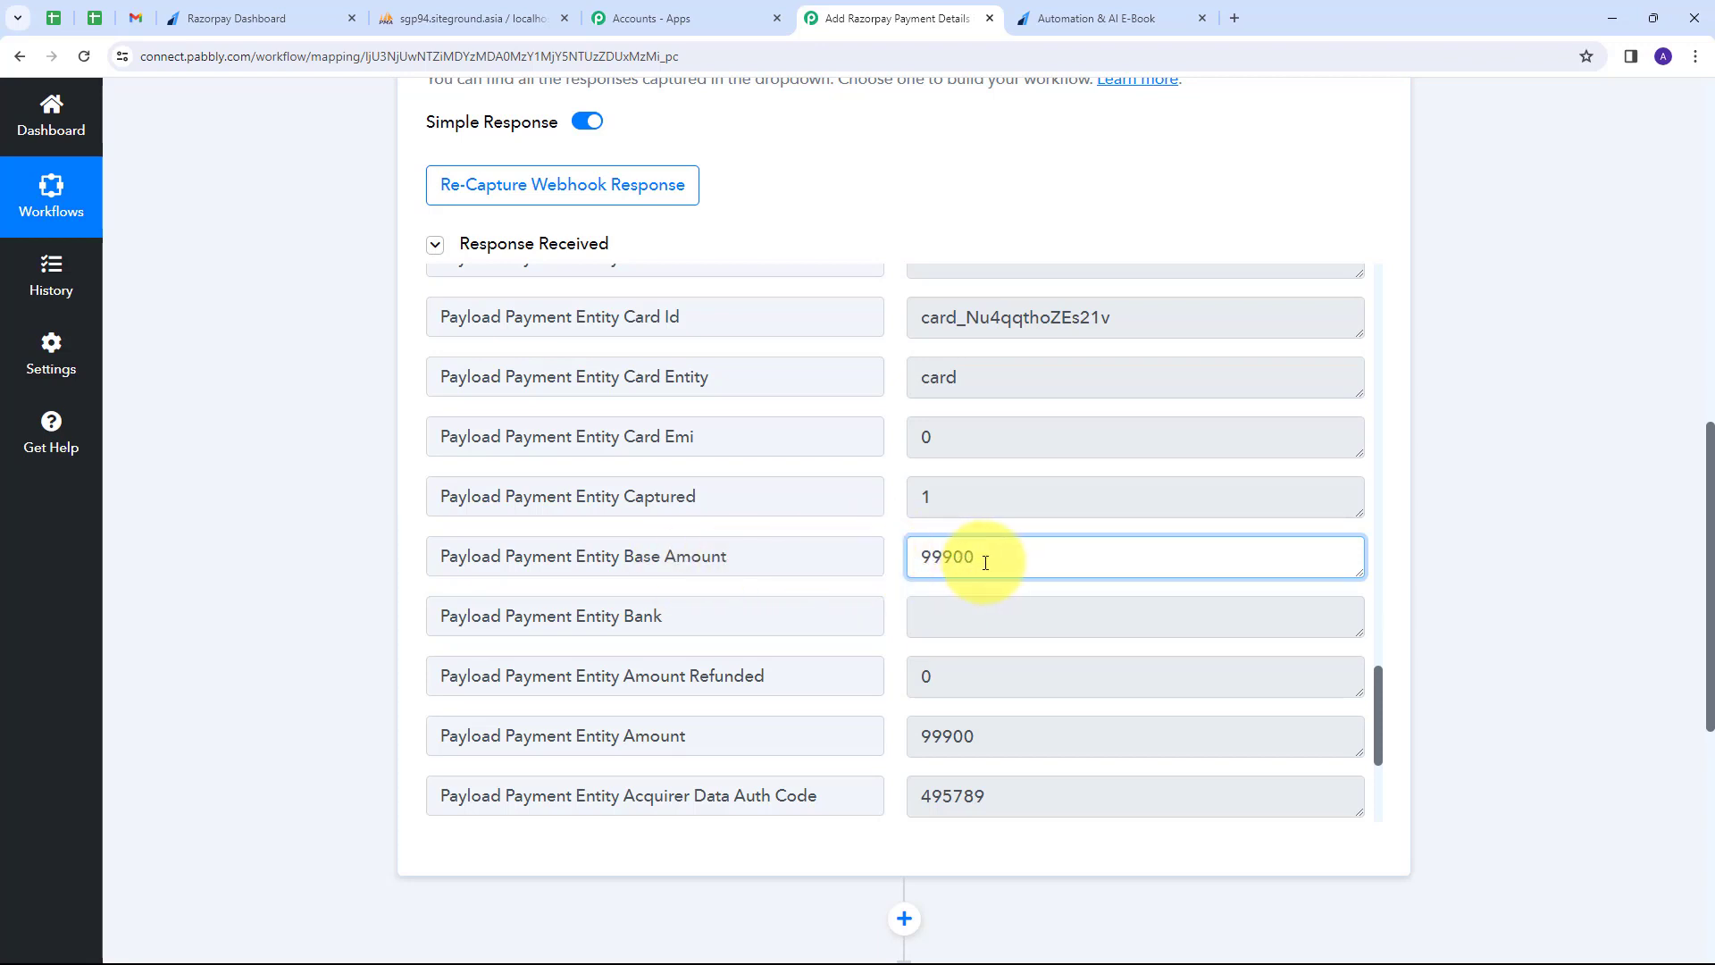
{"action": "scroll", "coordinate": [1483, 439], "scroll_direction": "down", "scroll_amount": 4}
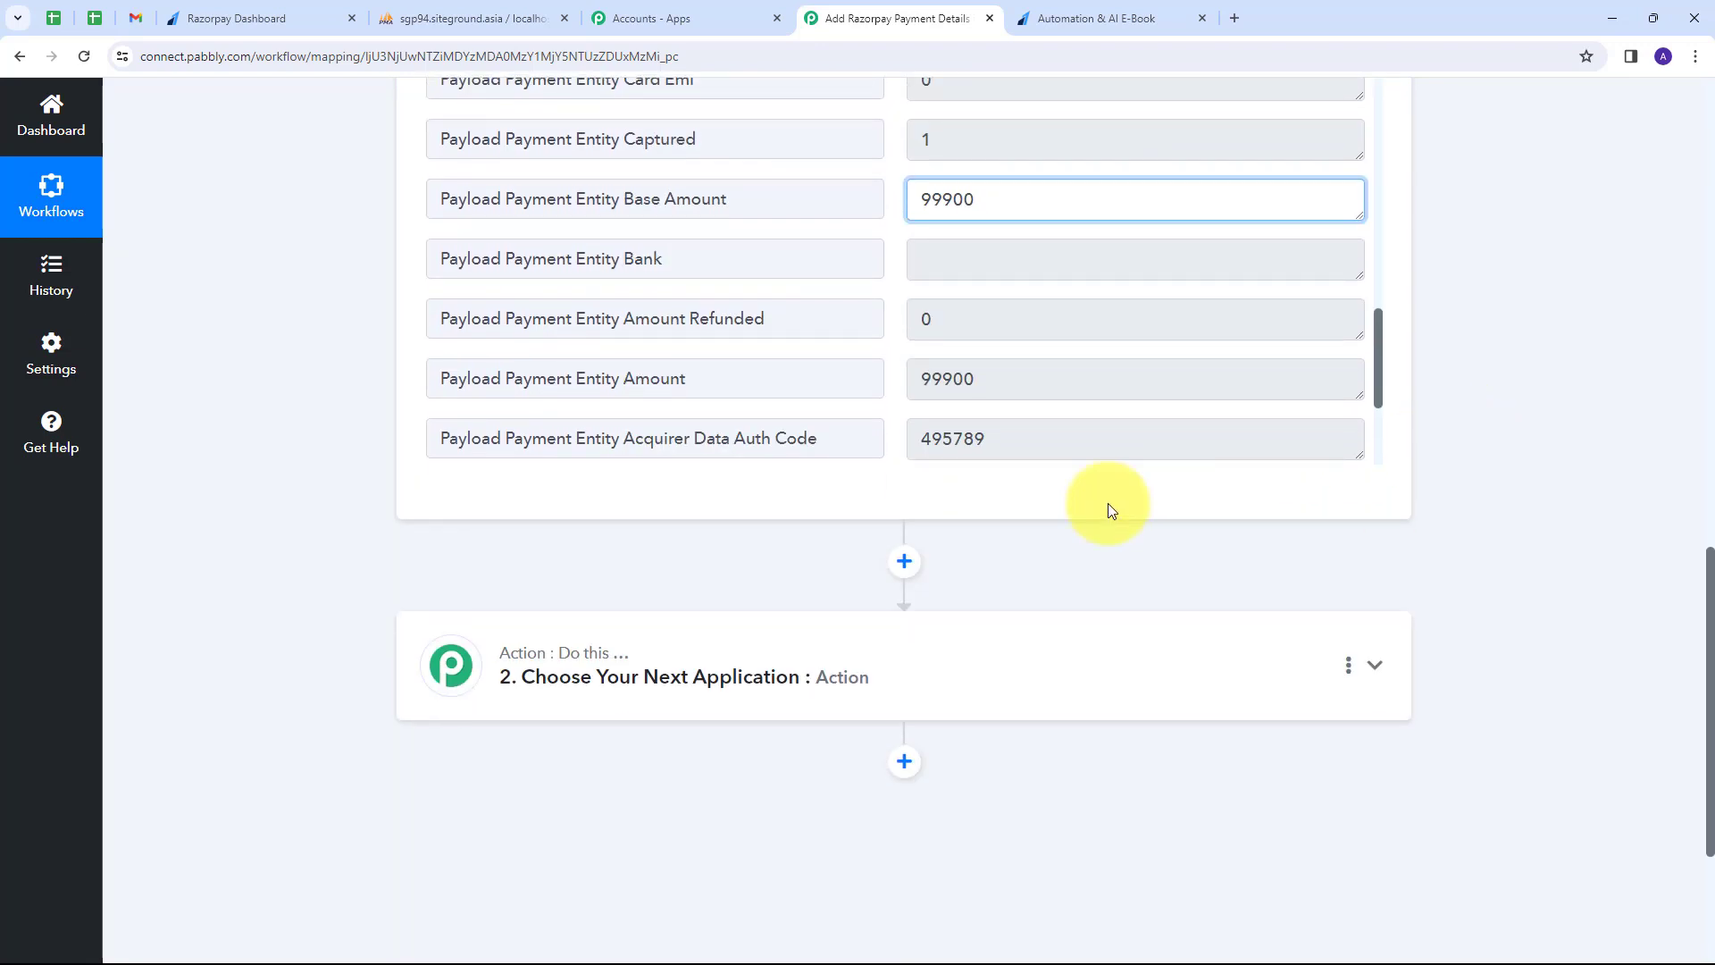
Add a Number Formatter (Pabbly) action step with the Perform Math Operation event.
{"action": "left_click", "coordinate": [1072, 679]}
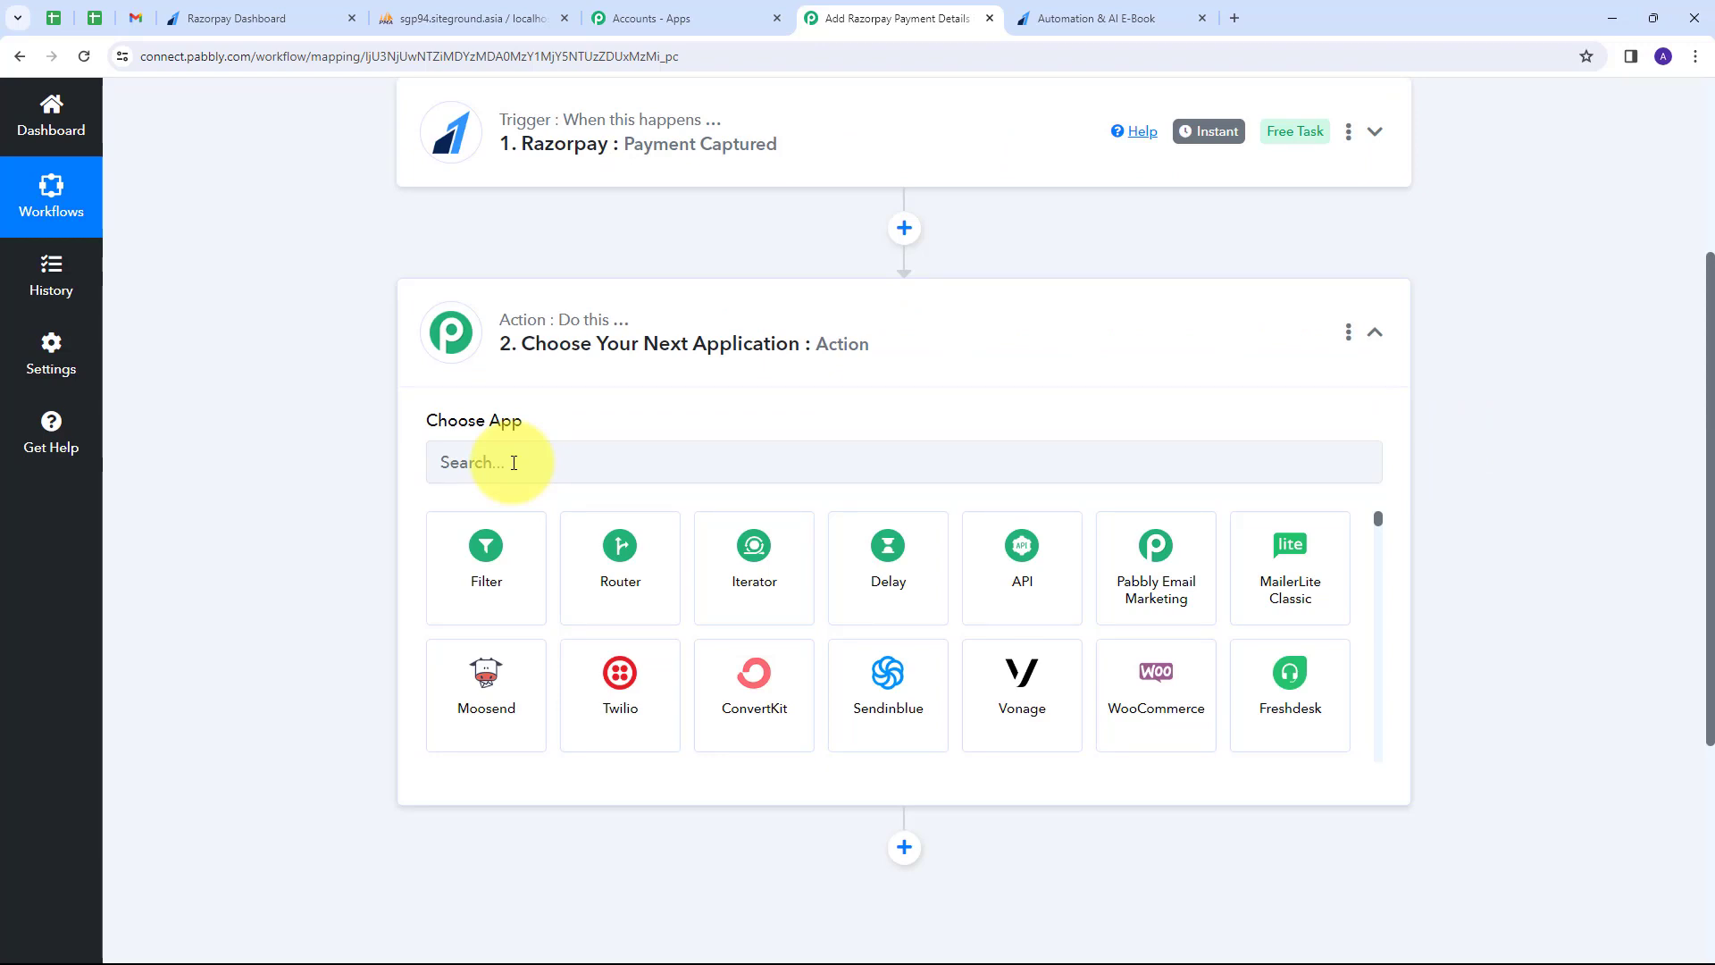
{"action": "left_click", "coordinate": [514, 462]}
{"action": "type", "text": "number"}
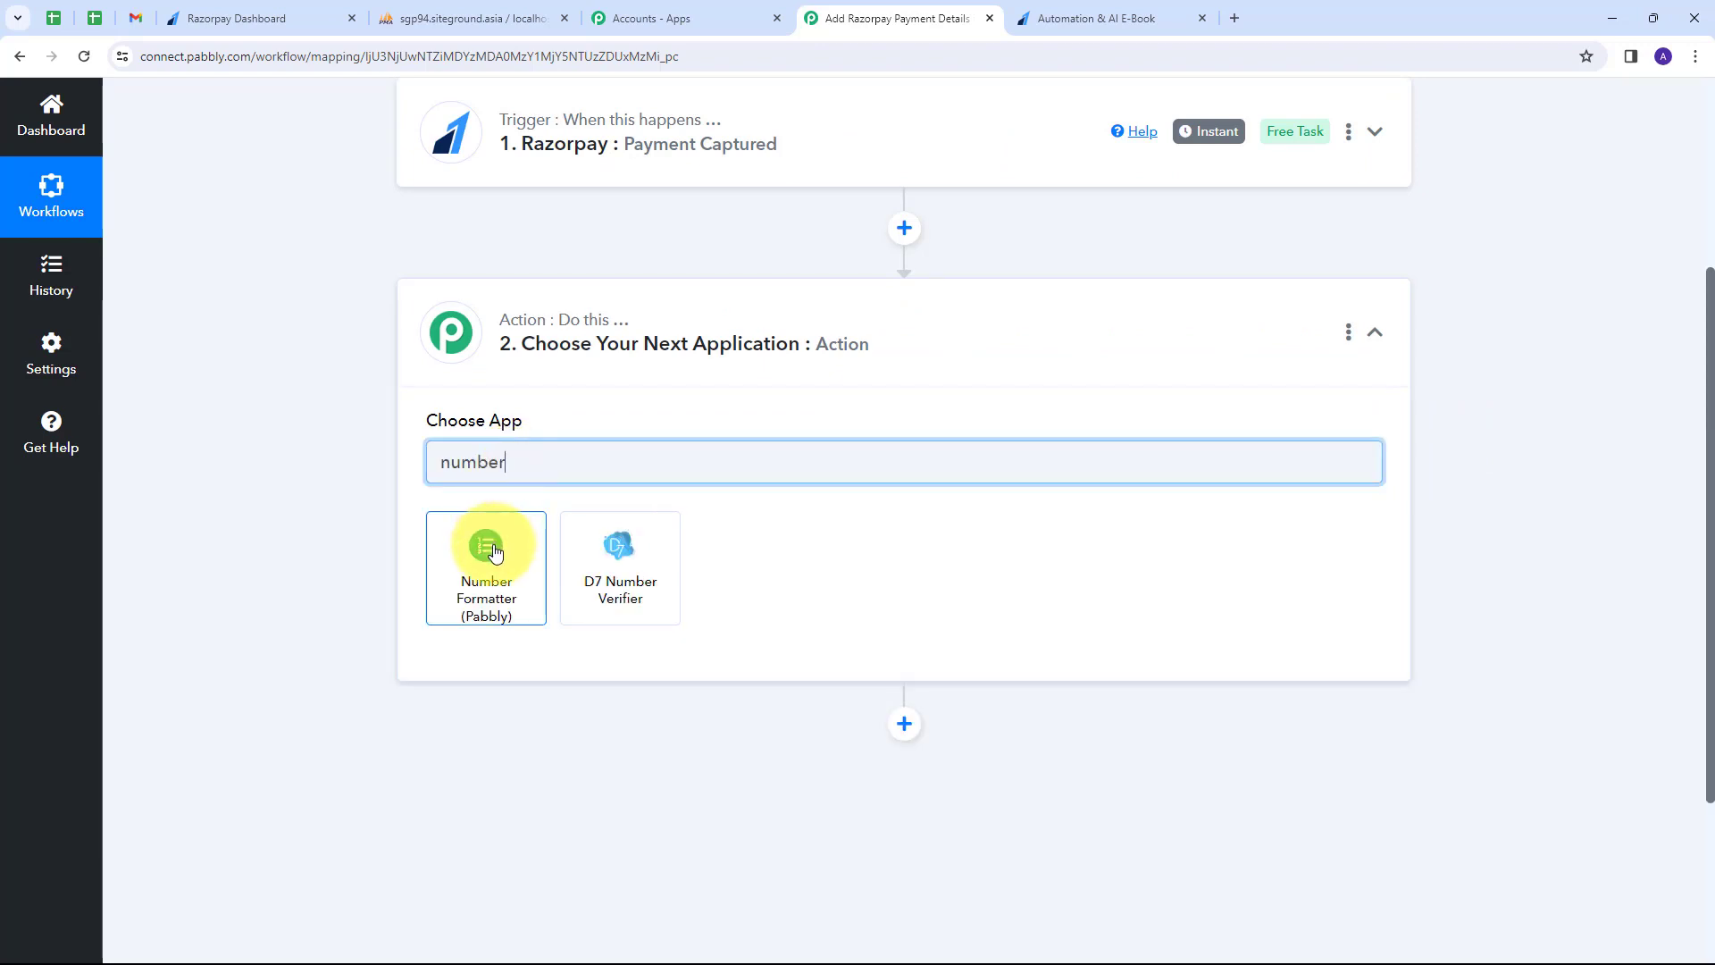
{"action": "left_click", "coordinate": [494, 552]}
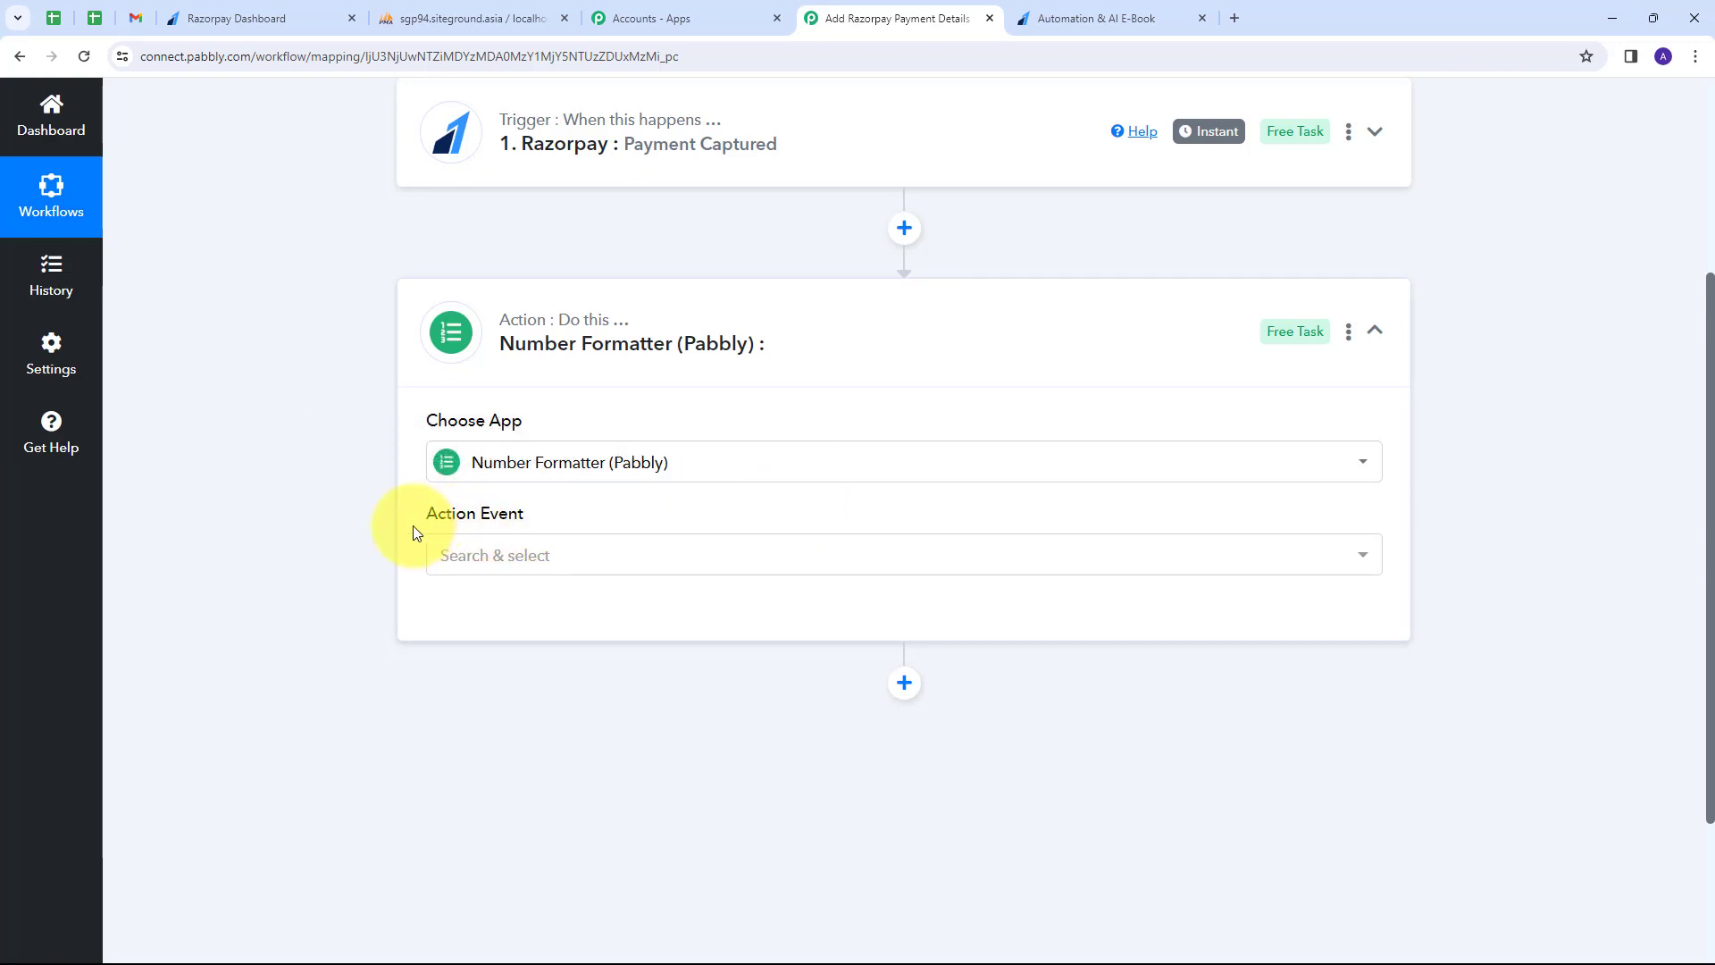
{"action": "left_click", "coordinate": [625, 556]}
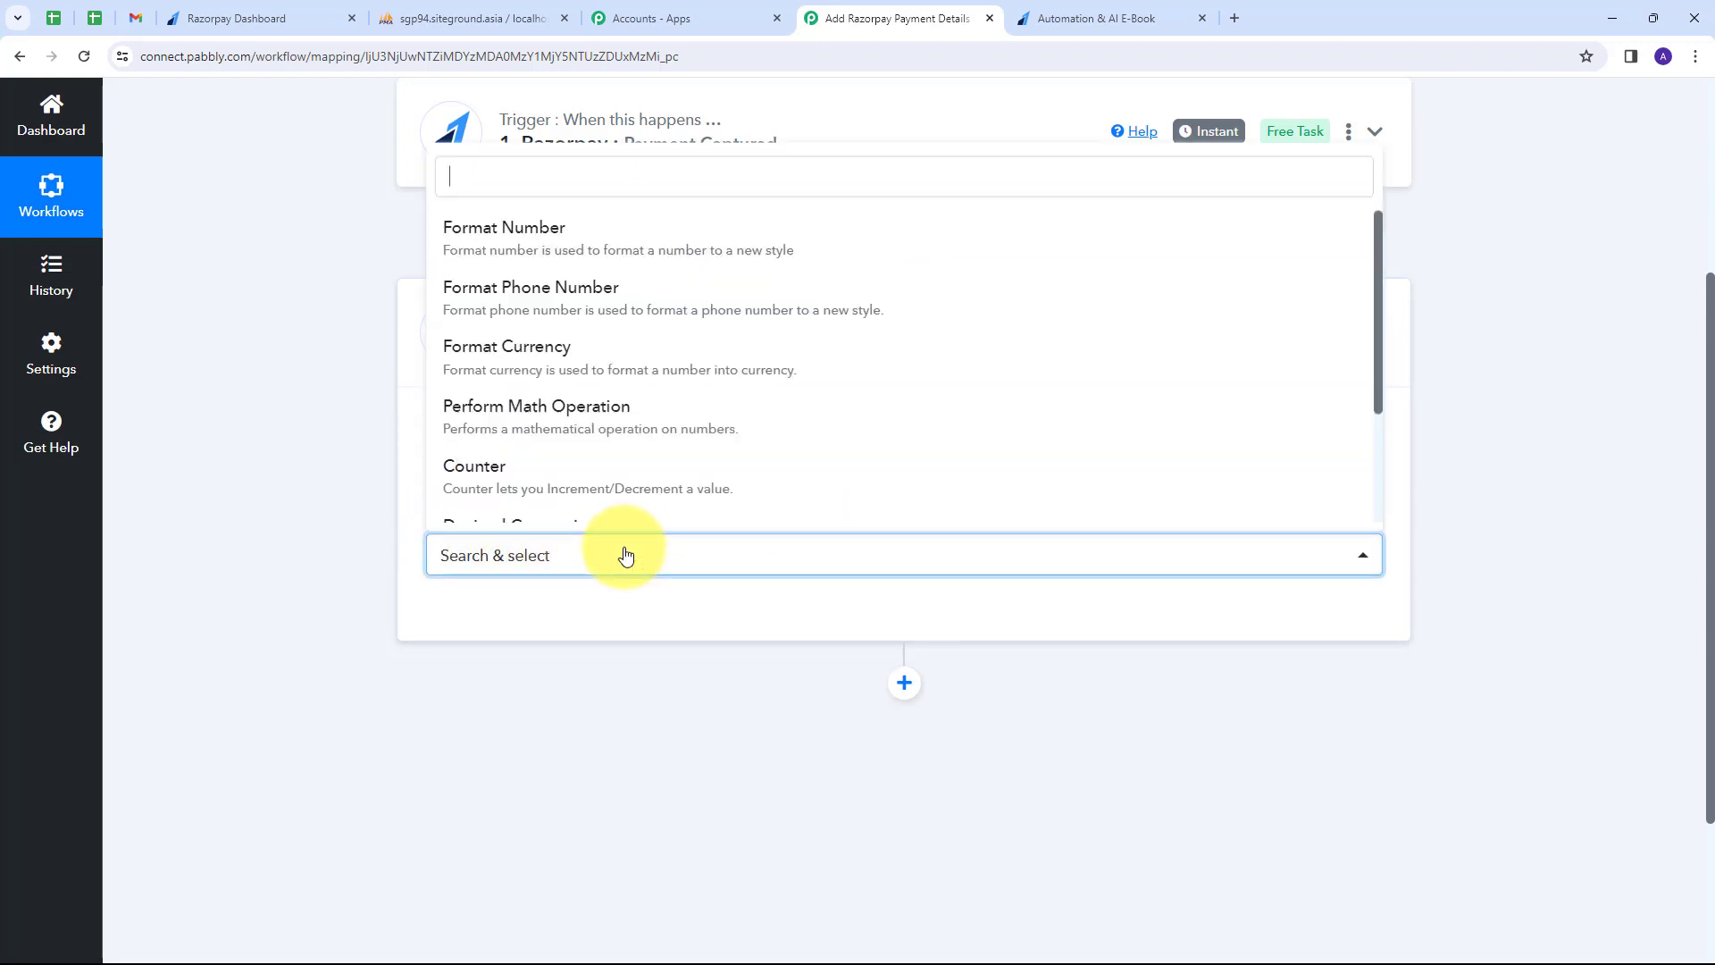
{"action": "left_click", "coordinate": [540, 422]}
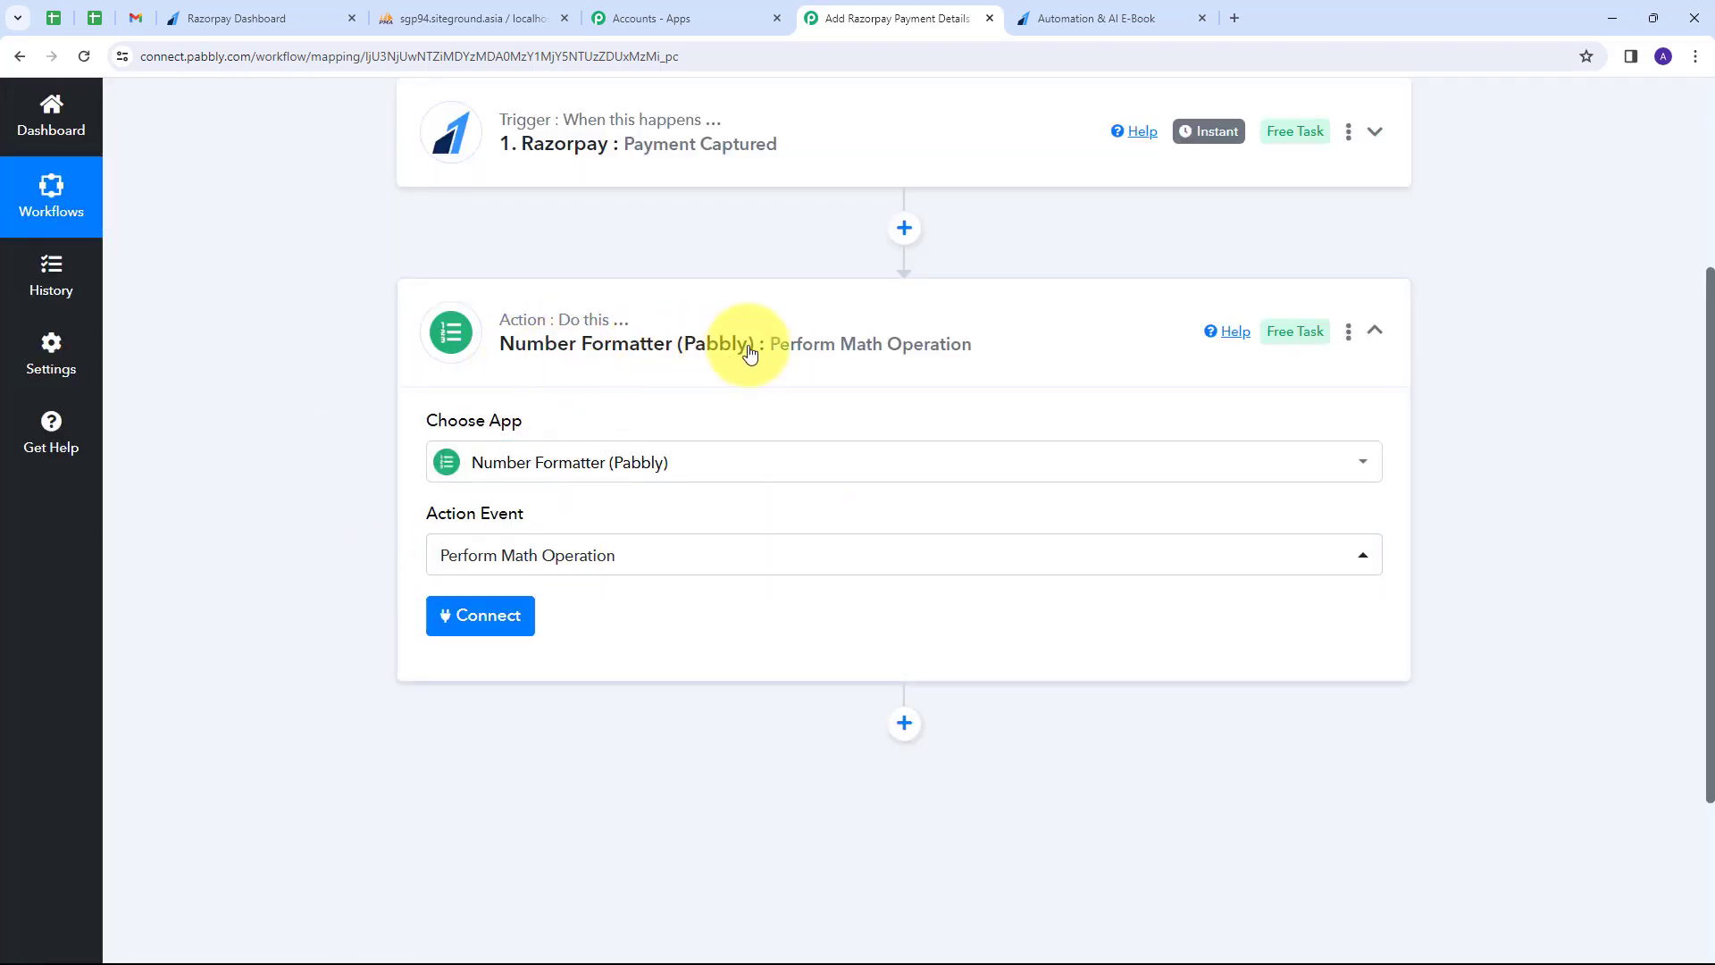
{"action": "left_click", "coordinate": [464, 624]}
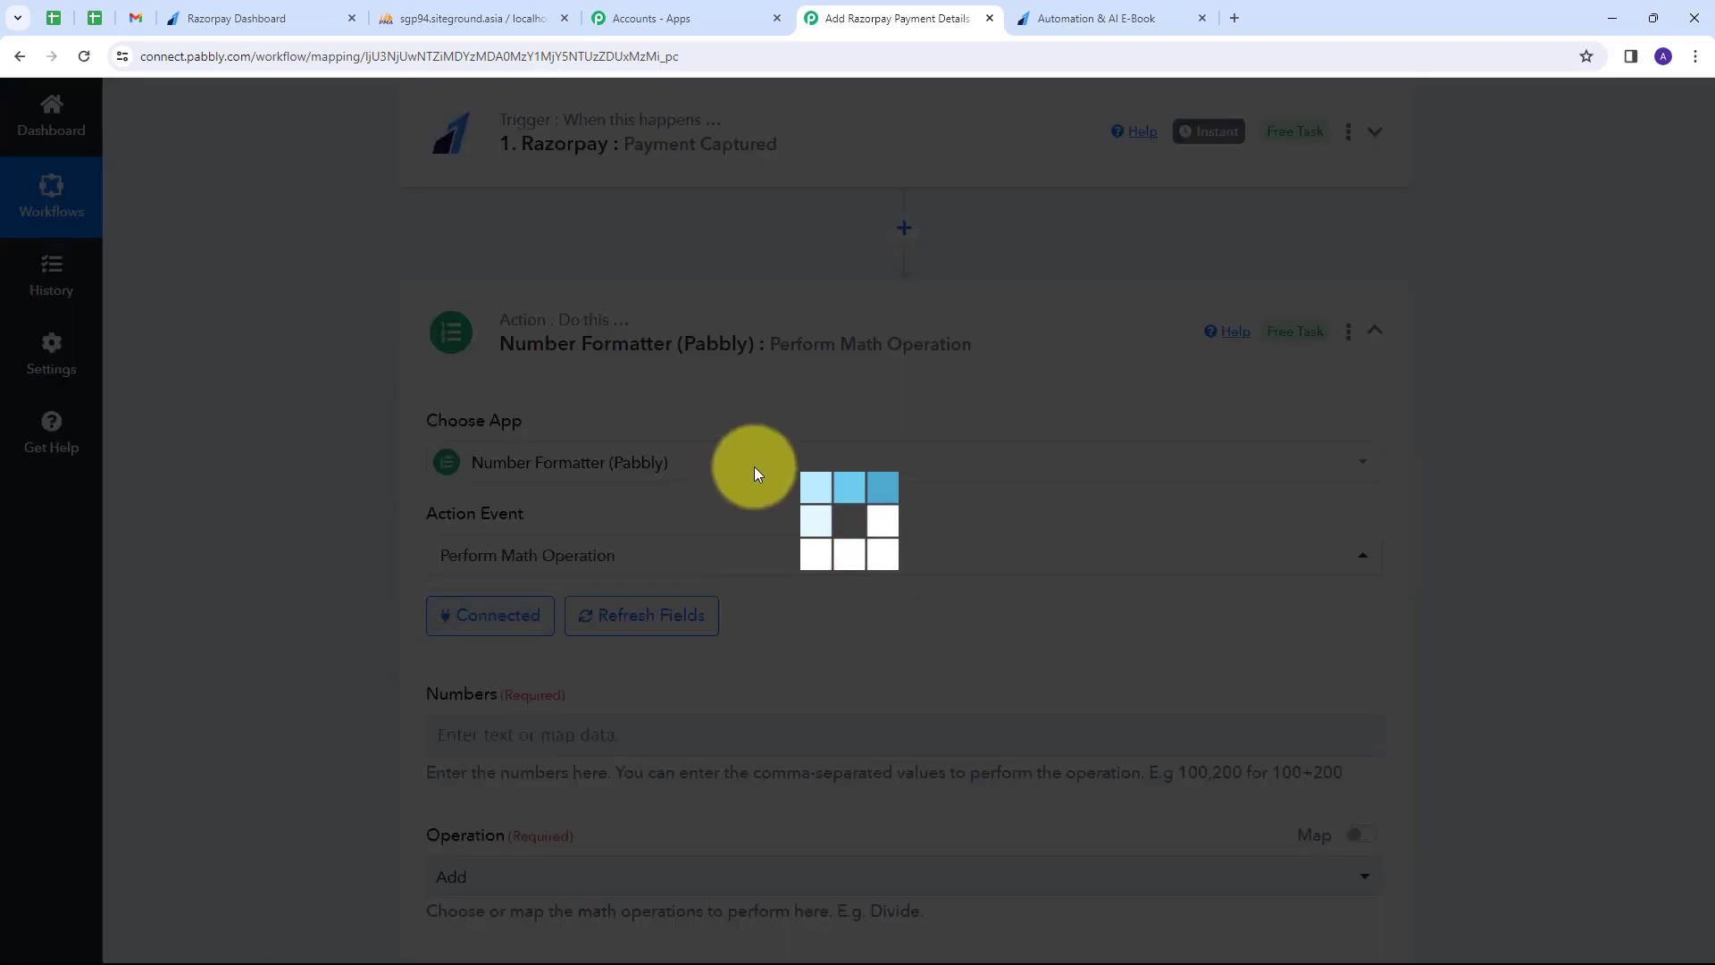
{"action": "scroll", "coordinate": [831, 402], "scroll_direction": "down", "scroll_amount": 3}
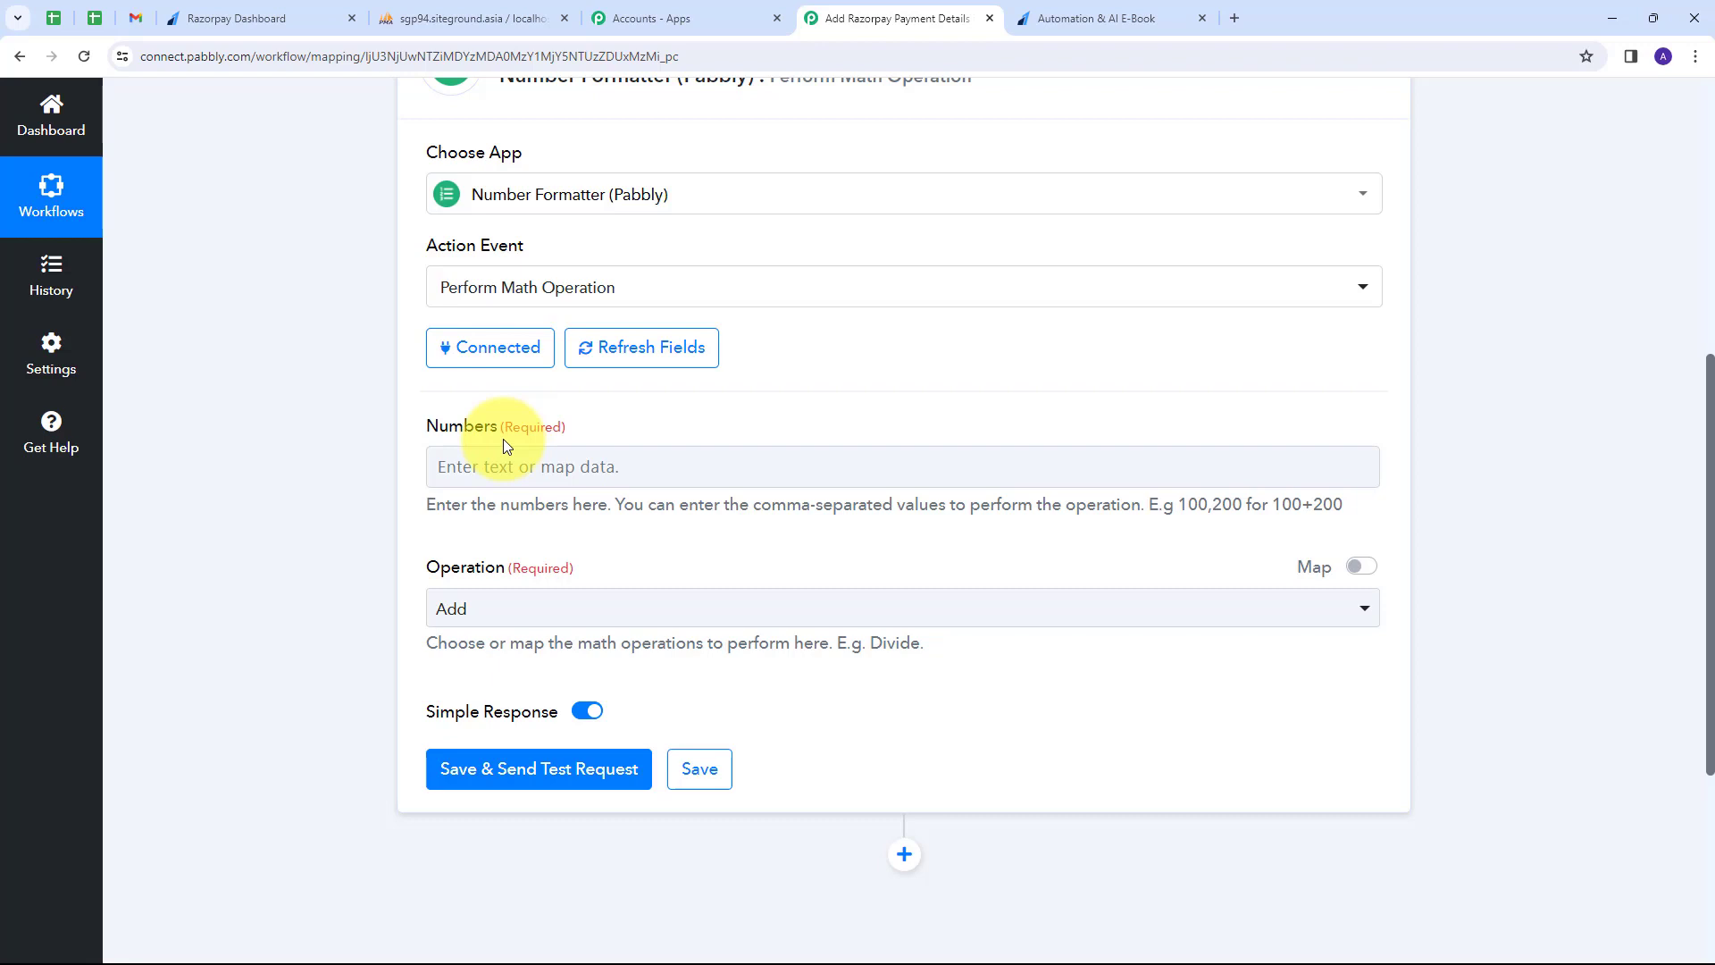
Set Numbers to the Razorpay payment's Base Amount followed by ,100, with the Divide operation.
{"action": "left_click", "coordinate": [492, 469]}
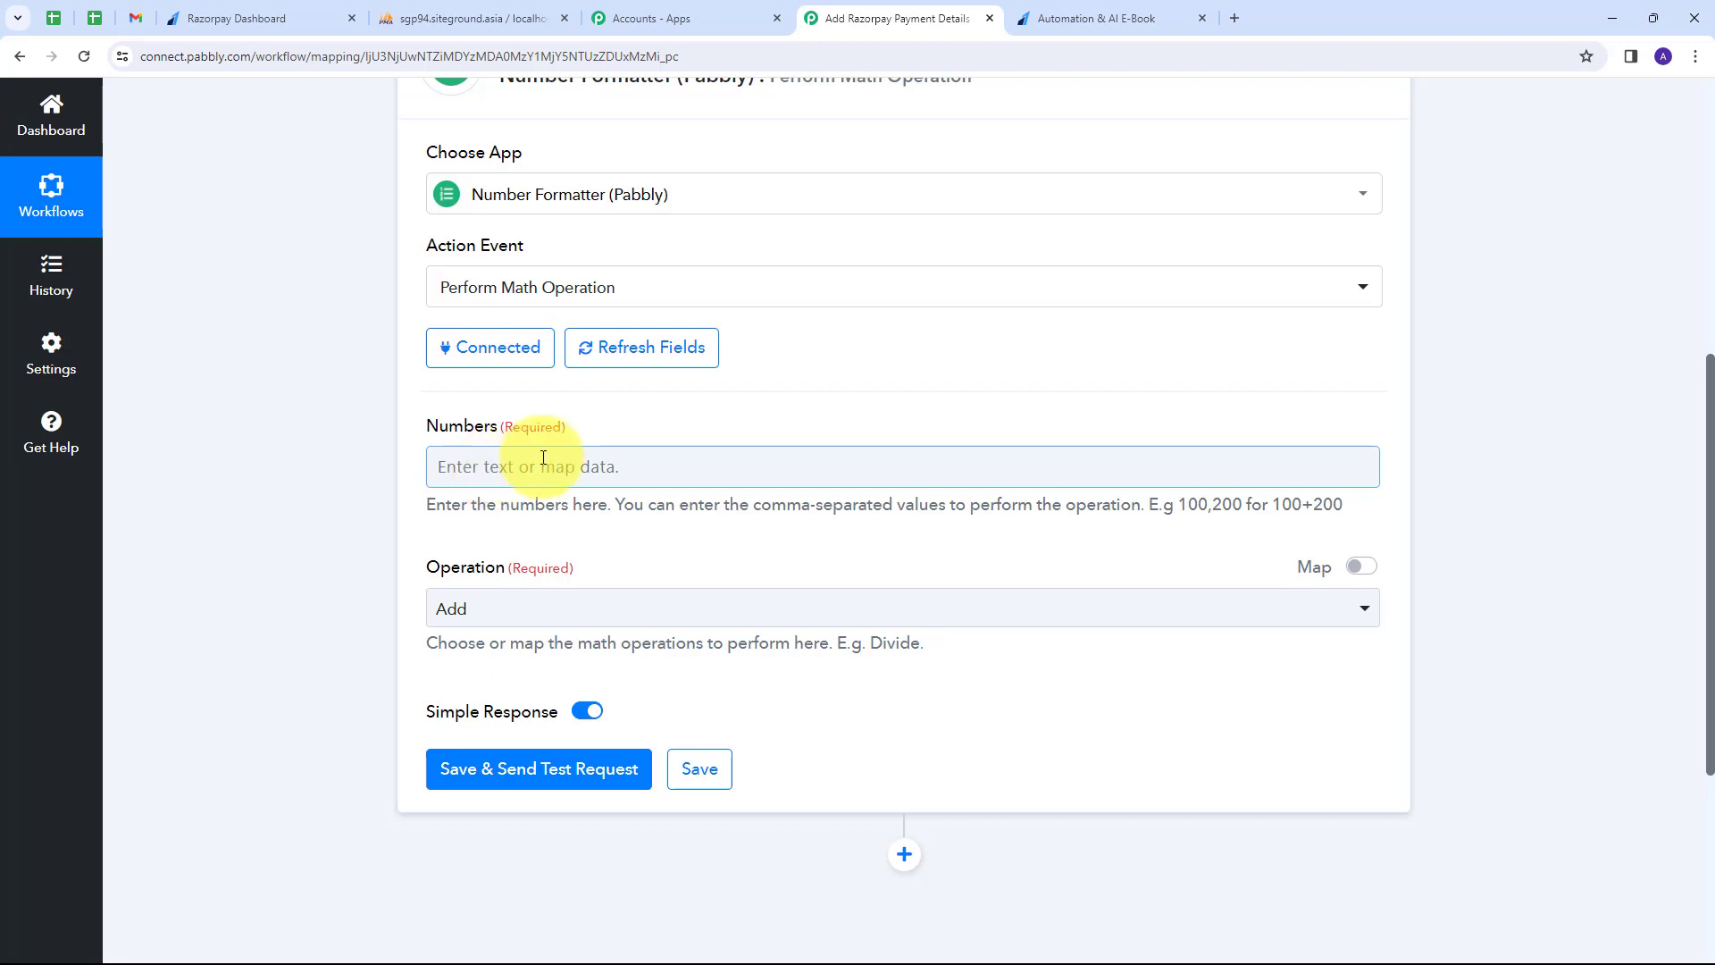
{"action": "left_click", "coordinate": [528, 467]}
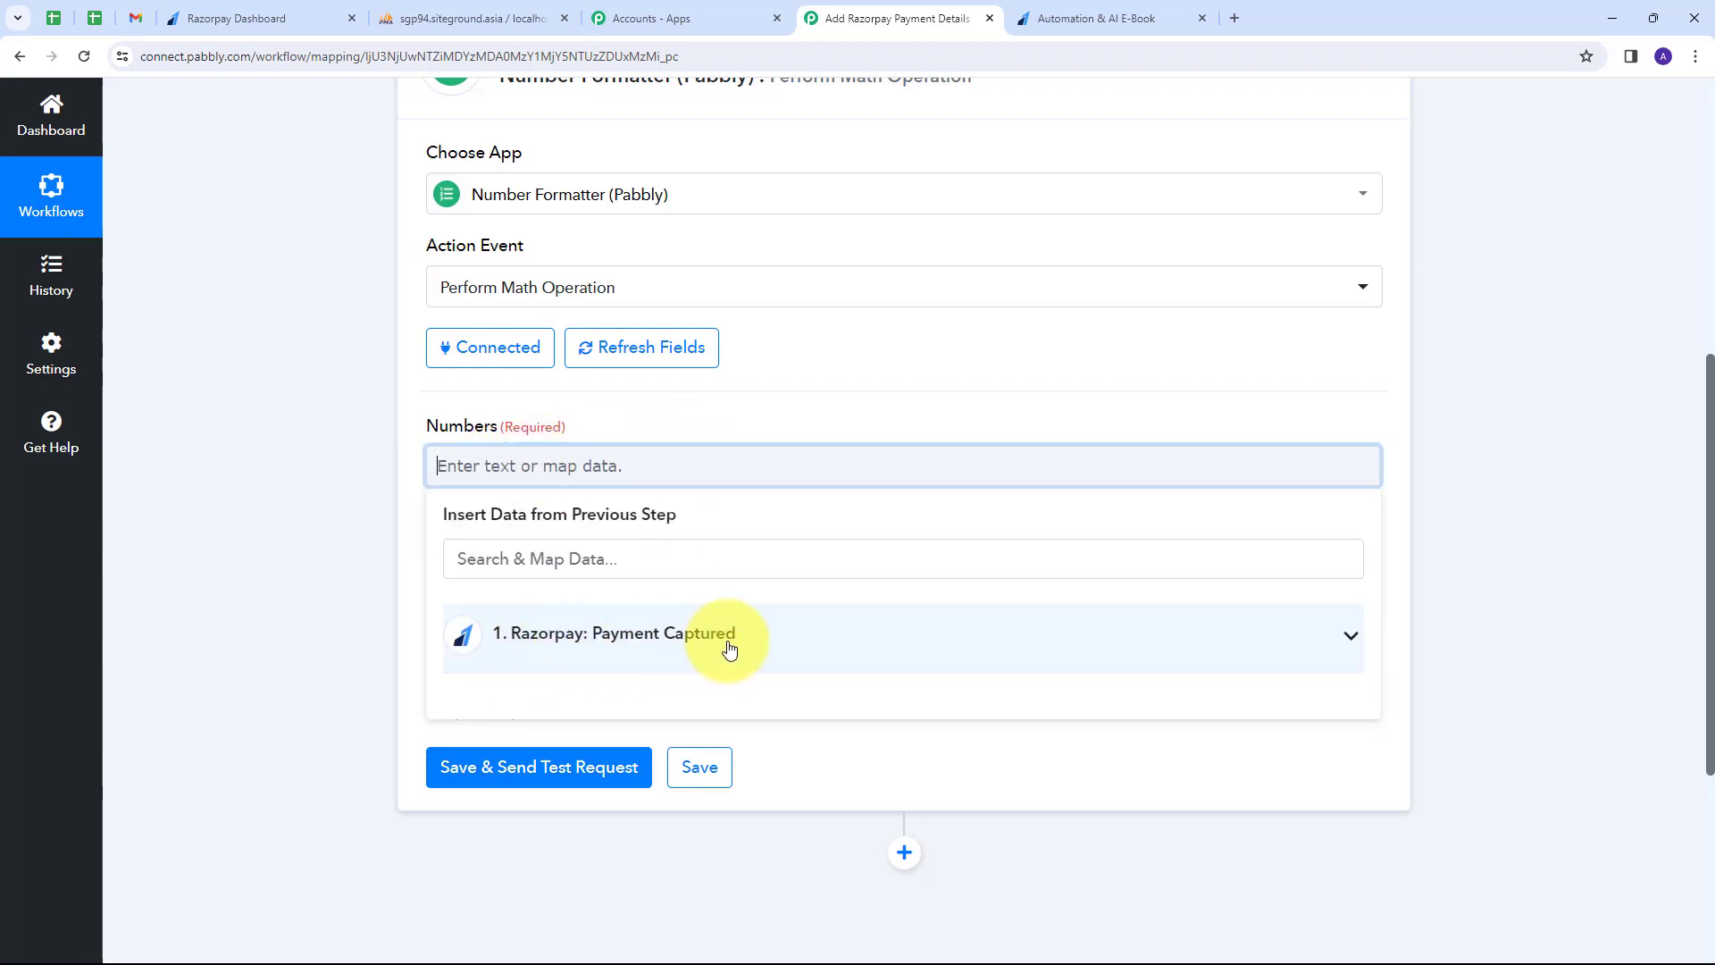
{"action": "left_click", "coordinate": [729, 647]}
{"action": "scroll", "coordinate": [824, 636], "scroll_direction": "down", "scroll_amount": 10}
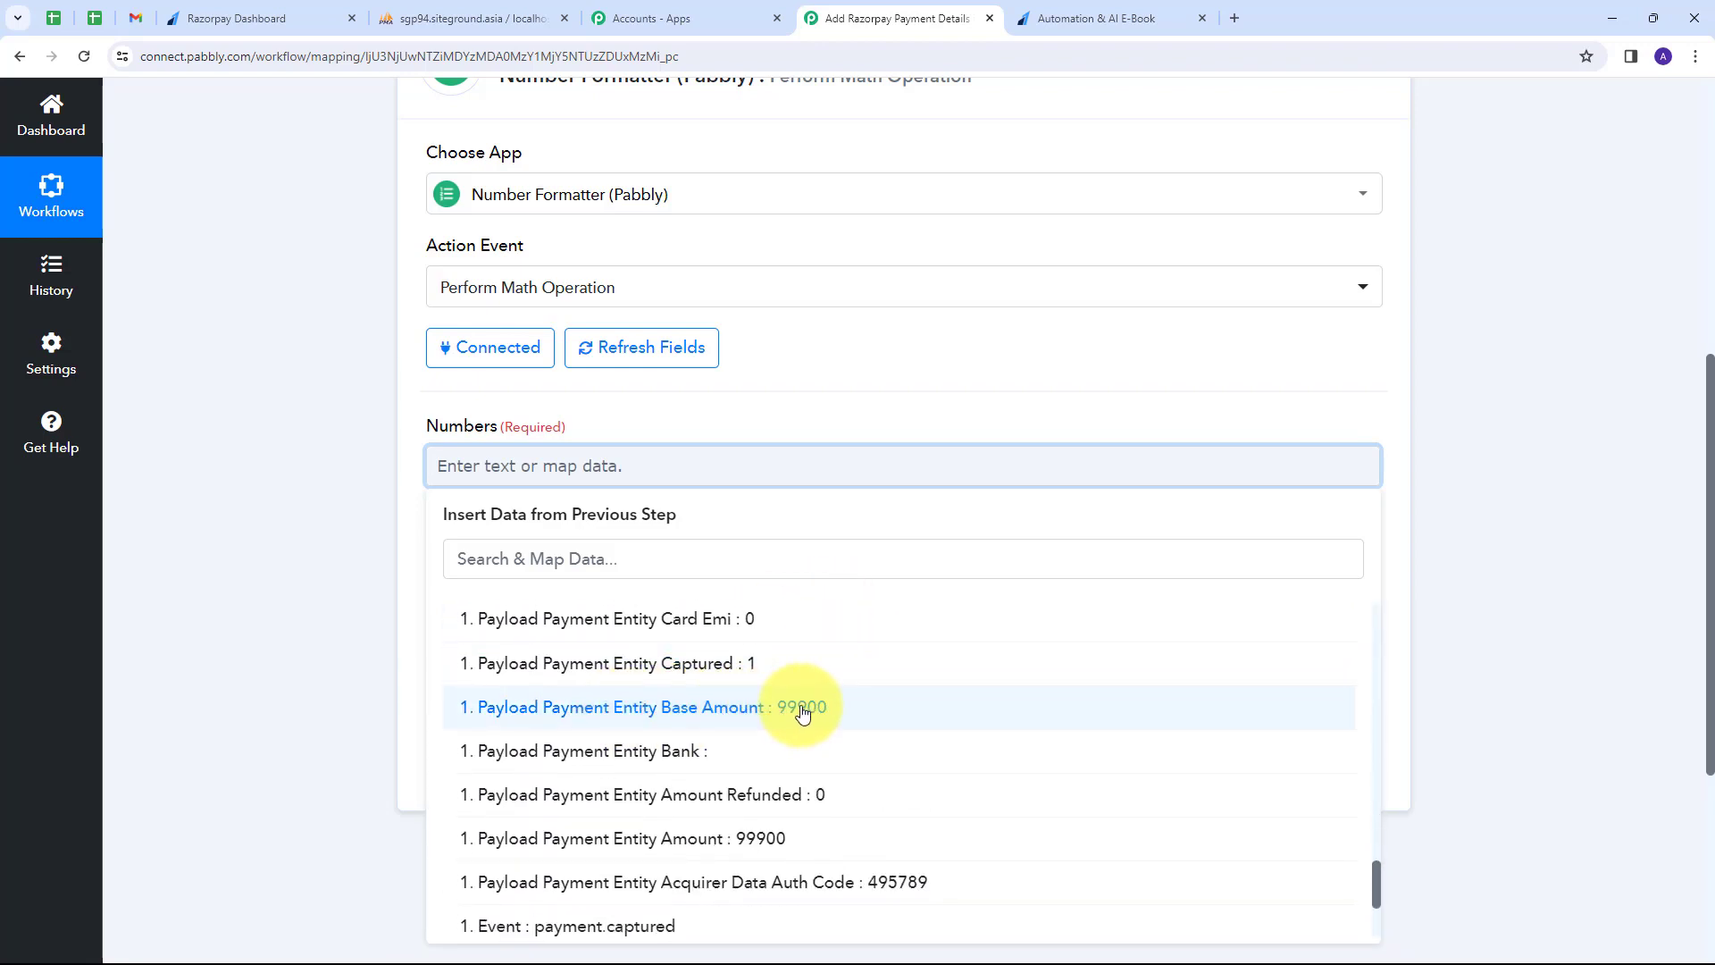
{"action": "left_click", "coordinate": [802, 707]}
{"action": "left_click", "coordinate": [538, 453]}
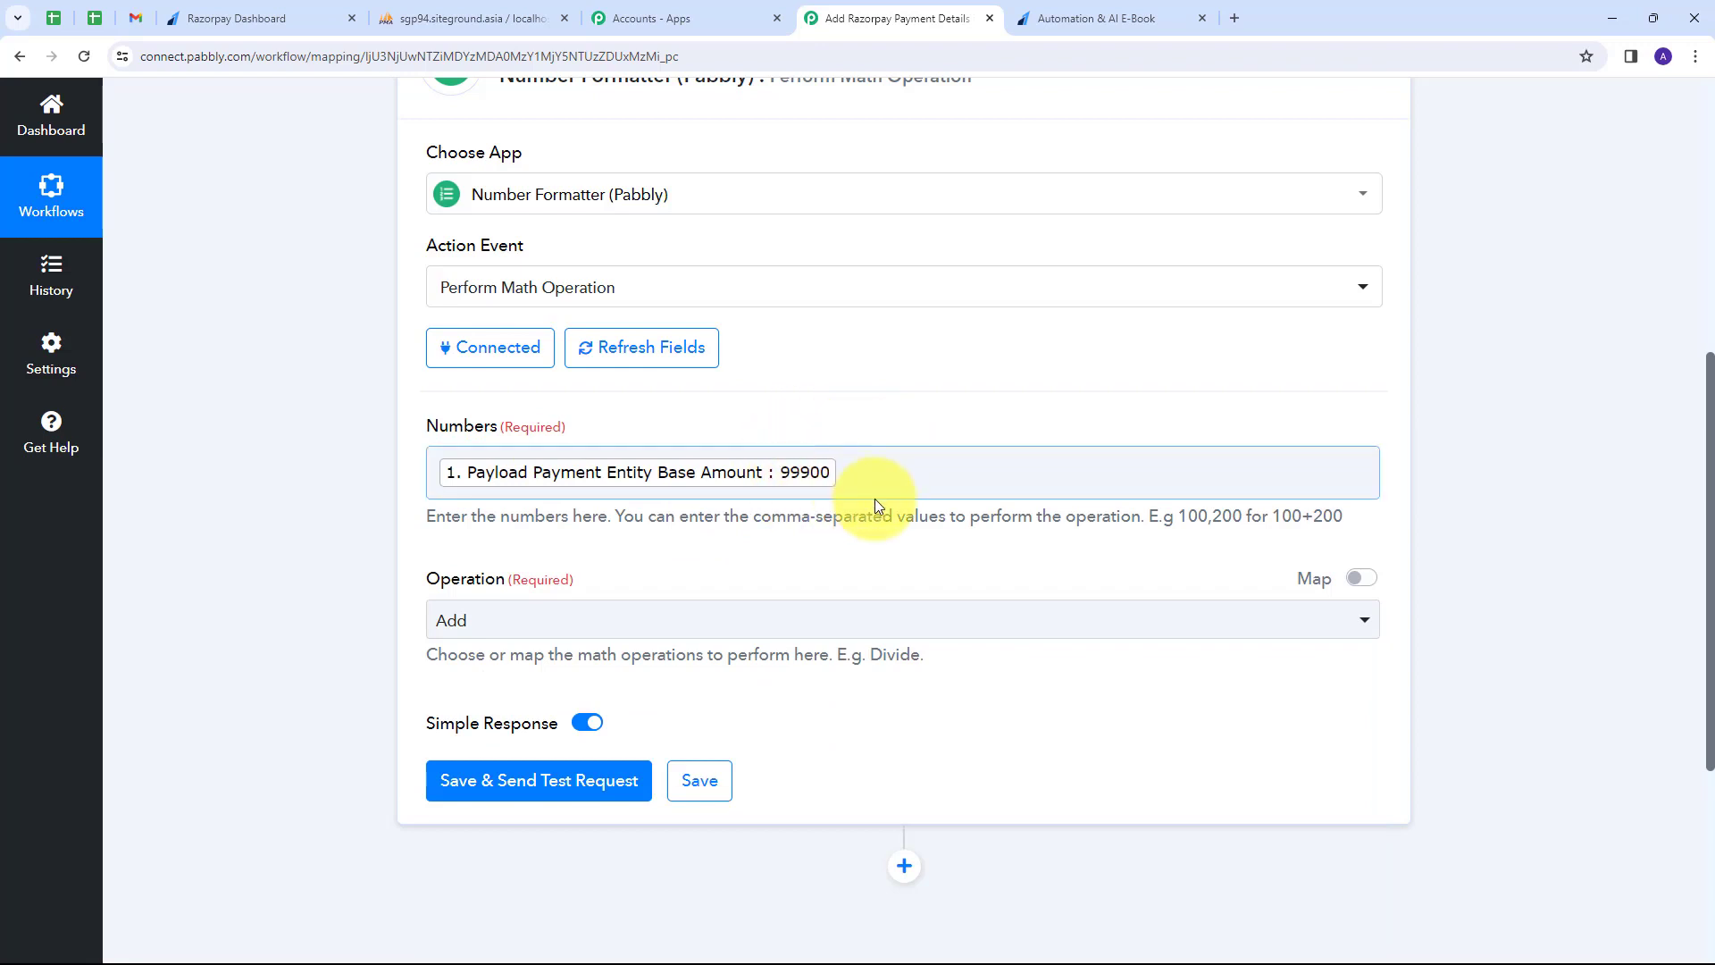
{"action": "left_click", "coordinate": [841, 483]}
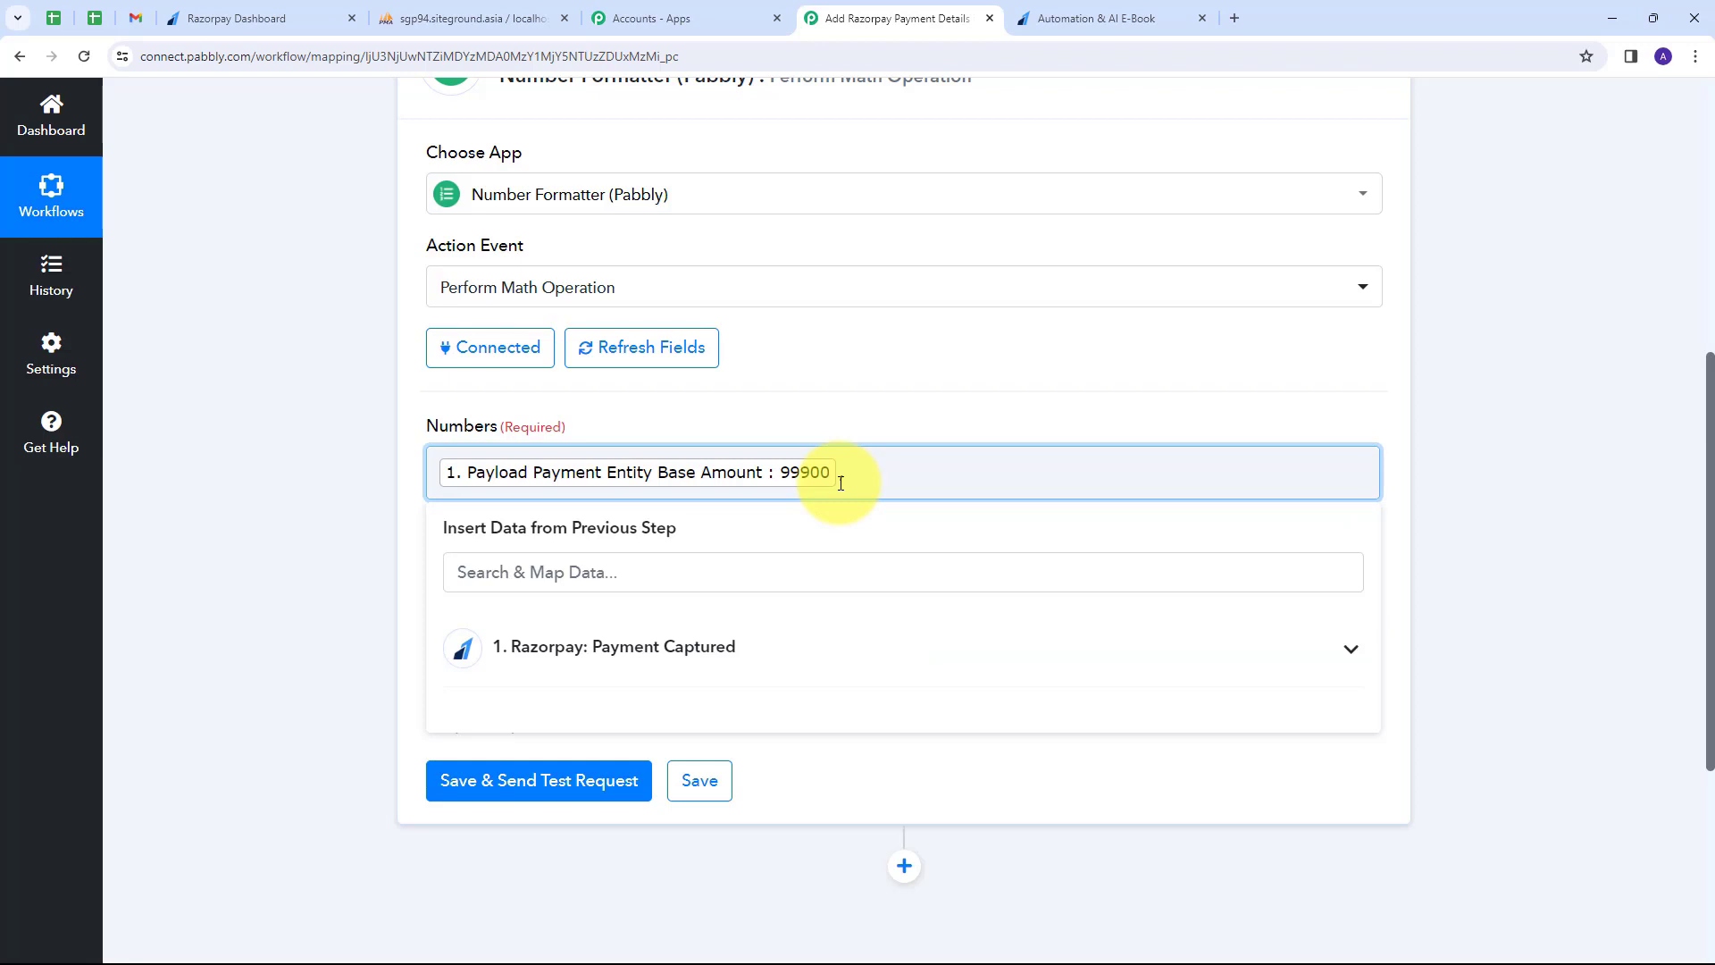
{"action": "left_click", "coordinate": [879, 380]}
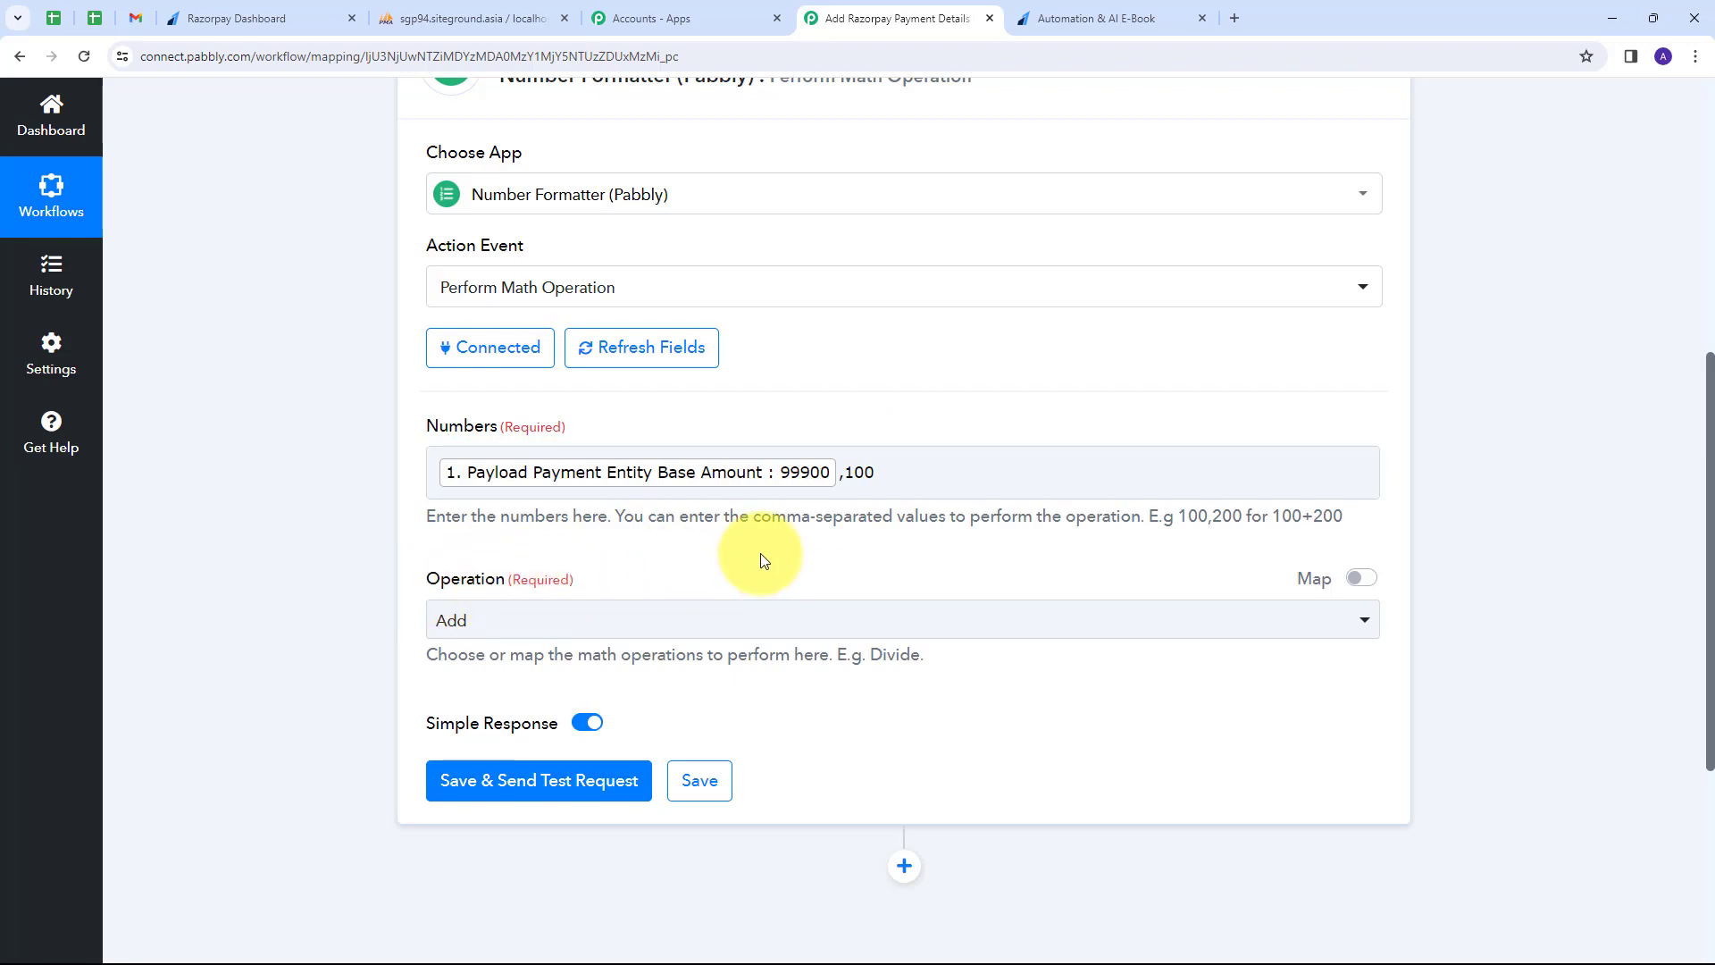
{"action": "scroll", "coordinate": [759, 560], "scroll_direction": "down", "scroll_amount": 1}
{"action": "left_click", "coordinate": [745, 536]}
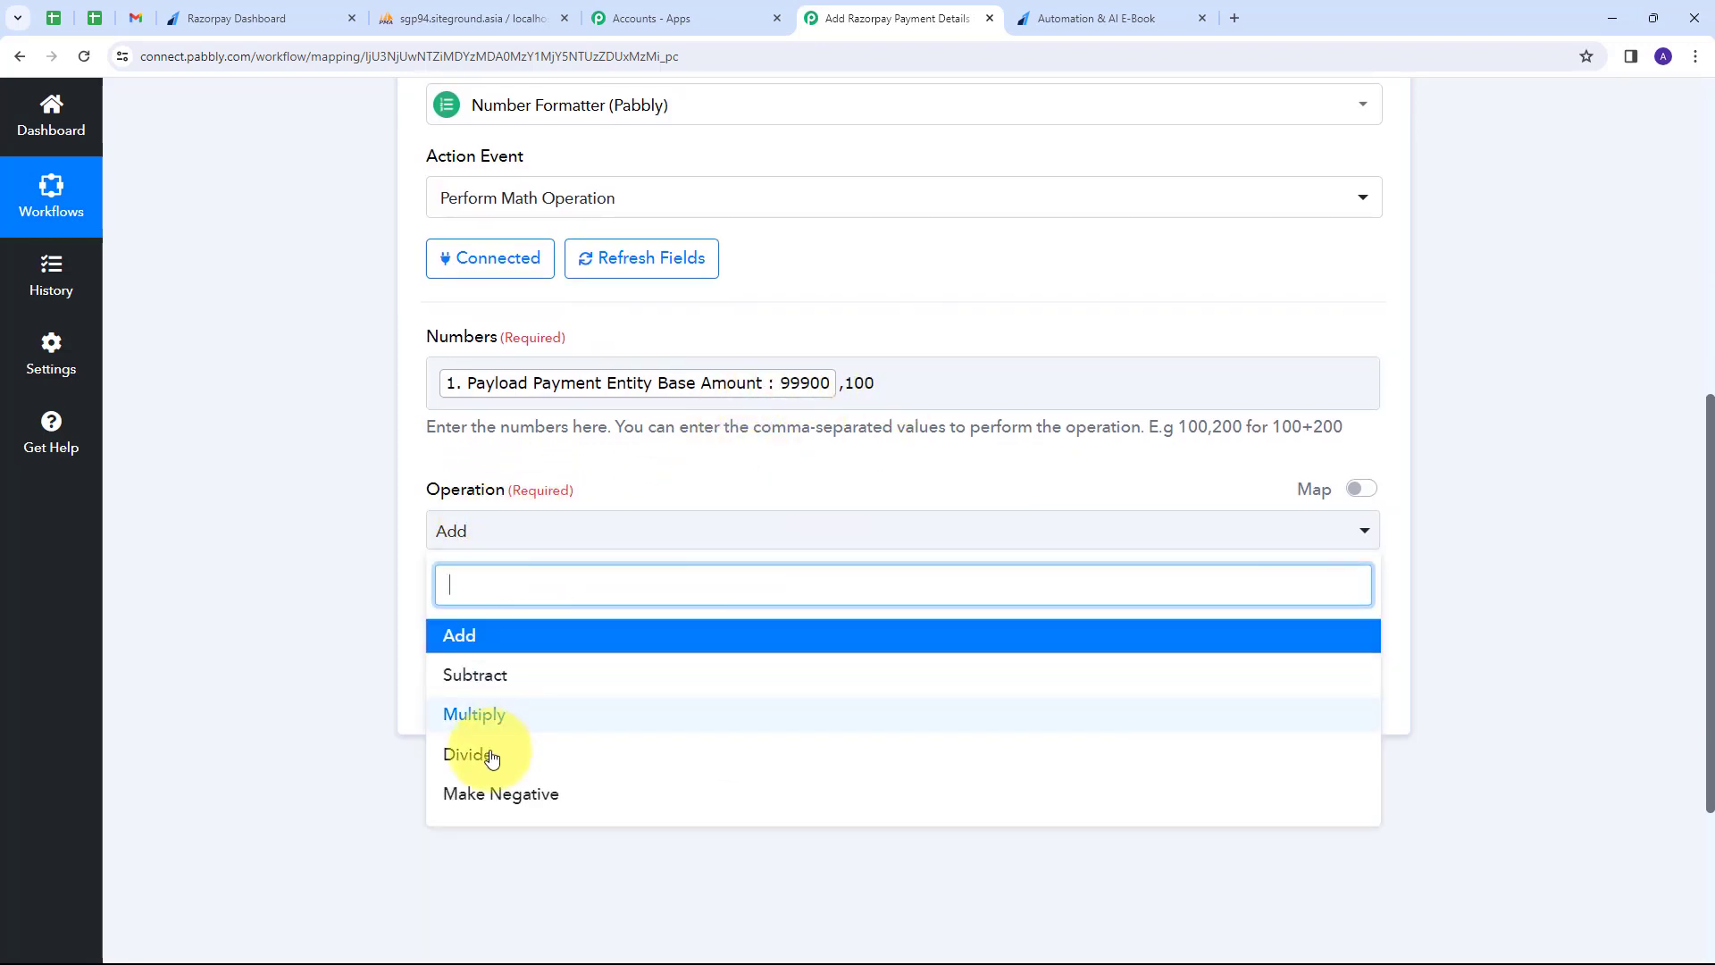
{"action": "left_click", "coordinate": [464, 767]}
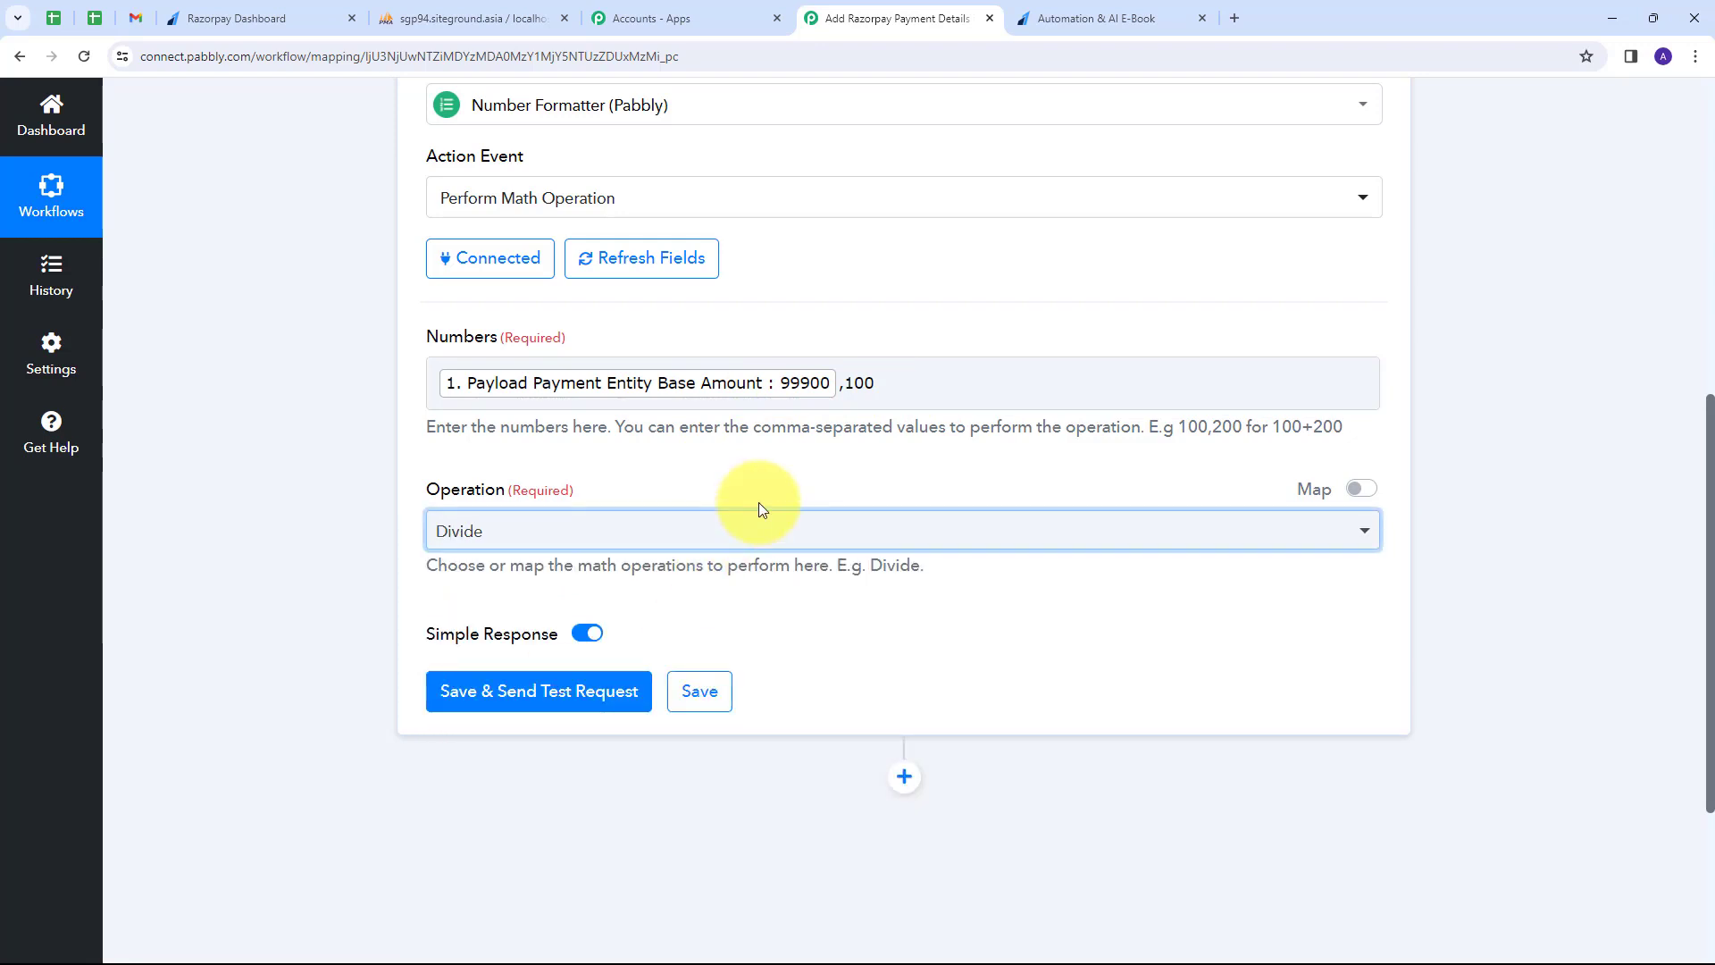
Save and test the math step, confirming the returned Result is 999.
{"action": "left_click", "coordinate": [499, 691]}
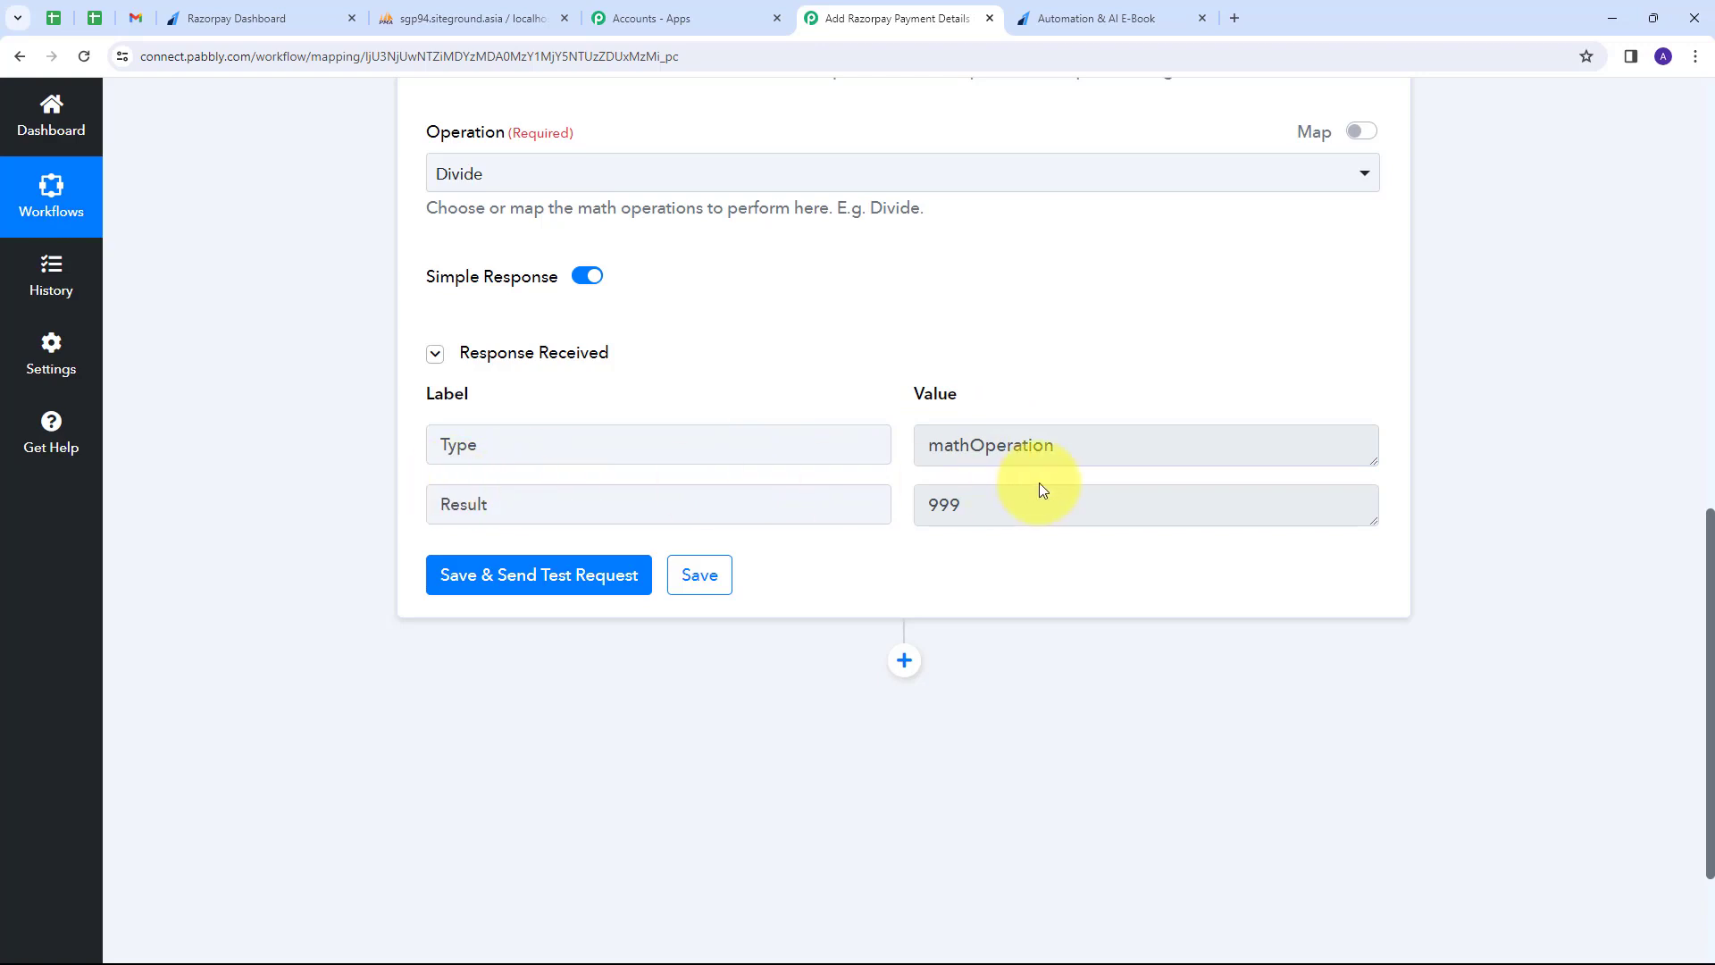
{"action": "left_click_drag", "start_coordinate": [986, 506], "coordinate": [471, 456]}
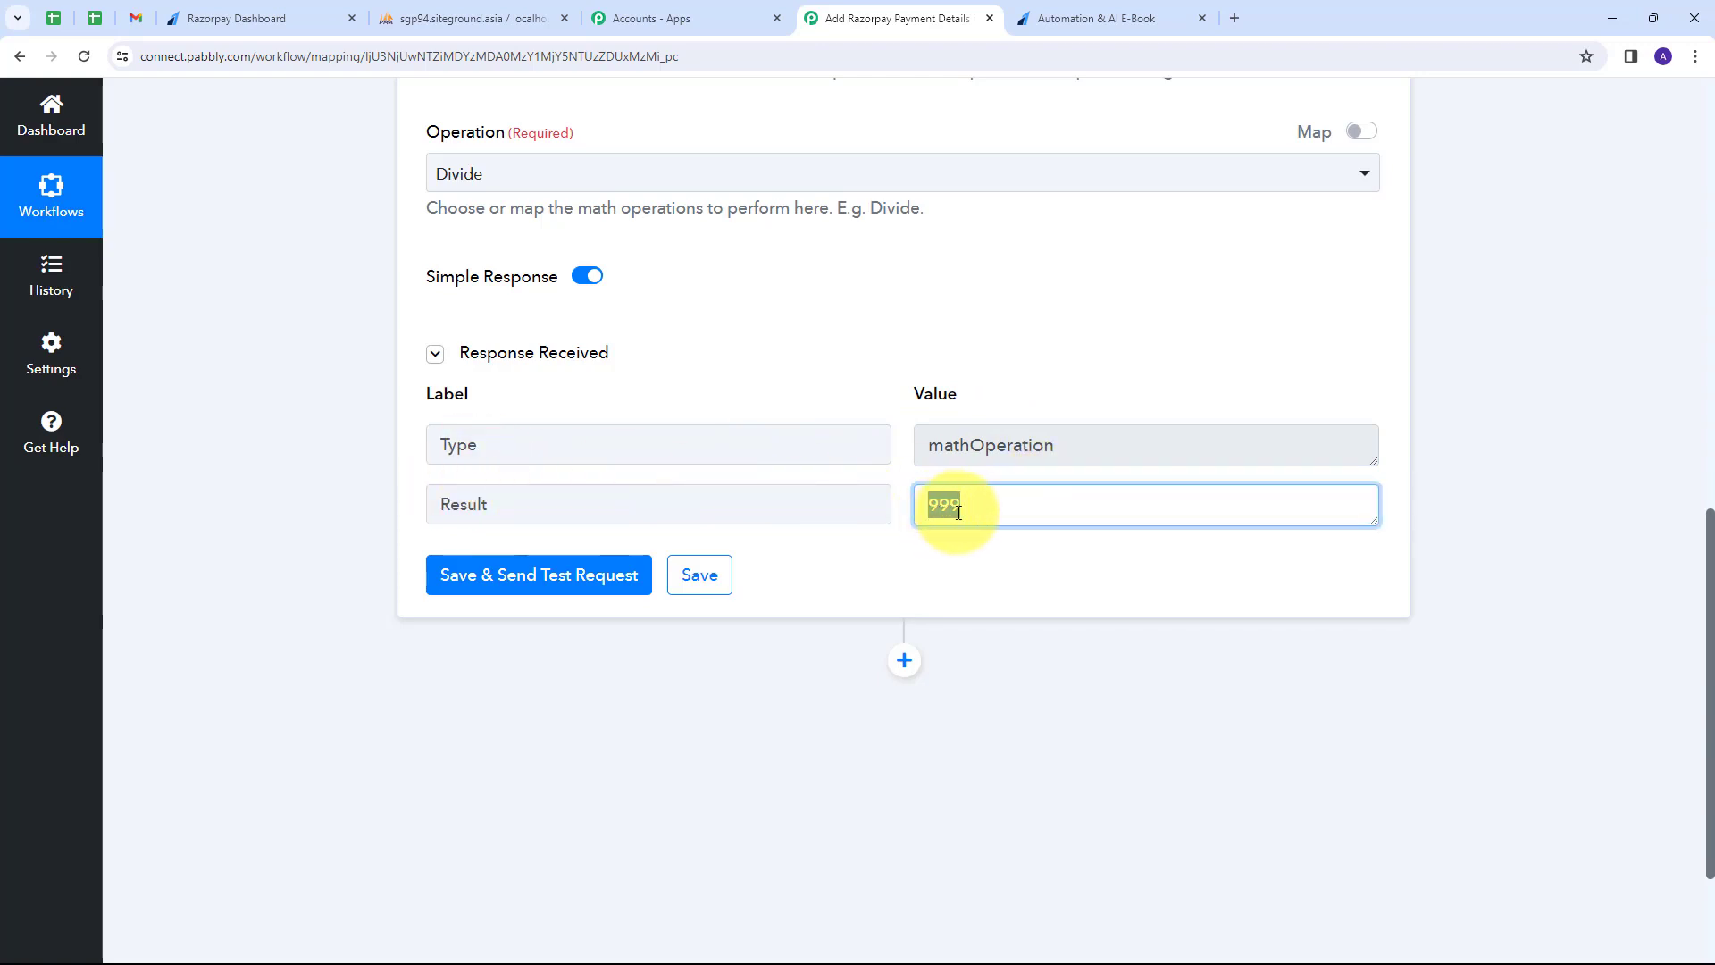
{"action": "left_click", "coordinate": [882, 364]}
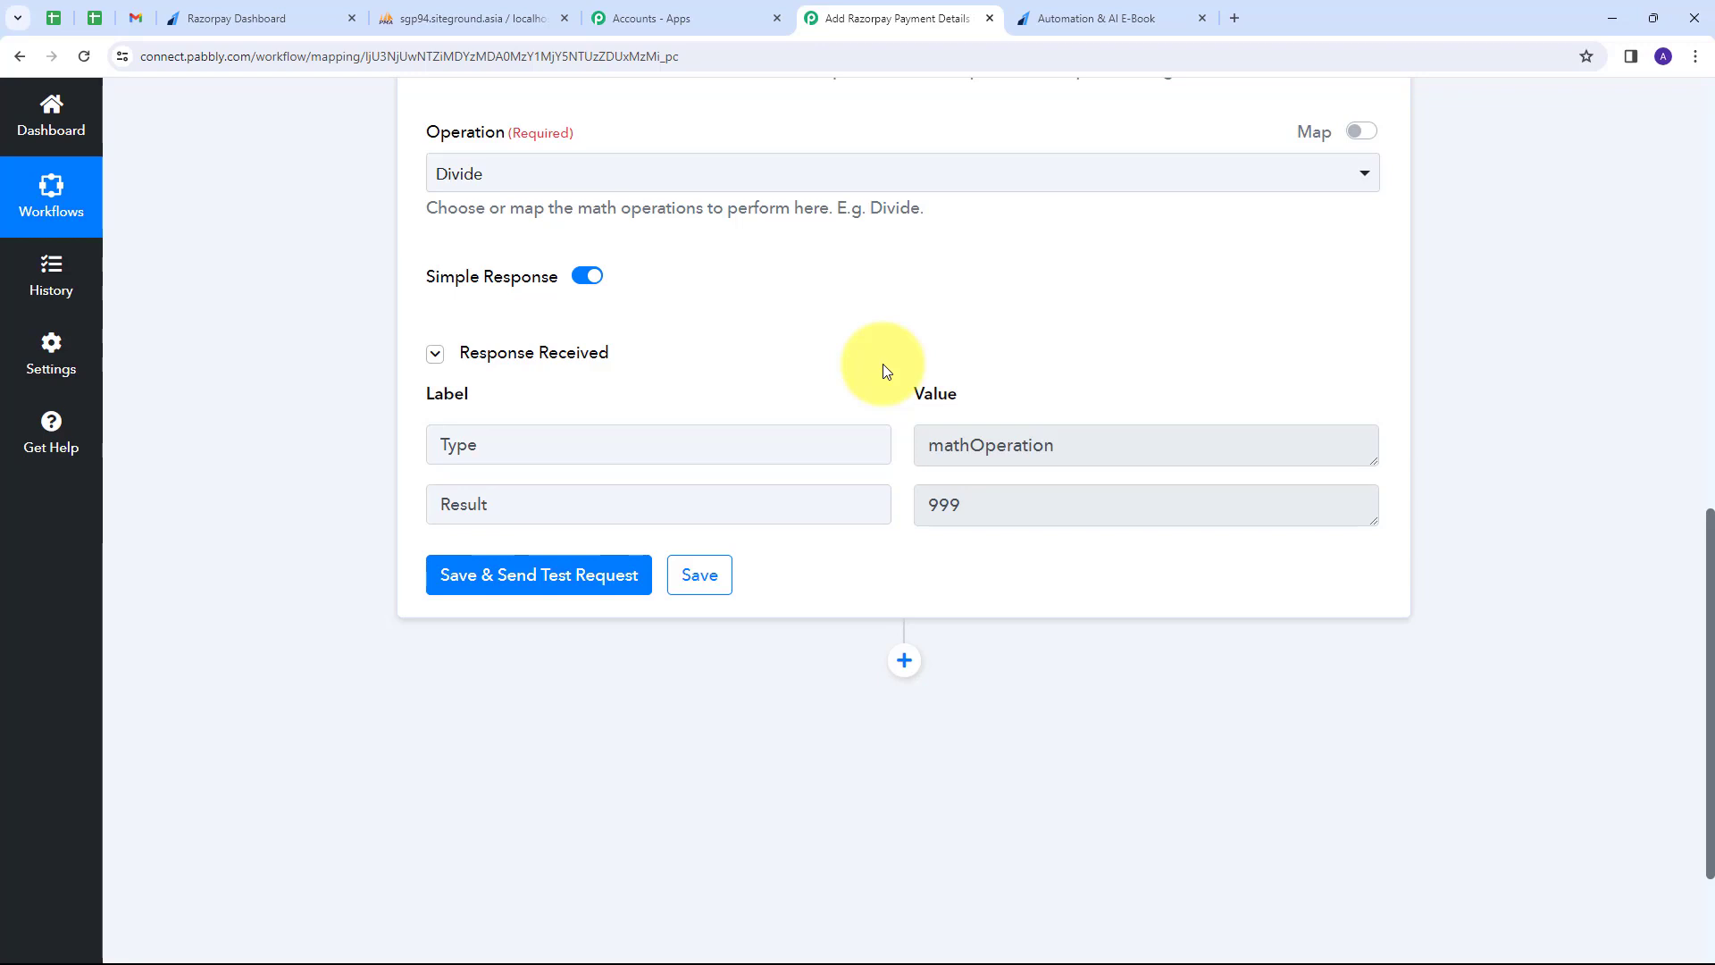
{"action": "scroll", "coordinate": [882, 370], "scroll_direction": "down", "scroll_amount": 2}
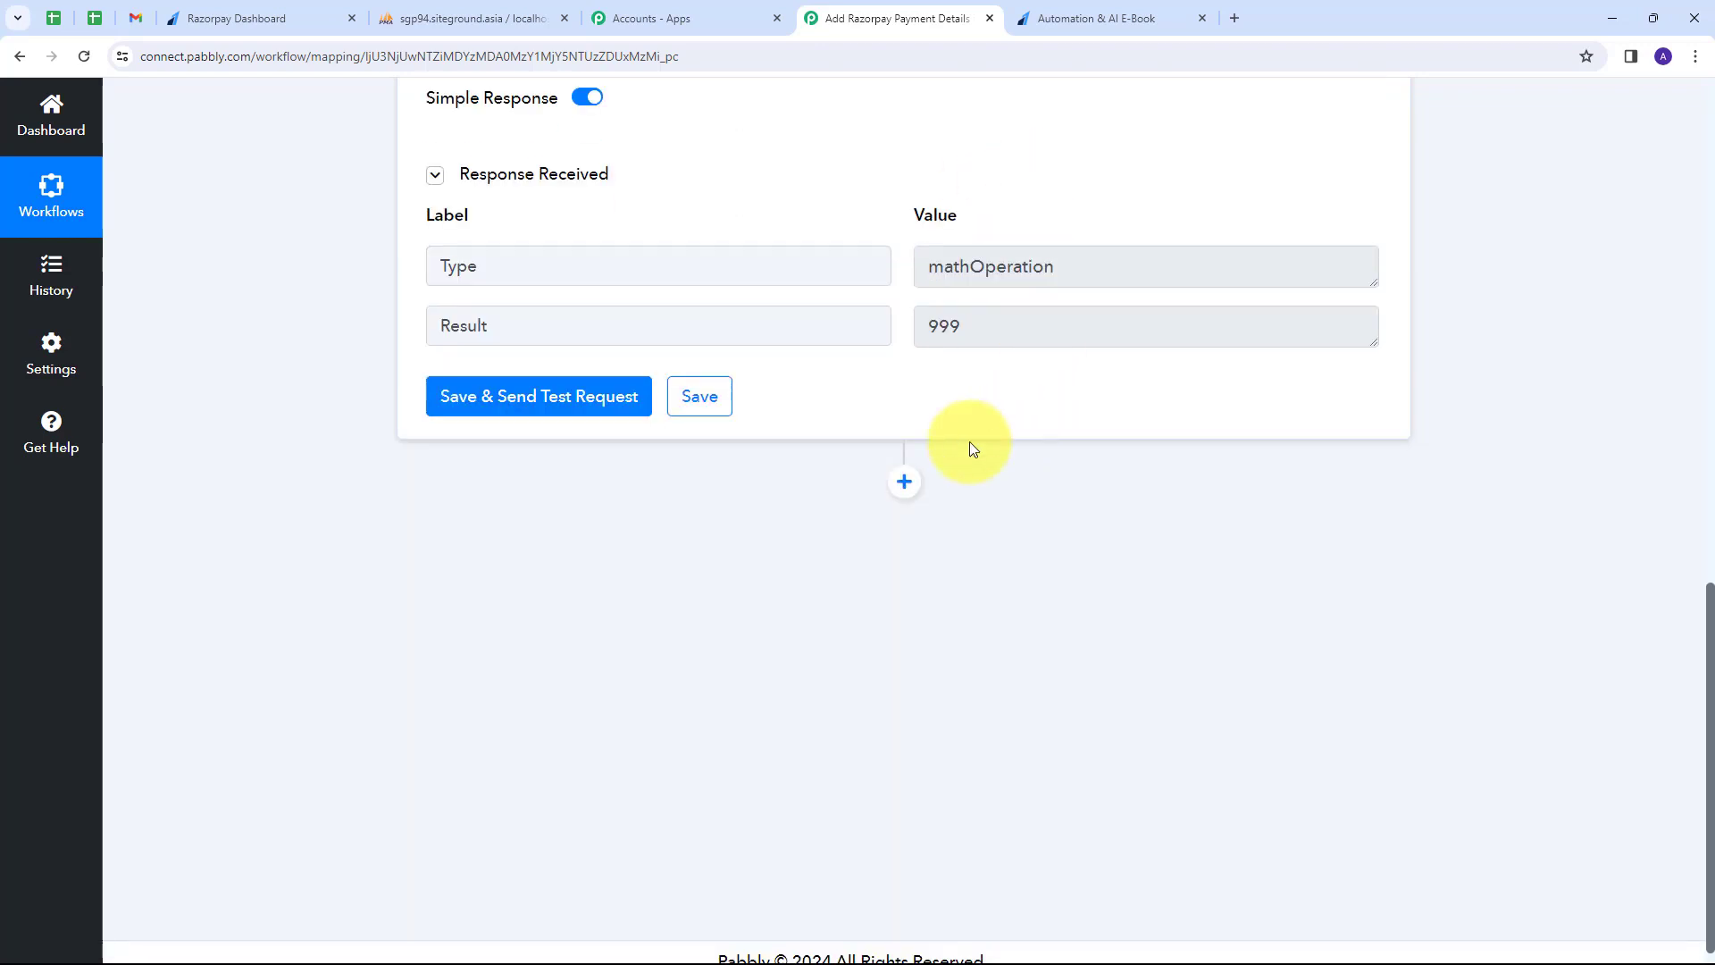
Add a MySQL action step after the math step using the Insert Row event.
{"action": "left_click", "coordinate": [905, 482]}
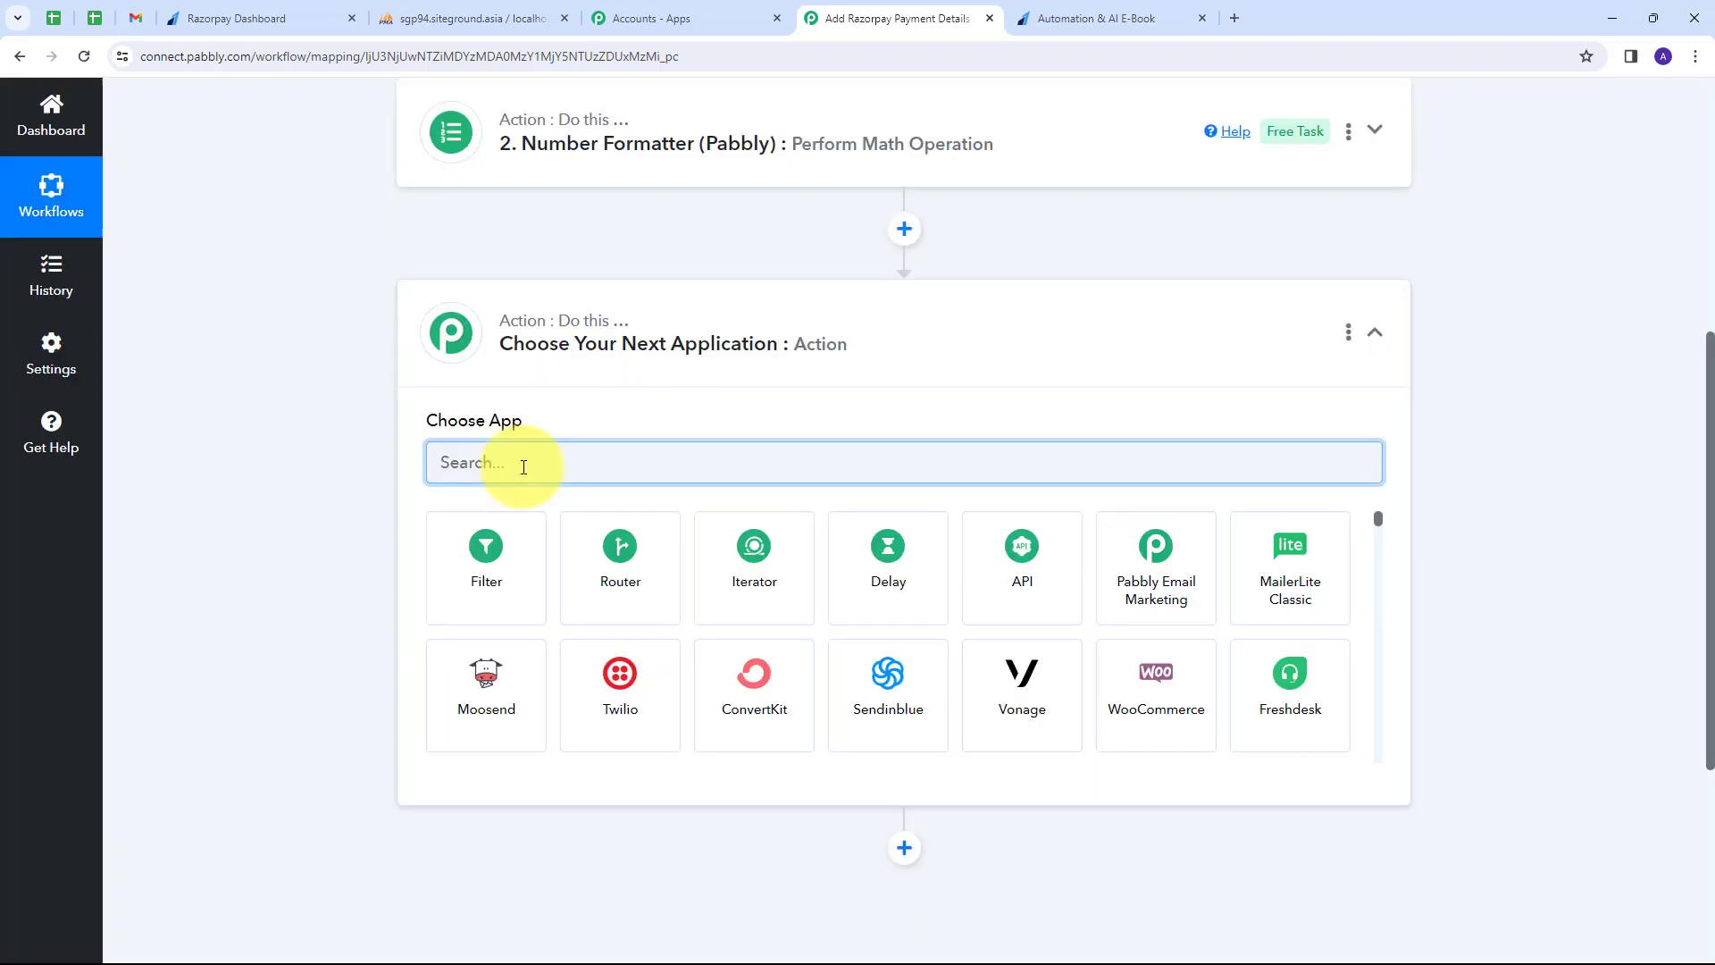
{"action": "type", "text": "M"}
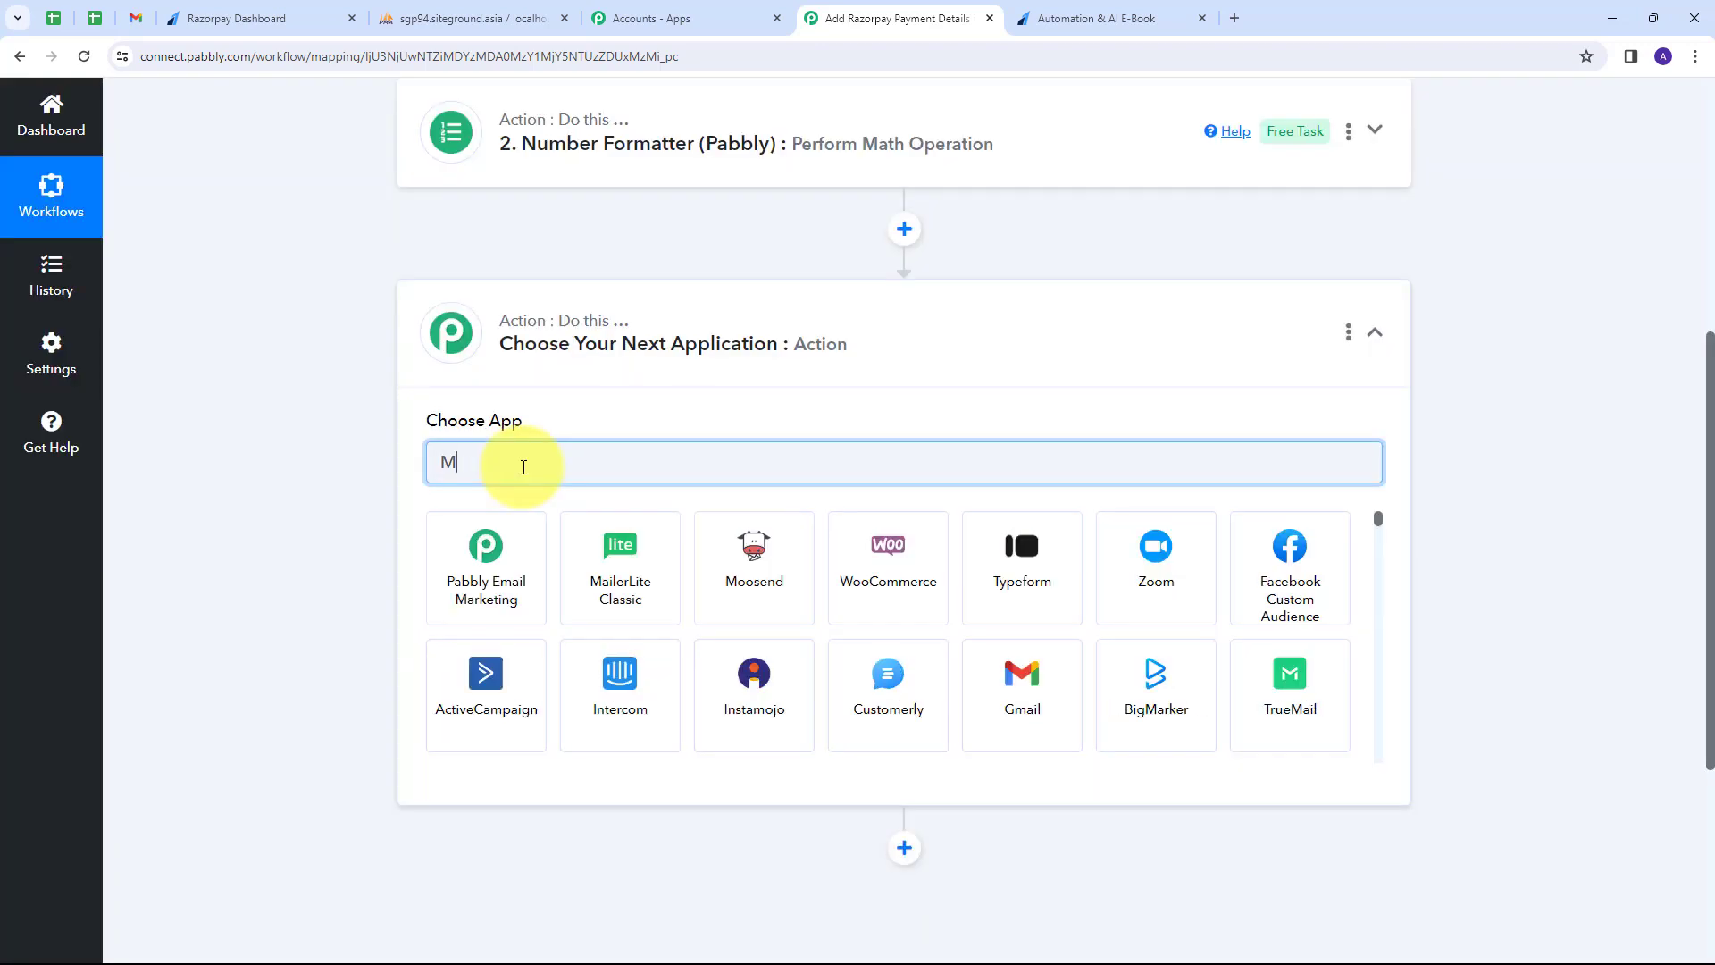
{"action": "type", "text": "ySQL"}
{"action": "left_click", "coordinate": [478, 560]}
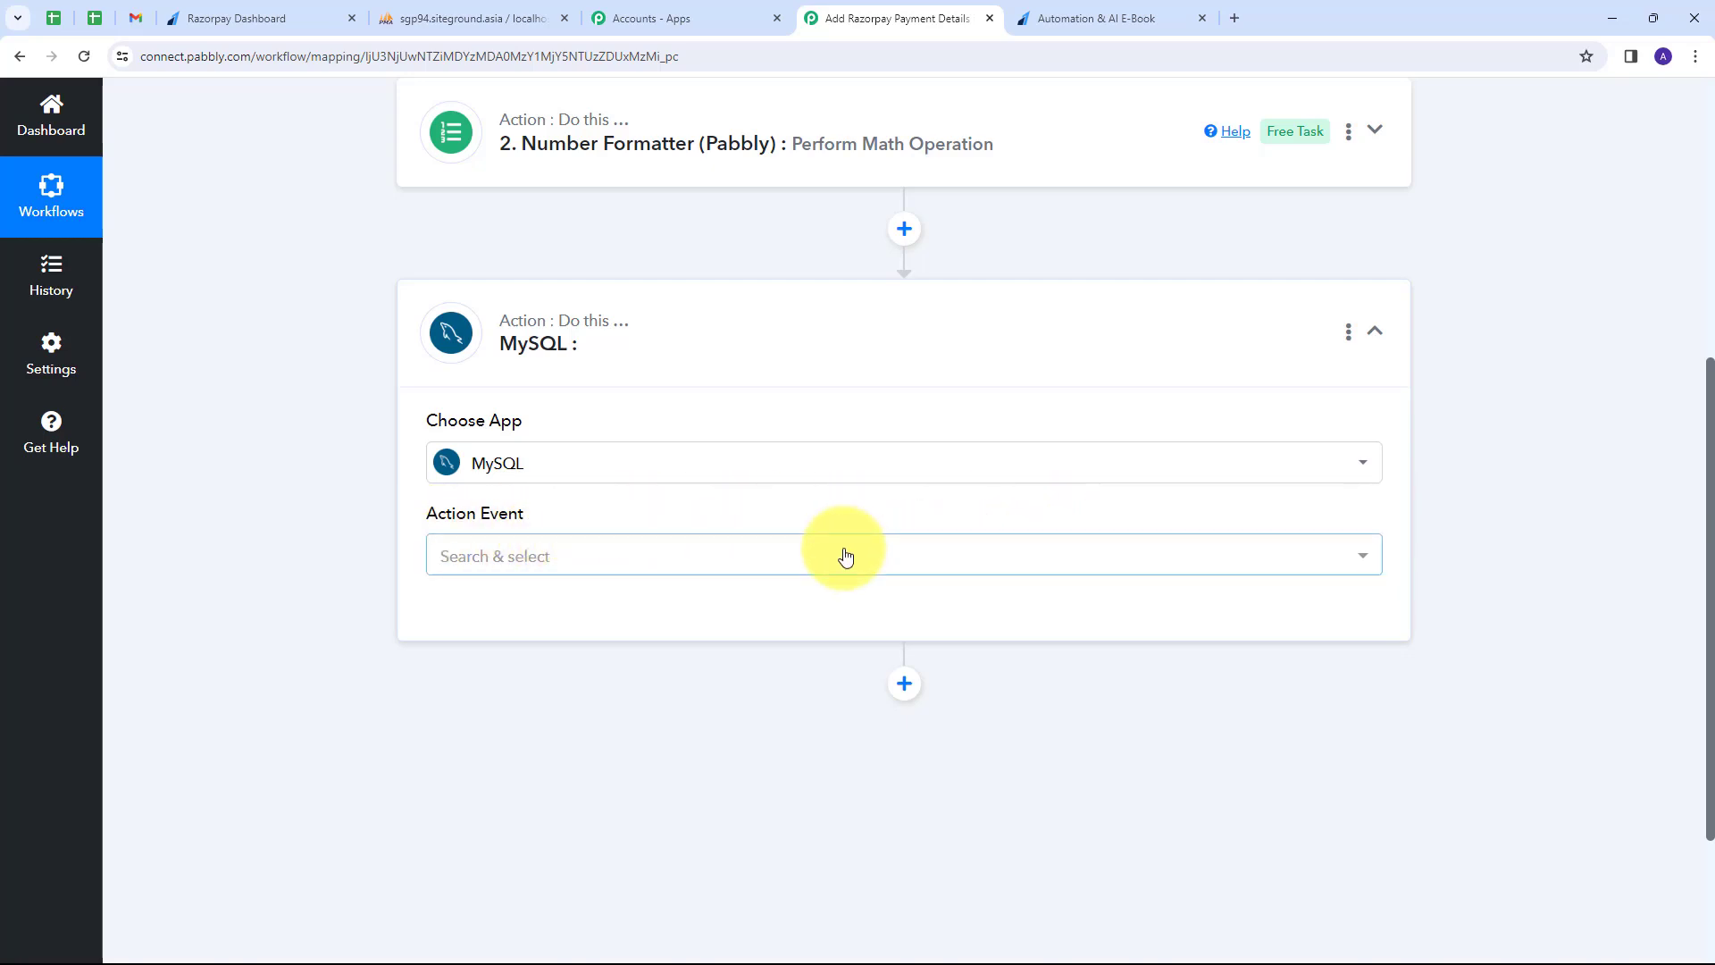
{"action": "left_click", "coordinate": [812, 565]}
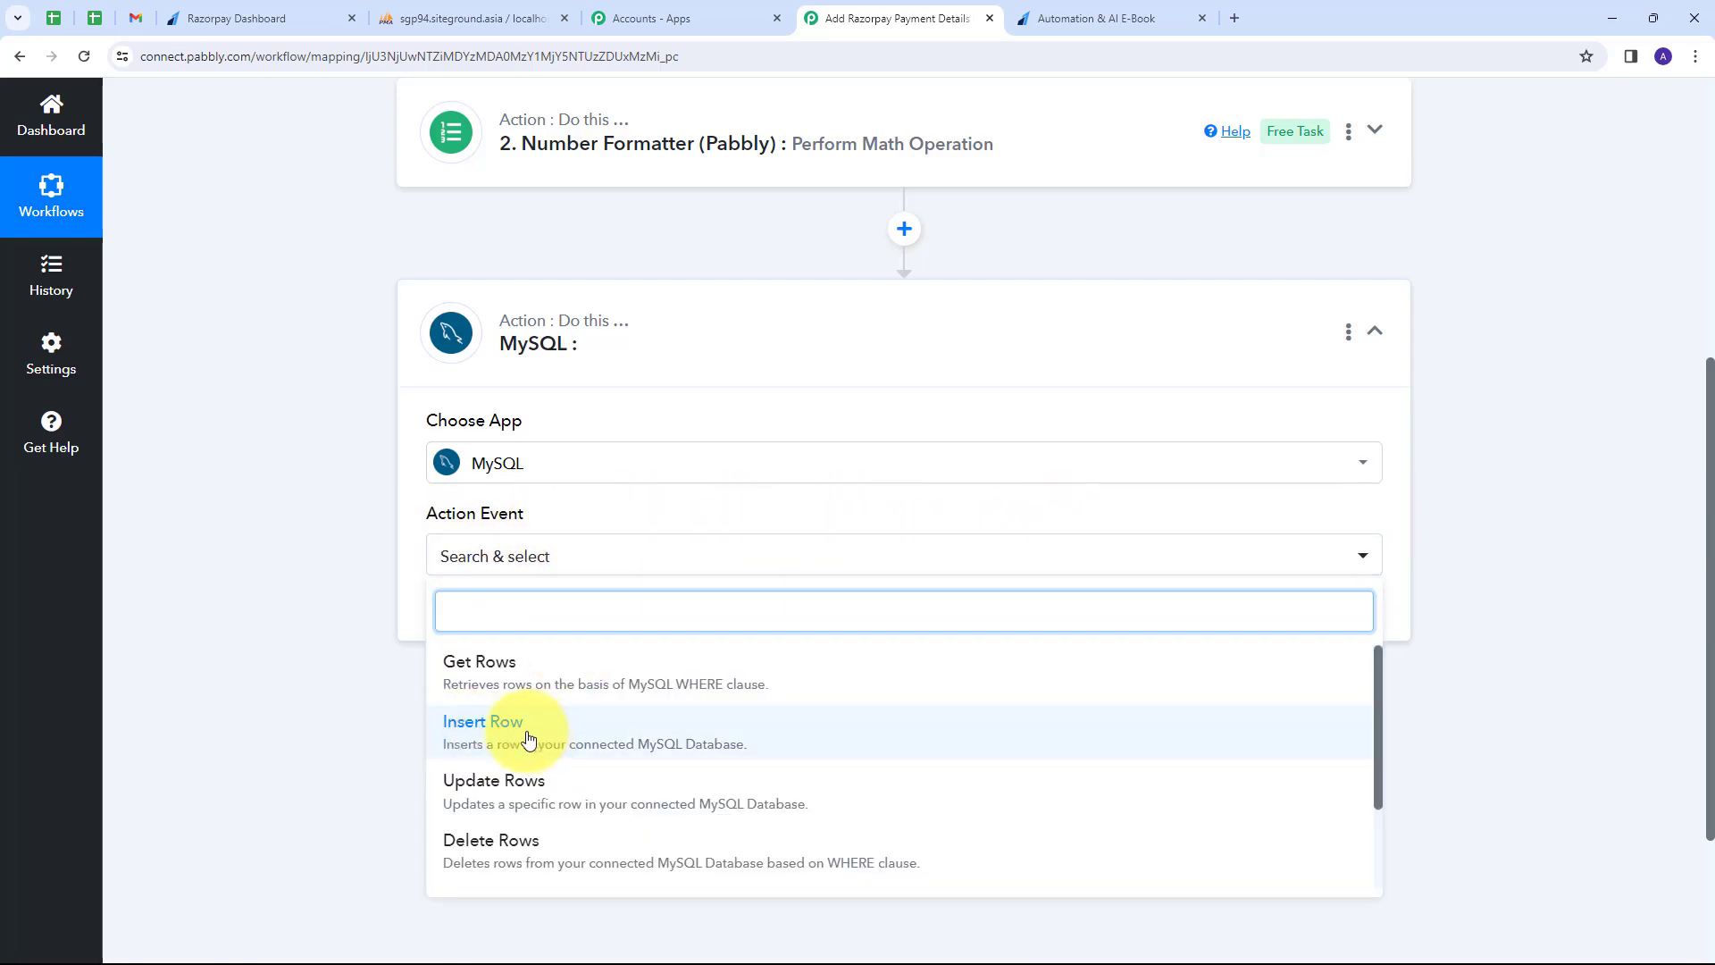
{"action": "left_click", "coordinate": [528, 738]}
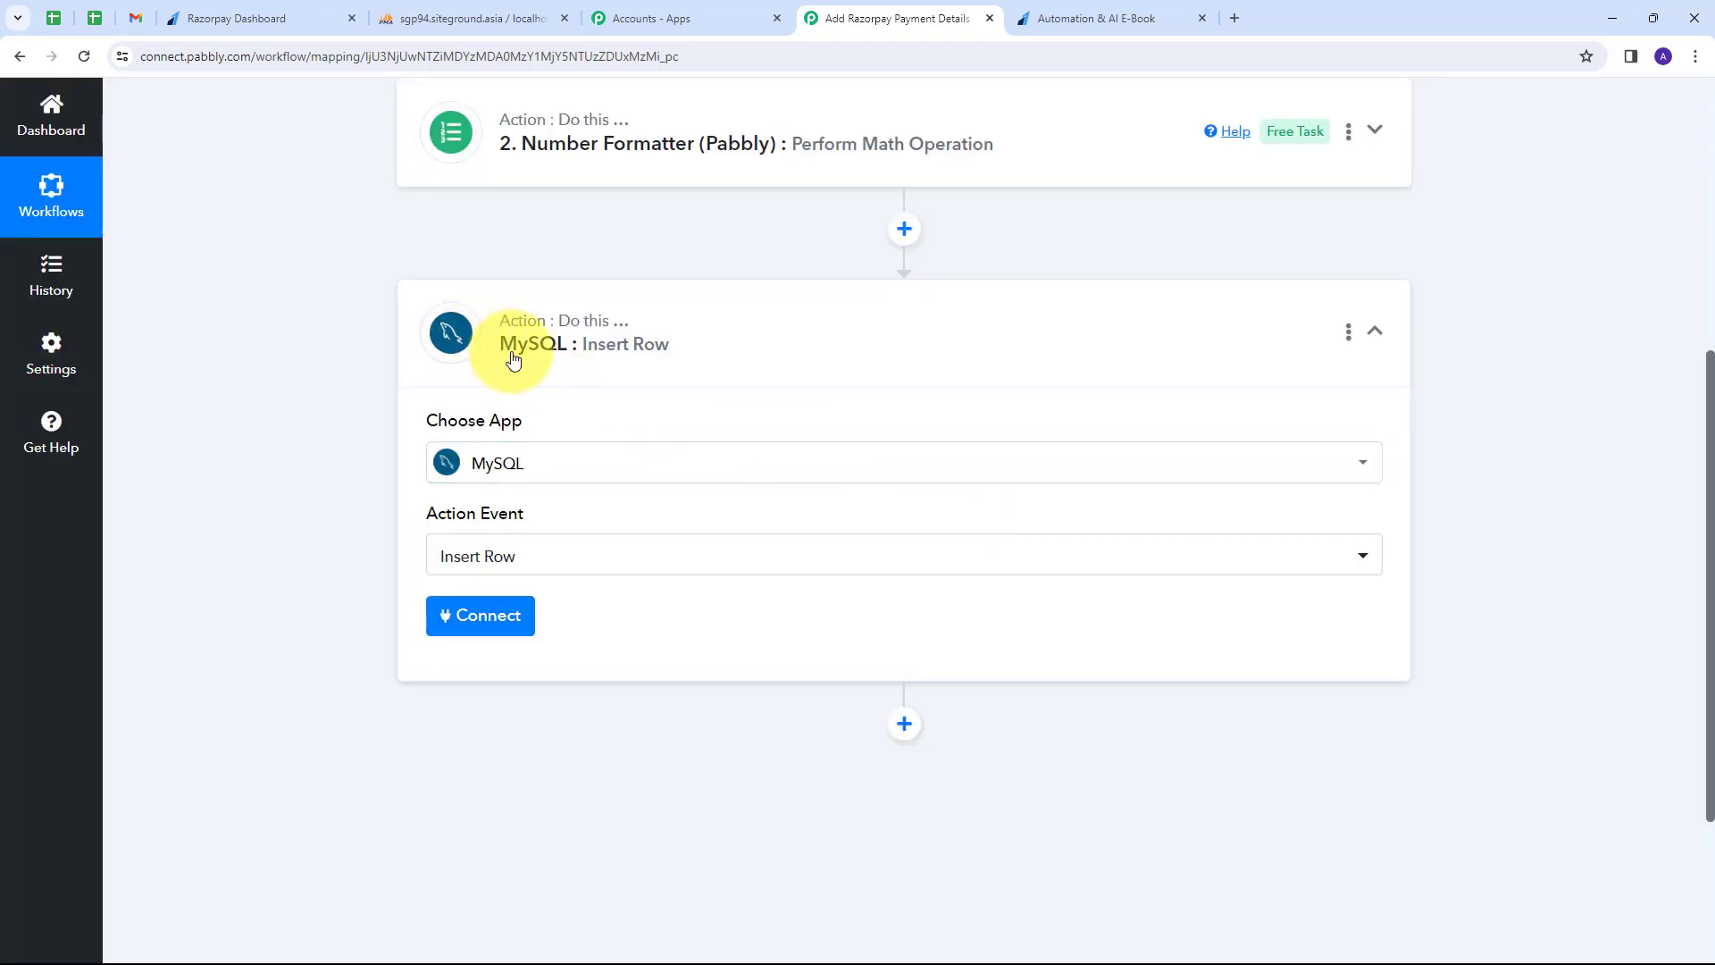
Connect the MySQL step through the existing MySQL #13 connection and save it.
{"action": "left_click", "coordinate": [478, 623]}
{"action": "left_click", "coordinate": [849, 309]}
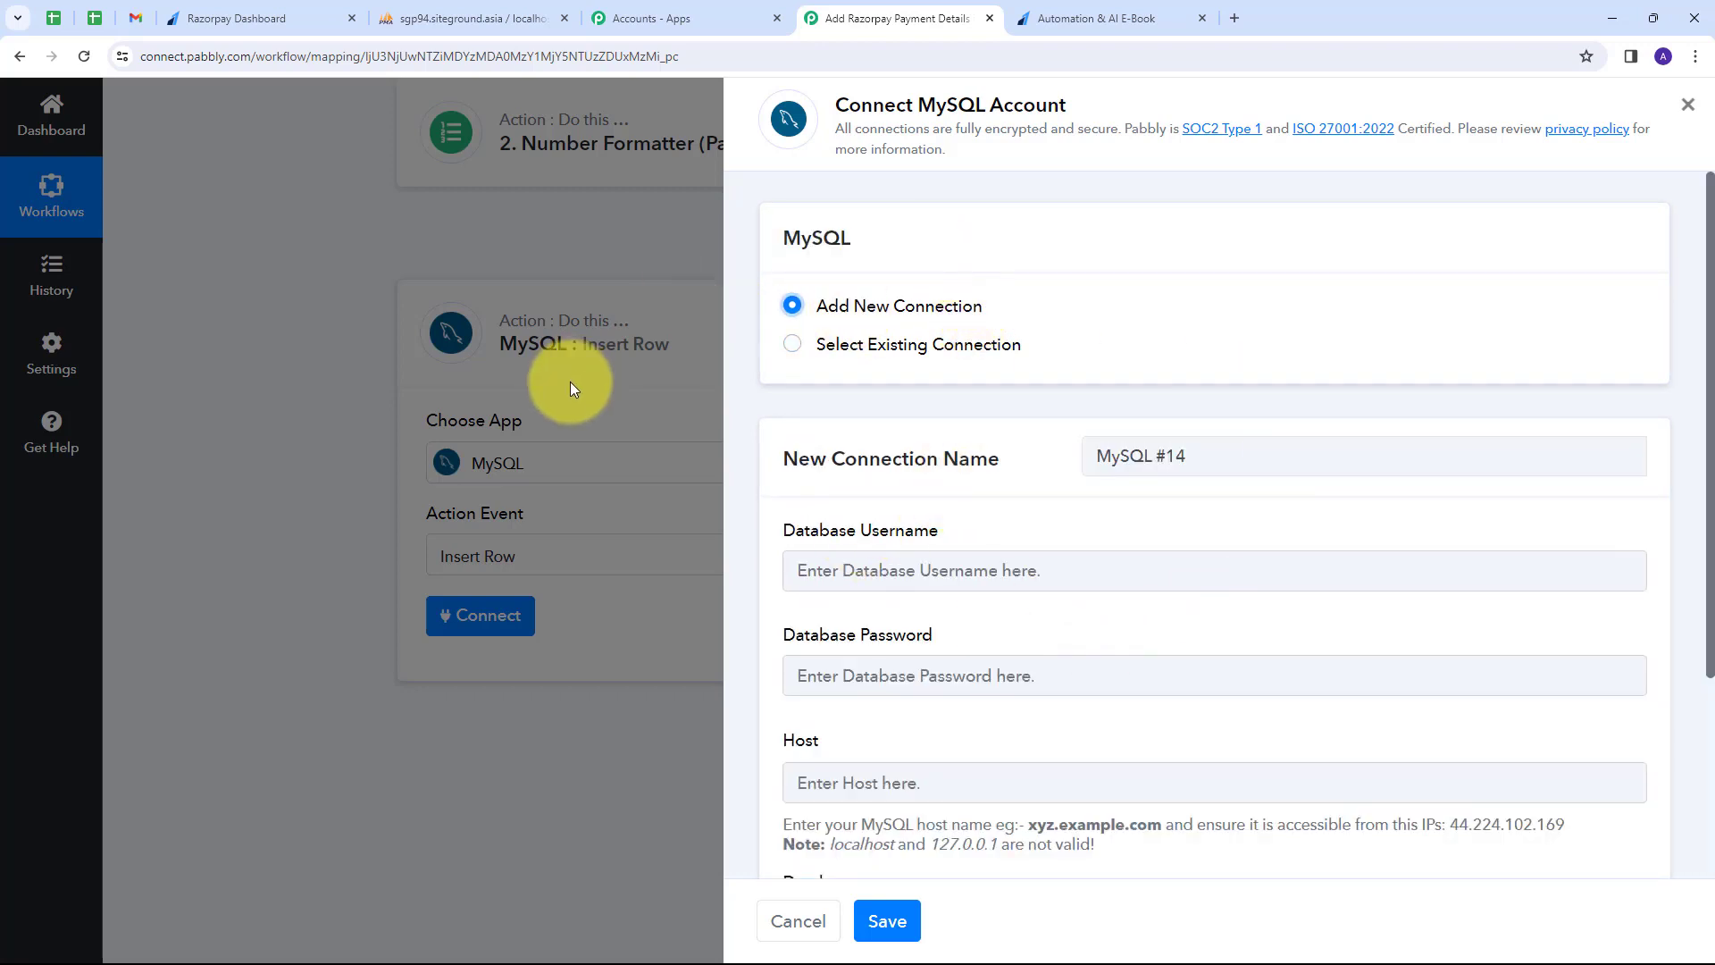
{"action": "scroll", "coordinate": [834, 498], "scroll_direction": "down", "scroll_amount": 3}
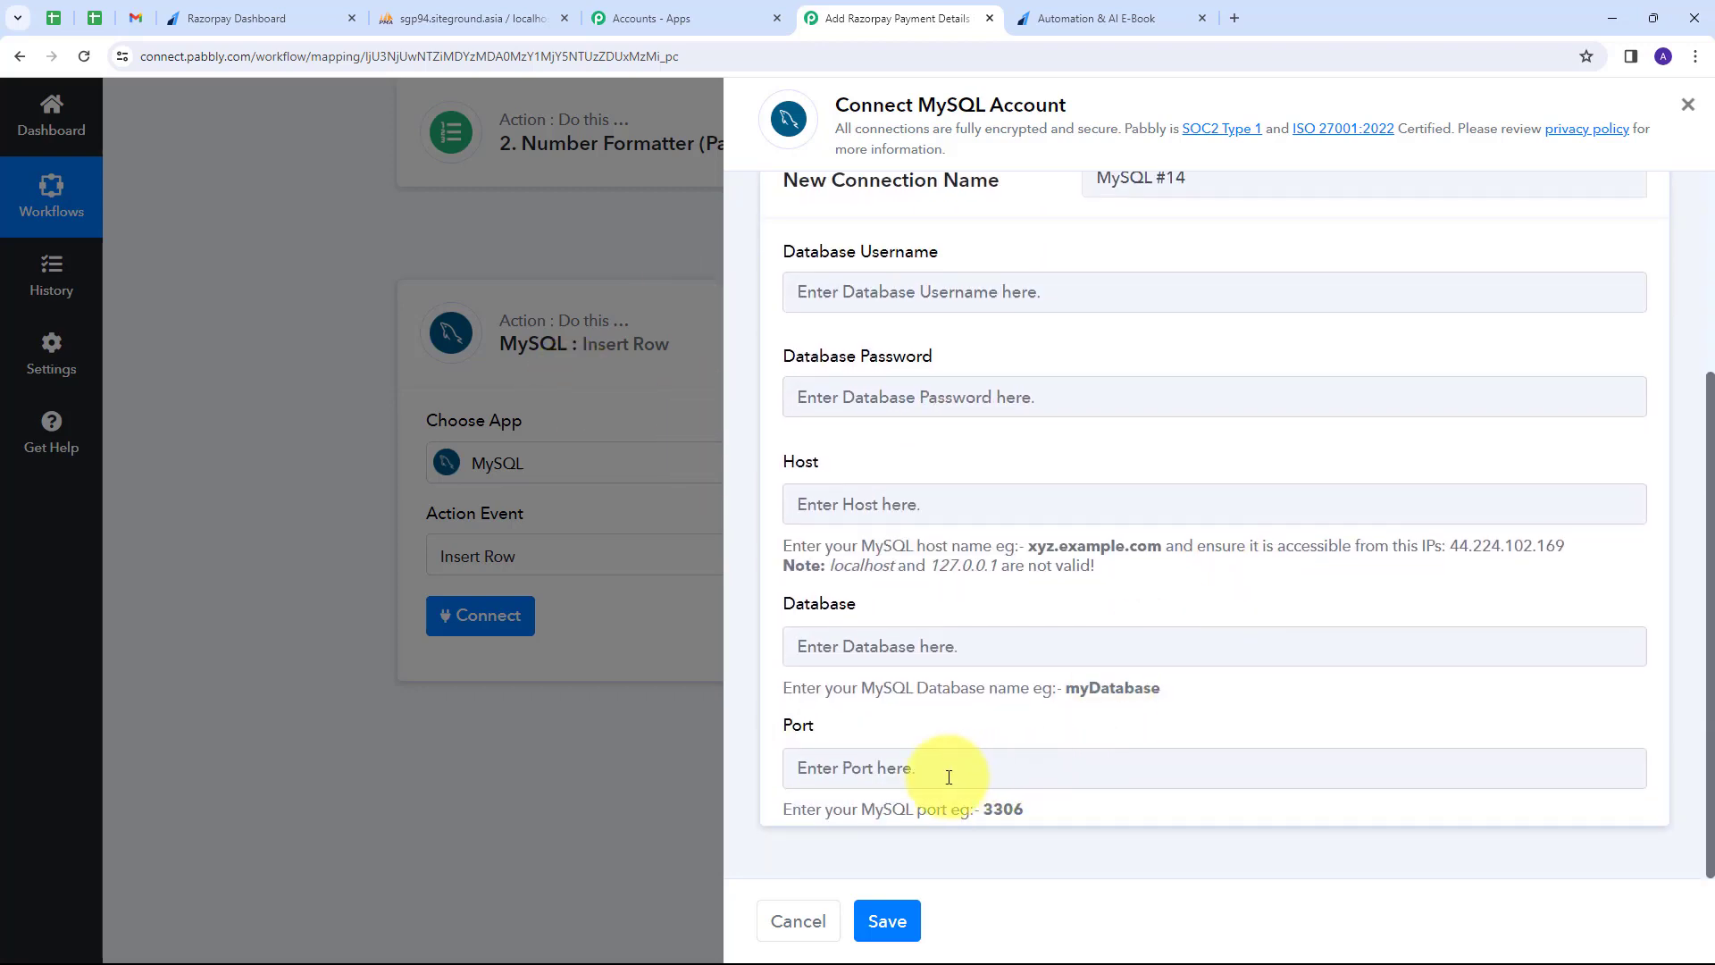
{"action": "scroll", "coordinate": [831, 514], "scroll_direction": "up", "scroll_amount": 3}
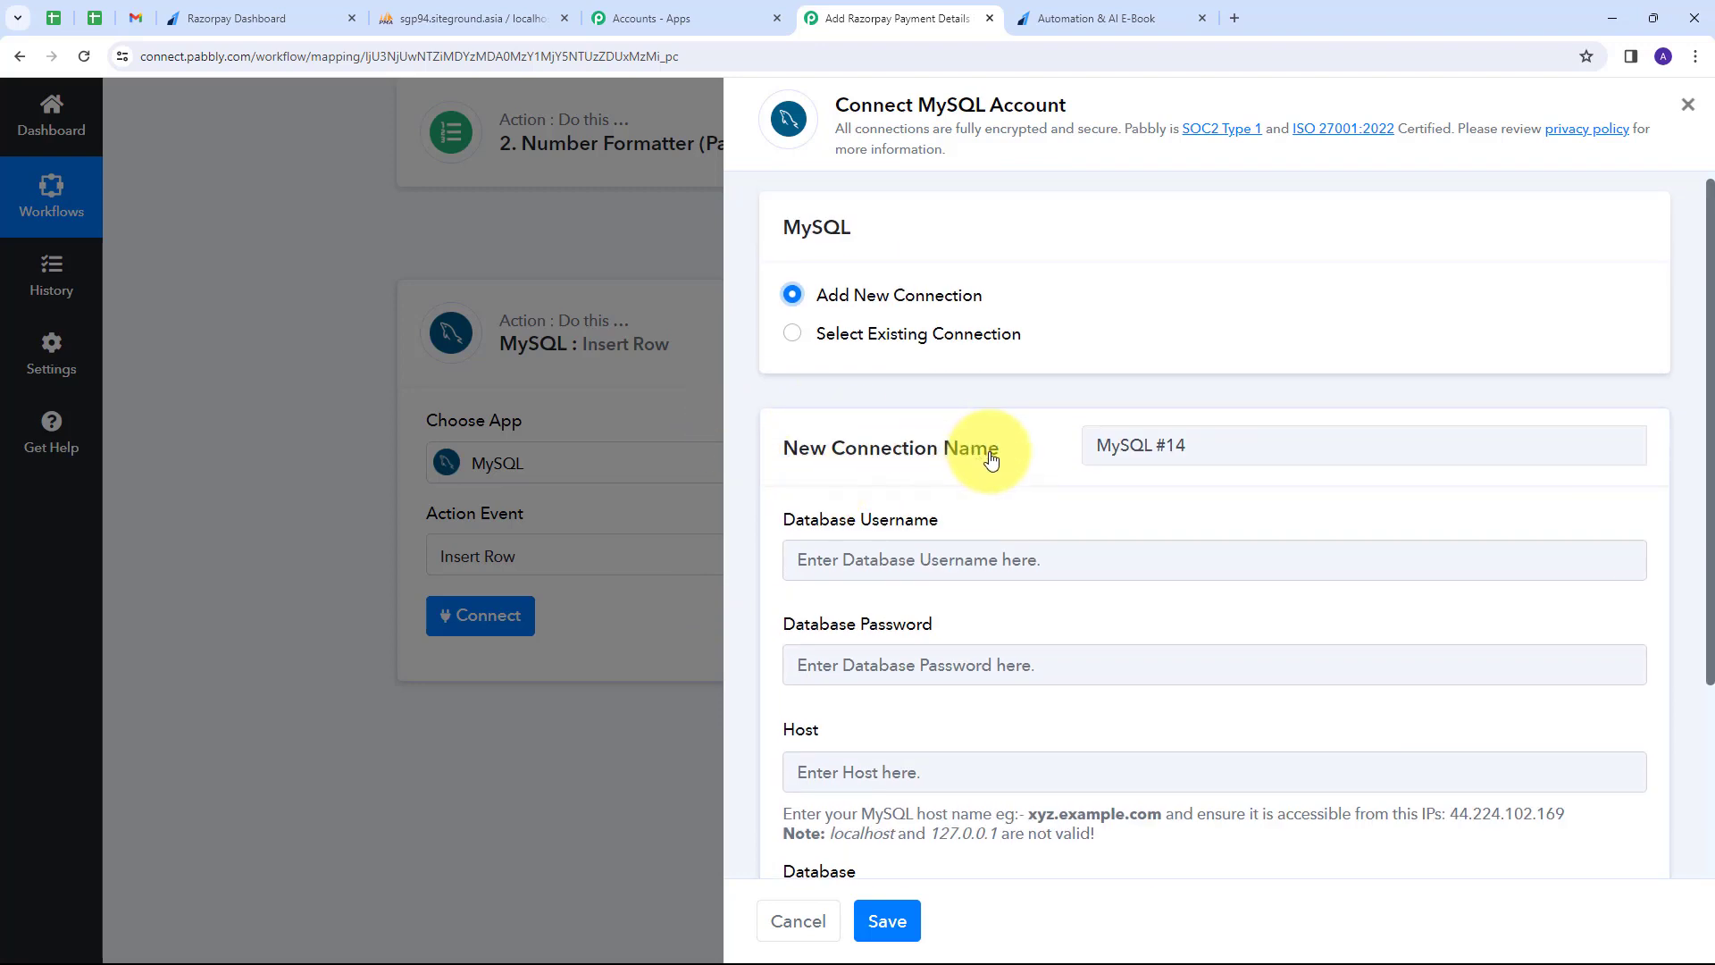
{"action": "left_click", "coordinate": [920, 336]}
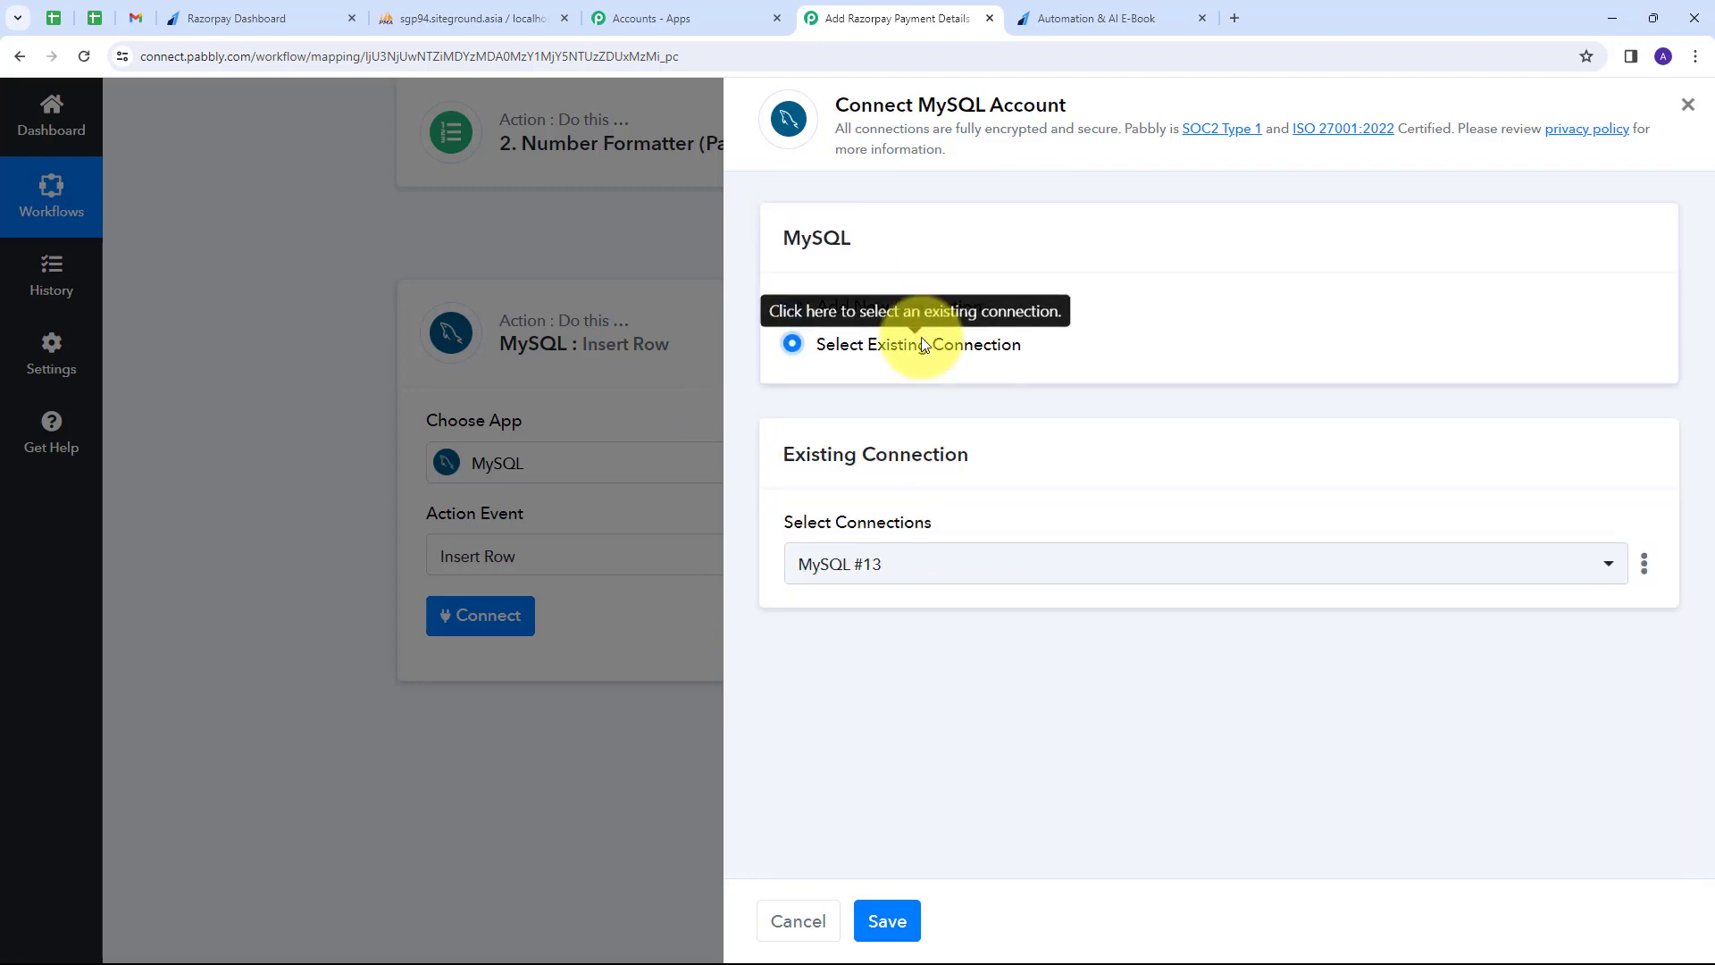
{"action": "left_click", "coordinate": [896, 923]}
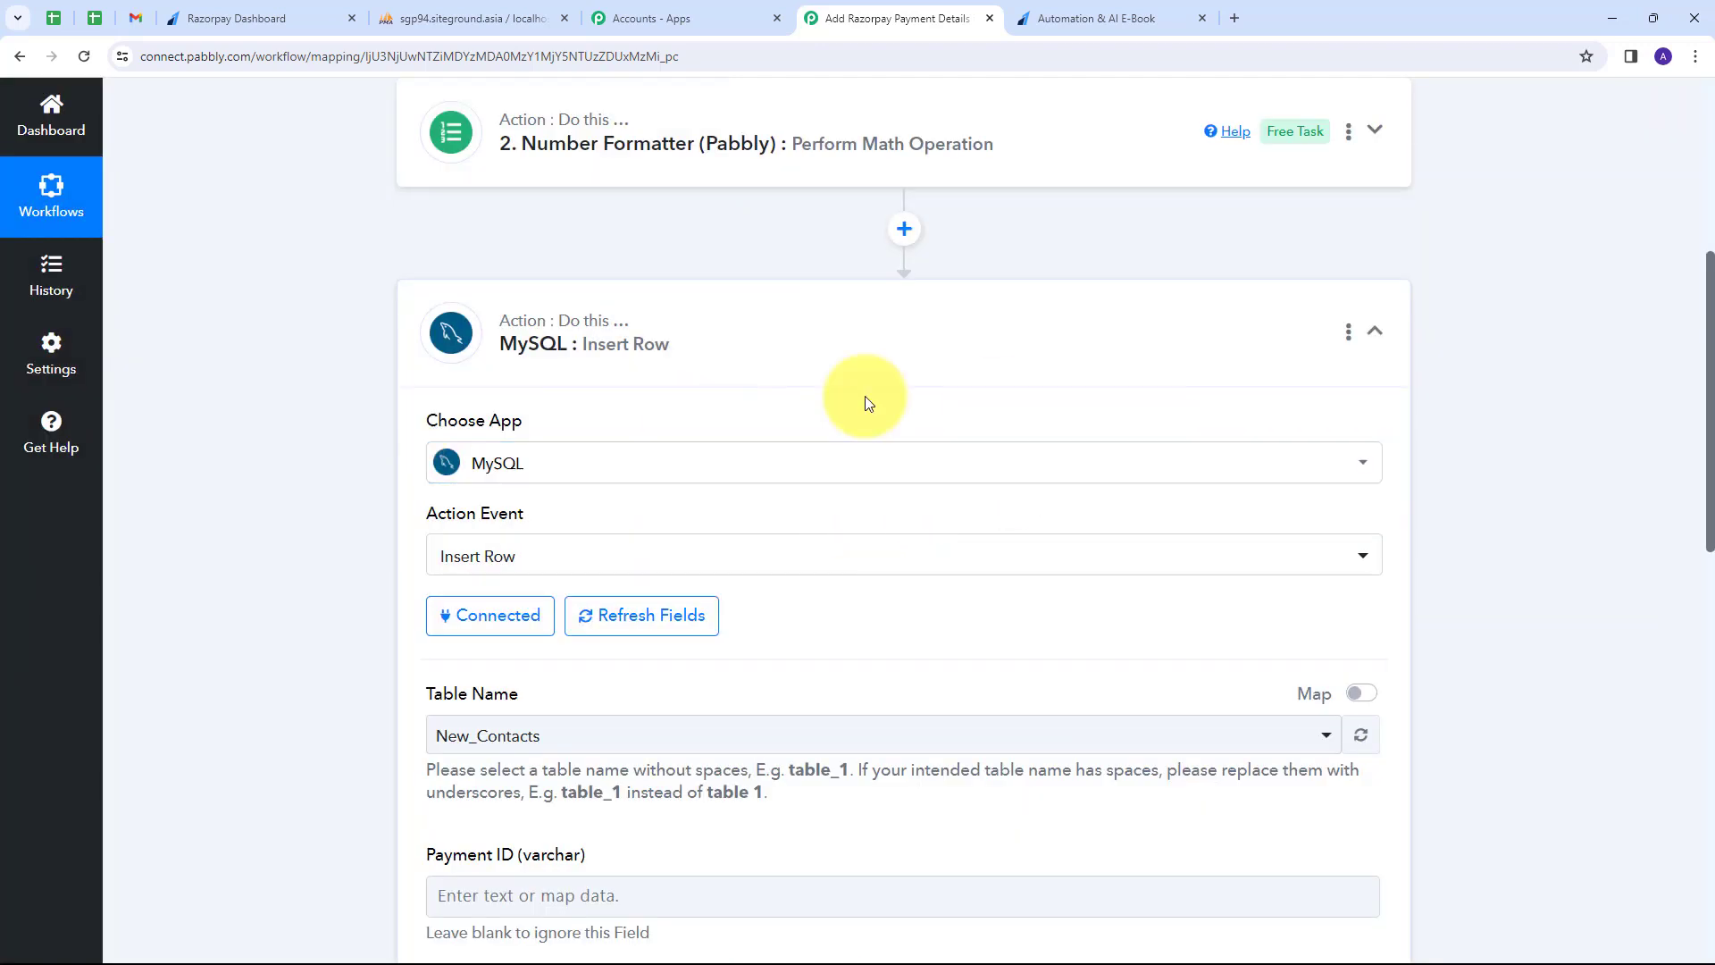
{"action": "scroll", "coordinate": [947, 397], "scroll_direction": "down", "scroll_amount": 4}
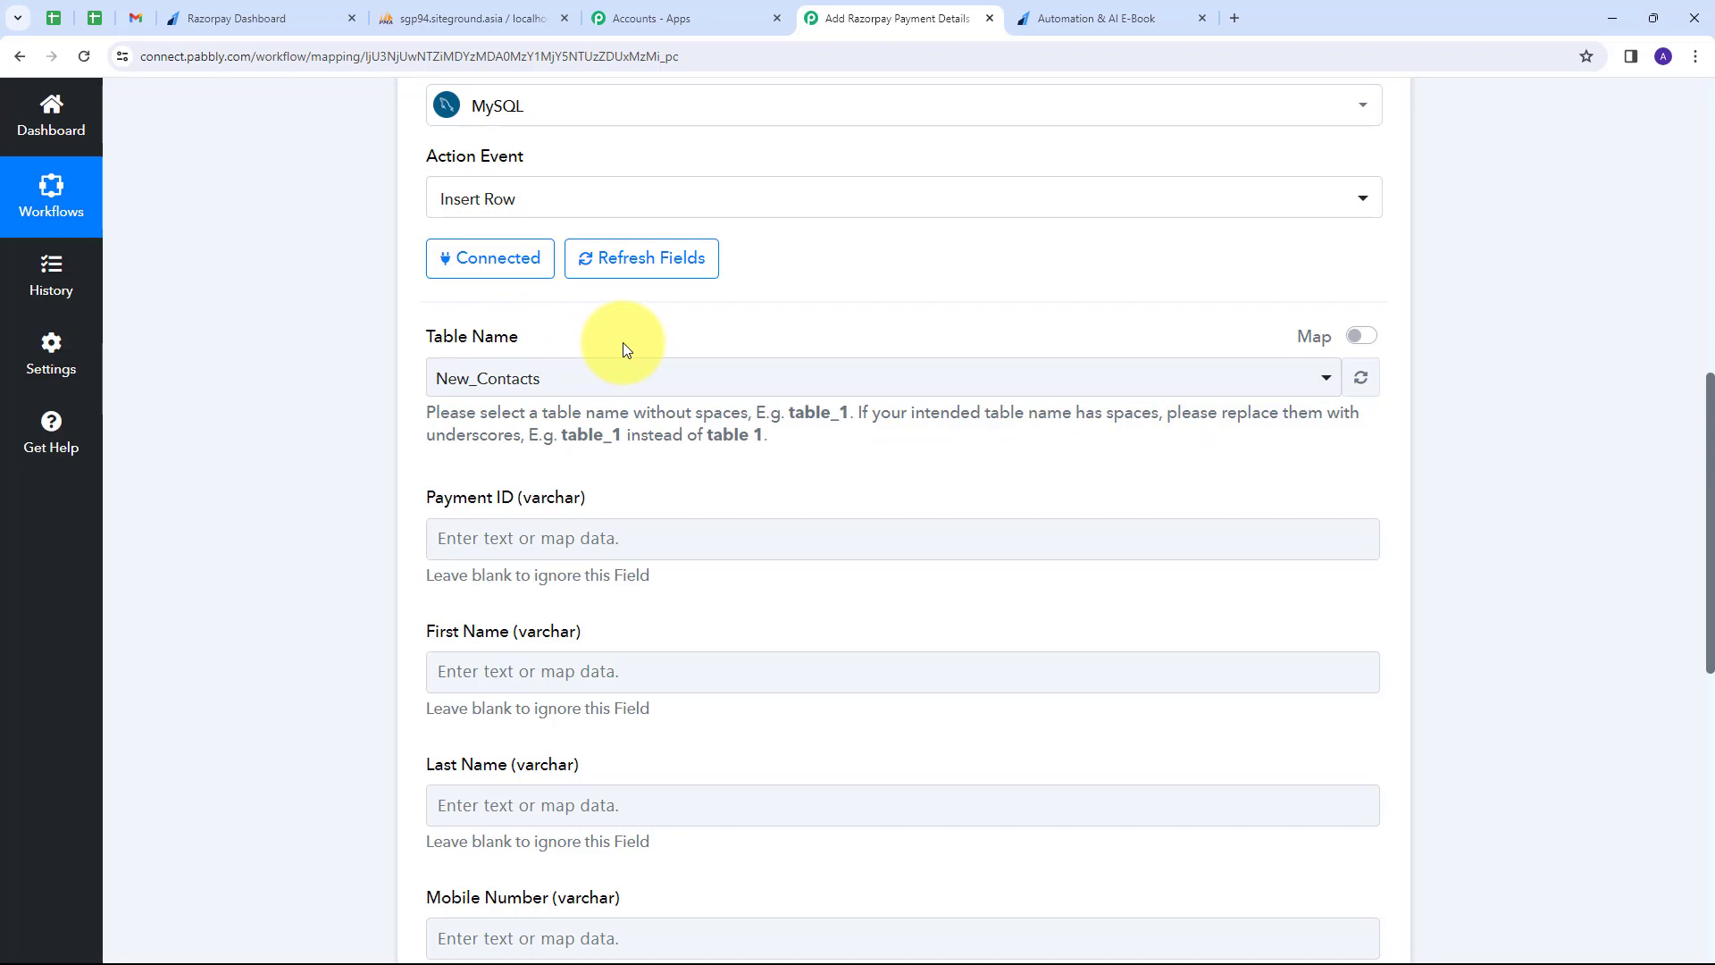
{"action": "left_click", "coordinate": [477, 16]}
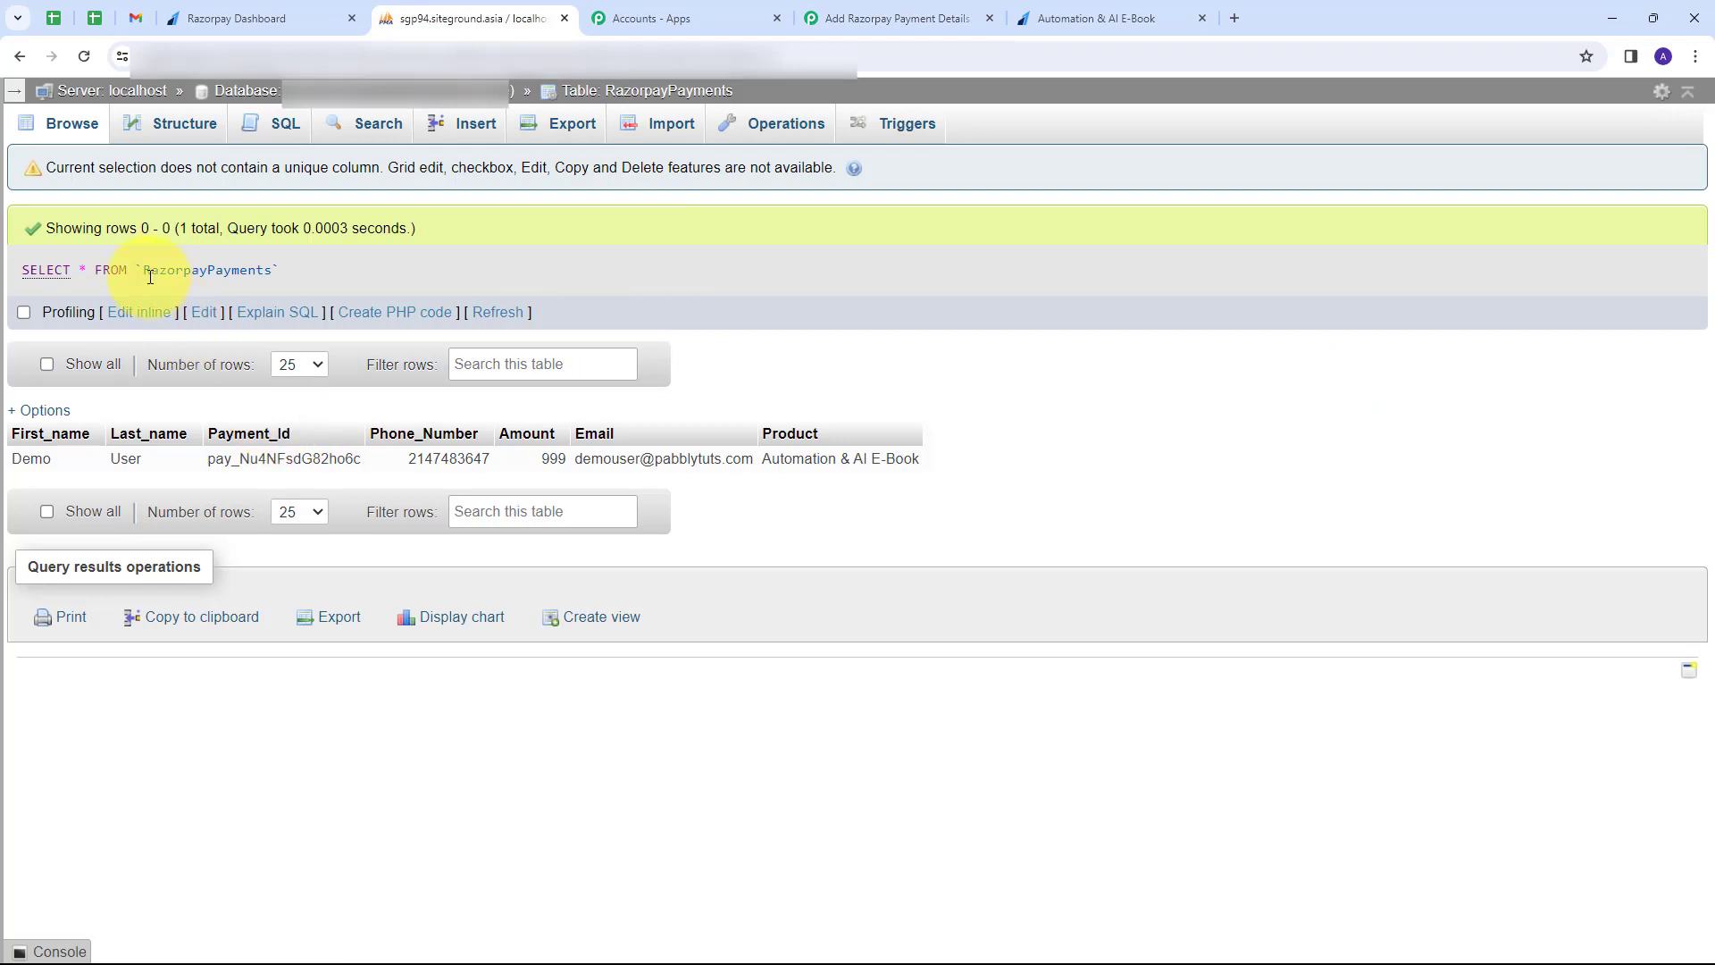
{"action": "key", "text": "F5"}
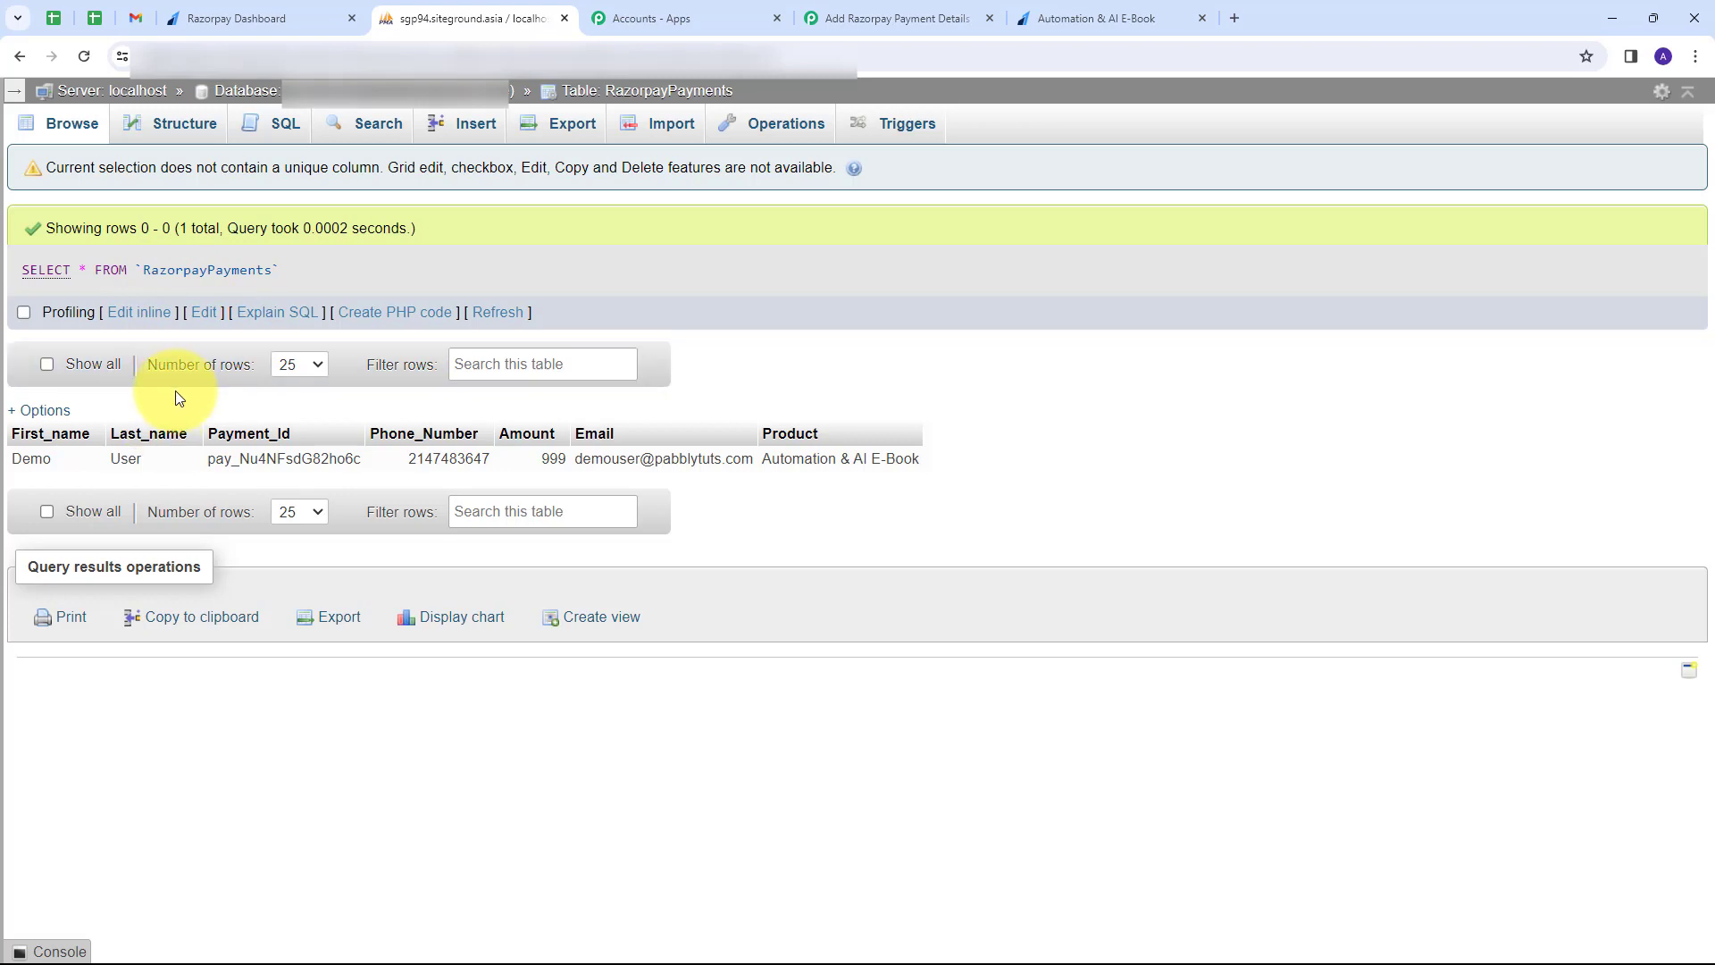
{"action": "left_click", "coordinate": [899, 18]}
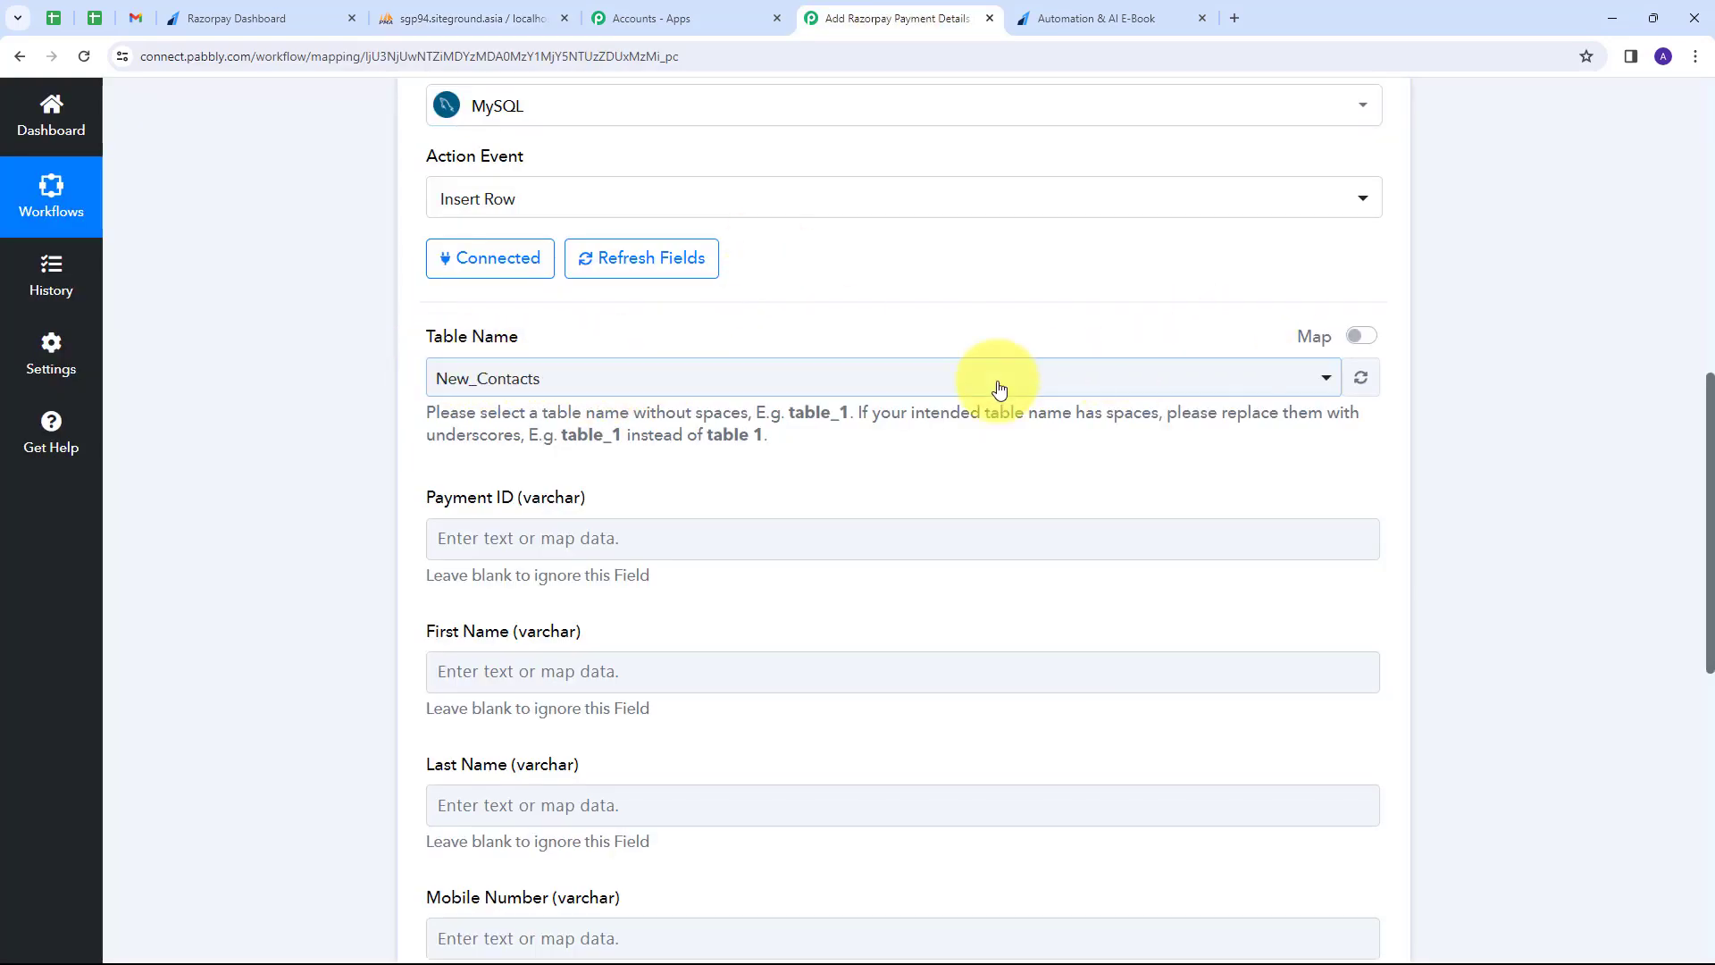
Choose RazorpayPayments as the Table Name and review its newly loaded column fields.
{"action": "left_click", "coordinate": [927, 389]}
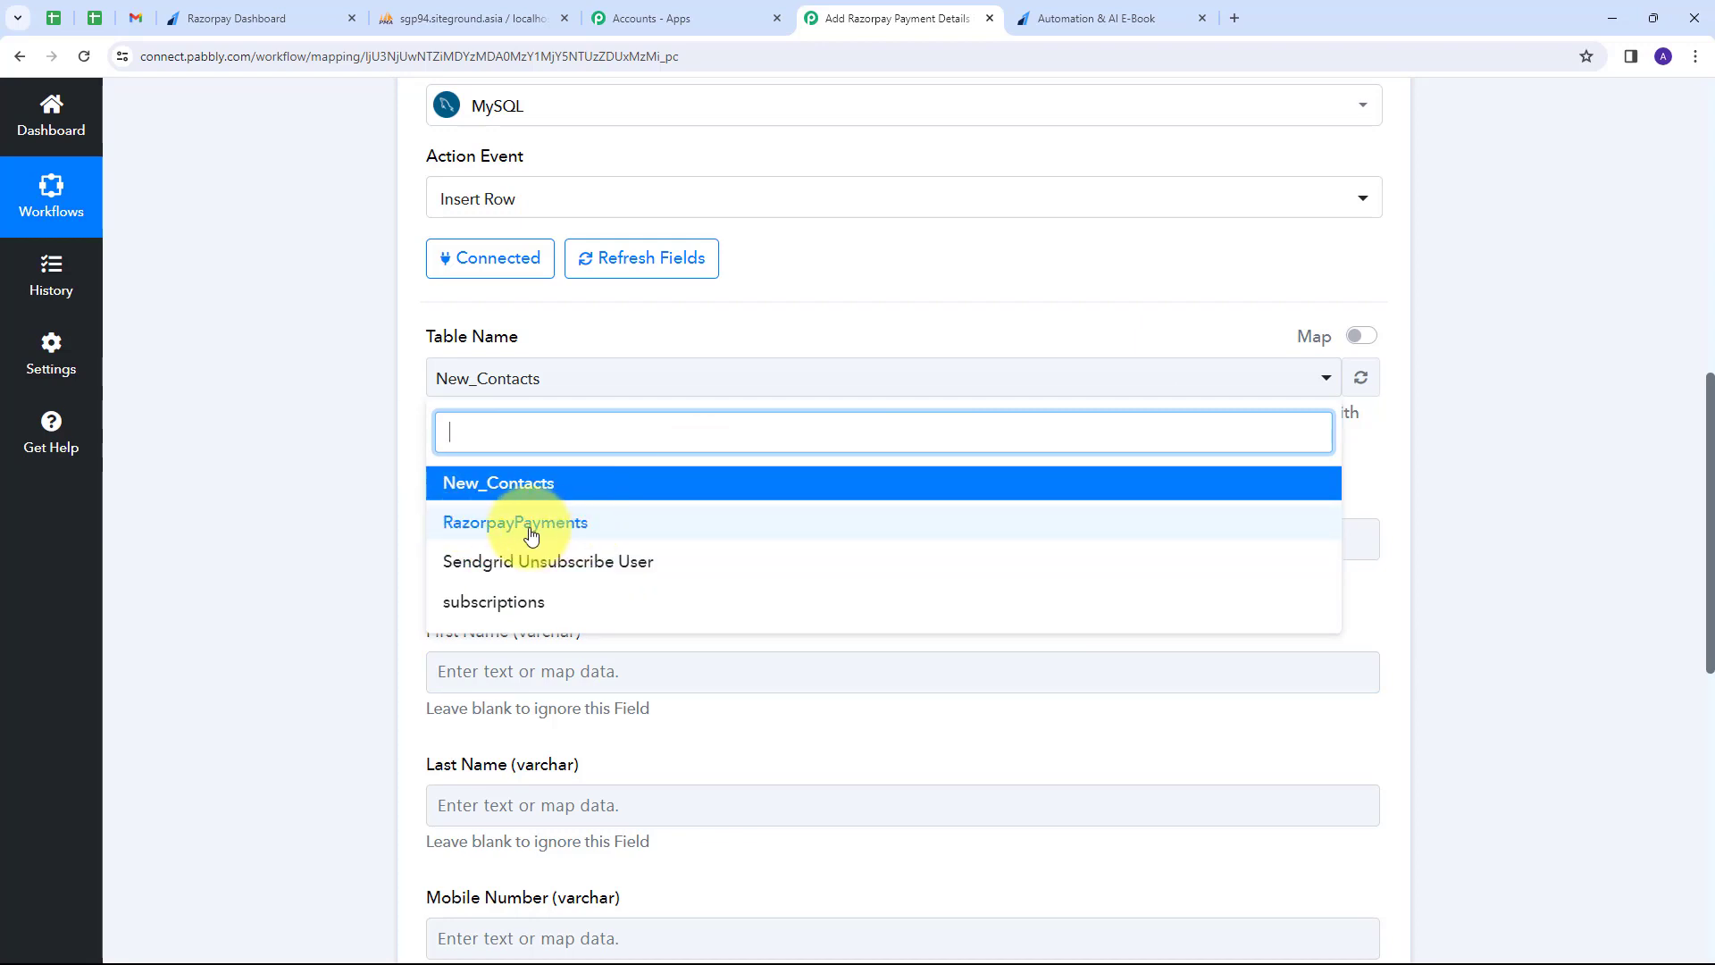
{"action": "left_click", "coordinate": [496, 525]}
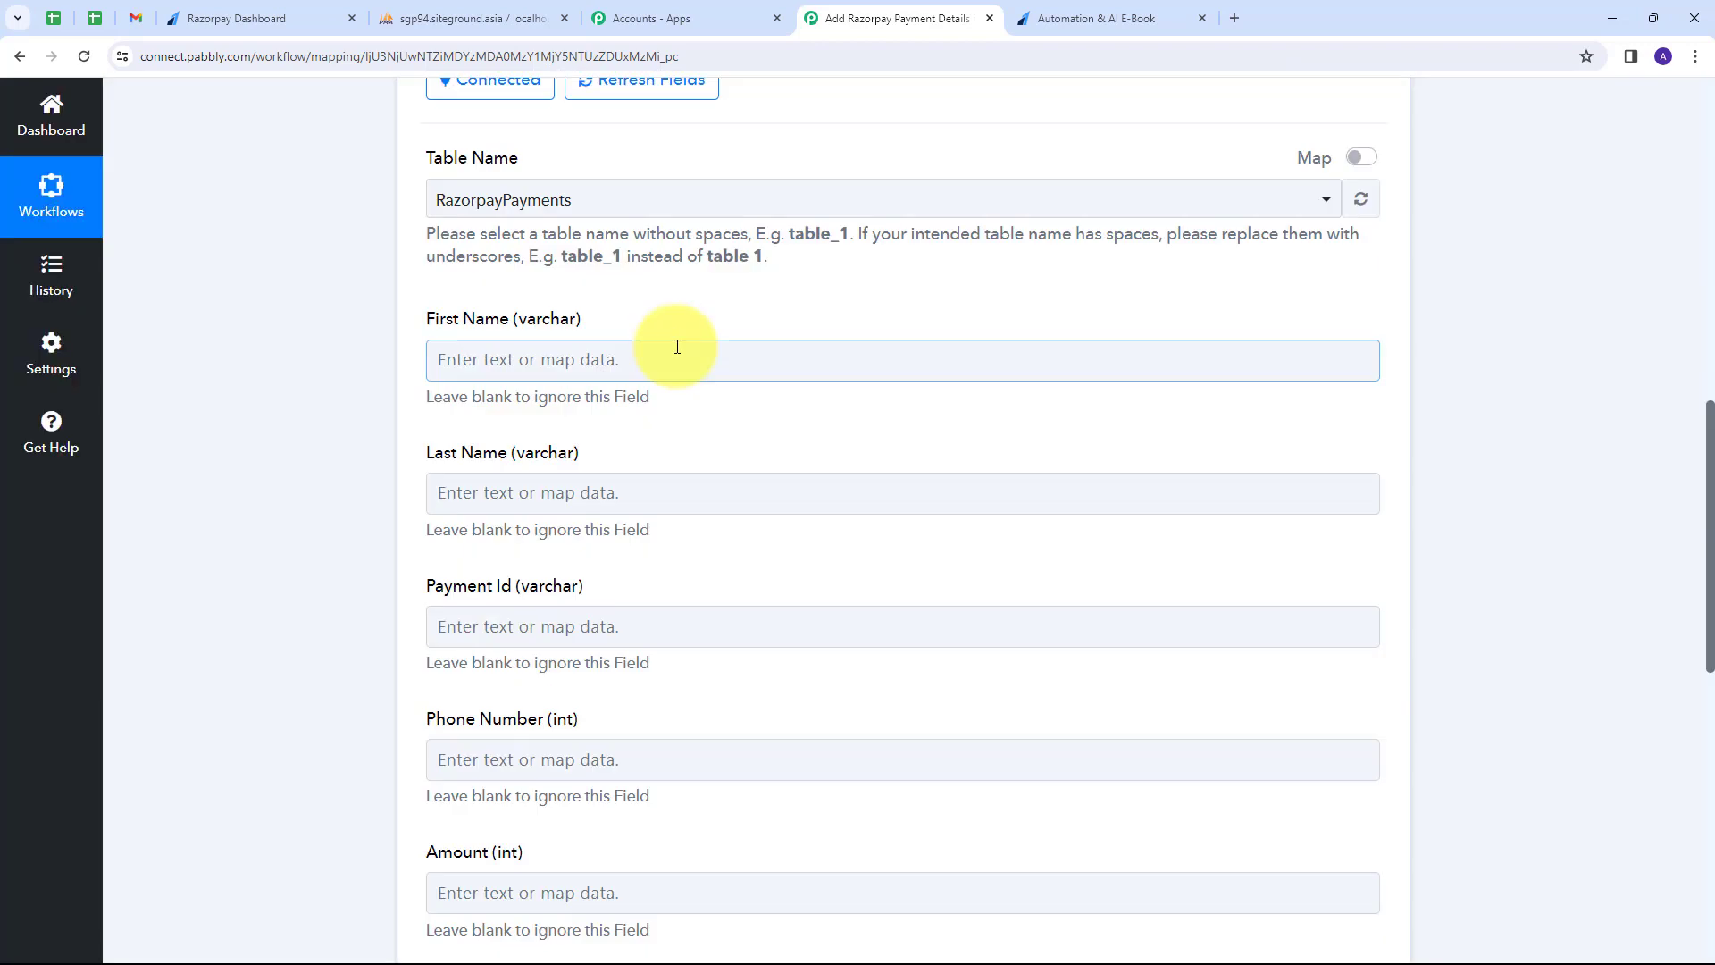
{"action": "scroll", "coordinate": [706, 348], "scroll_direction": "up", "scroll_amount": 3}
{"action": "scroll", "coordinate": [676, 348], "scroll_direction": "down", "scroll_amount": 6}
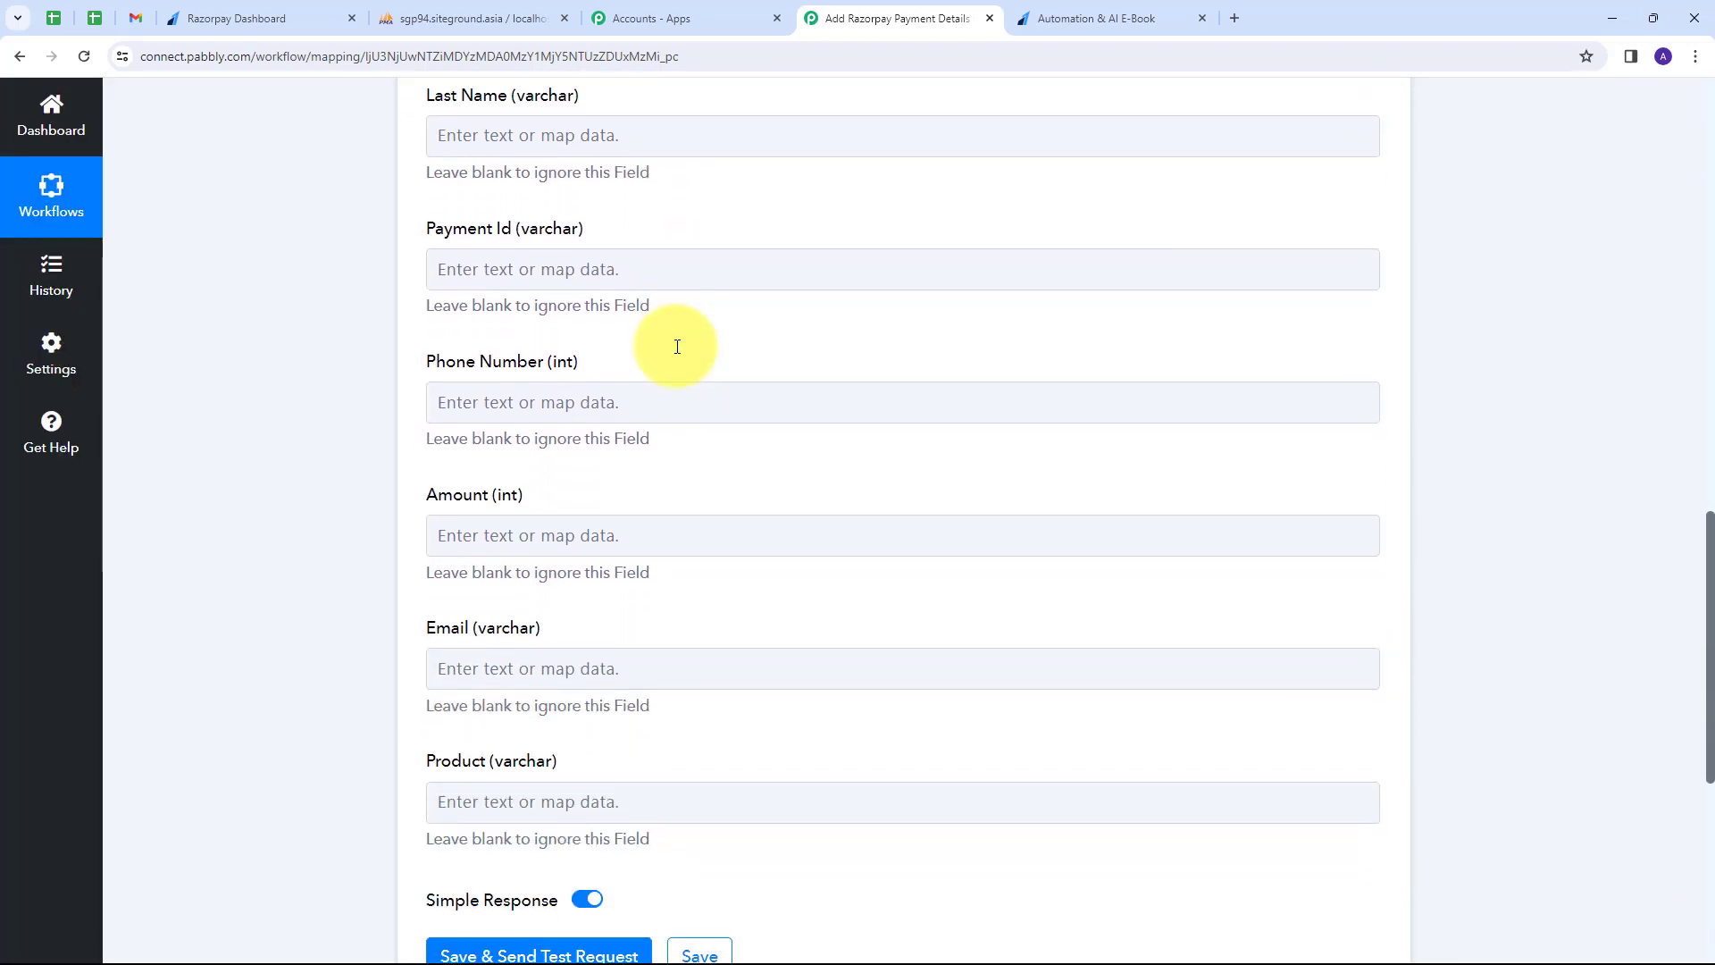
{"action": "scroll", "coordinate": [675, 348], "scroll_direction": "up", "scroll_amount": 4}
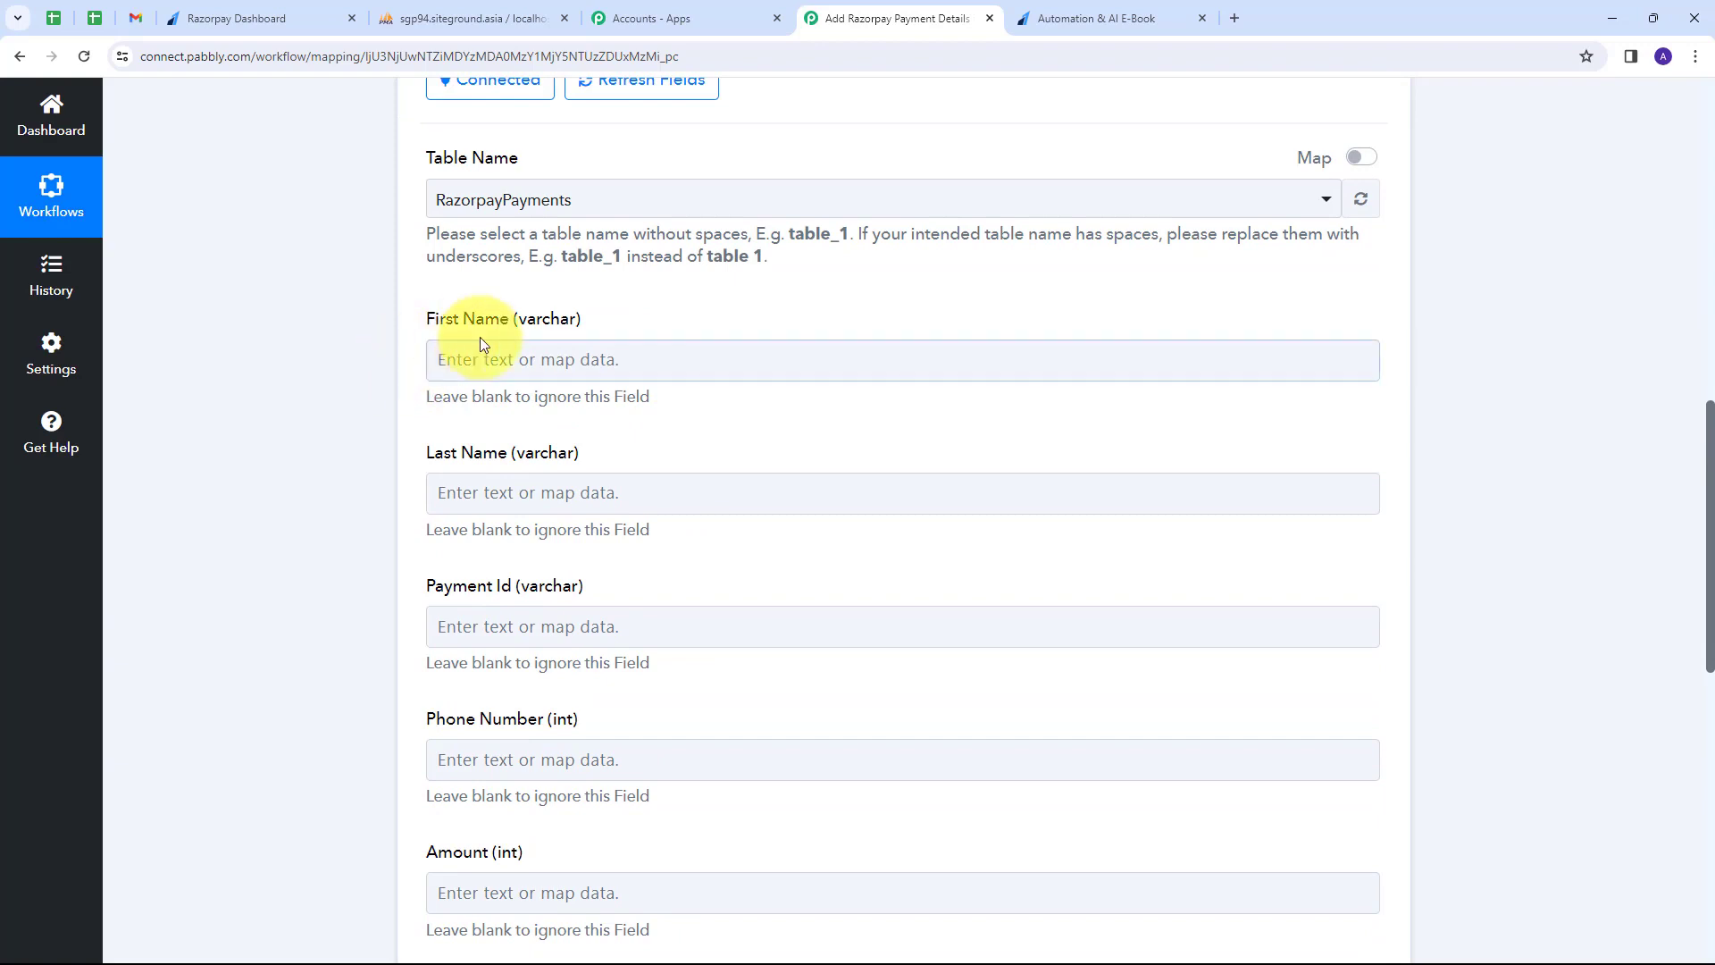
{"action": "scroll", "coordinate": [548, 601], "scroll_direction": "down", "scroll_amount": 3}
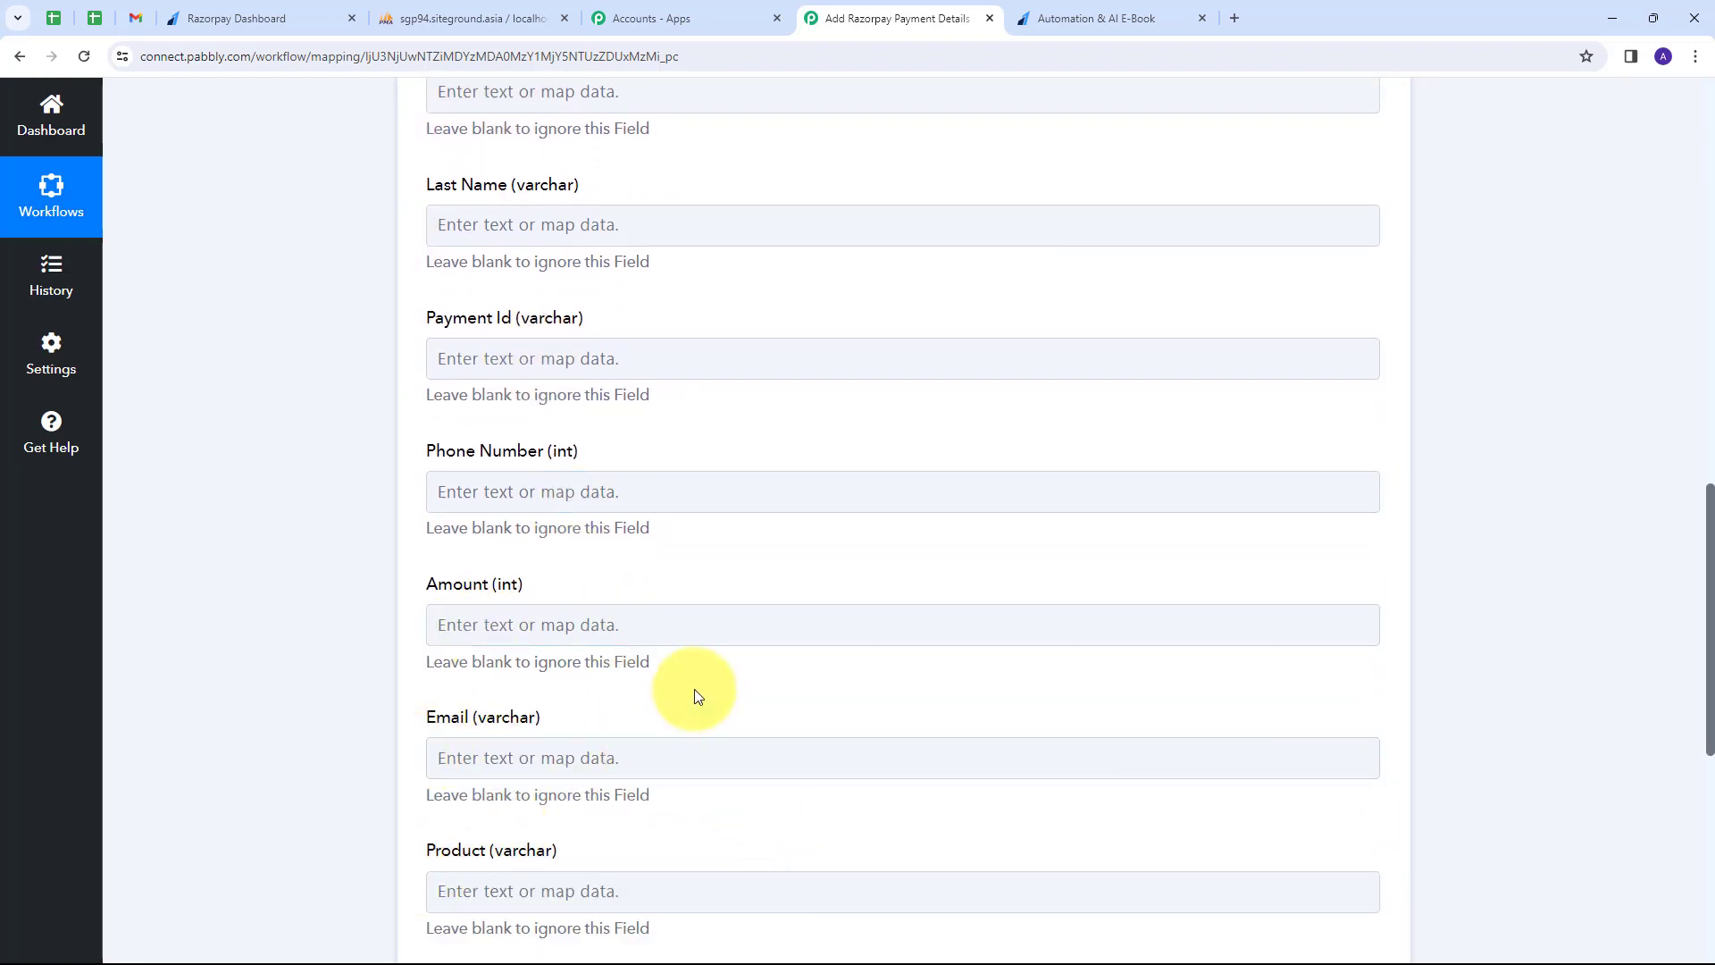
{"action": "scroll", "coordinate": [700, 643], "scroll_direction": "down", "scroll_amount": 2}
{"action": "scroll", "coordinate": [703, 636], "scroll_direction": "up", "scroll_amount": 5}
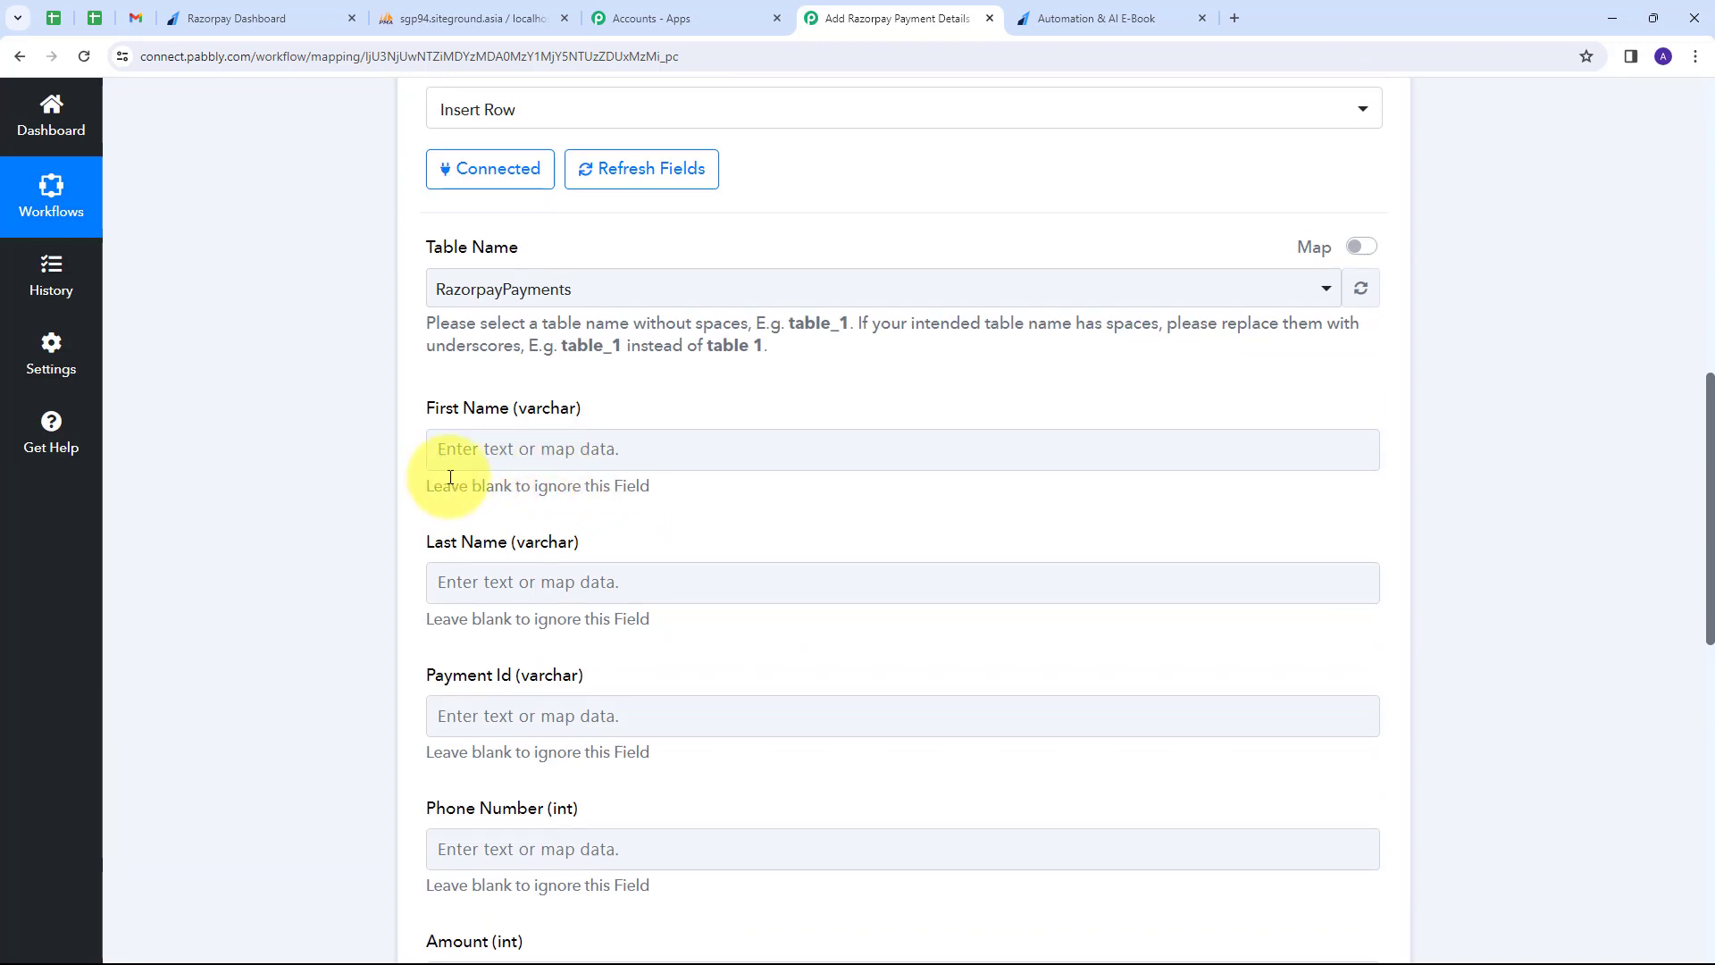
Map the payer's first and last names into the First Name and Last Name columns.
{"action": "left_click", "coordinate": [511, 453]}
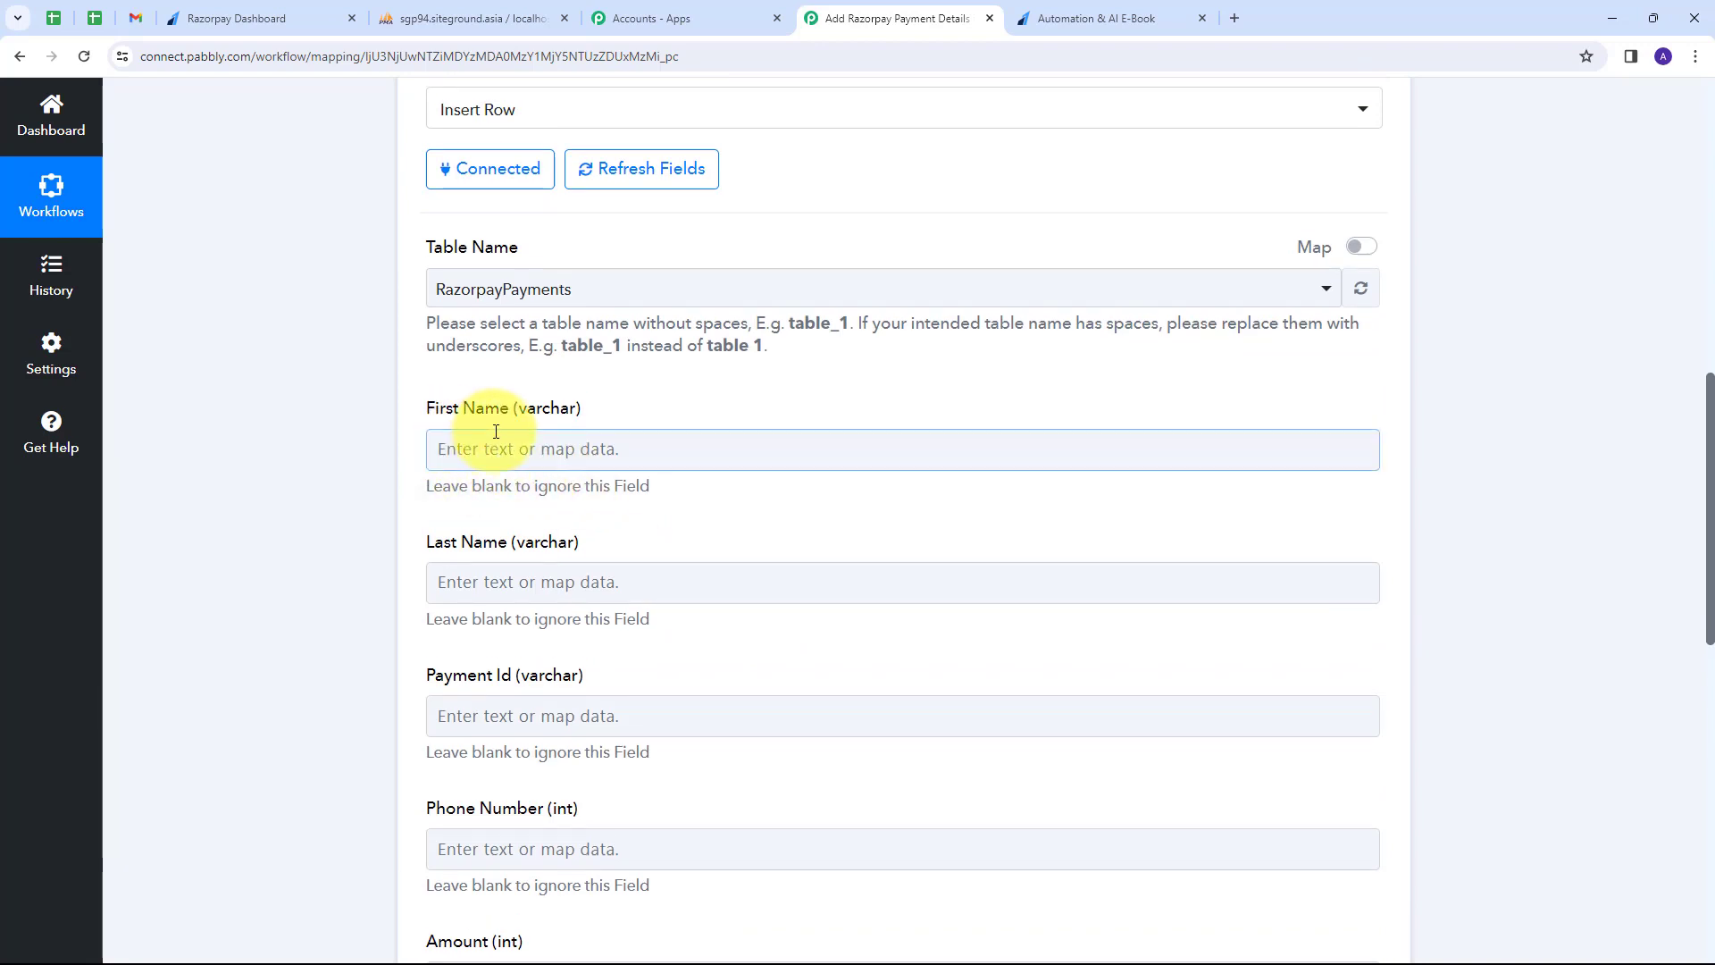
{"action": "left_click", "coordinate": [475, 449]}
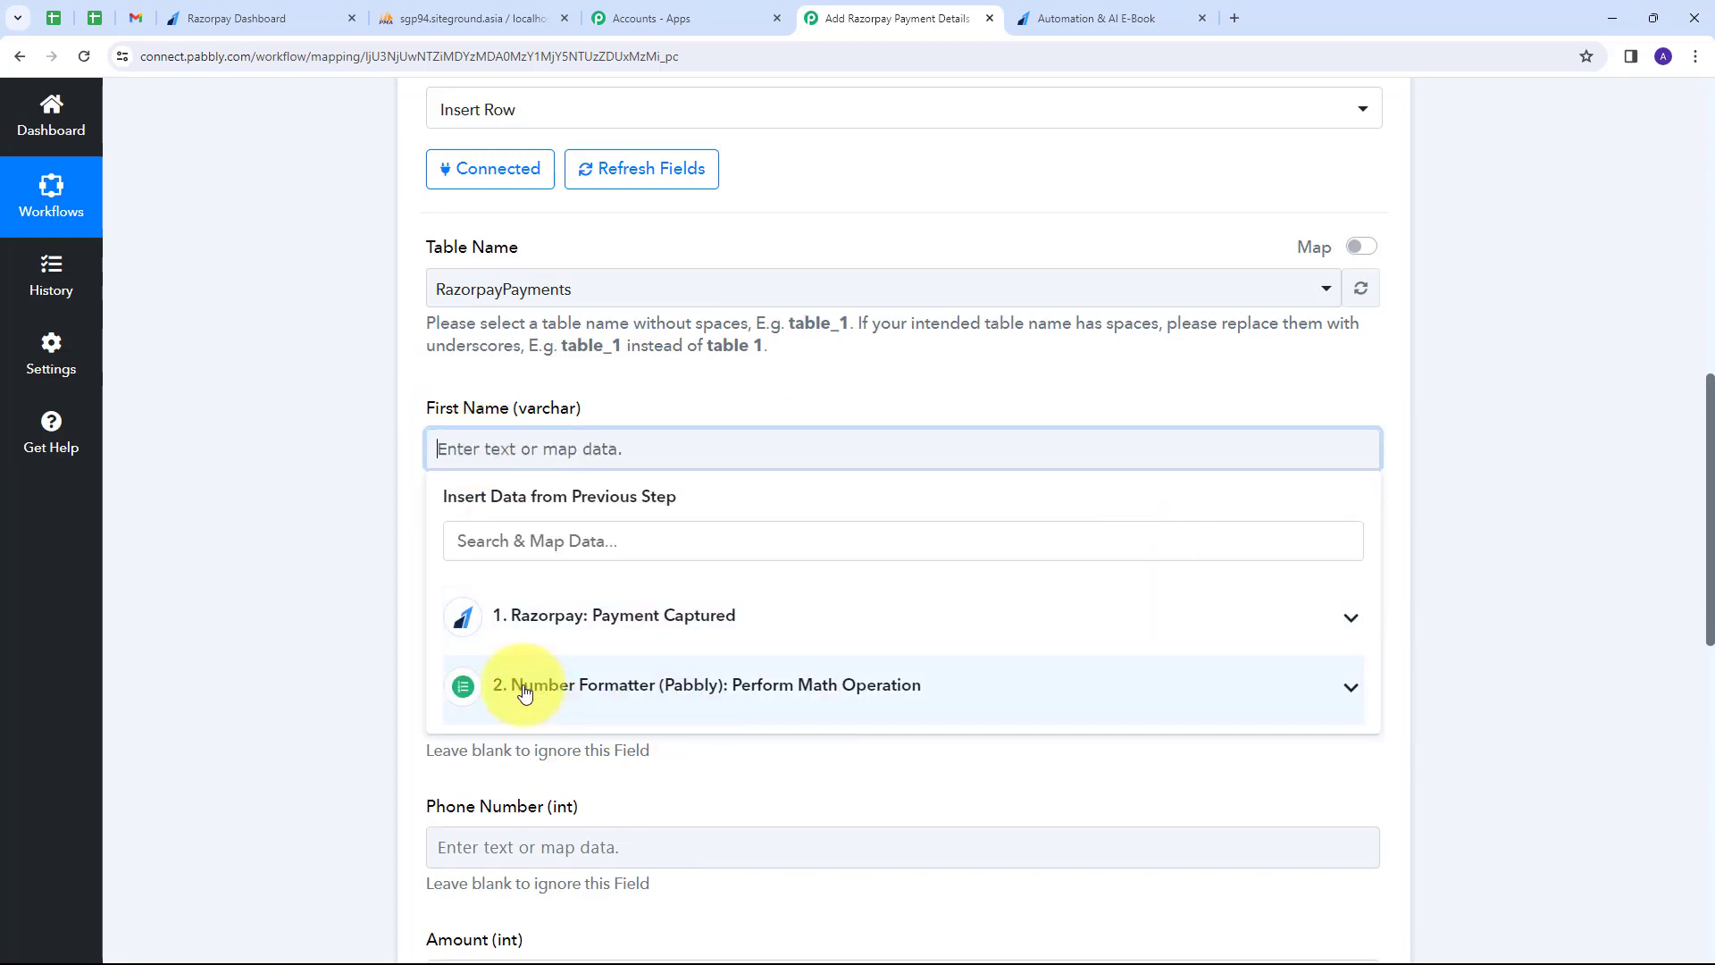
{"action": "left_click", "coordinate": [722, 636]}
{"action": "scroll", "coordinate": [751, 625], "scroll_direction": "down", "scroll_amount": 5}
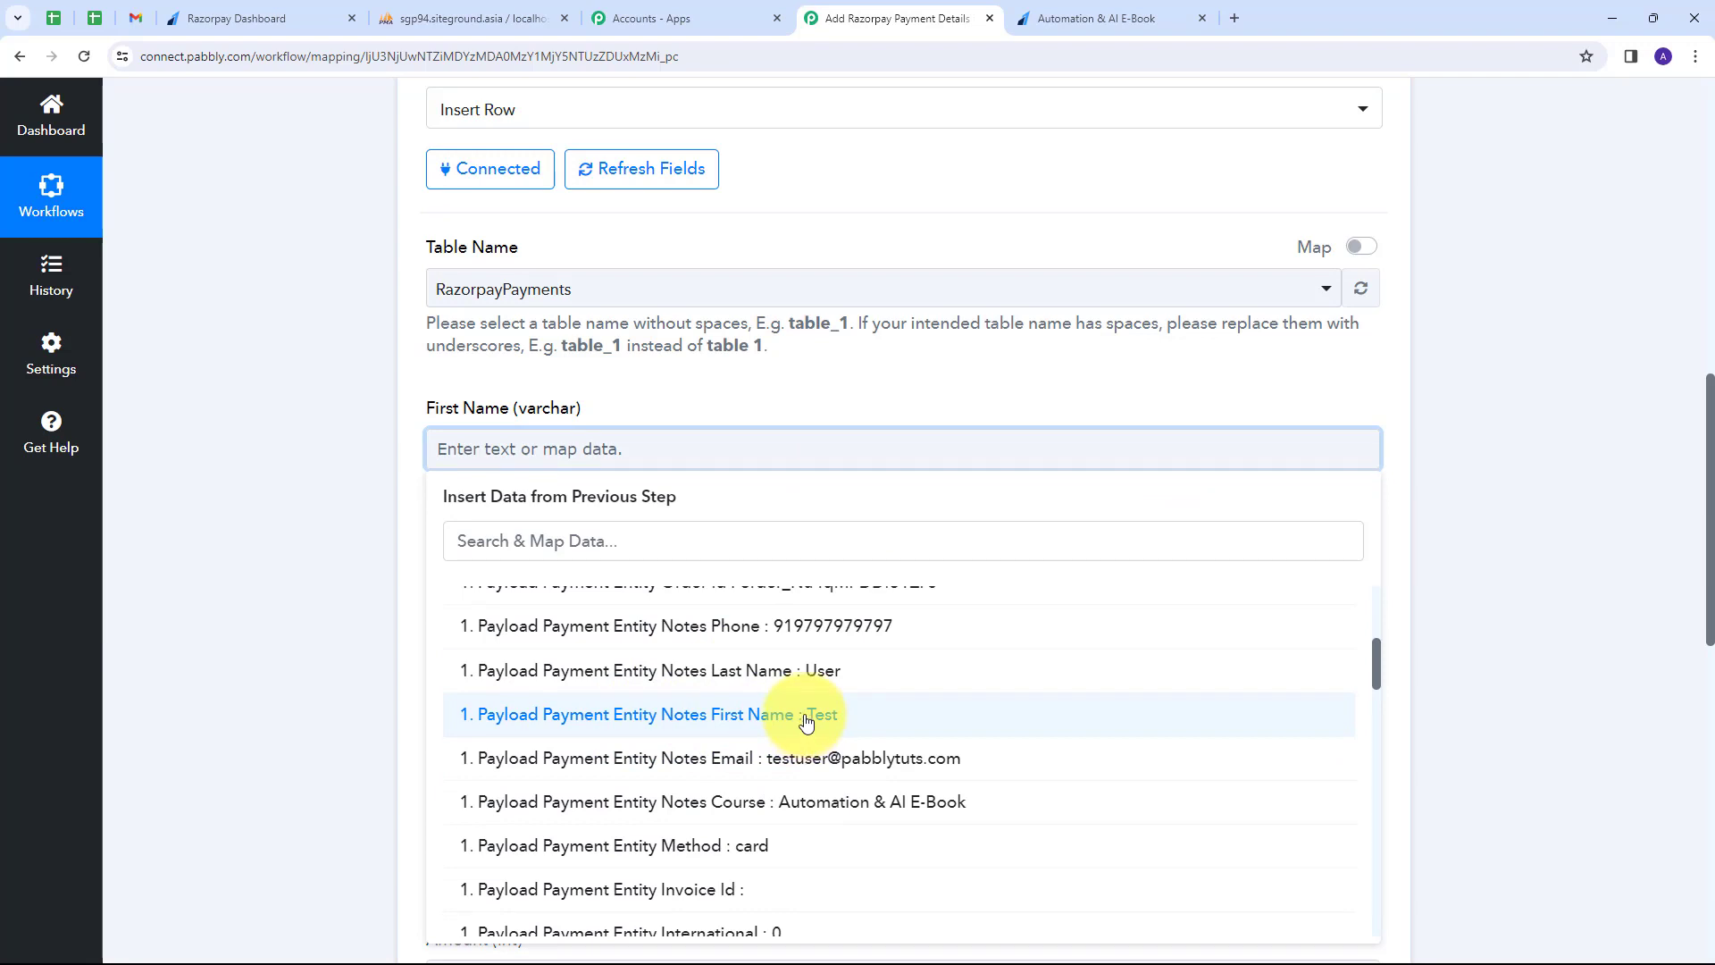
{"action": "left_click", "coordinate": [808, 726]}
{"action": "scroll", "coordinate": [626, 438], "scroll_direction": "down", "scroll_amount": 1}
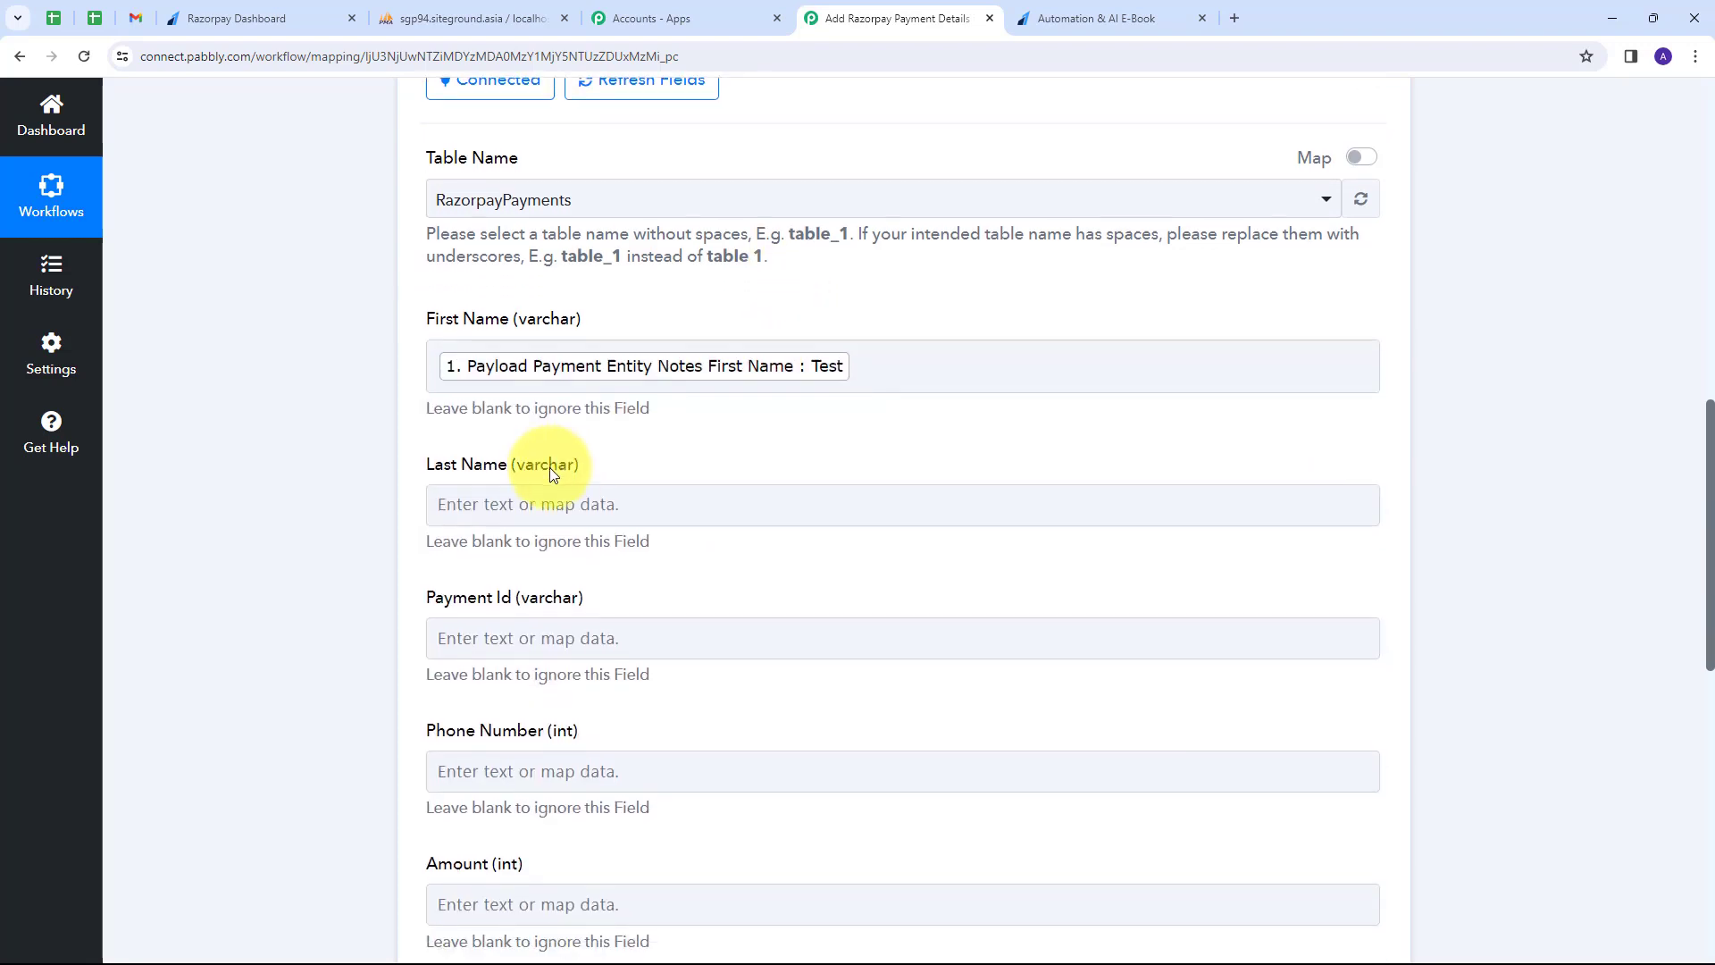
{"action": "left_click", "coordinate": [486, 502]}
{"action": "left_click", "coordinate": [943, 693]}
{"action": "scroll", "coordinate": [804, 786], "scroll_direction": "down", "scroll_amount": 5}
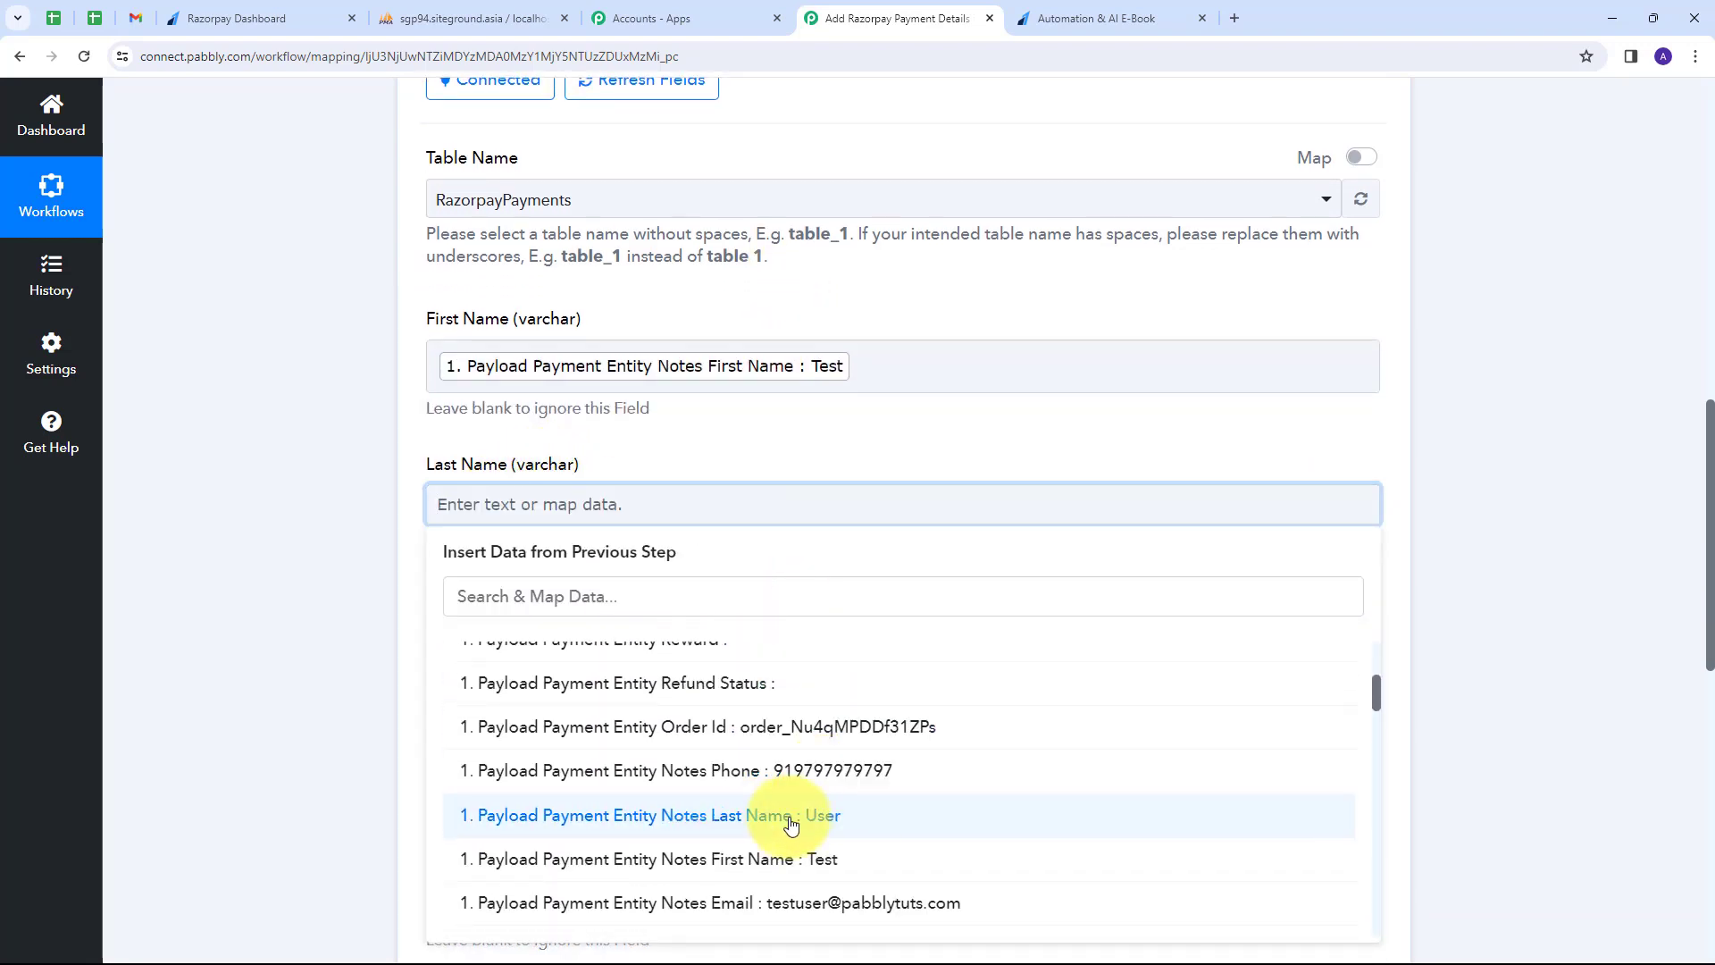
{"action": "left_click", "coordinate": [793, 923]}
{"action": "scroll", "coordinate": [893, 376], "scroll_direction": "down", "scroll_amount": 3}
Map the Razorpay payment id into Payment Id and the Number Formatter Result into Amount.
{"action": "left_click", "coordinate": [438, 381]}
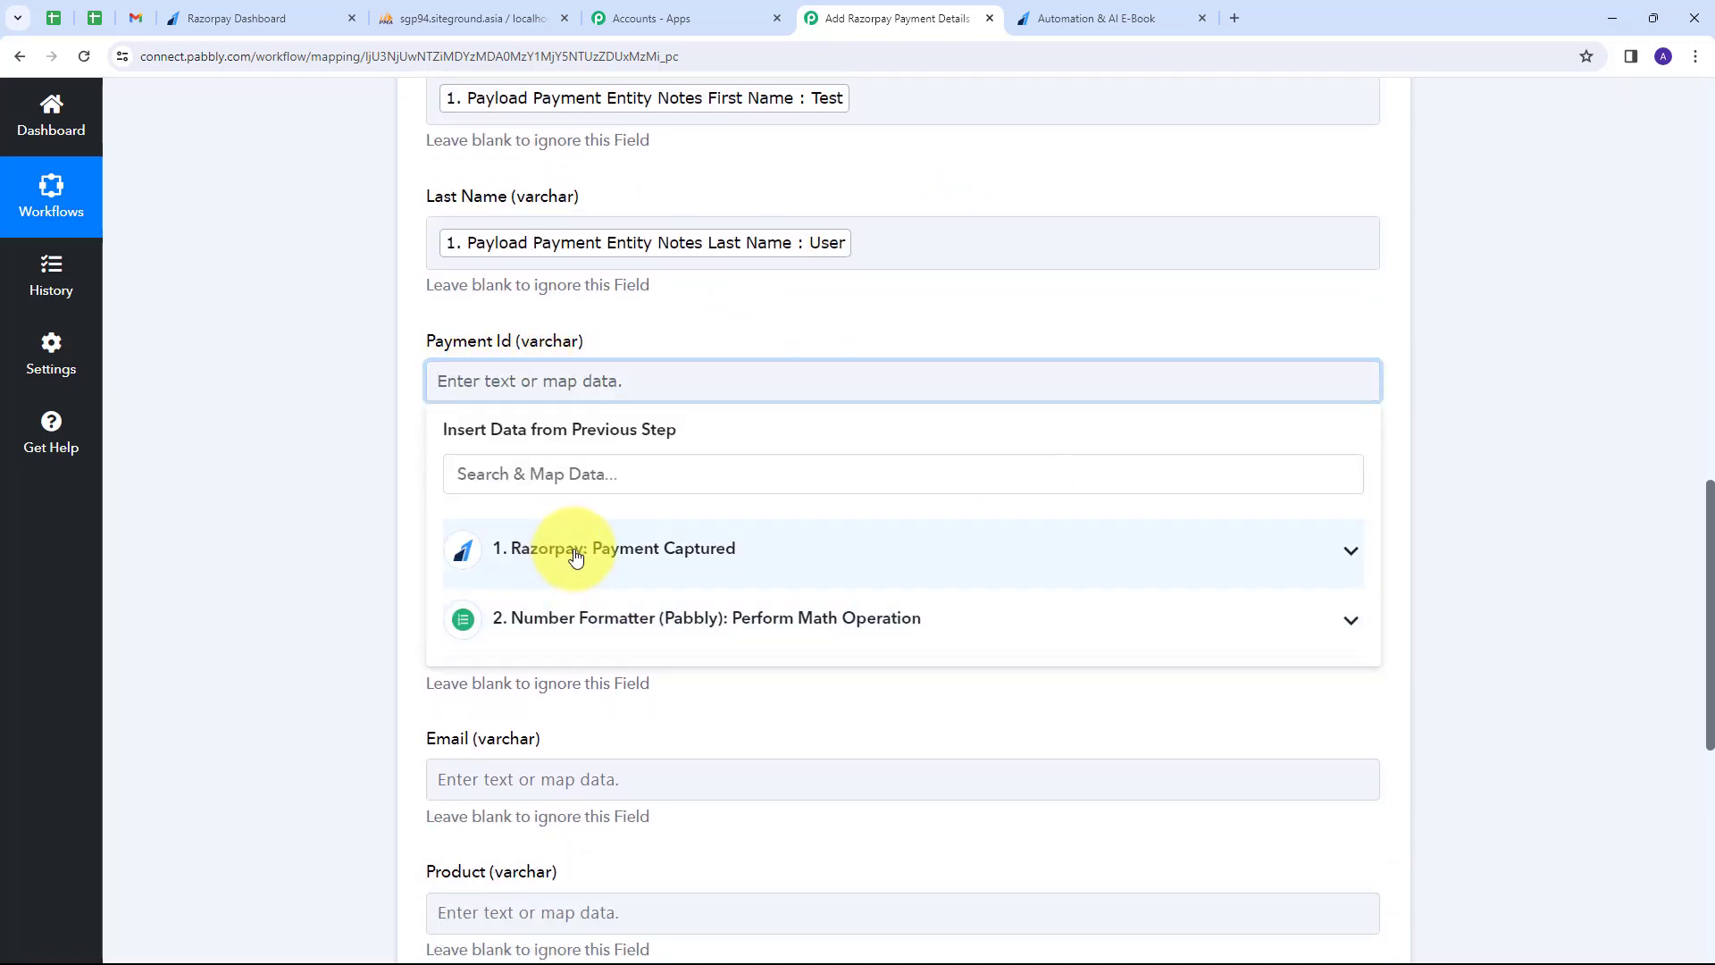
{"action": "left_click", "coordinate": [755, 568]}
{"action": "scroll", "coordinate": [844, 625], "scroll_direction": "down", "scroll_amount": 4}
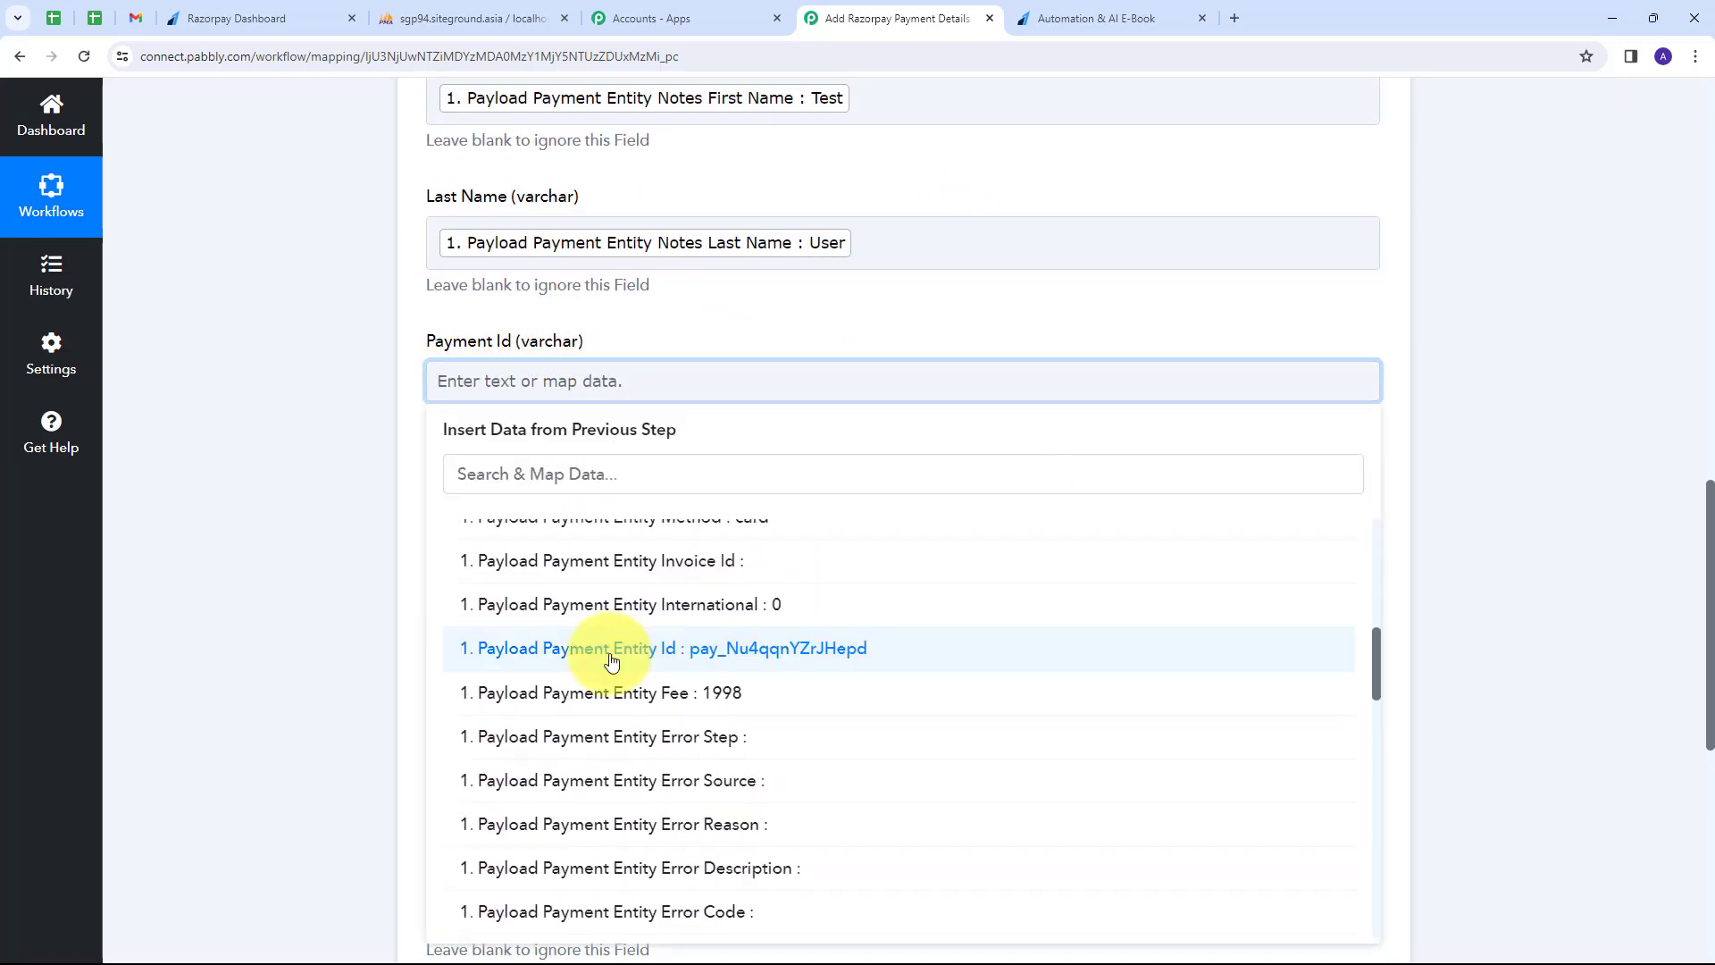
{"action": "left_click", "coordinate": [830, 661]}
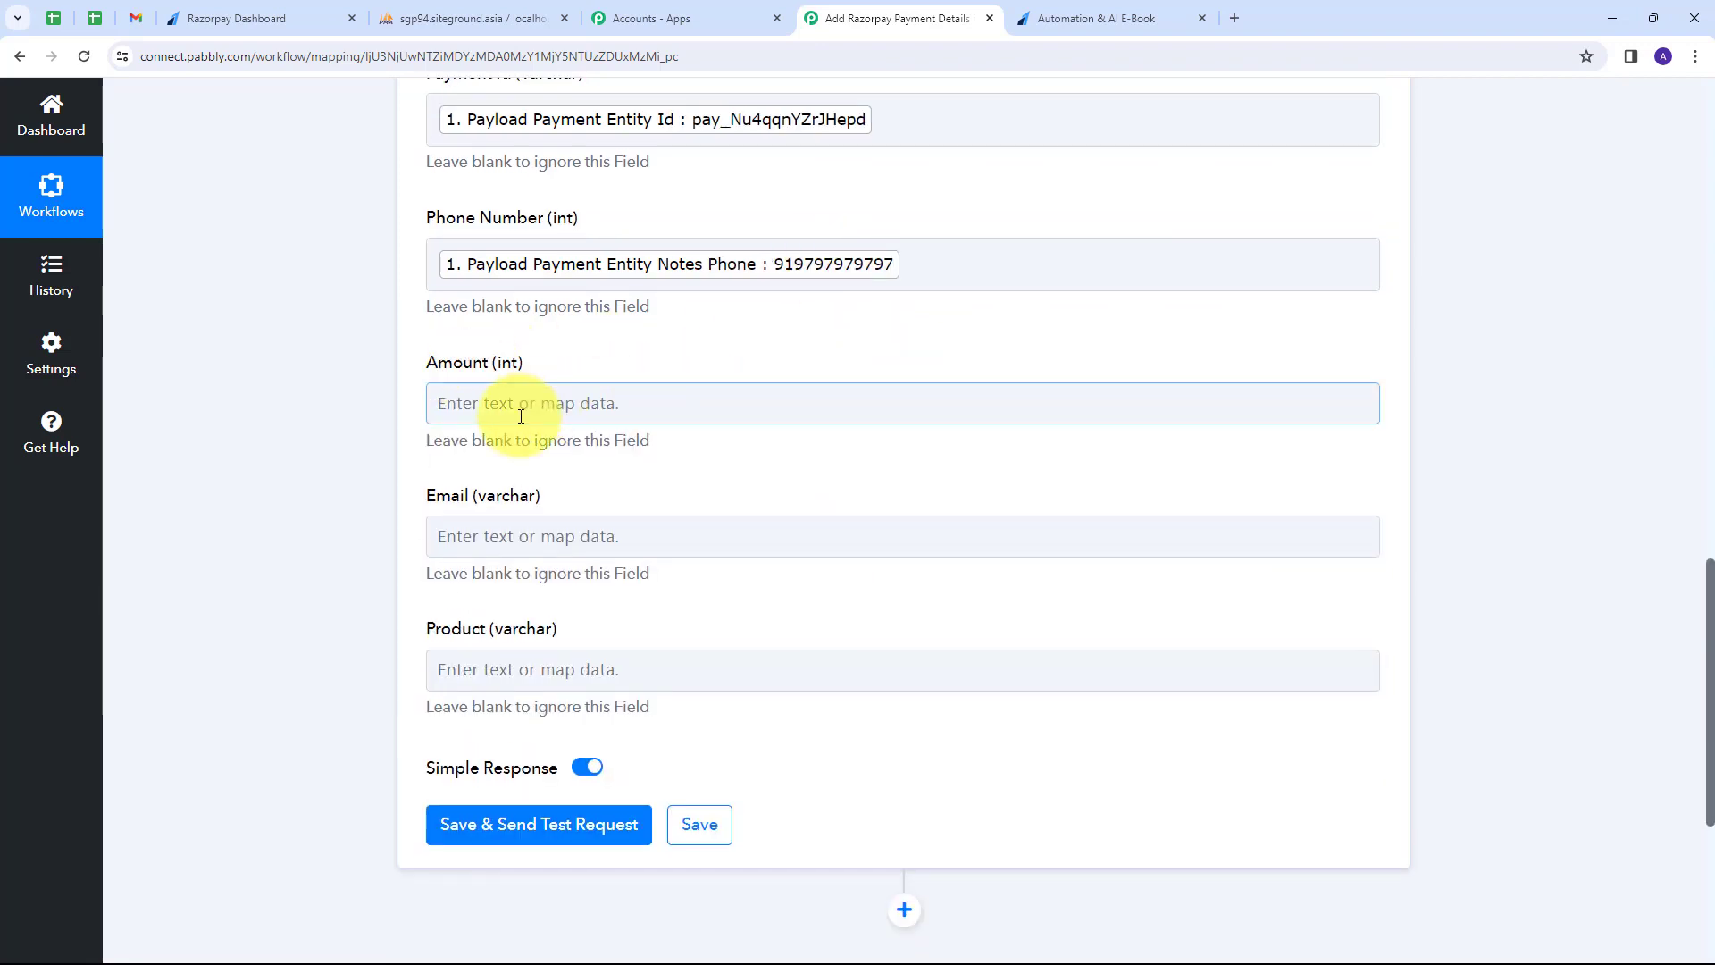
{"action": "left_click", "coordinate": [548, 403]}
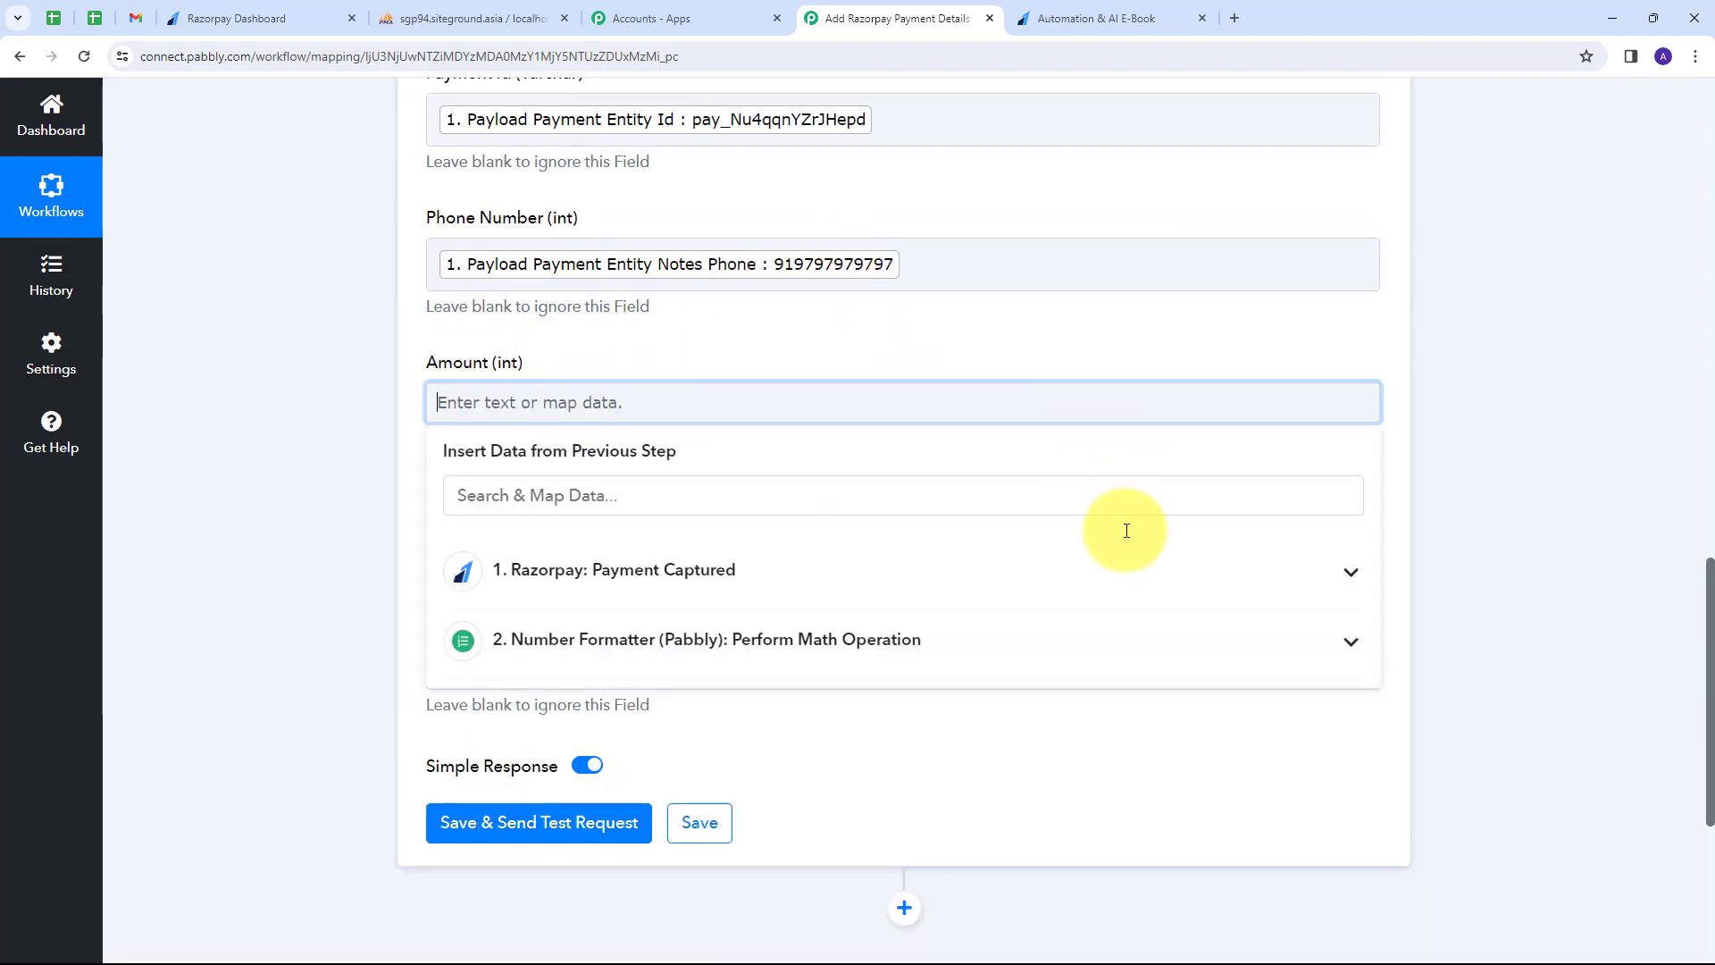
{"action": "left_click", "coordinate": [812, 642]}
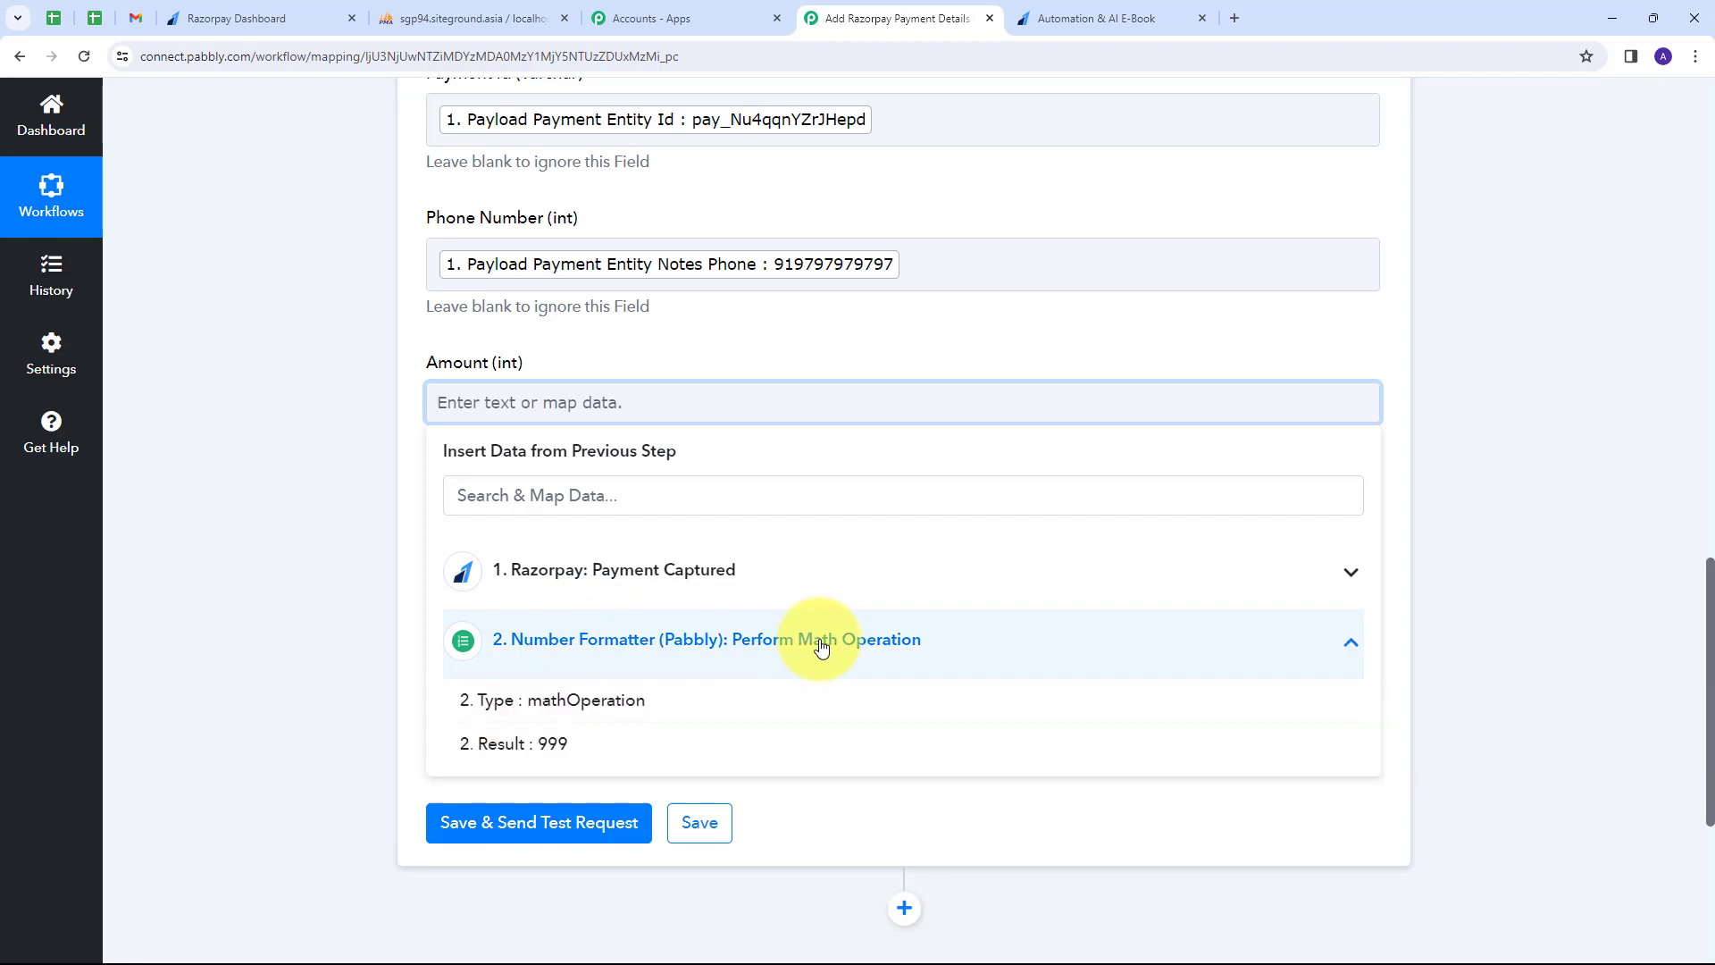
{"action": "left_click", "coordinate": [539, 746]}
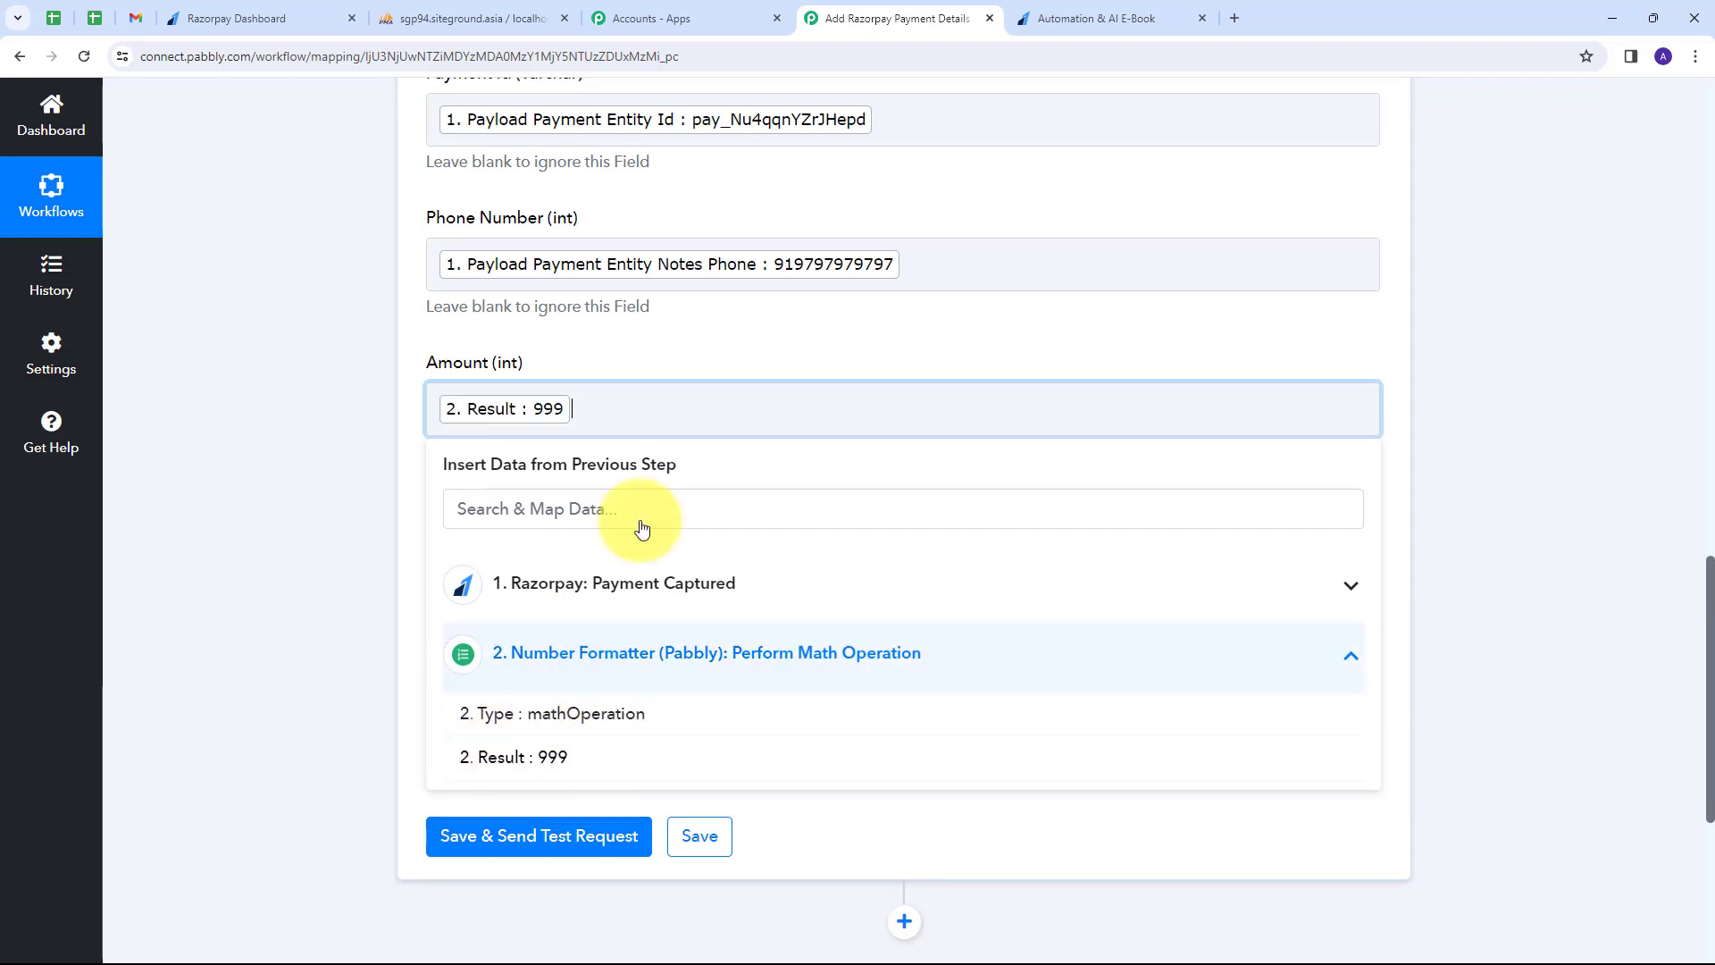
{"action": "left_click", "coordinate": [667, 337]}
{"action": "scroll", "coordinate": [394, 372], "scroll_direction": "down", "scroll_amount": 2}
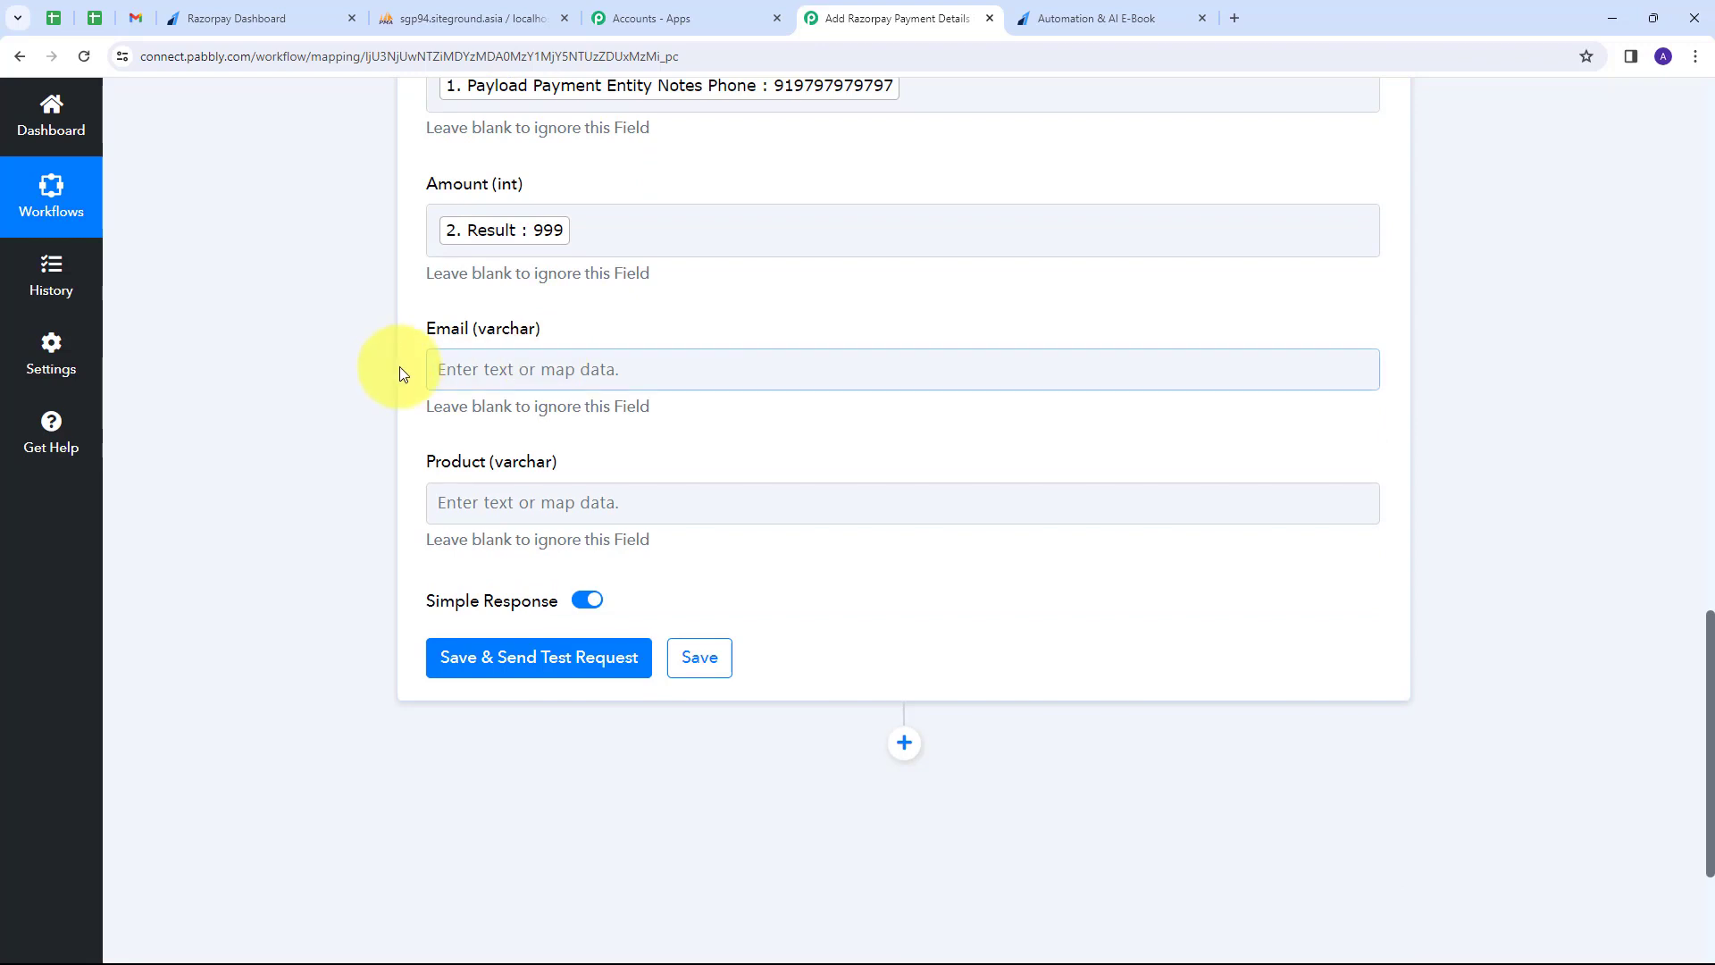
Map the payer's email into Email and the purchased course into Product.
{"action": "left_click", "coordinate": [498, 373]}
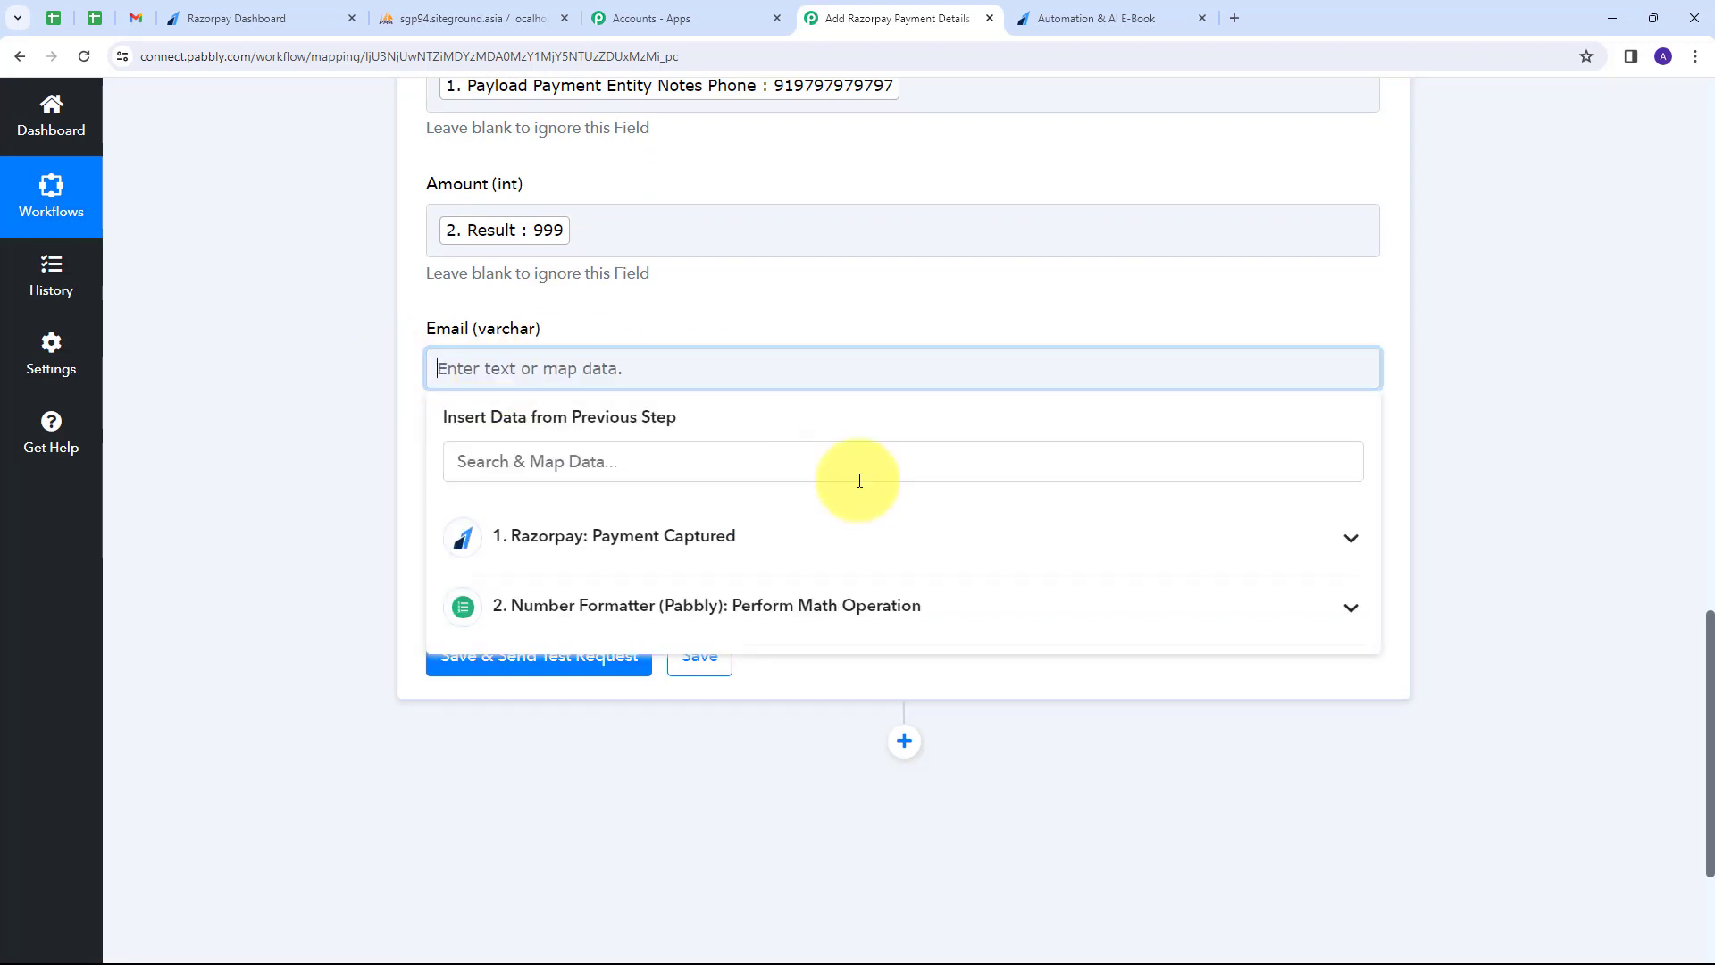
{"action": "left_click", "coordinate": [676, 559]}
{"action": "scroll", "coordinate": [738, 674], "scroll_direction": "down", "scroll_amount": 5}
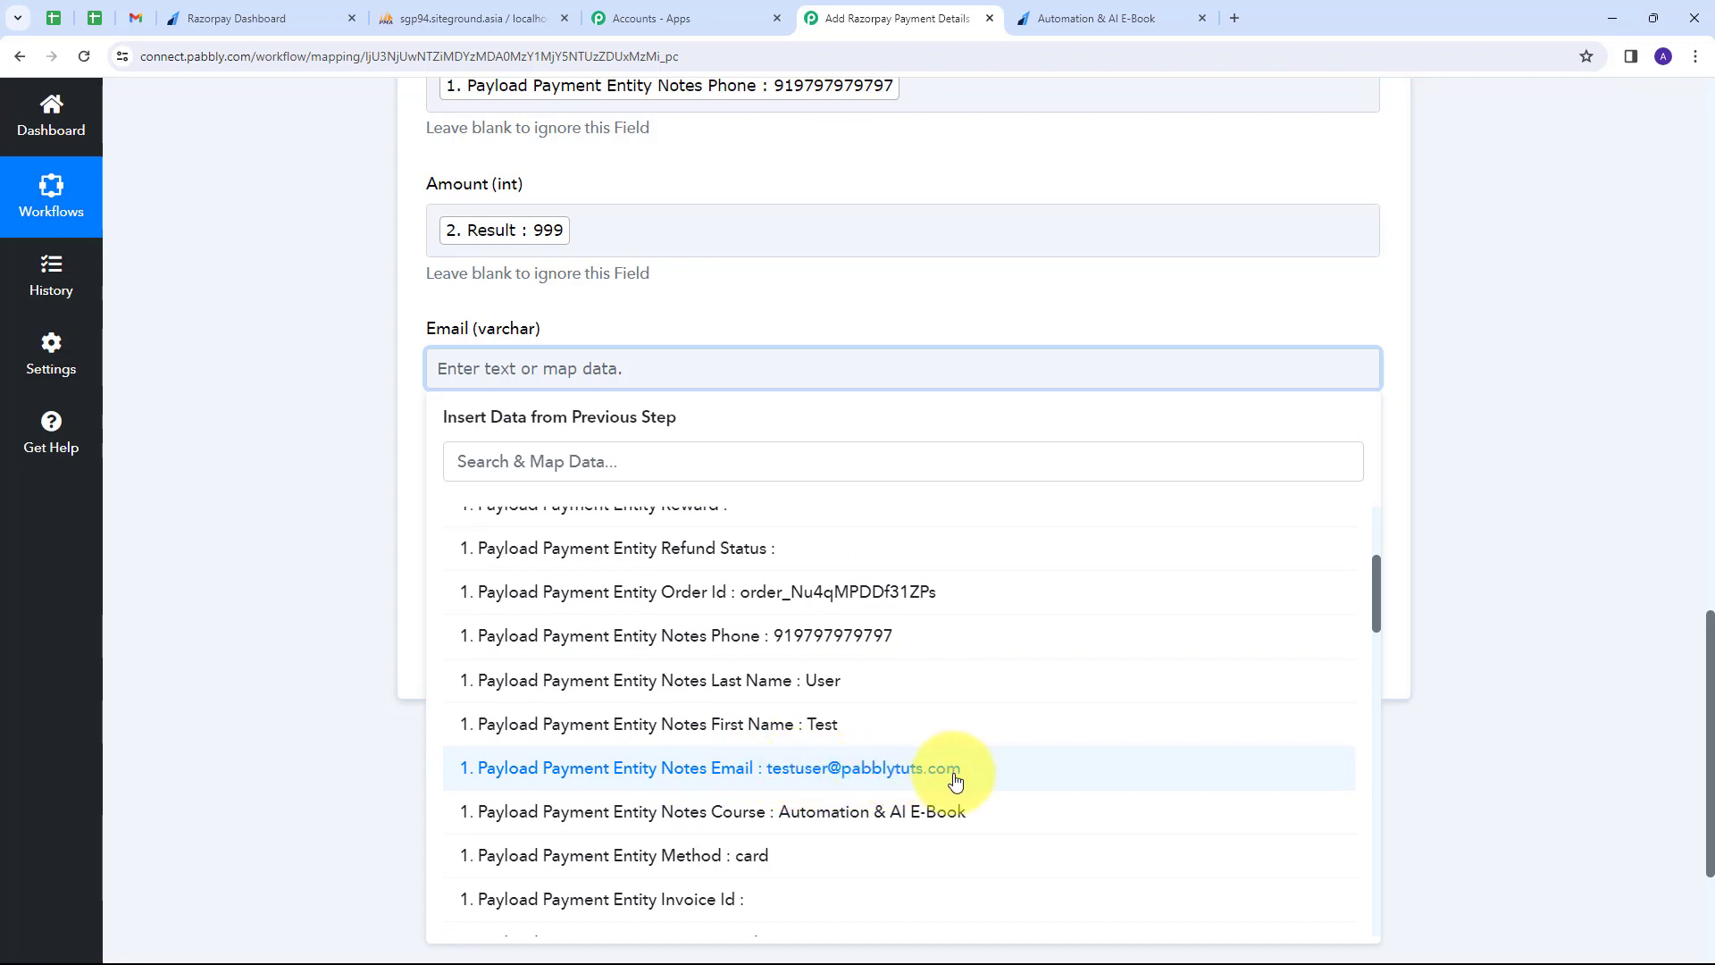
{"action": "left_click", "coordinate": [759, 781]}
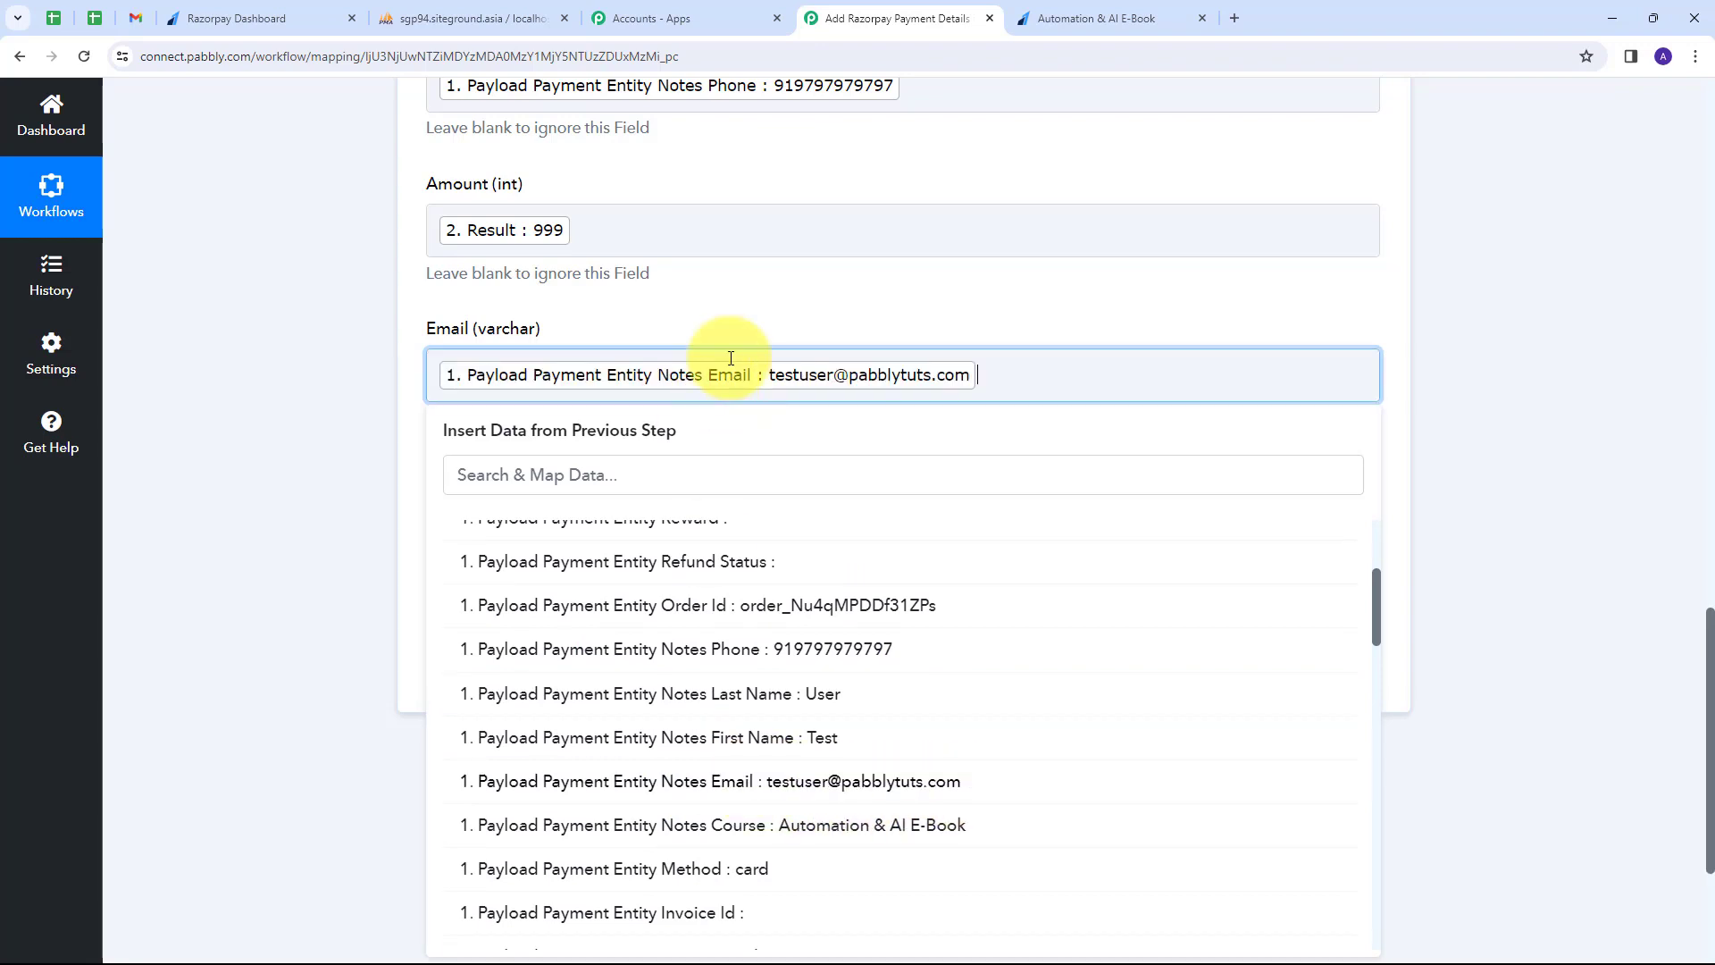
{"action": "scroll", "coordinate": [536, 375], "scroll_direction": "down", "scroll_amount": 1}
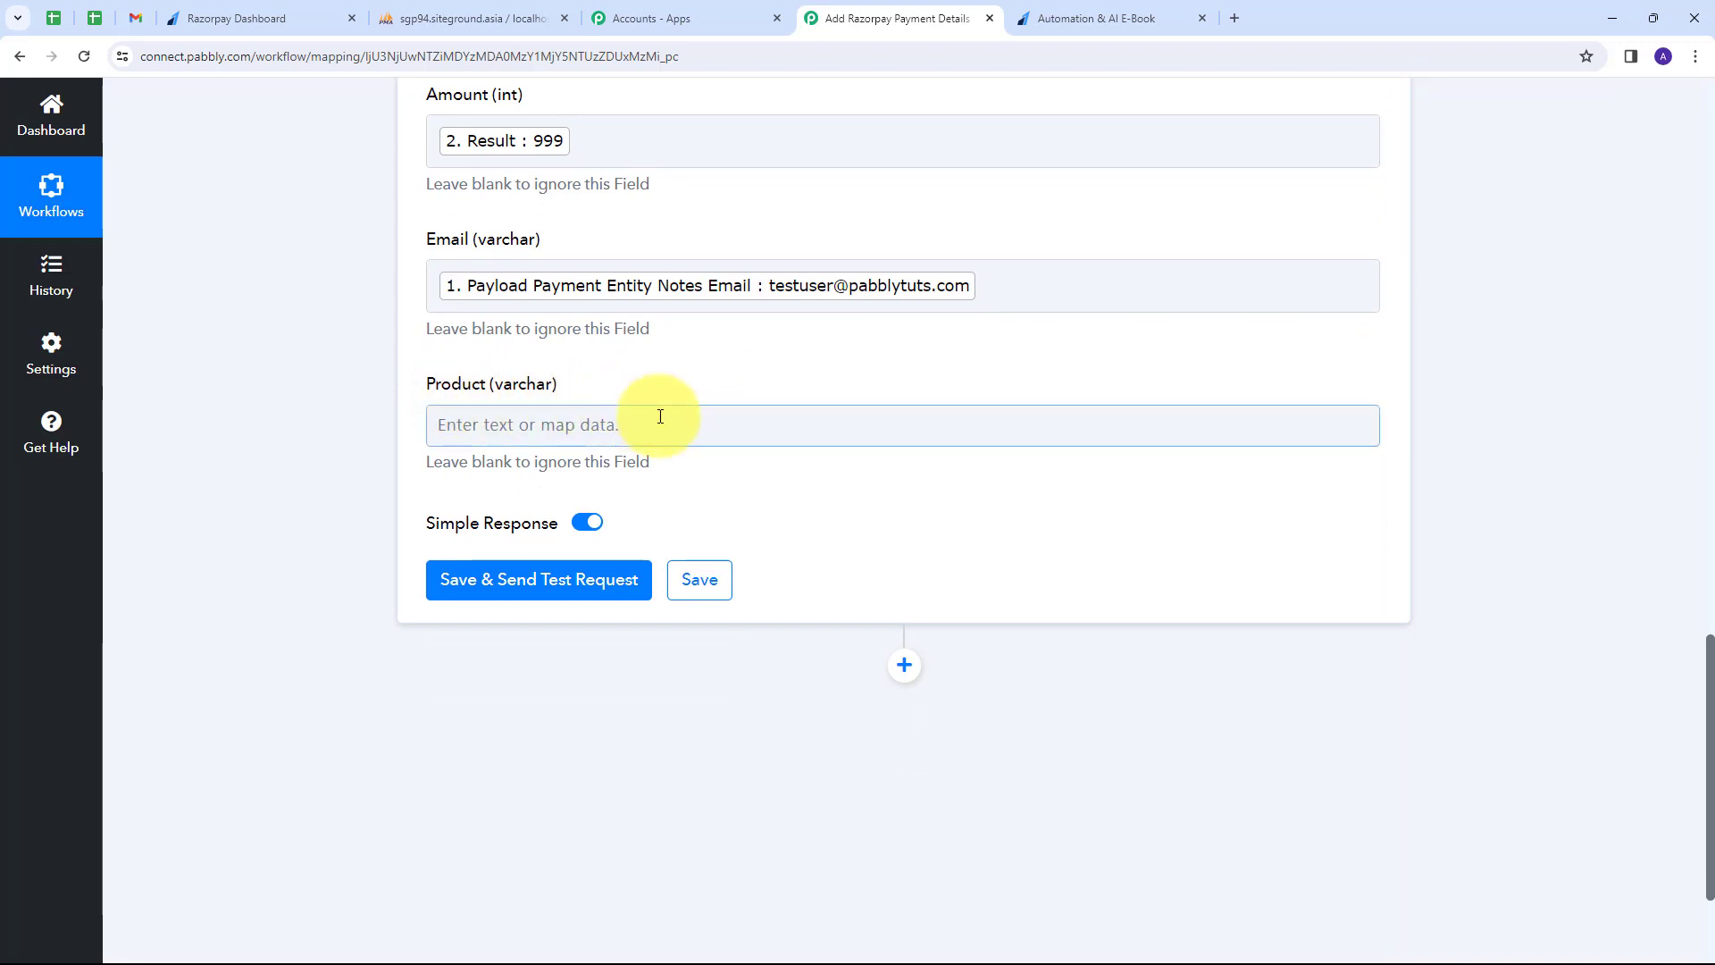
{"action": "left_click", "coordinate": [575, 425]}
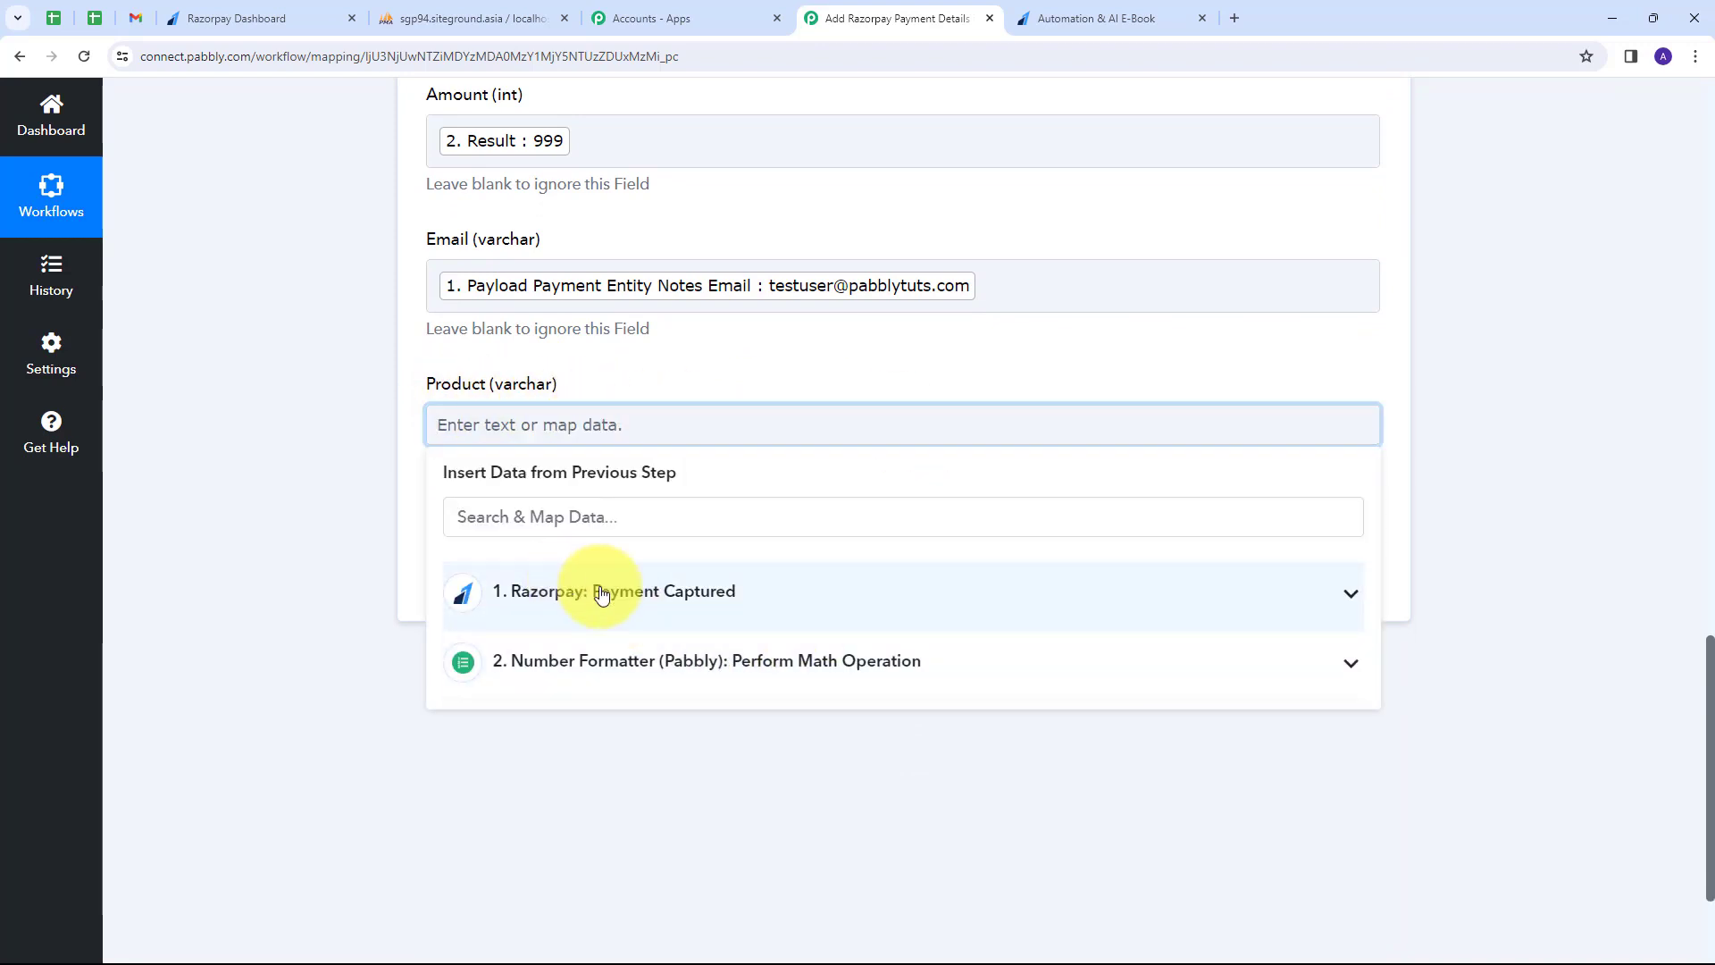
{"action": "left_click", "coordinate": [689, 589]}
{"action": "scroll", "coordinate": [804, 643], "scroll_direction": "down", "scroll_amount": 5}
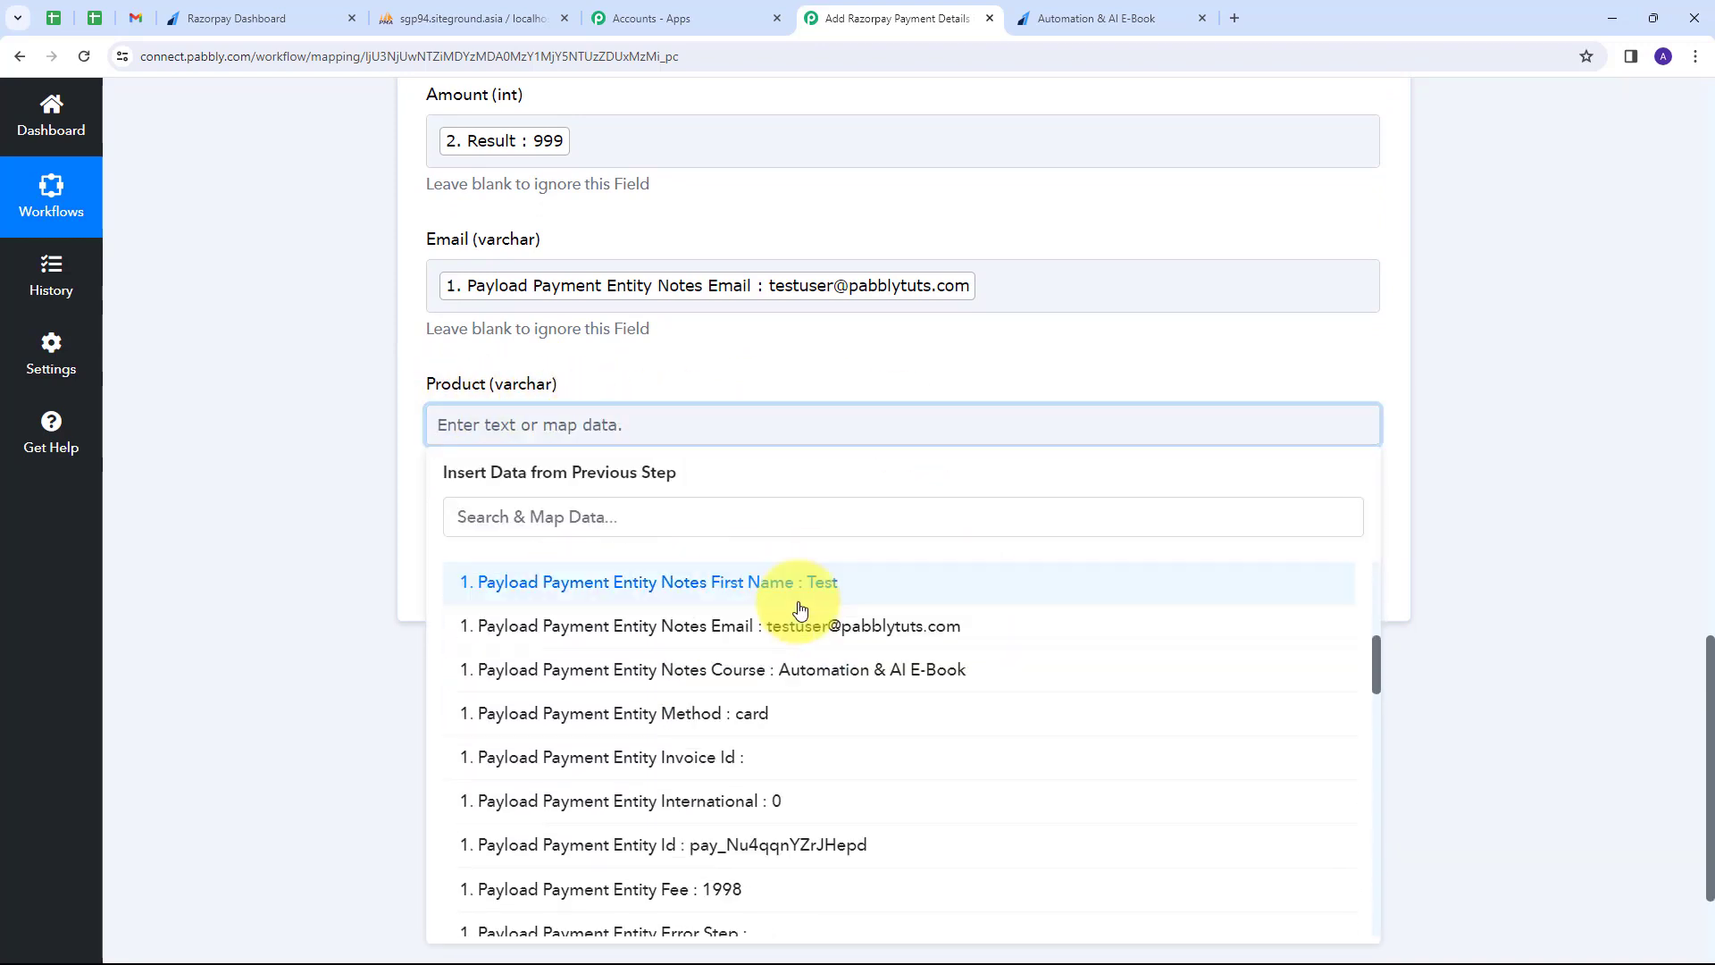
{"action": "left_click", "coordinate": [798, 690]}
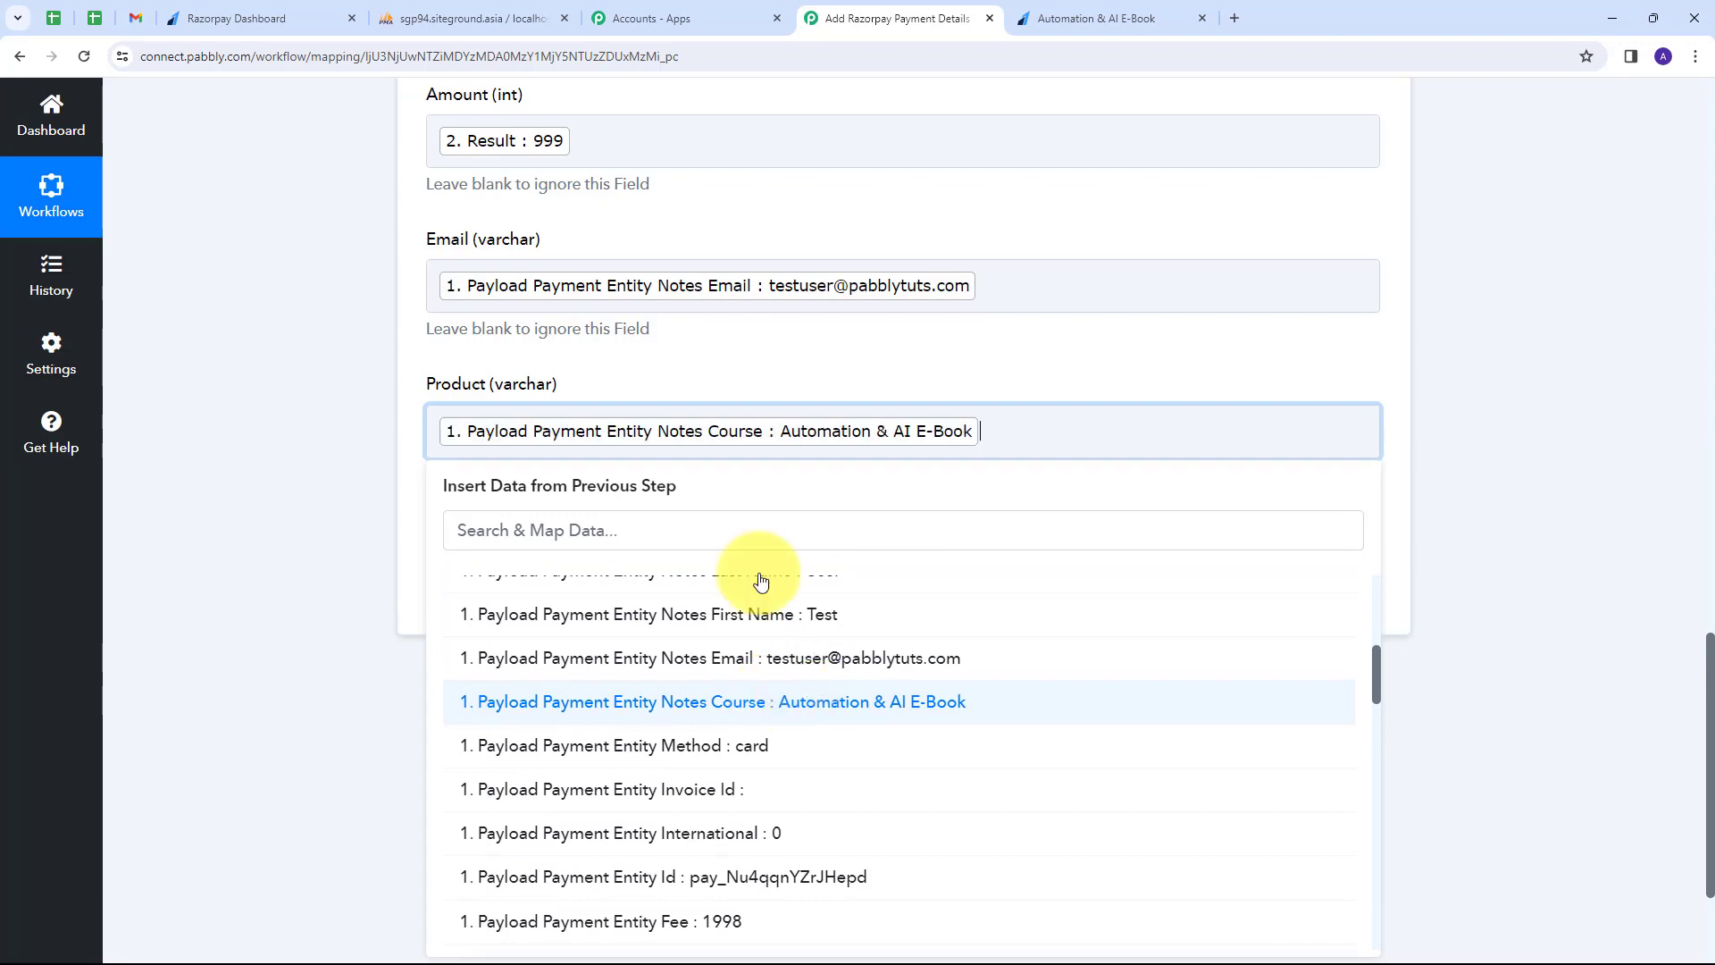
{"action": "left_click", "coordinate": [726, 361]}
{"action": "scroll", "coordinate": [726, 365], "scroll_direction": "up", "scroll_amount": 4}
{"action": "scroll", "coordinate": [726, 361], "scroll_direction": "up", "scroll_amount": 3}
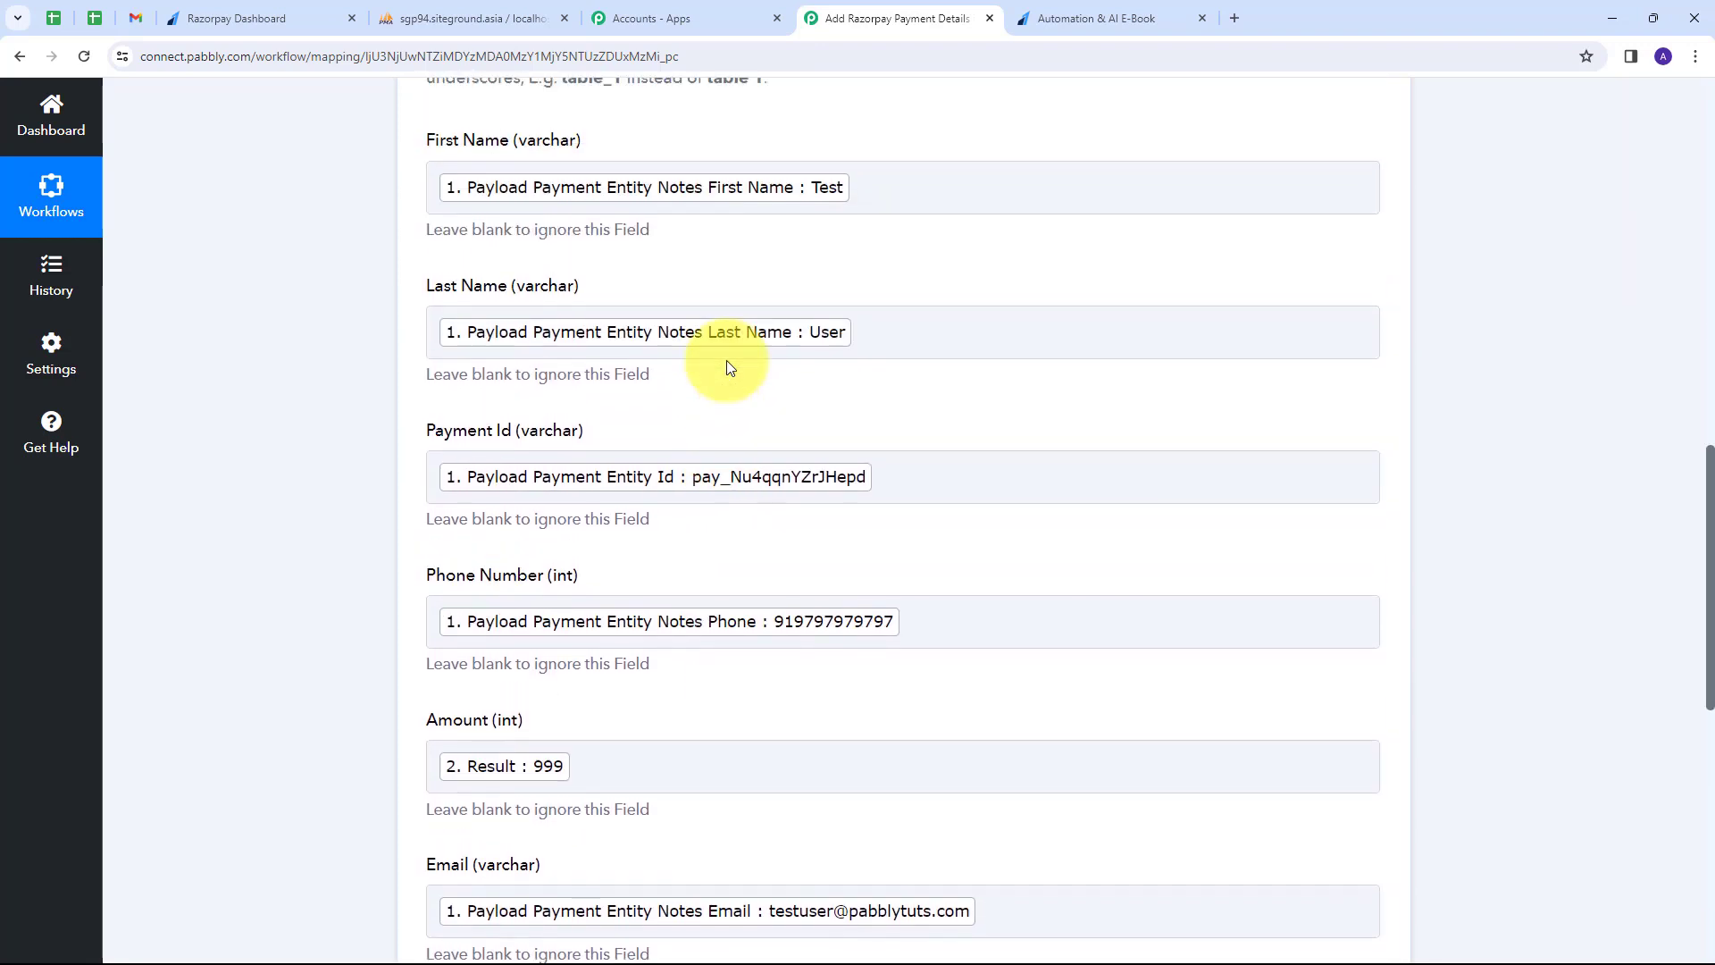
{"action": "scroll", "coordinate": [726, 361], "scroll_direction": "down", "scroll_amount": 8}
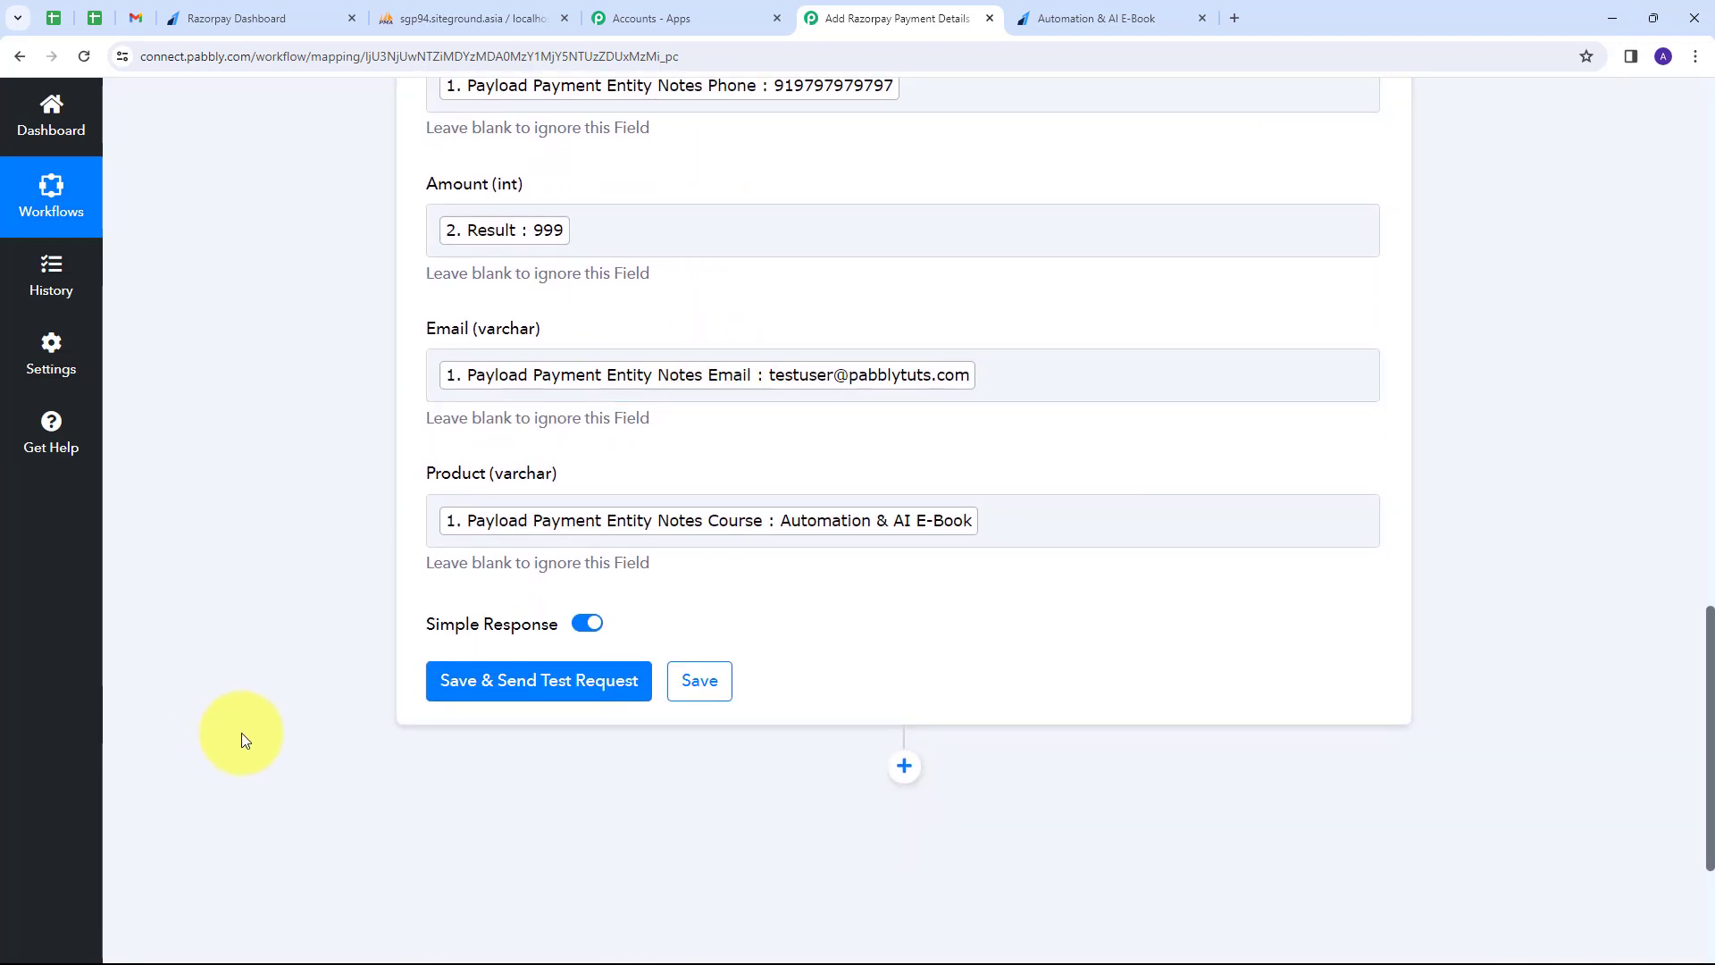
Send the test insert, confirm the success status, and switch to the RazorpayPayments table in phpMyAdmin.
{"action": "left_click", "coordinate": [517, 683]}
{"action": "scroll", "coordinate": [567, 527], "scroll_direction": "down", "scroll_amount": 1}
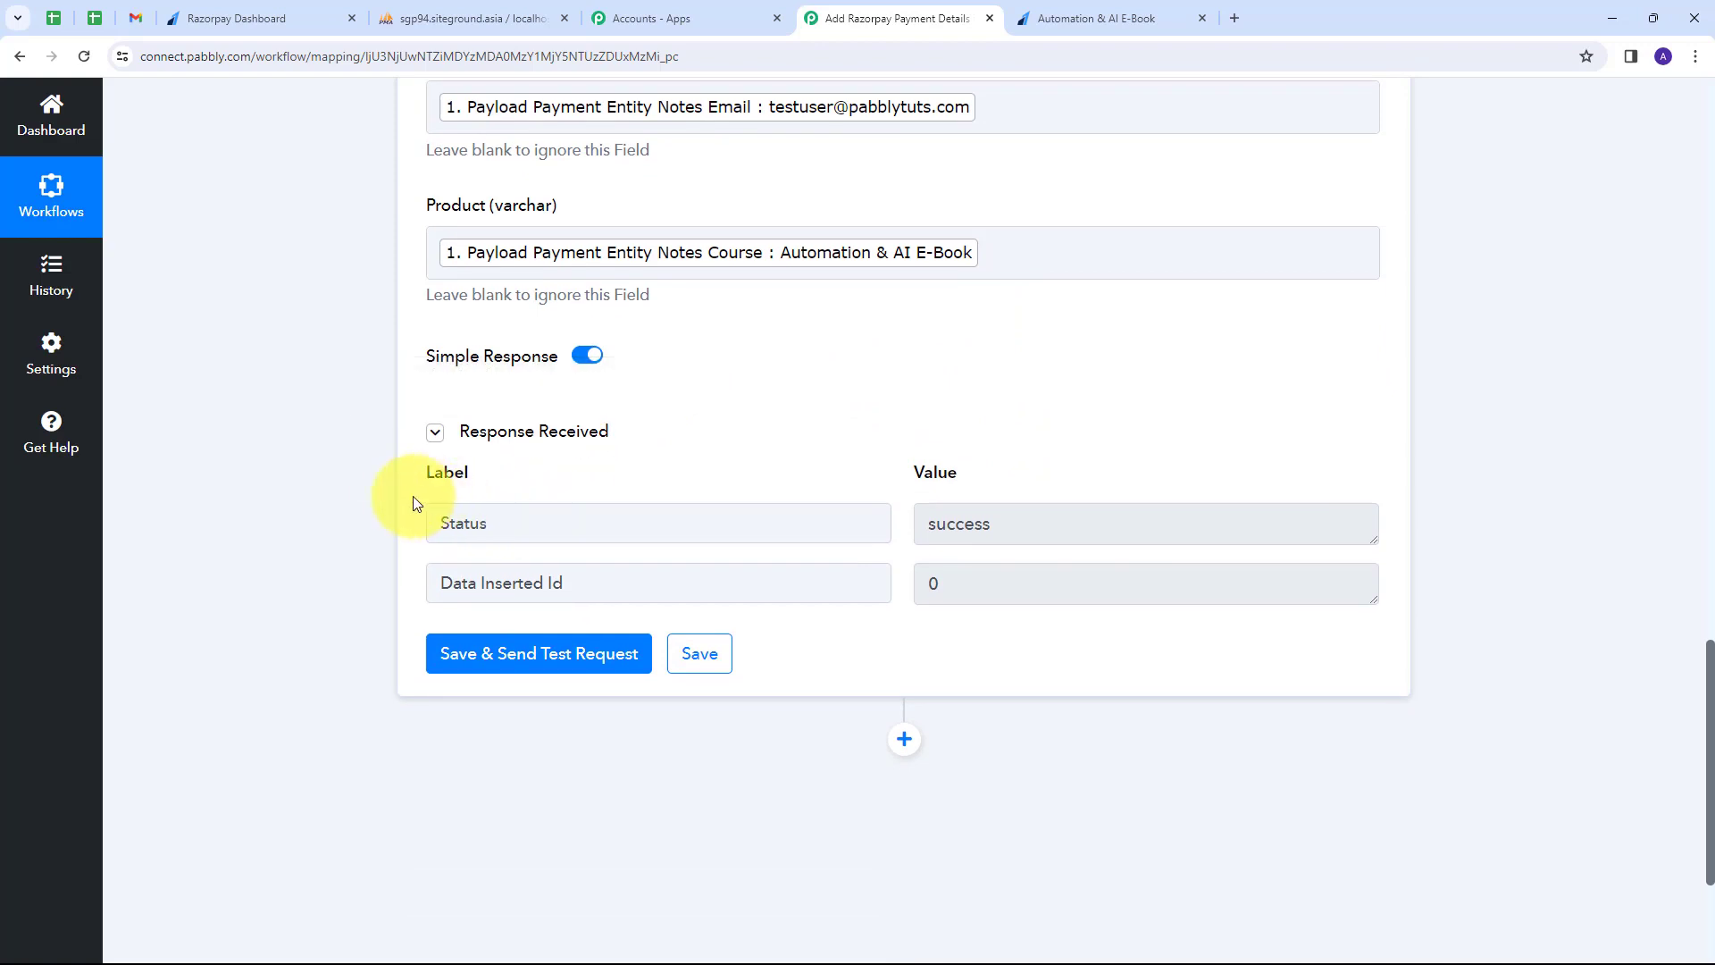
{"action": "left_click", "coordinate": [1087, 518]}
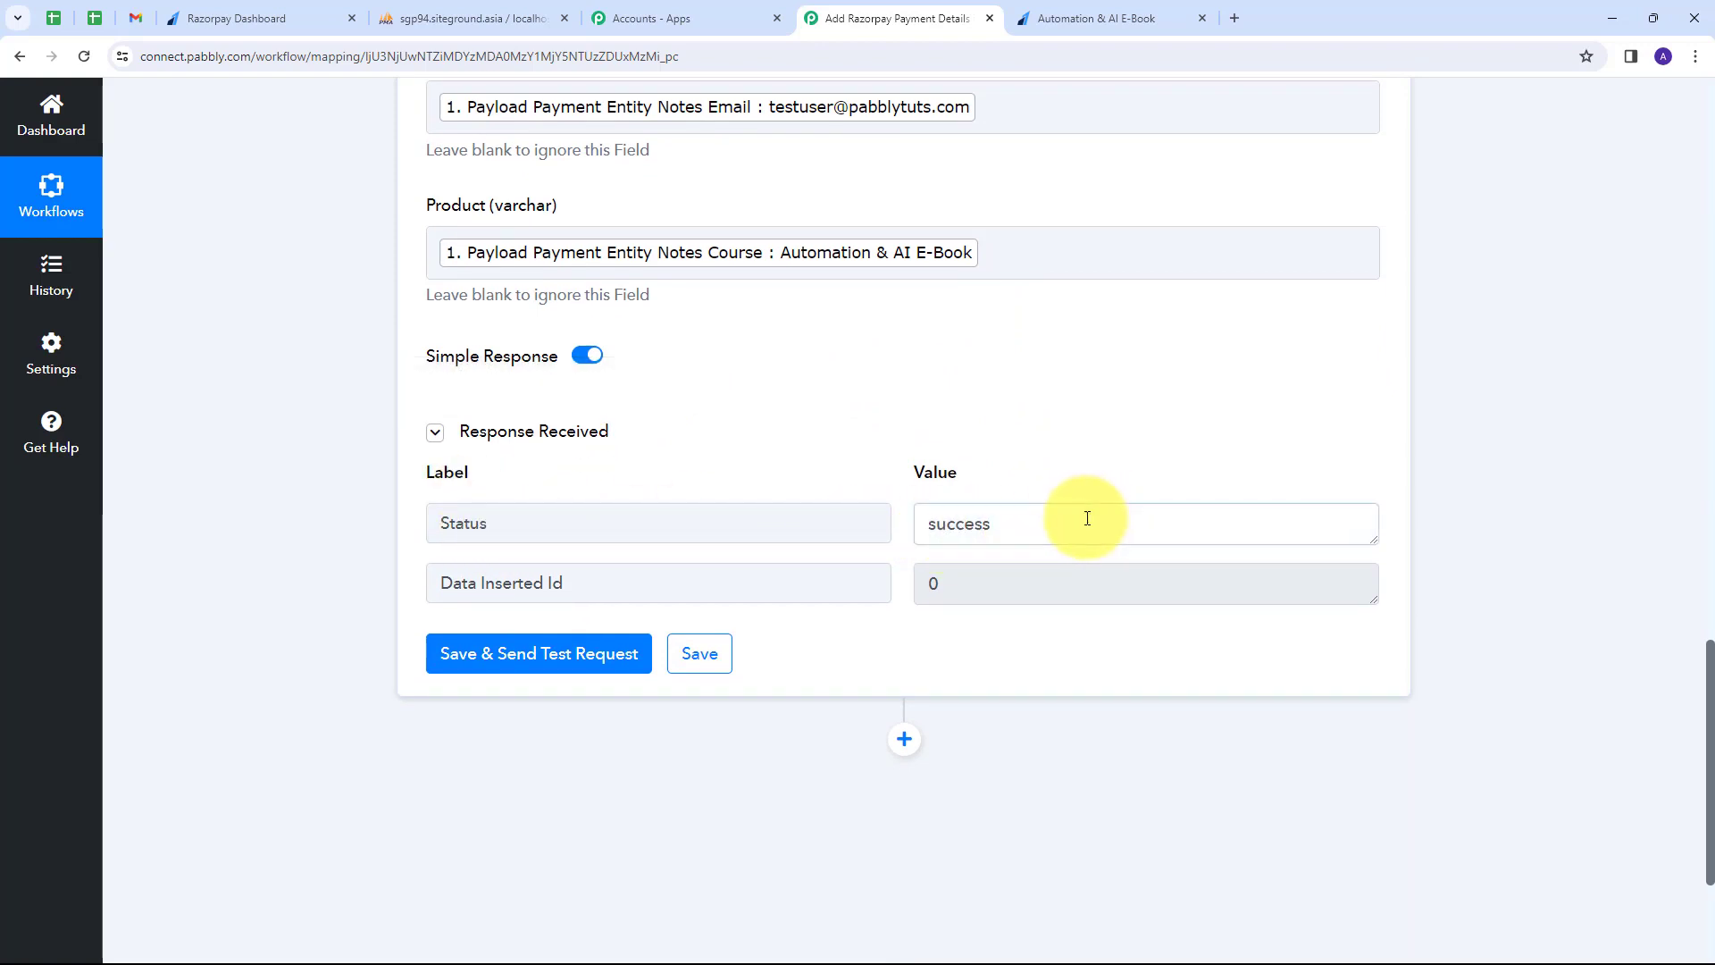
{"action": "double_click", "coordinate": [1088, 519]}
{"action": "left_click", "coordinate": [784, 443]}
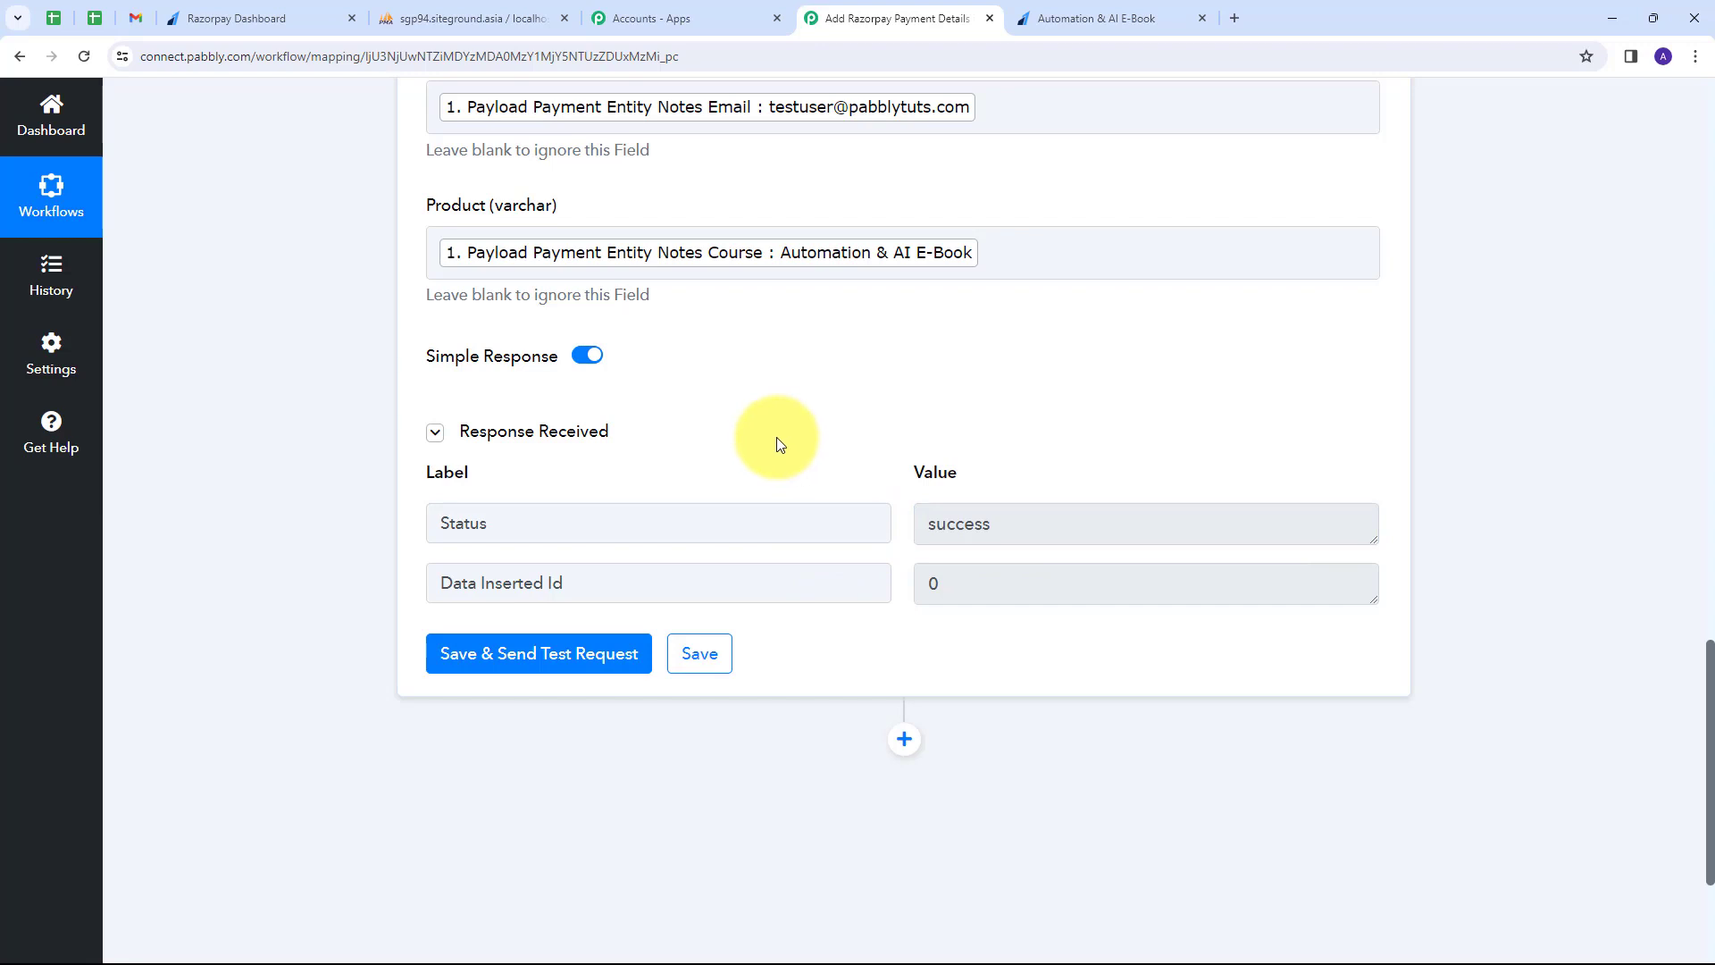
{"action": "left_click", "coordinate": [457, 17]}
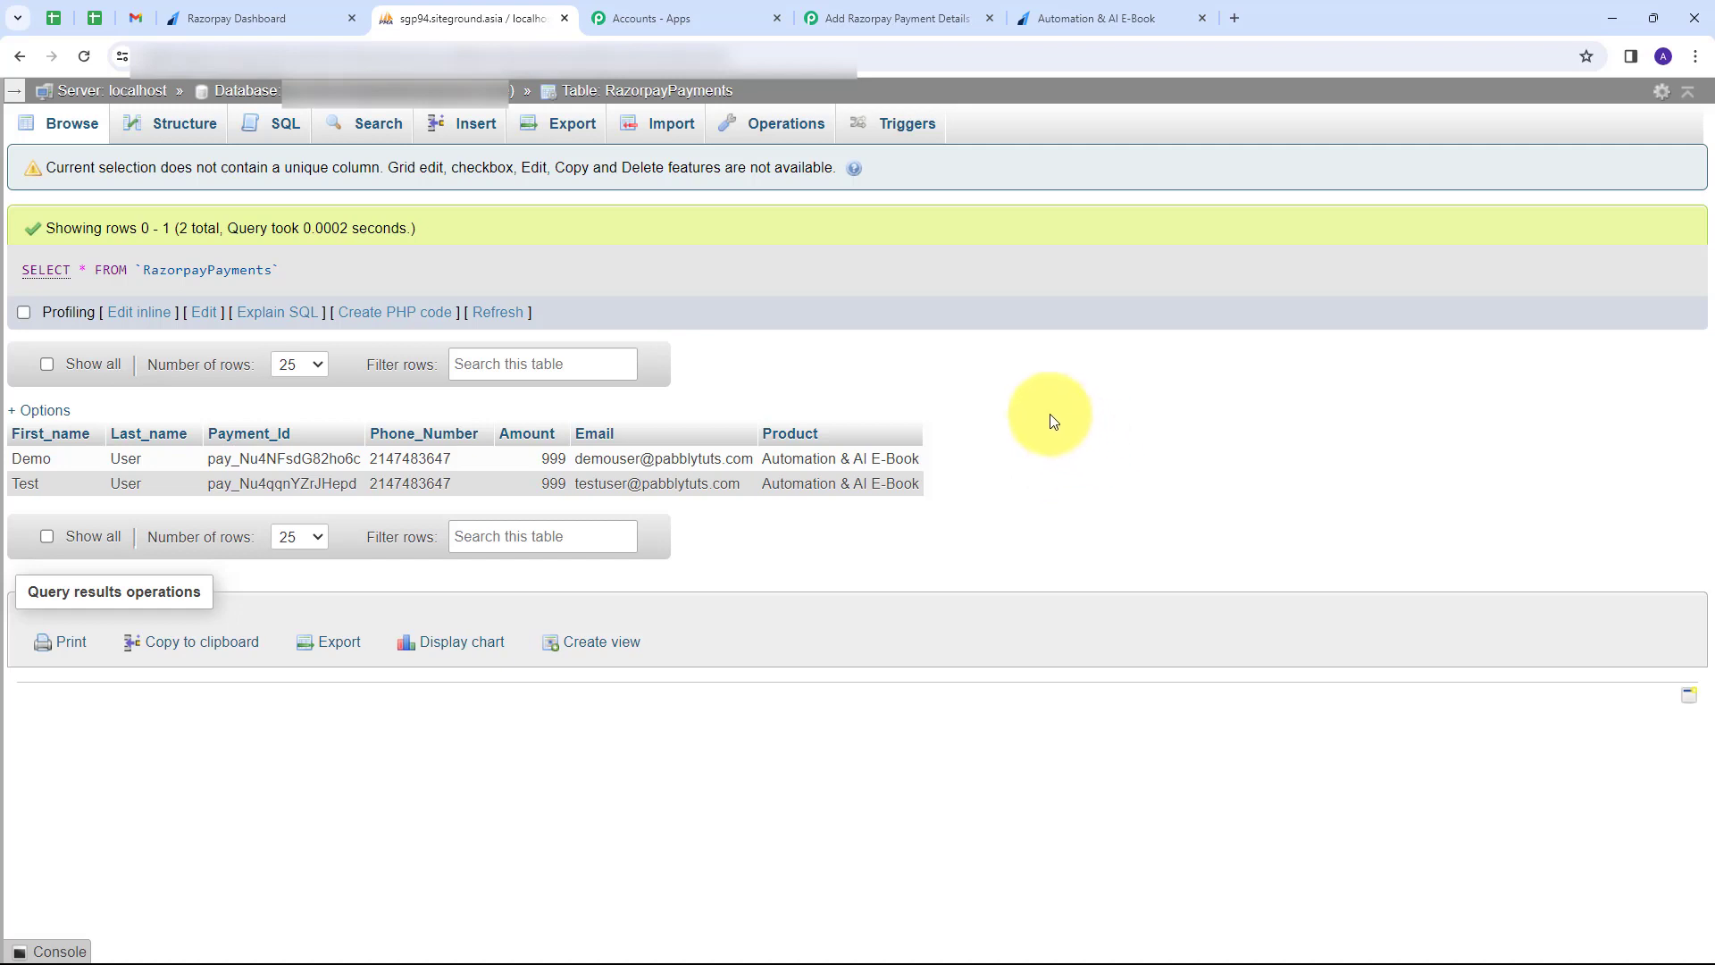
Return to the Razorpay Dashboard's list of payment pages.
{"action": "left_click", "coordinate": [238, 10]}
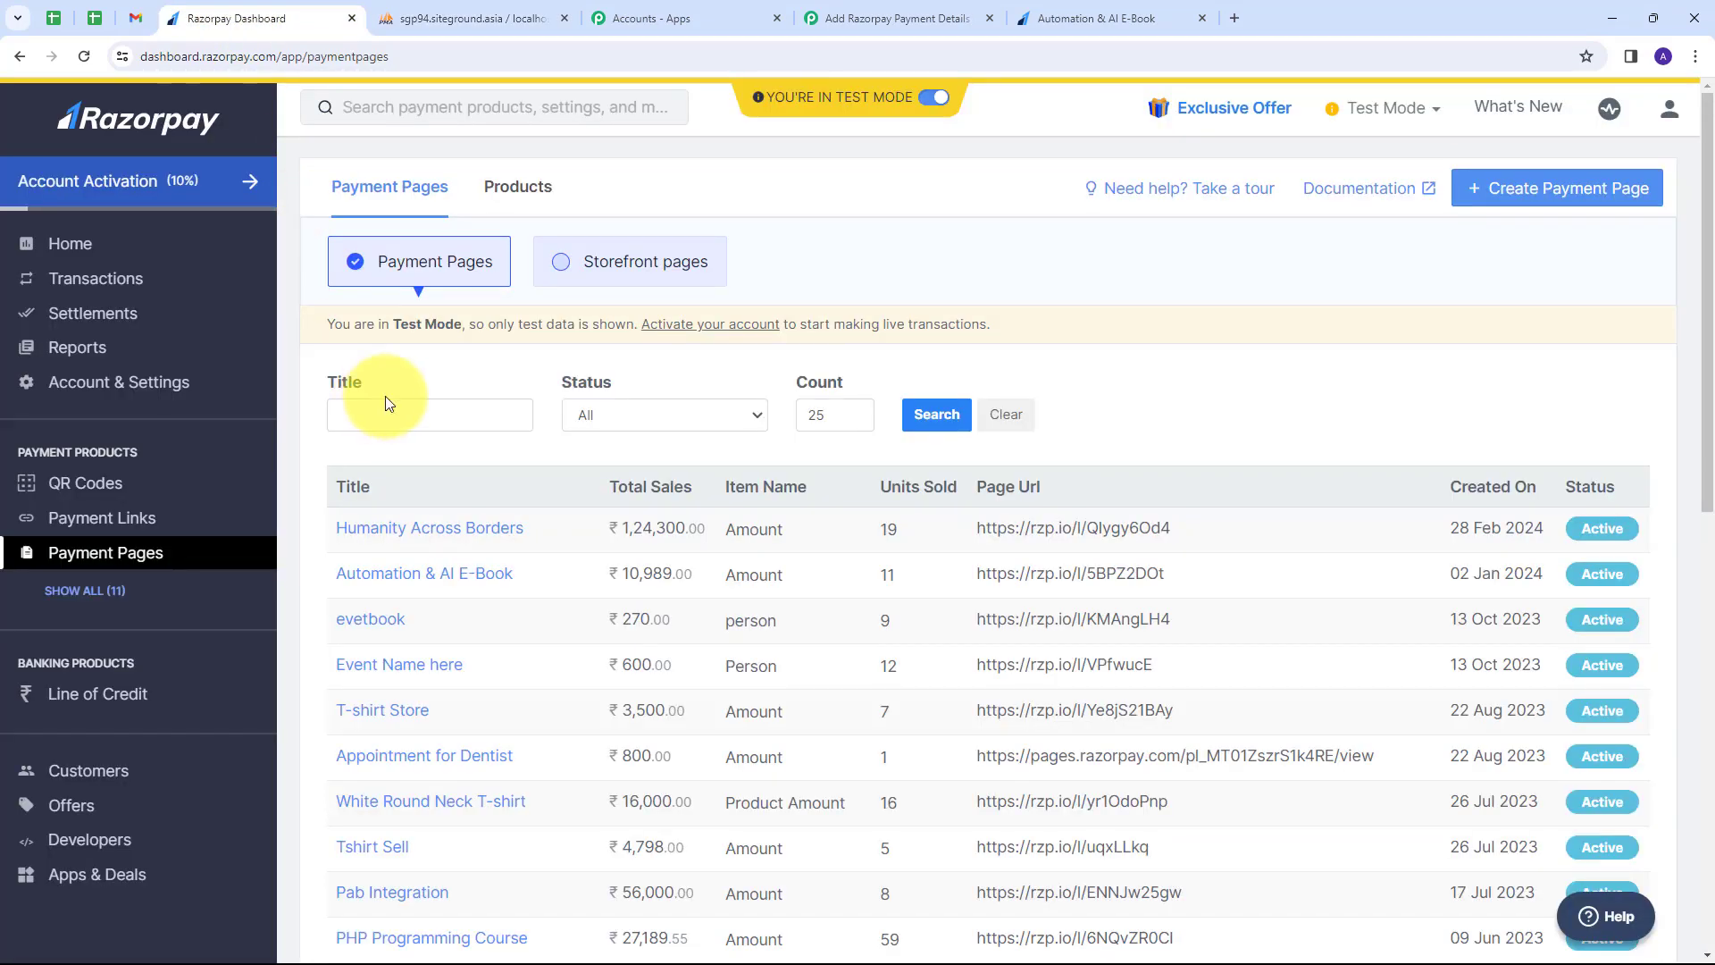
Open the copied MS Office Course payment page link in a new browser tab.
{"action": "scroll", "coordinate": [529, 574], "scroll_direction": "down", "scroll_amount": 6}
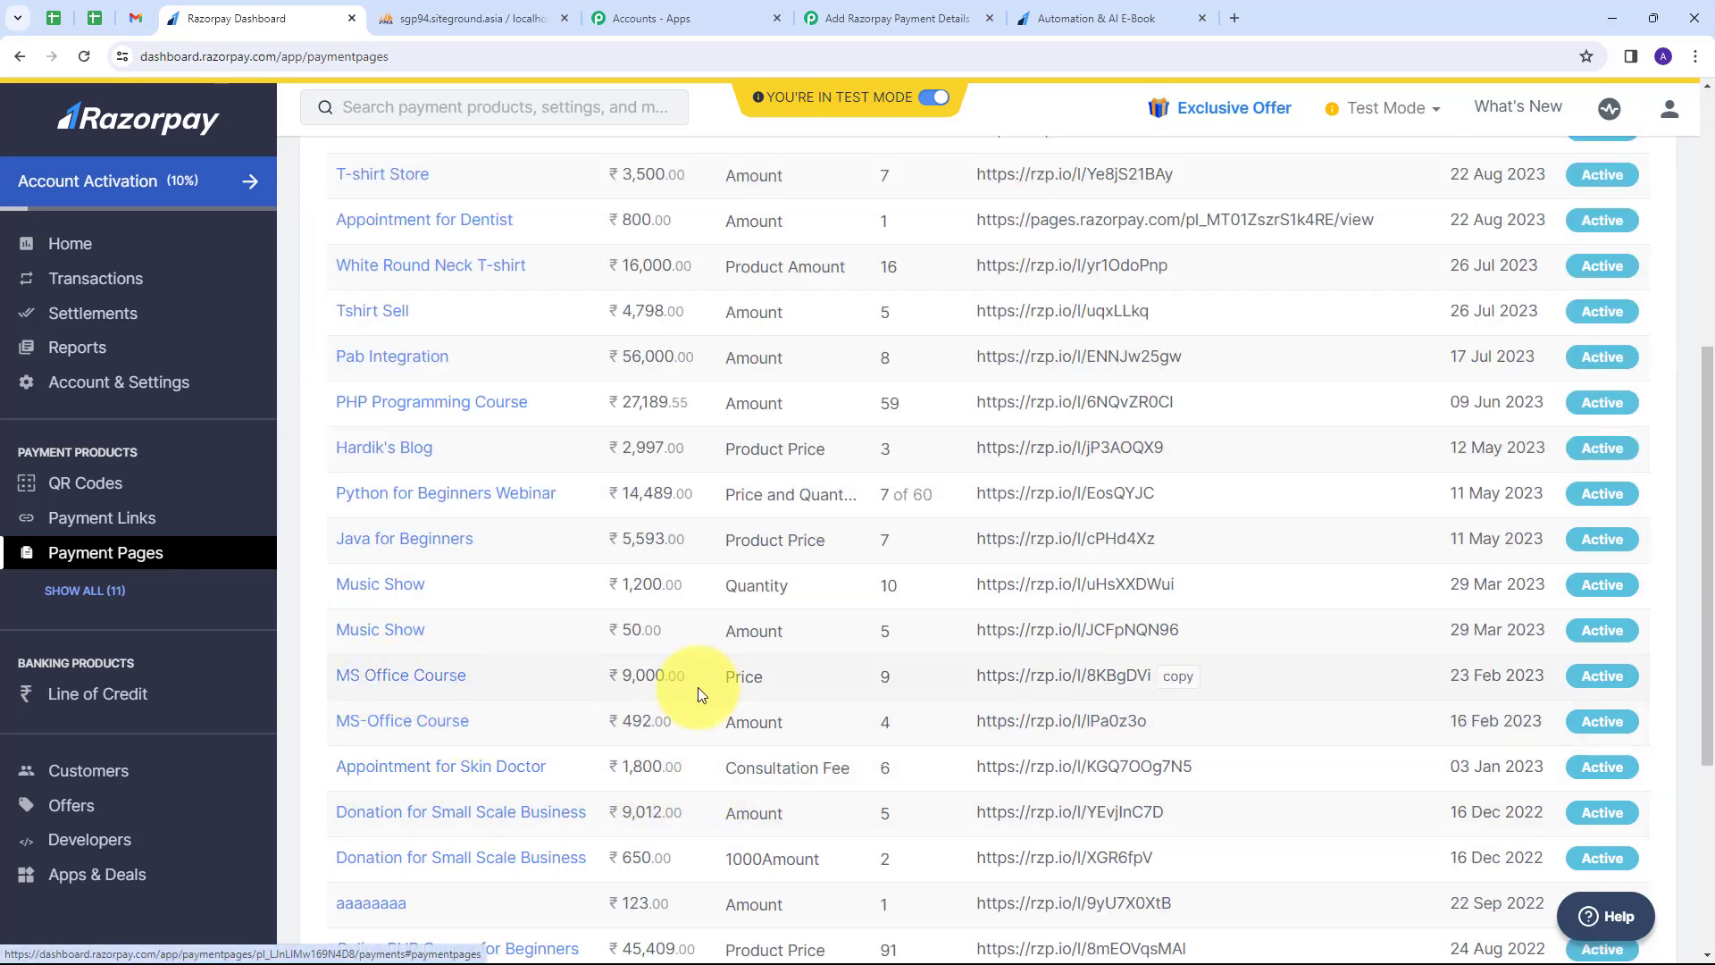
{"action": "left_click", "coordinate": [1178, 679]}
{"action": "left_click", "coordinate": [1234, 18]}
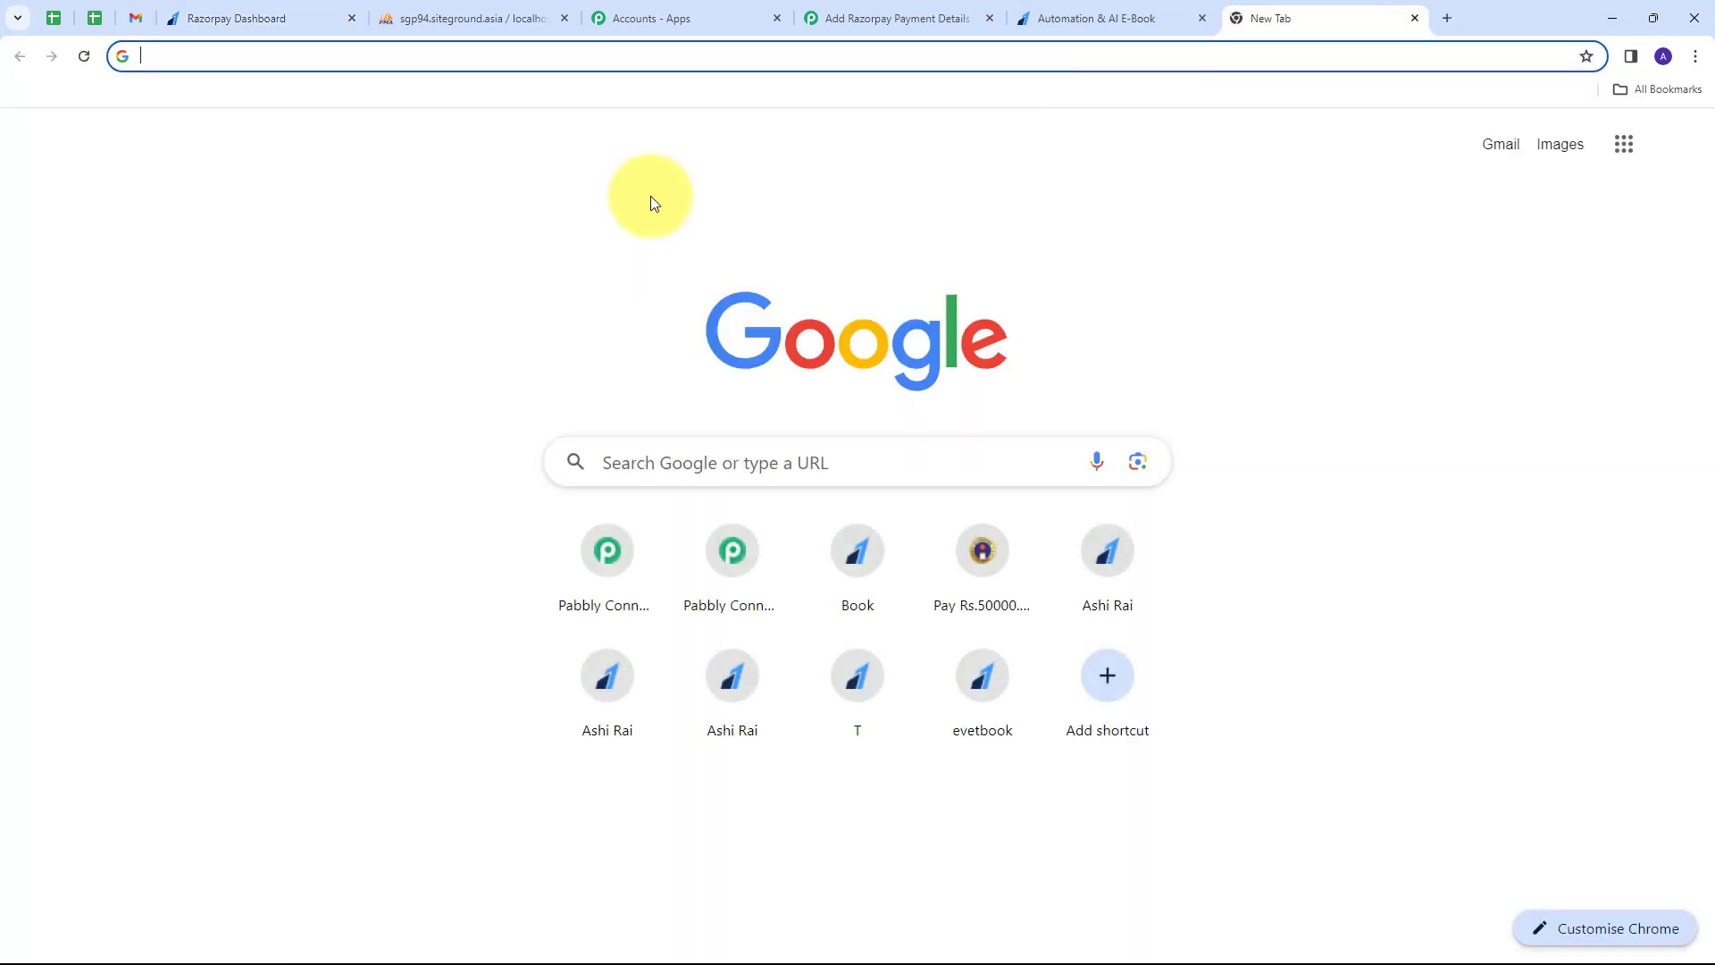
{"action": "key", "text": "ctrl+v"}
{"action": "key", "text": "Return"}
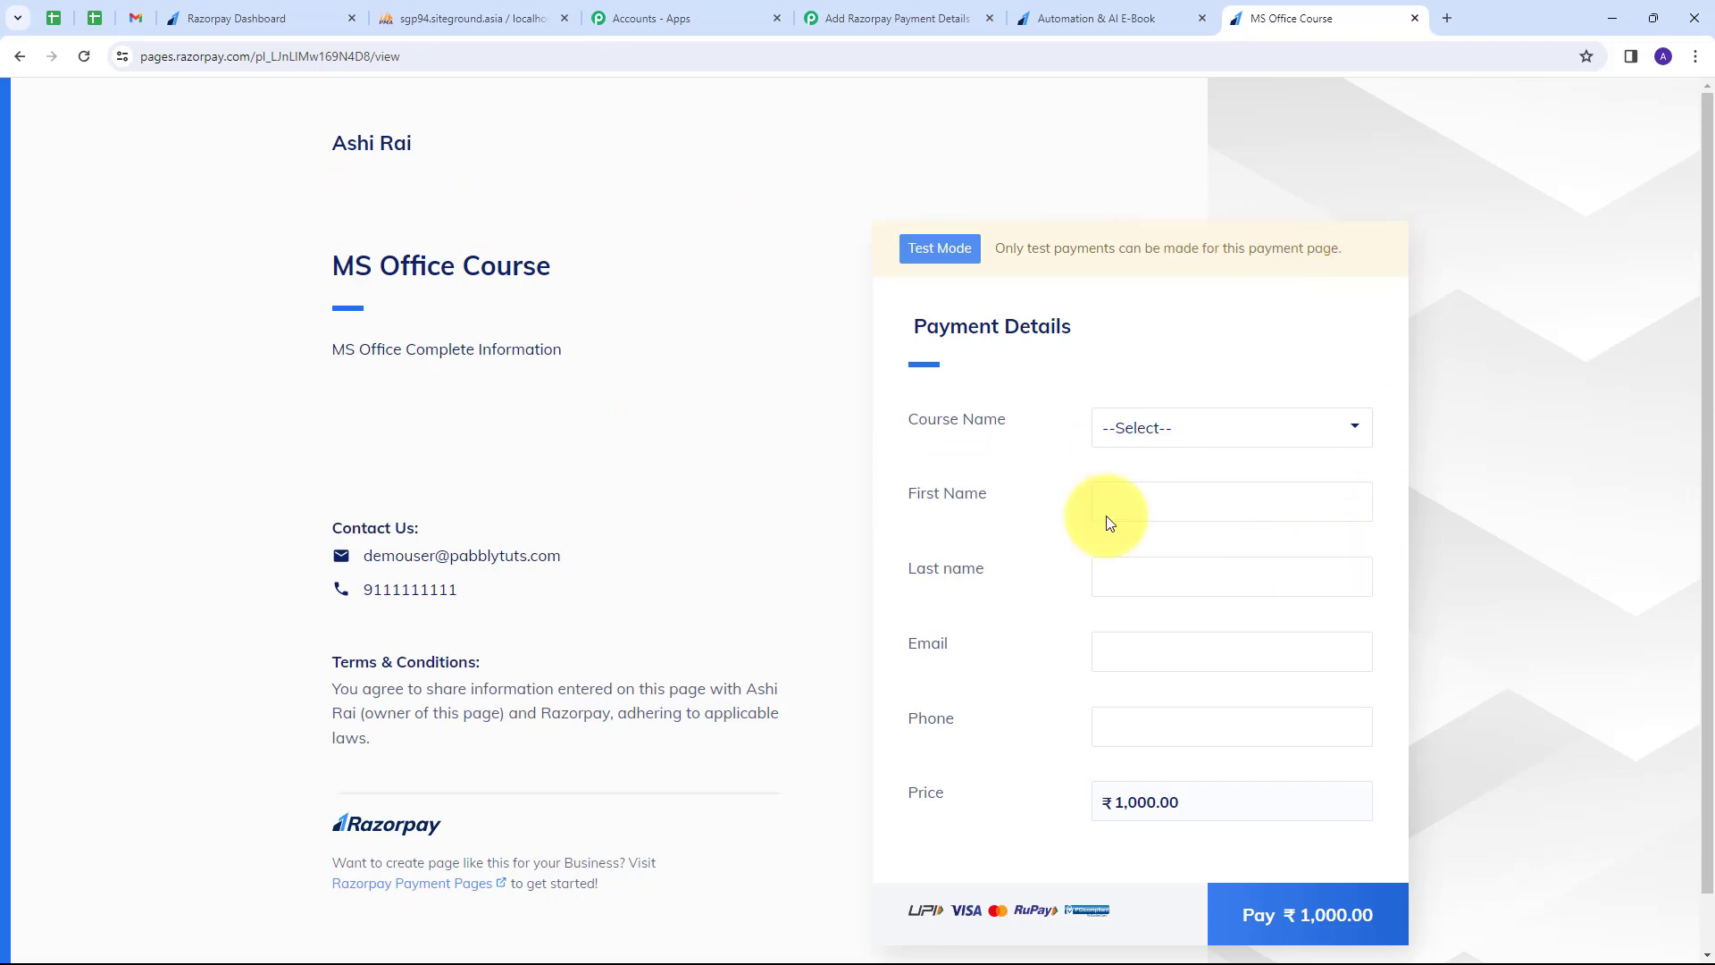
Select MS Office Course, enter a dummy buyer's name, e-mail and phone, and start the ₹1,000 payment.
{"action": "scroll", "coordinate": [929, 410], "scroll_direction": "down", "scroll_amount": 1}
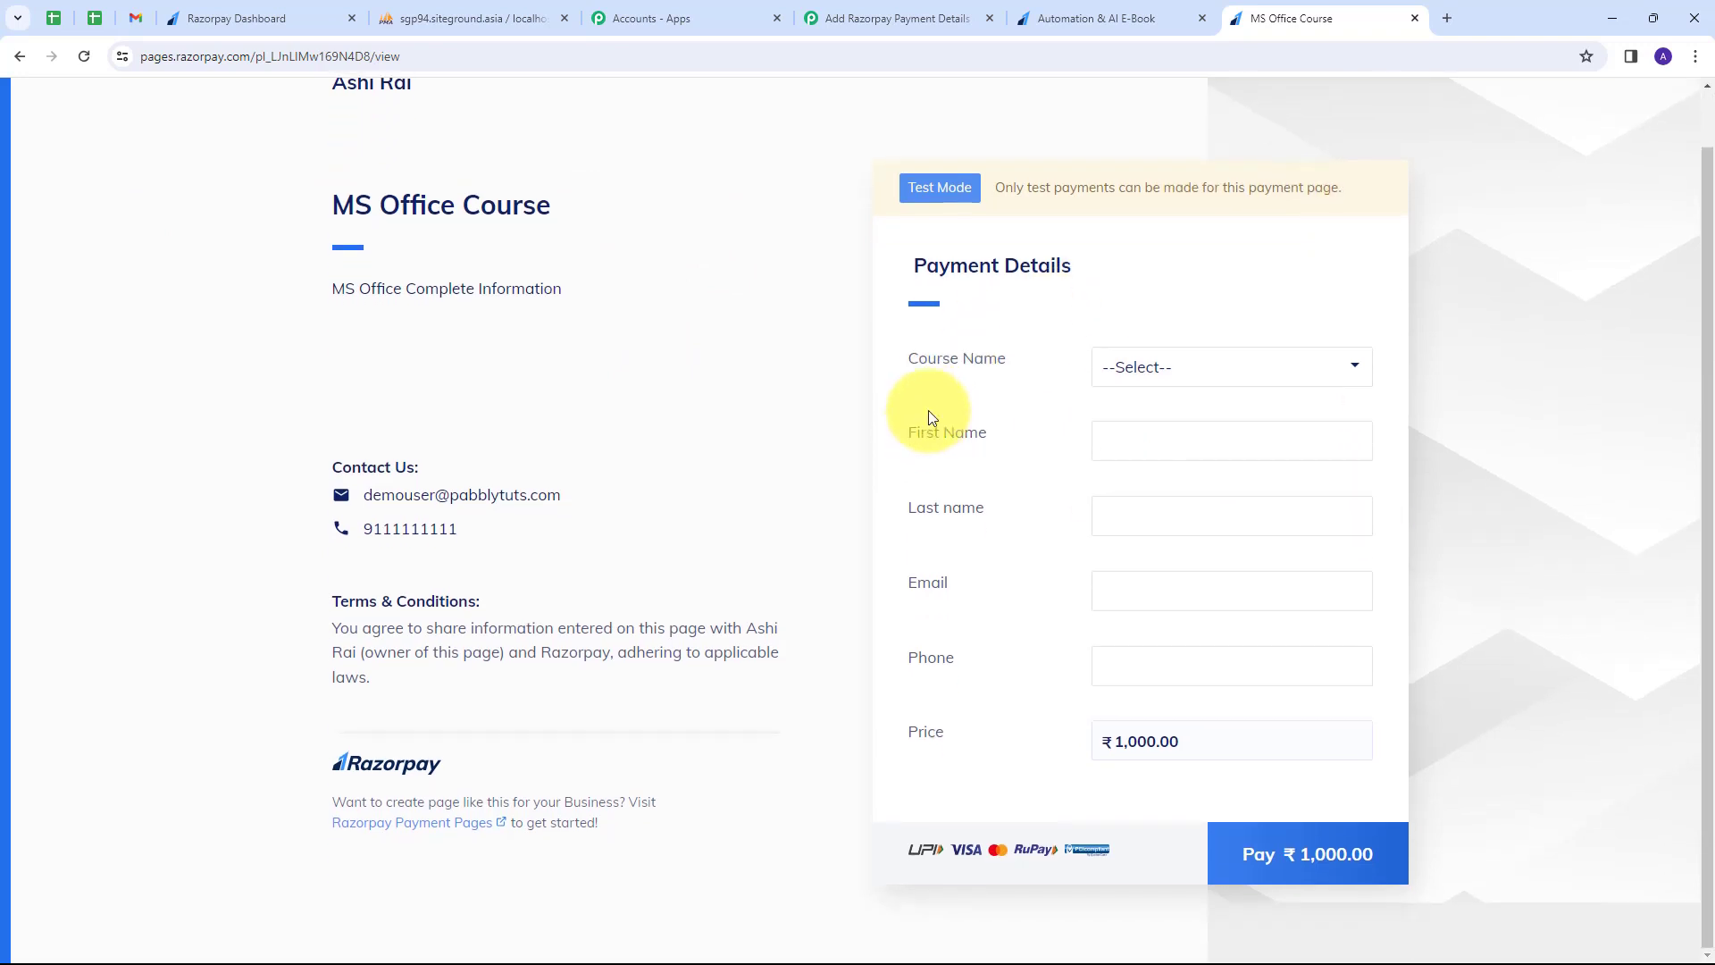
{"action": "left_click", "coordinate": [1239, 377]}
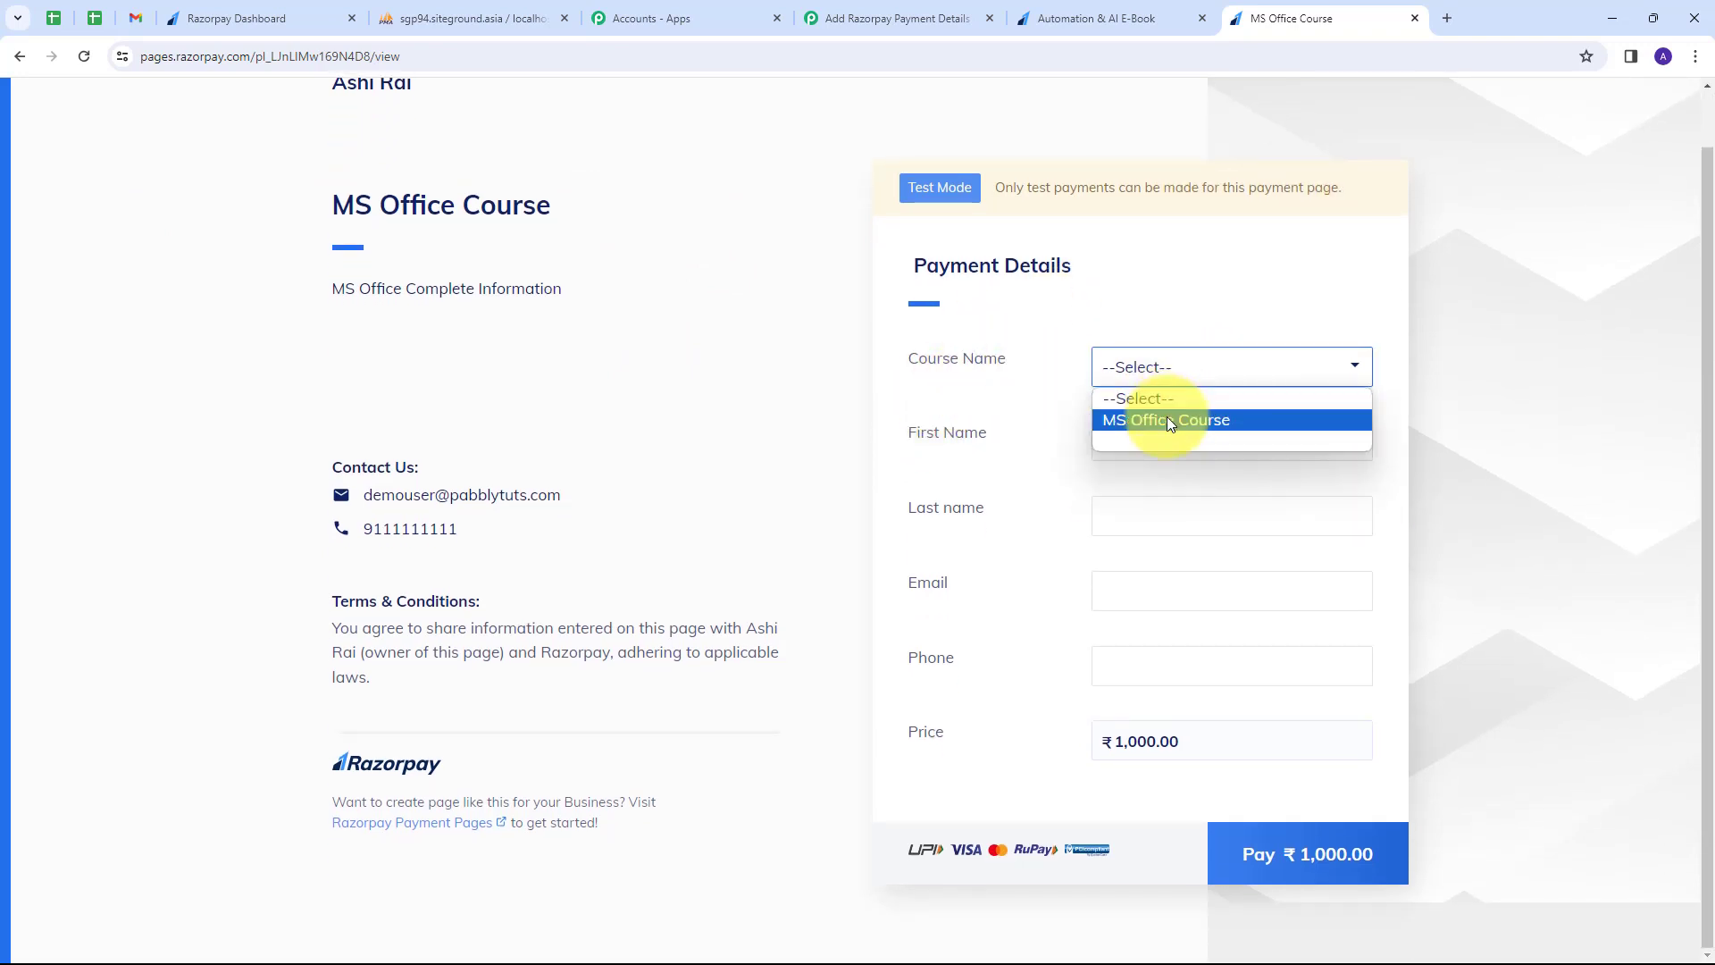
{"action": "left_click", "coordinate": [1167, 420]}
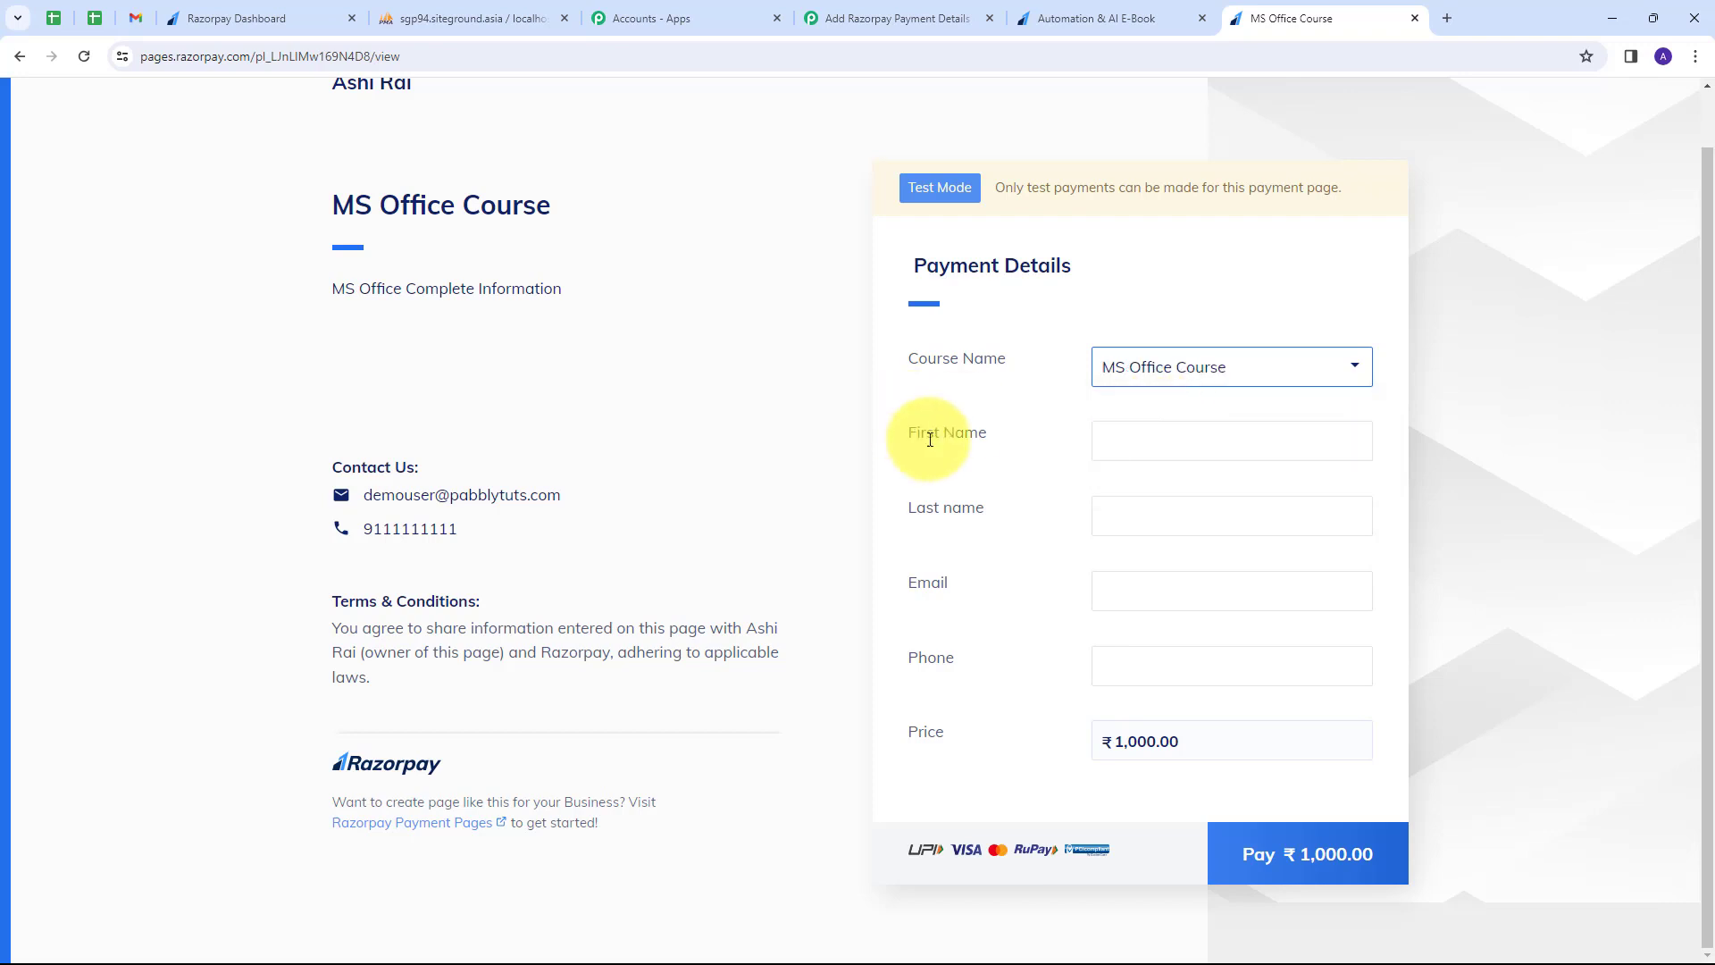
{"action": "left_click", "coordinate": [1152, 446]}
{"action": "type", "text": "Dummy"}
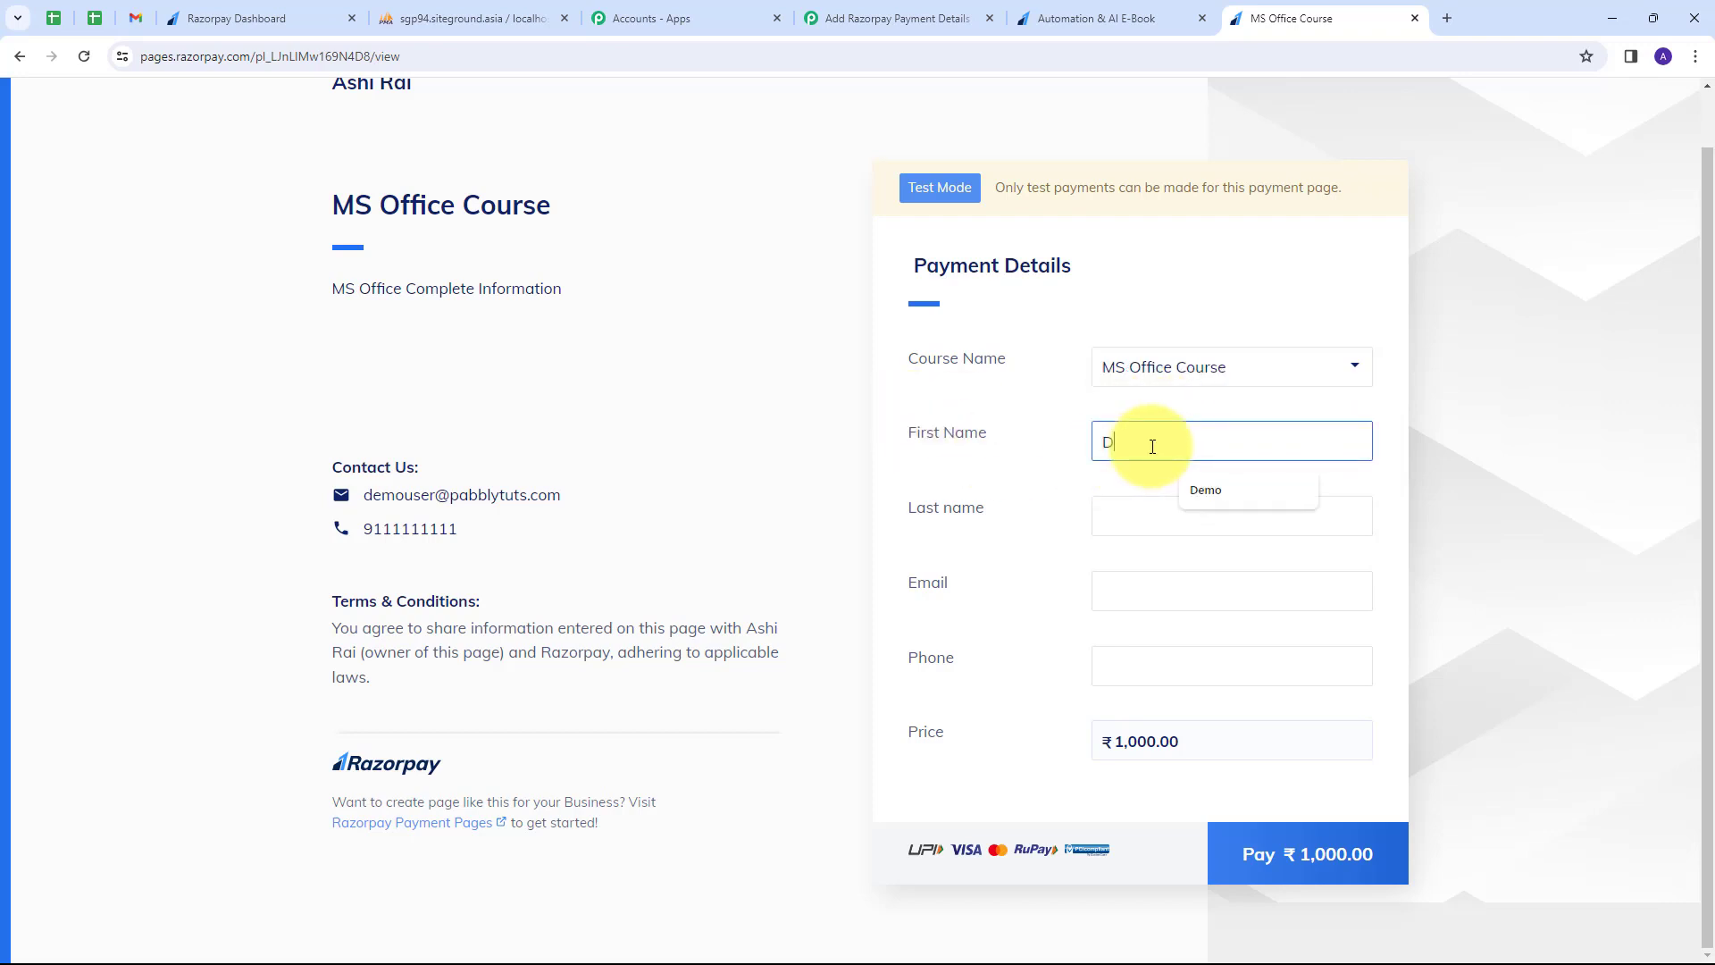
{"action": "key", "text": "Tab"}
{"action": "type", "text": "User"}
{"action": "key", "text": "Tab"}
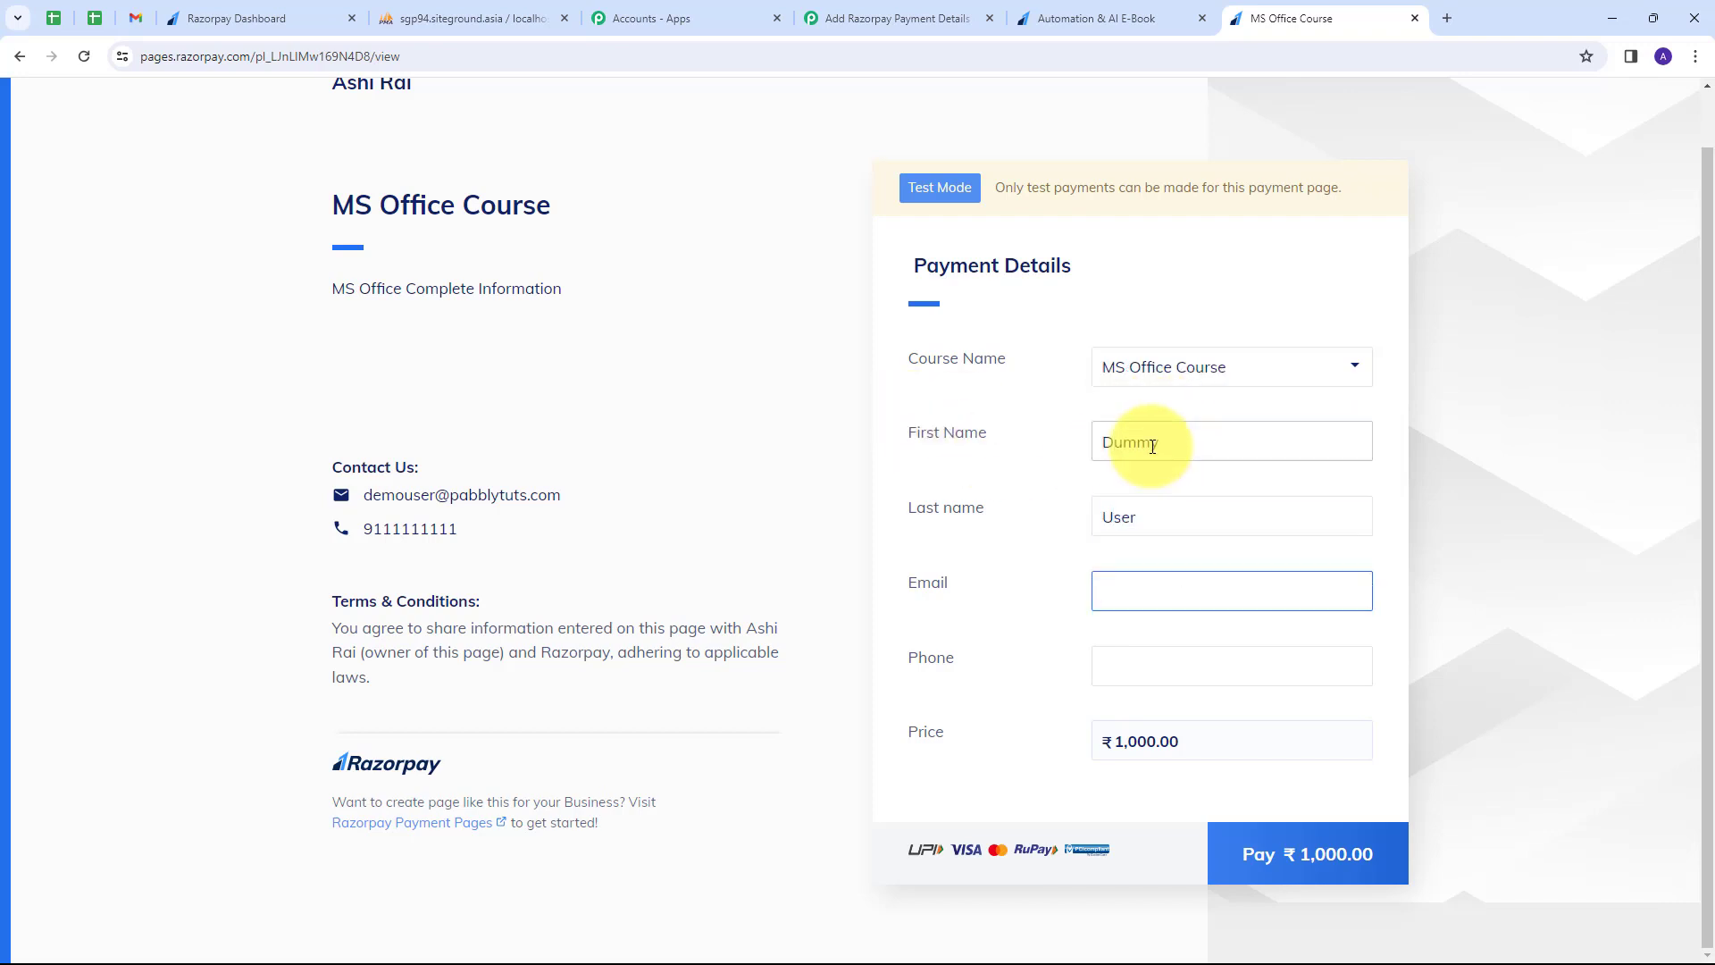
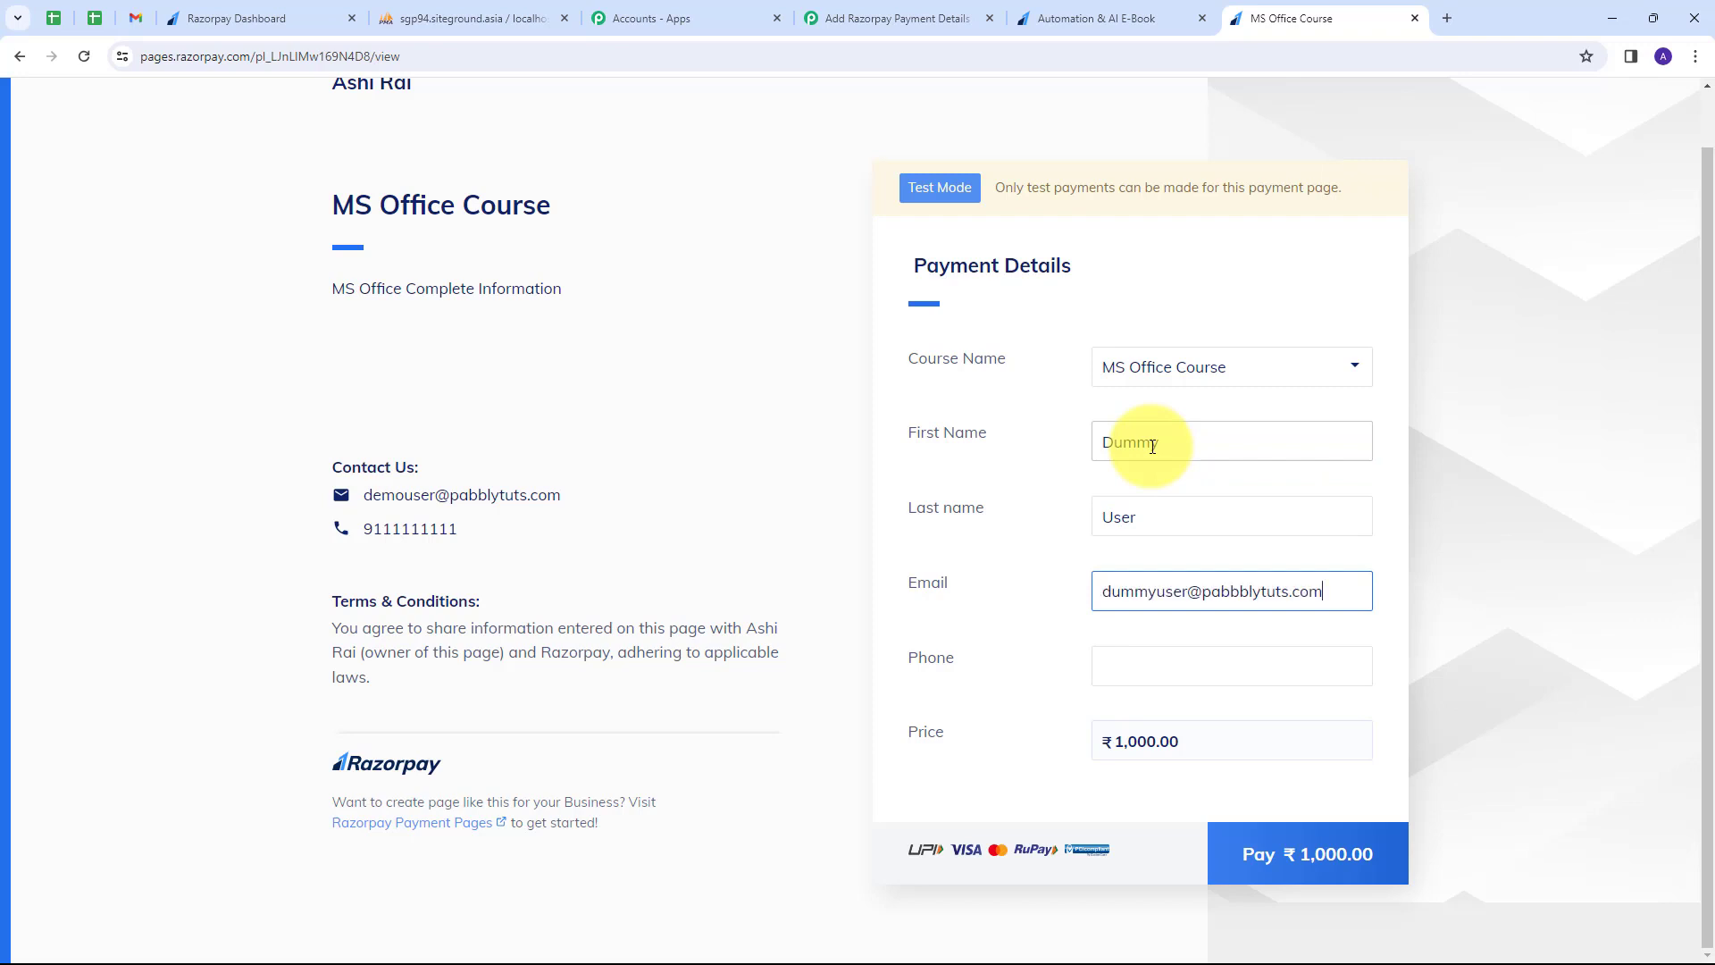
{"action": "left_click", "coordinate": [1169, 669]}
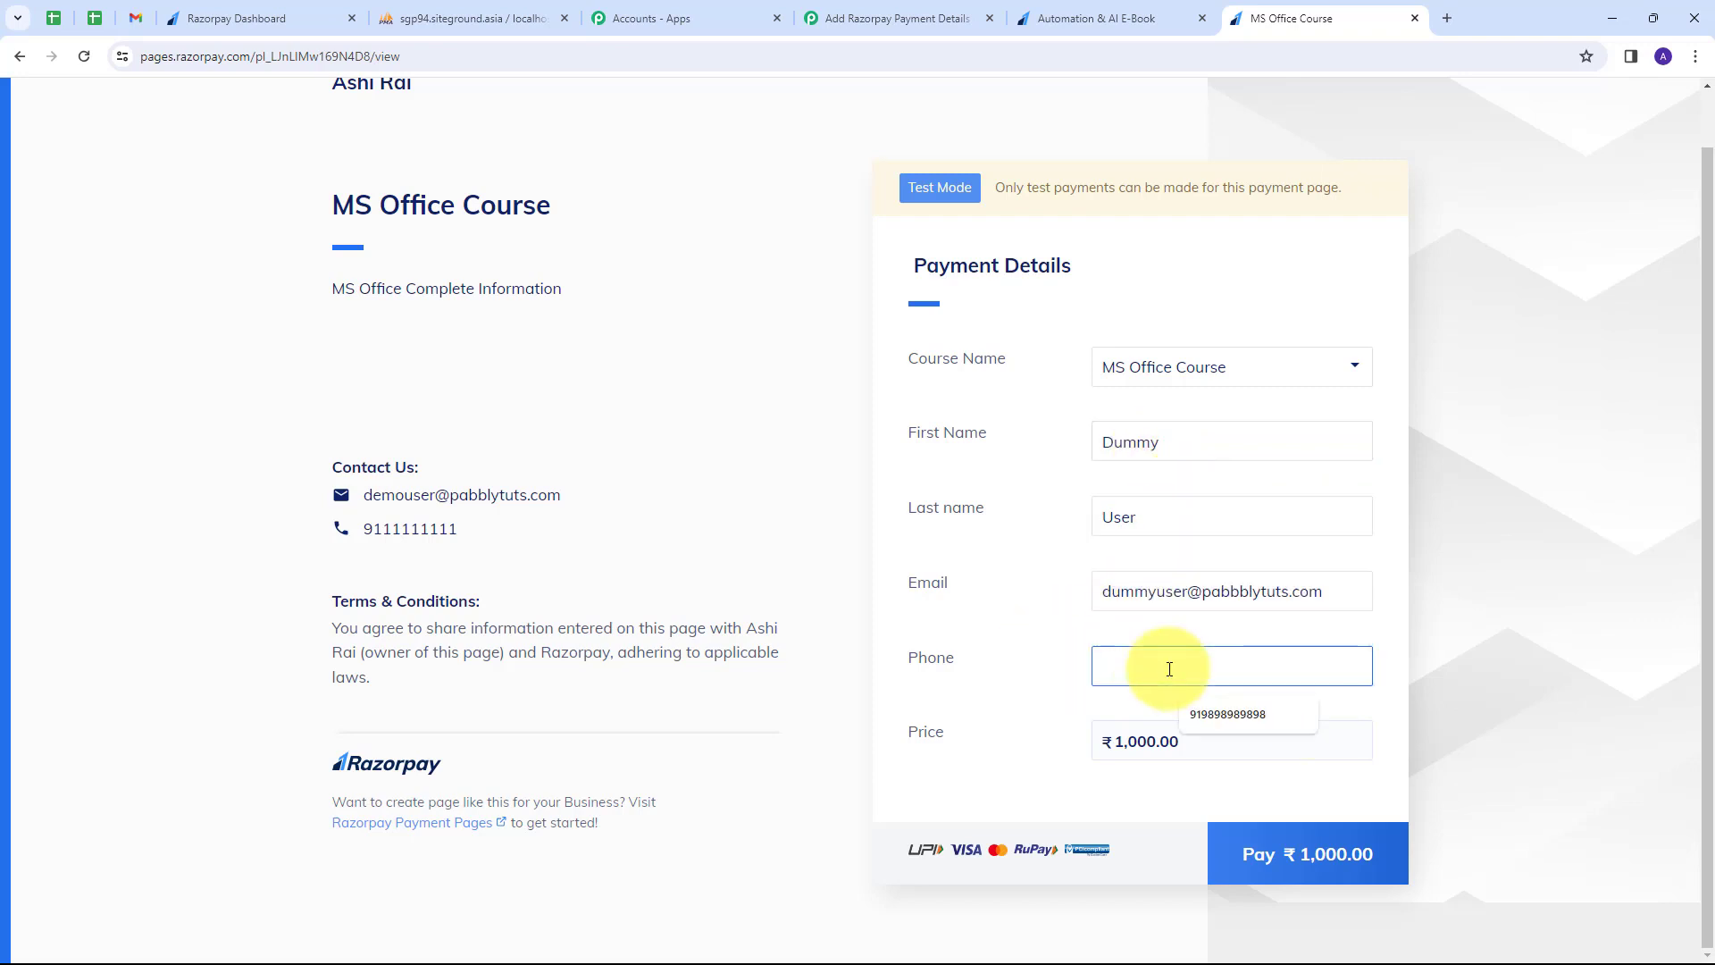
{"action": "type", "text": "919292929292"}
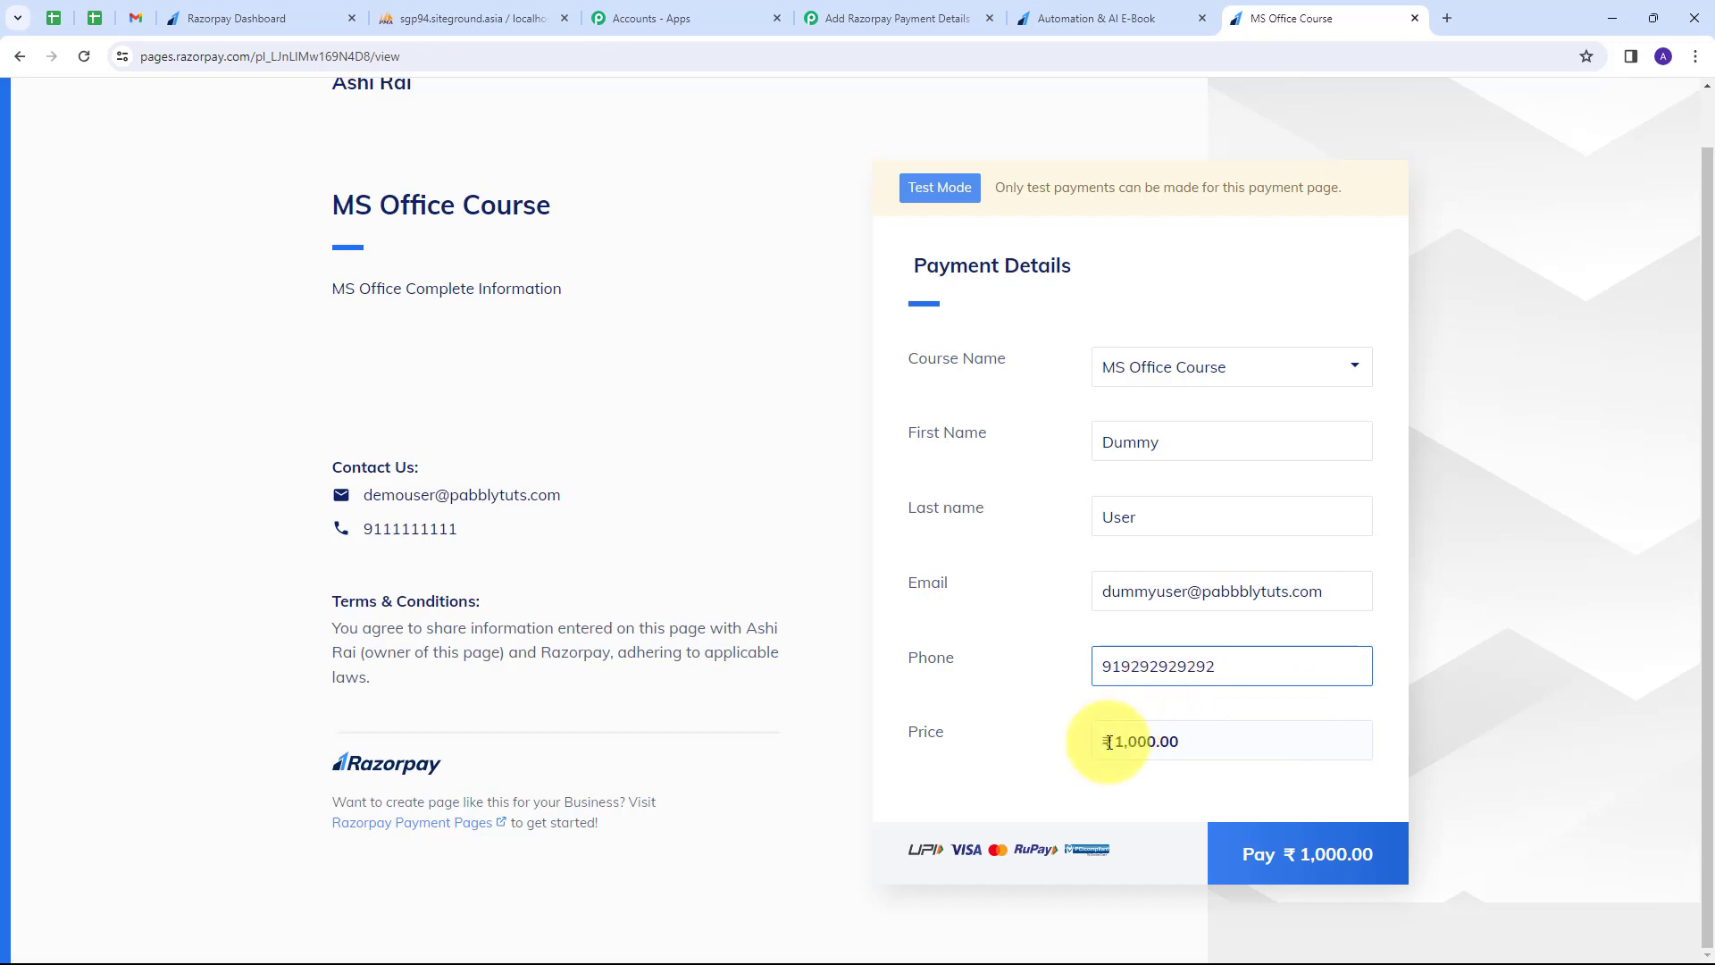
{"action": "left_click", "coordinate": [1251, 845]}
{"action": "scroll", "coordinate": [805, 527], "scroll_direction": "down", "scroll_amount": 3}
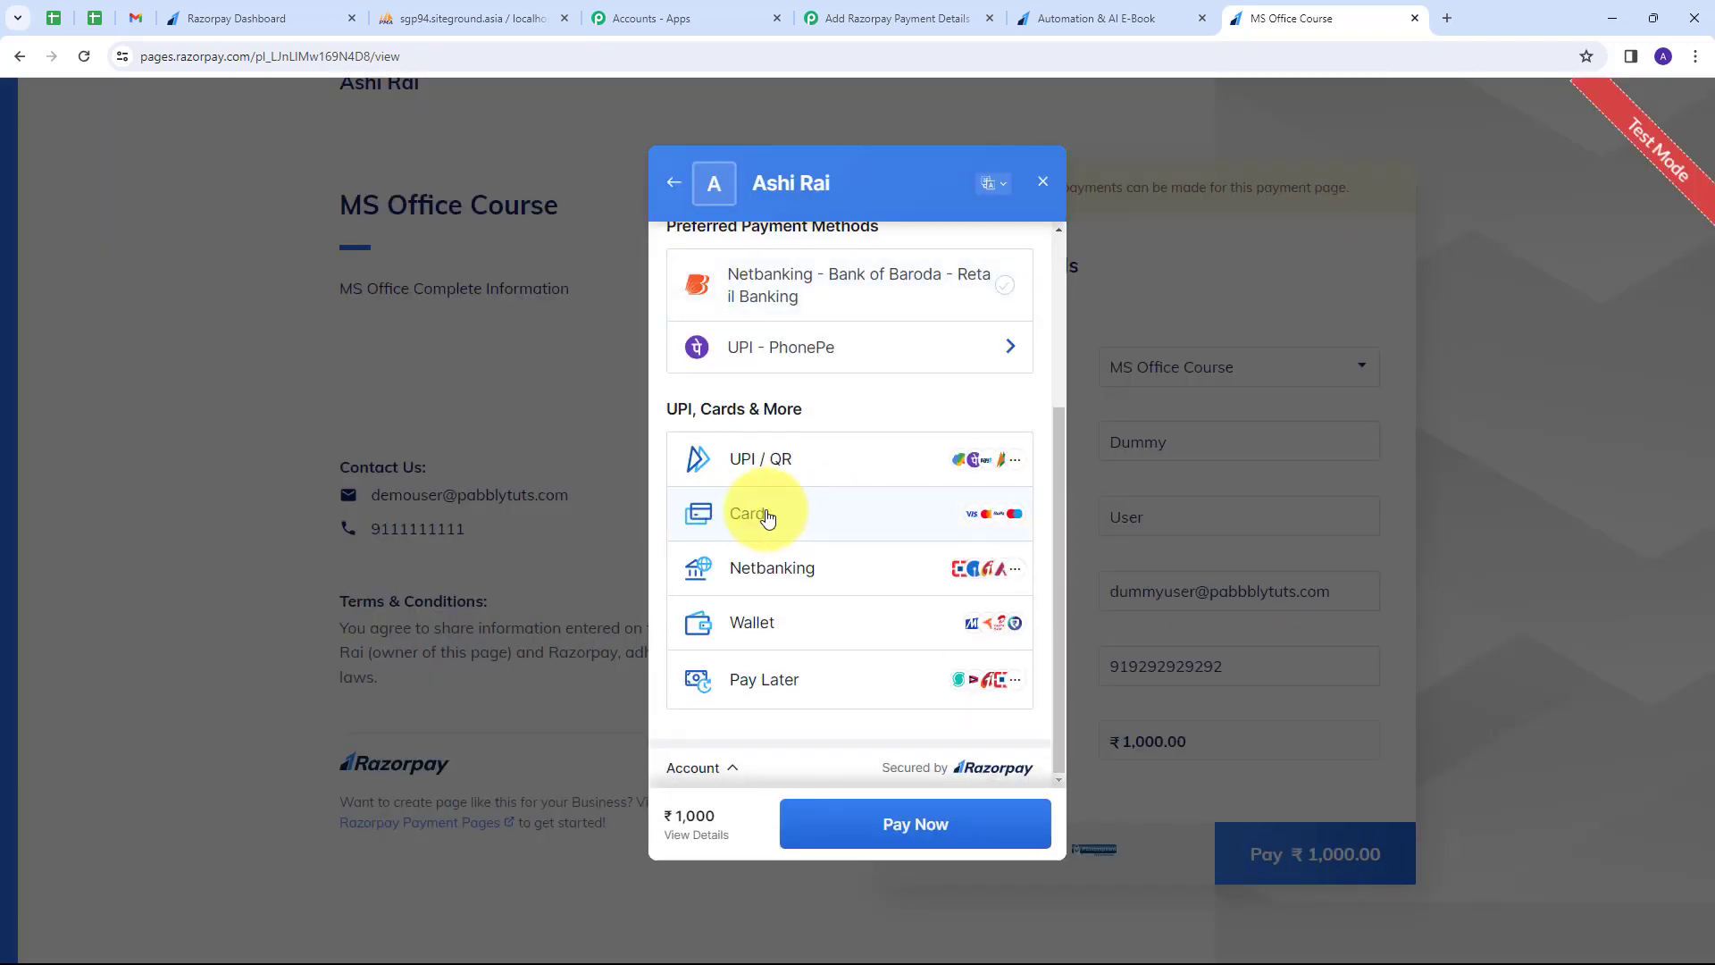
Choose Card and enter the test card number, expiry, cardholder name and CVV.
{"action": "left_click", "coordinate": [748, 511]}
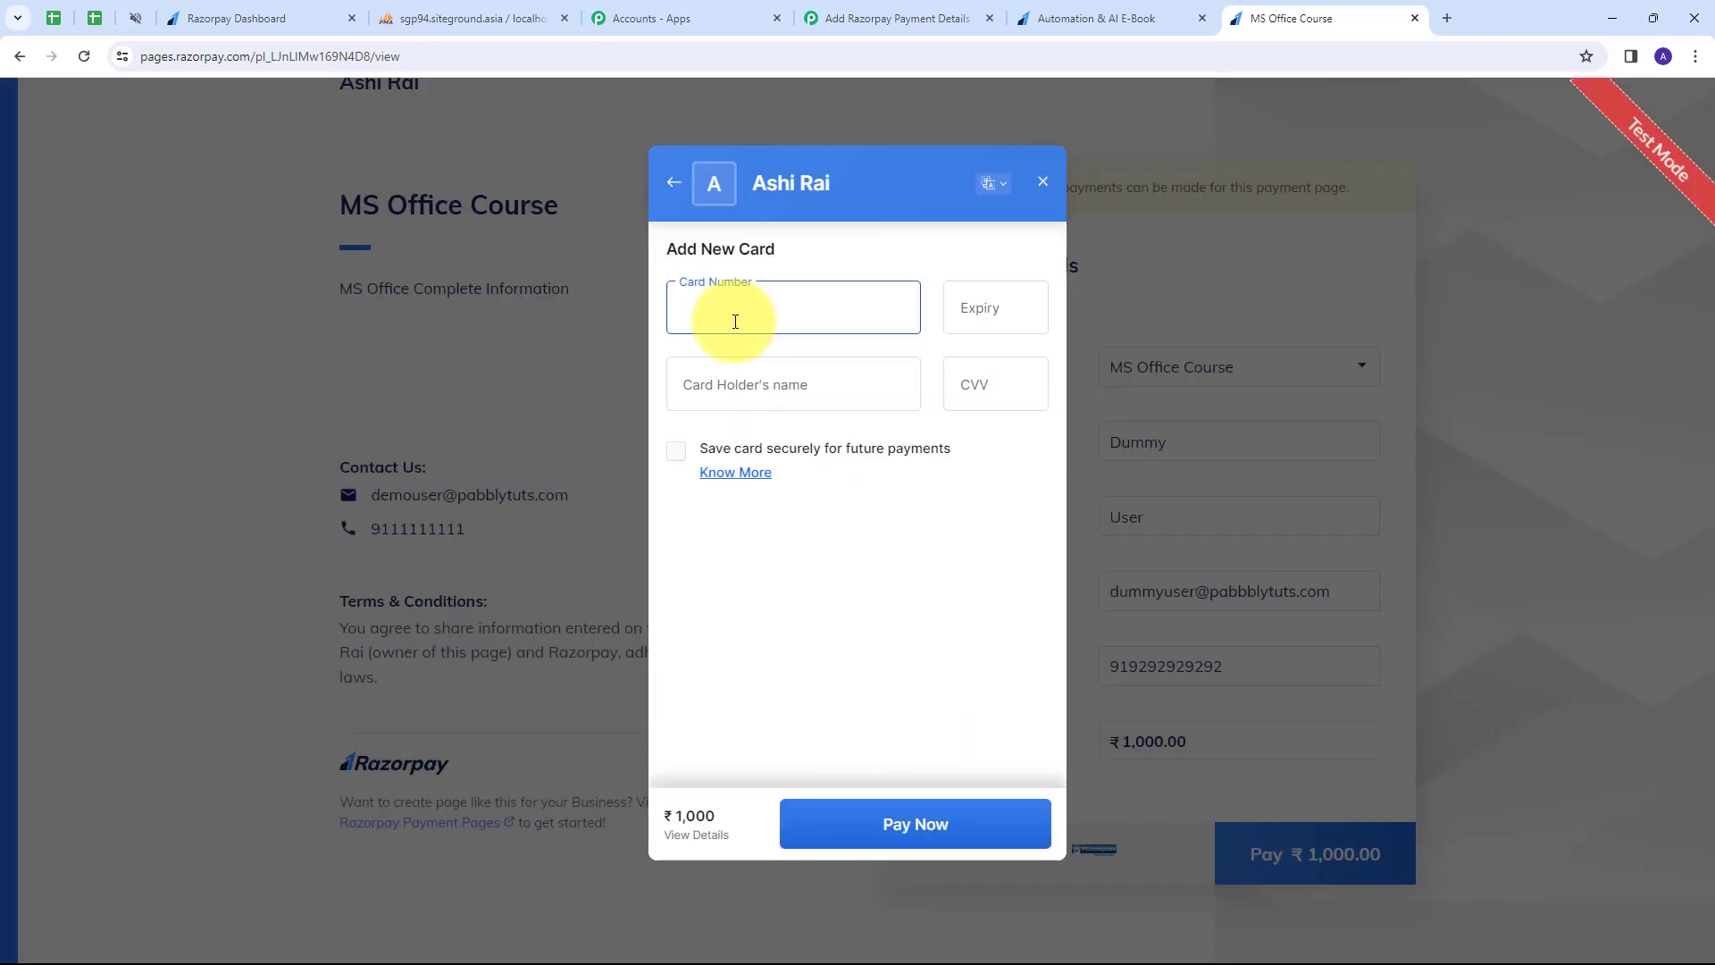
{"action": "type", "text": "41111111111111110226"}
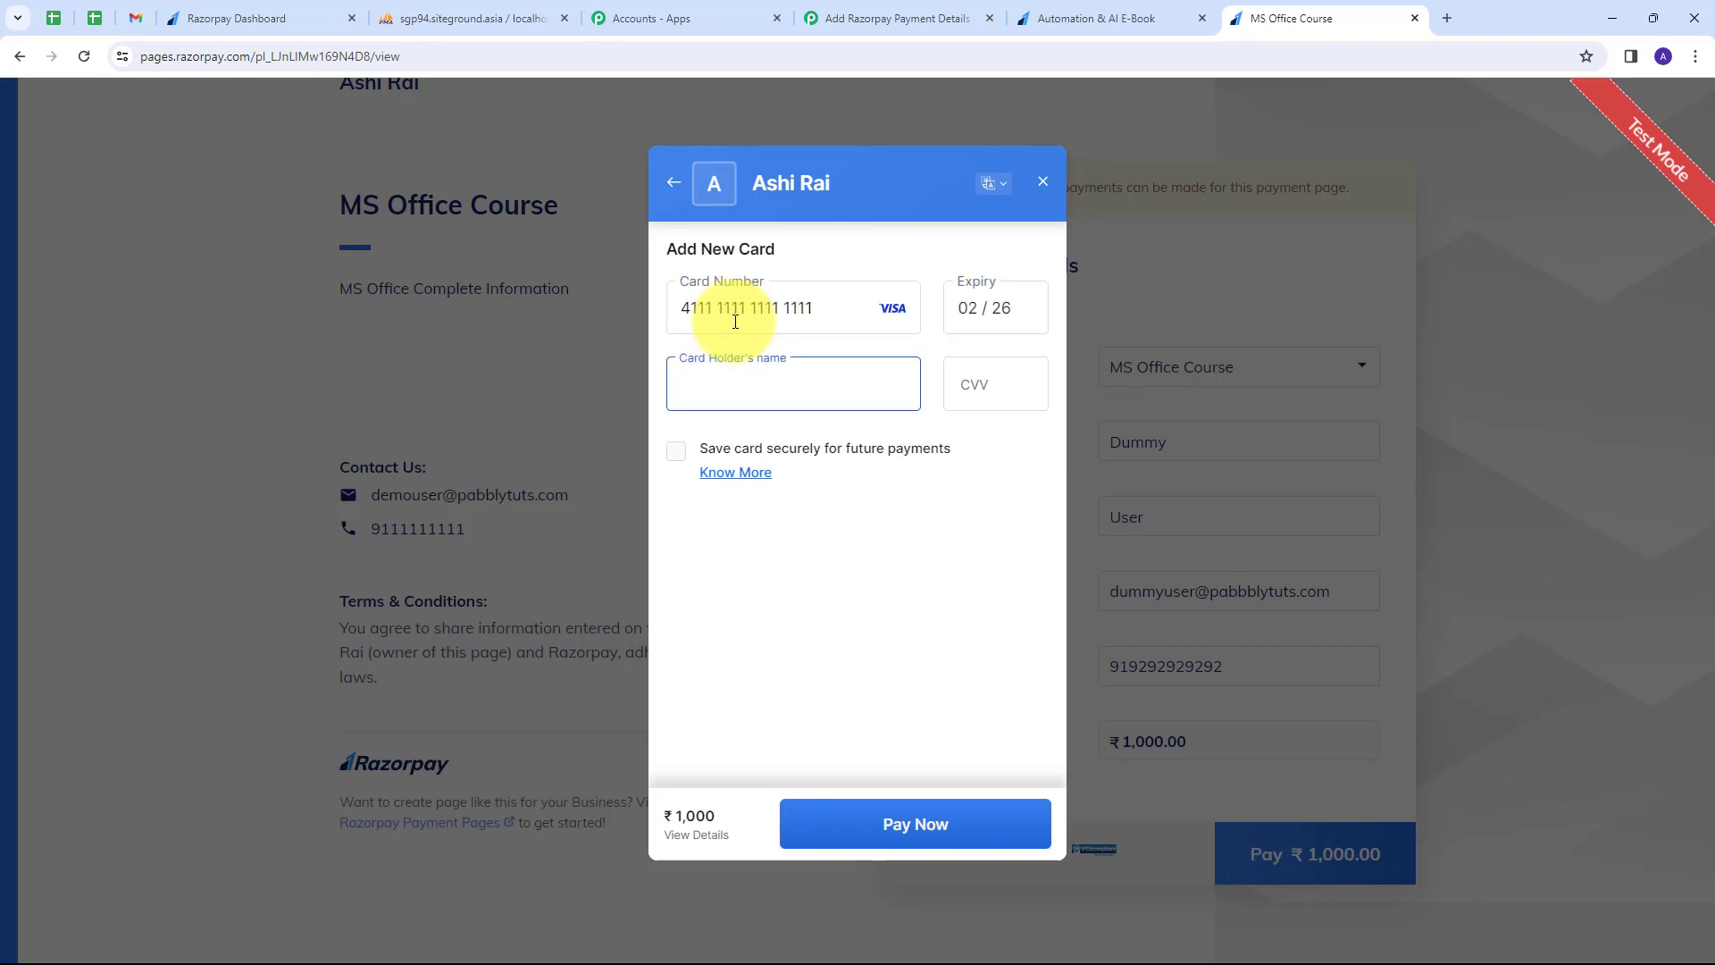
{"action": "type", "text": "Dummy User"}
{"action": "left_click", "coordinate": [990, 401]}
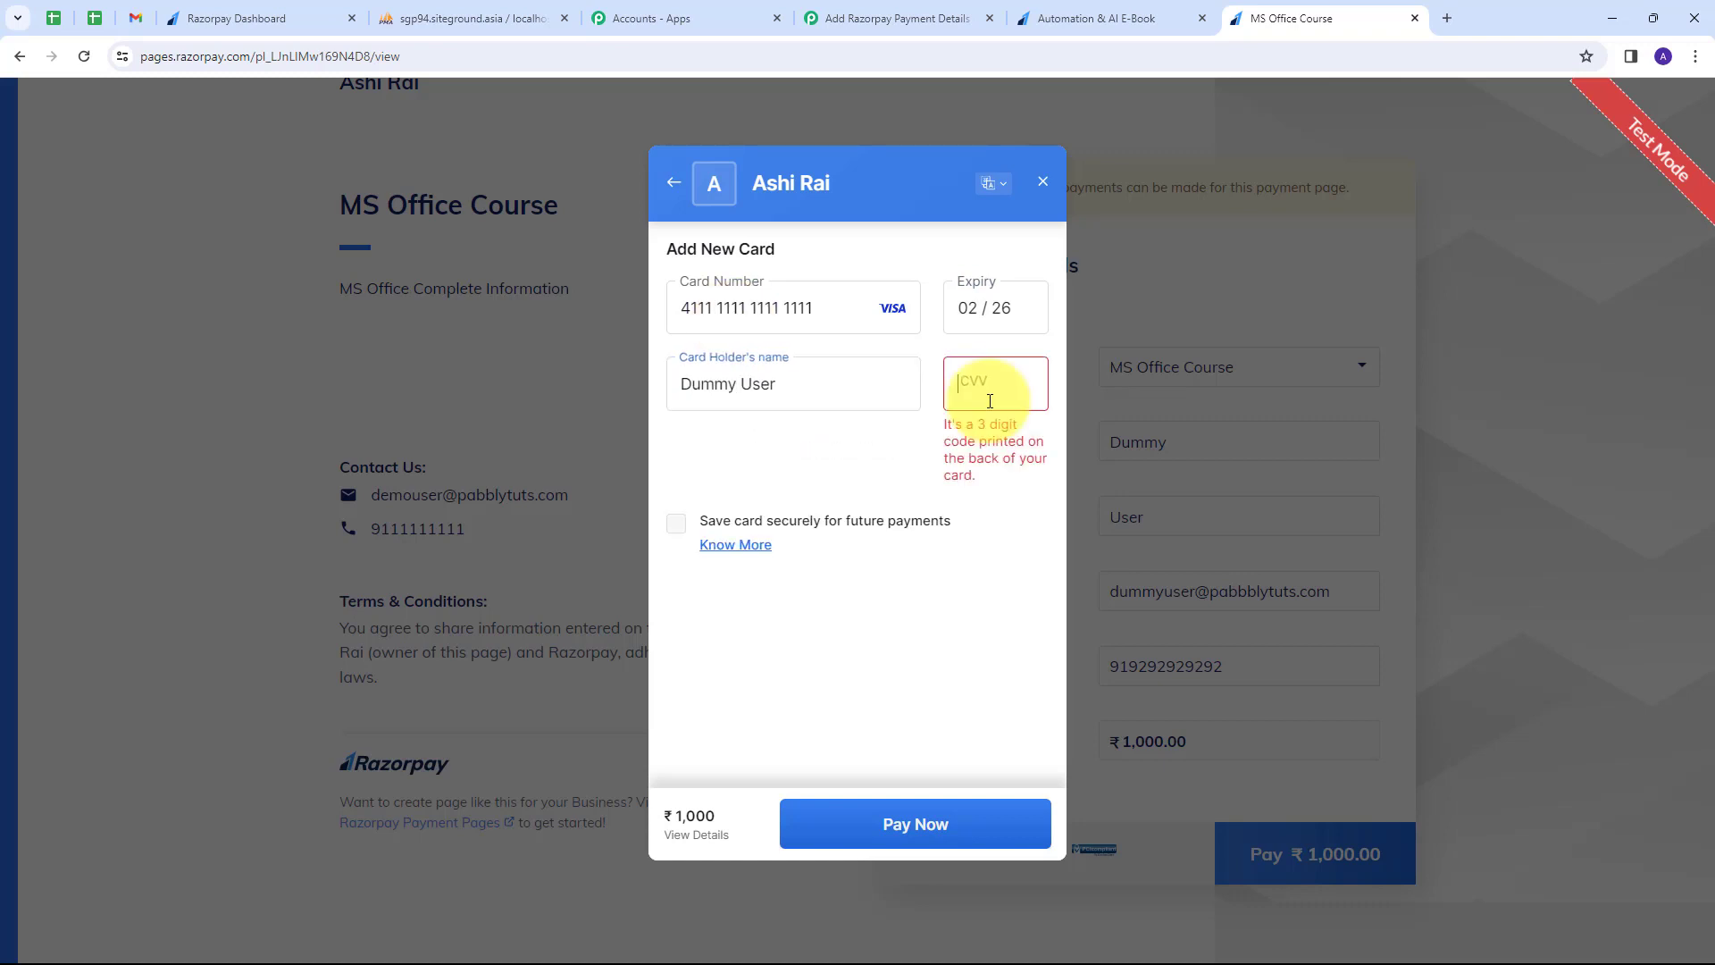
{"action": "type", "text": "123"}
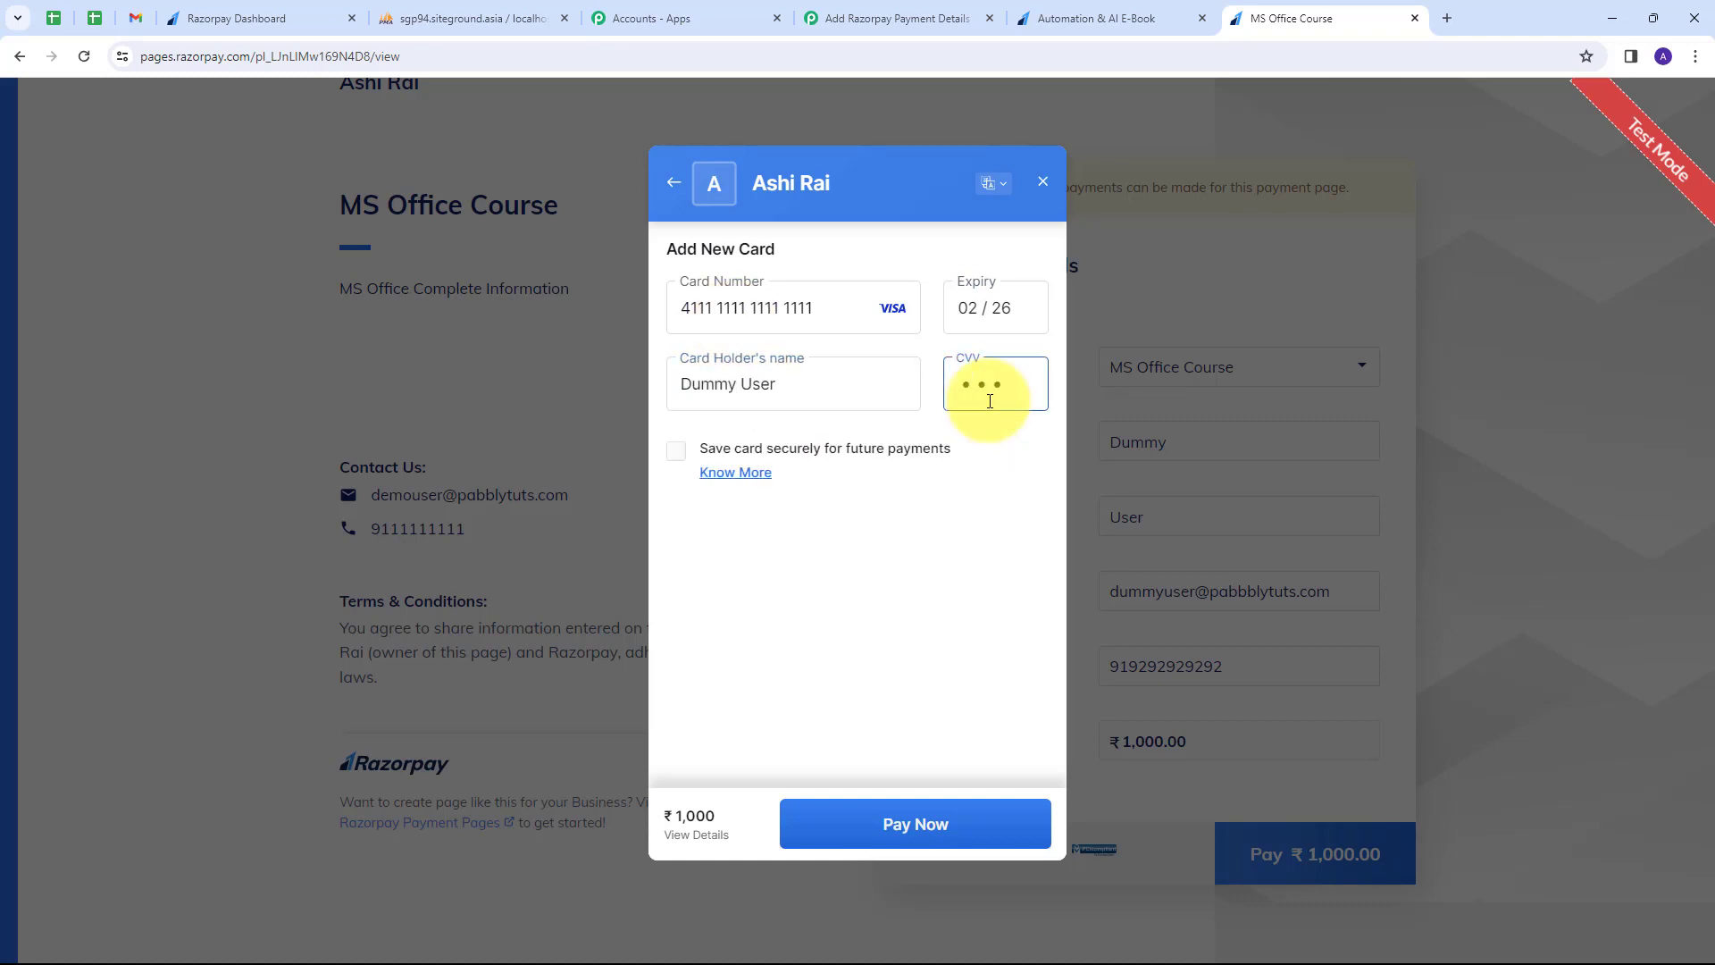
Pay without saving the card, submit the one-time code, and check the table for the new row.
{"action": "left_click", "coordinate": [899, 827]}
{"action": "left_click", "coordinate": [876, 815]}
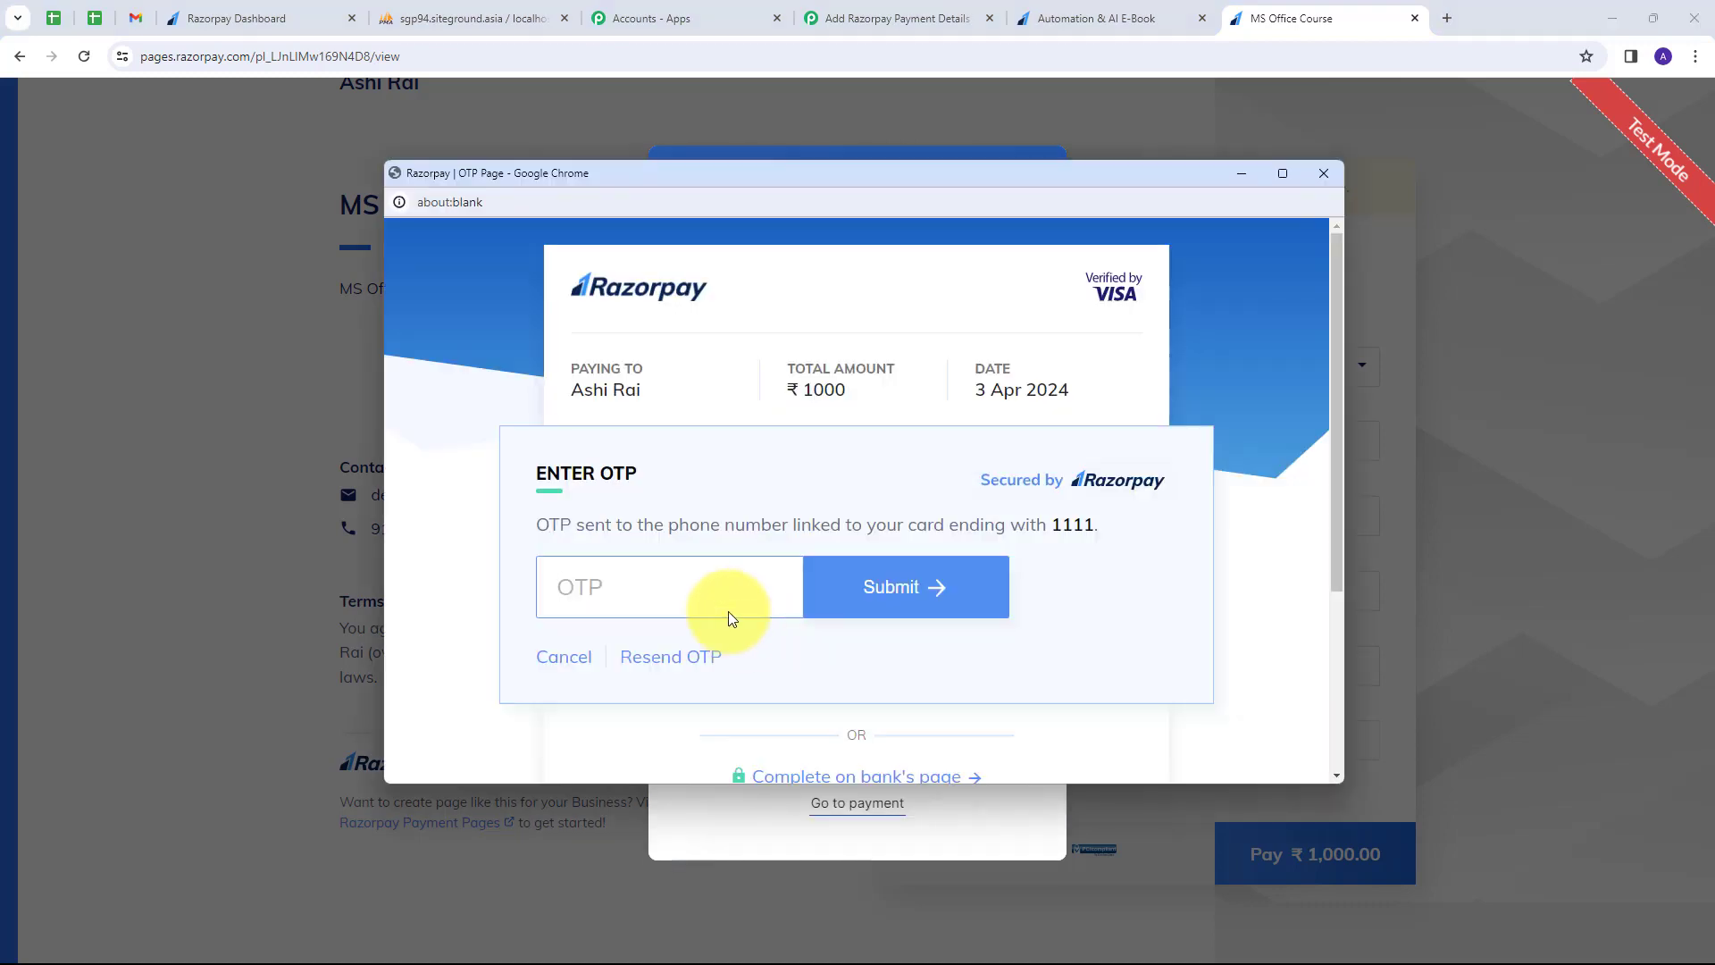
{"action": "left_click", "coordinate": [679, 582]}
{"action": "type", "text": "1111"}
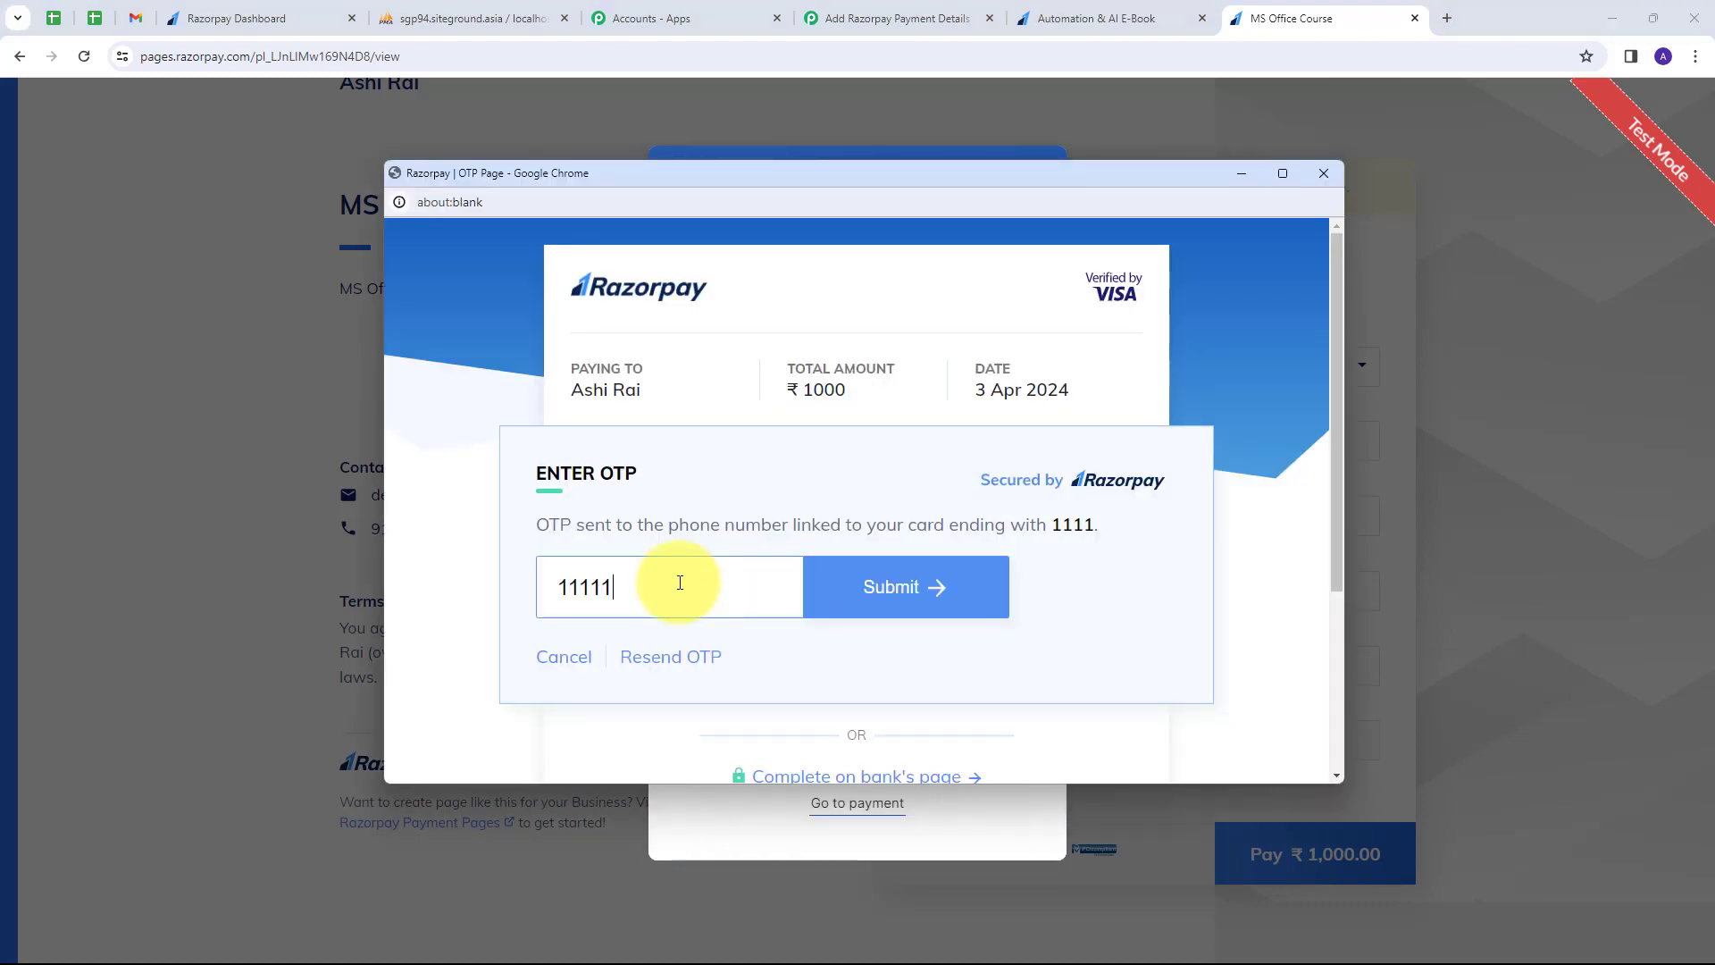
{"action": "left_click", "coordinate": [894, 588]}
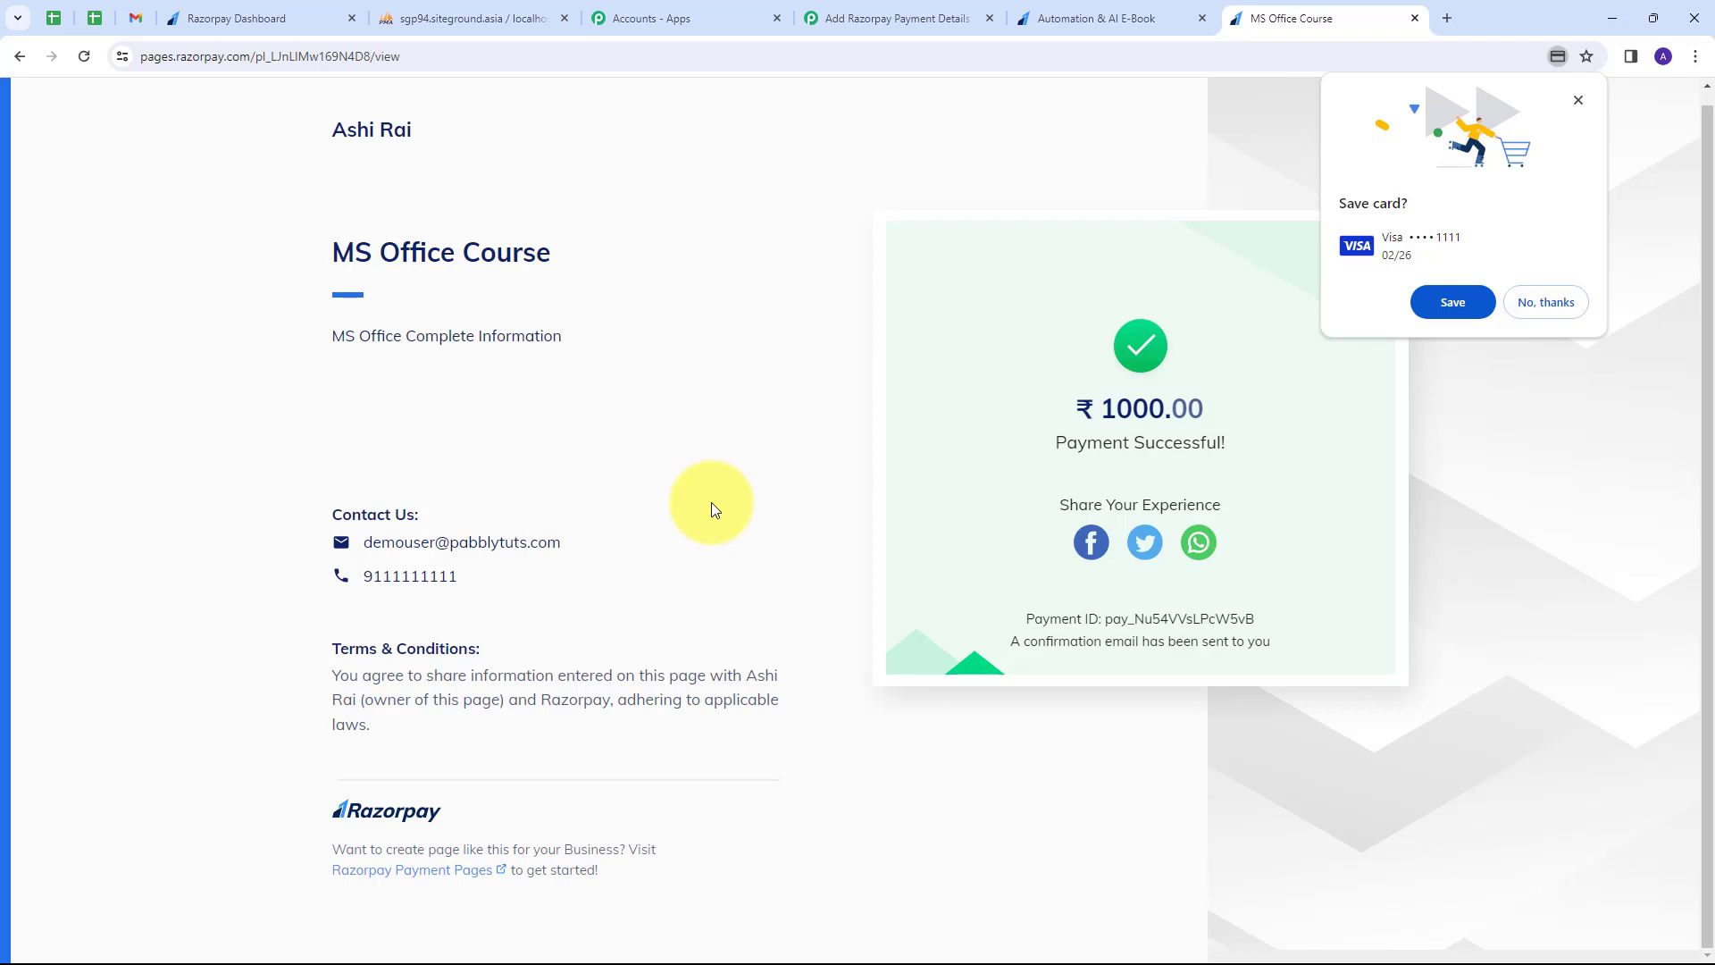
{"action": "left_click", "coordinate": [483, 23]}
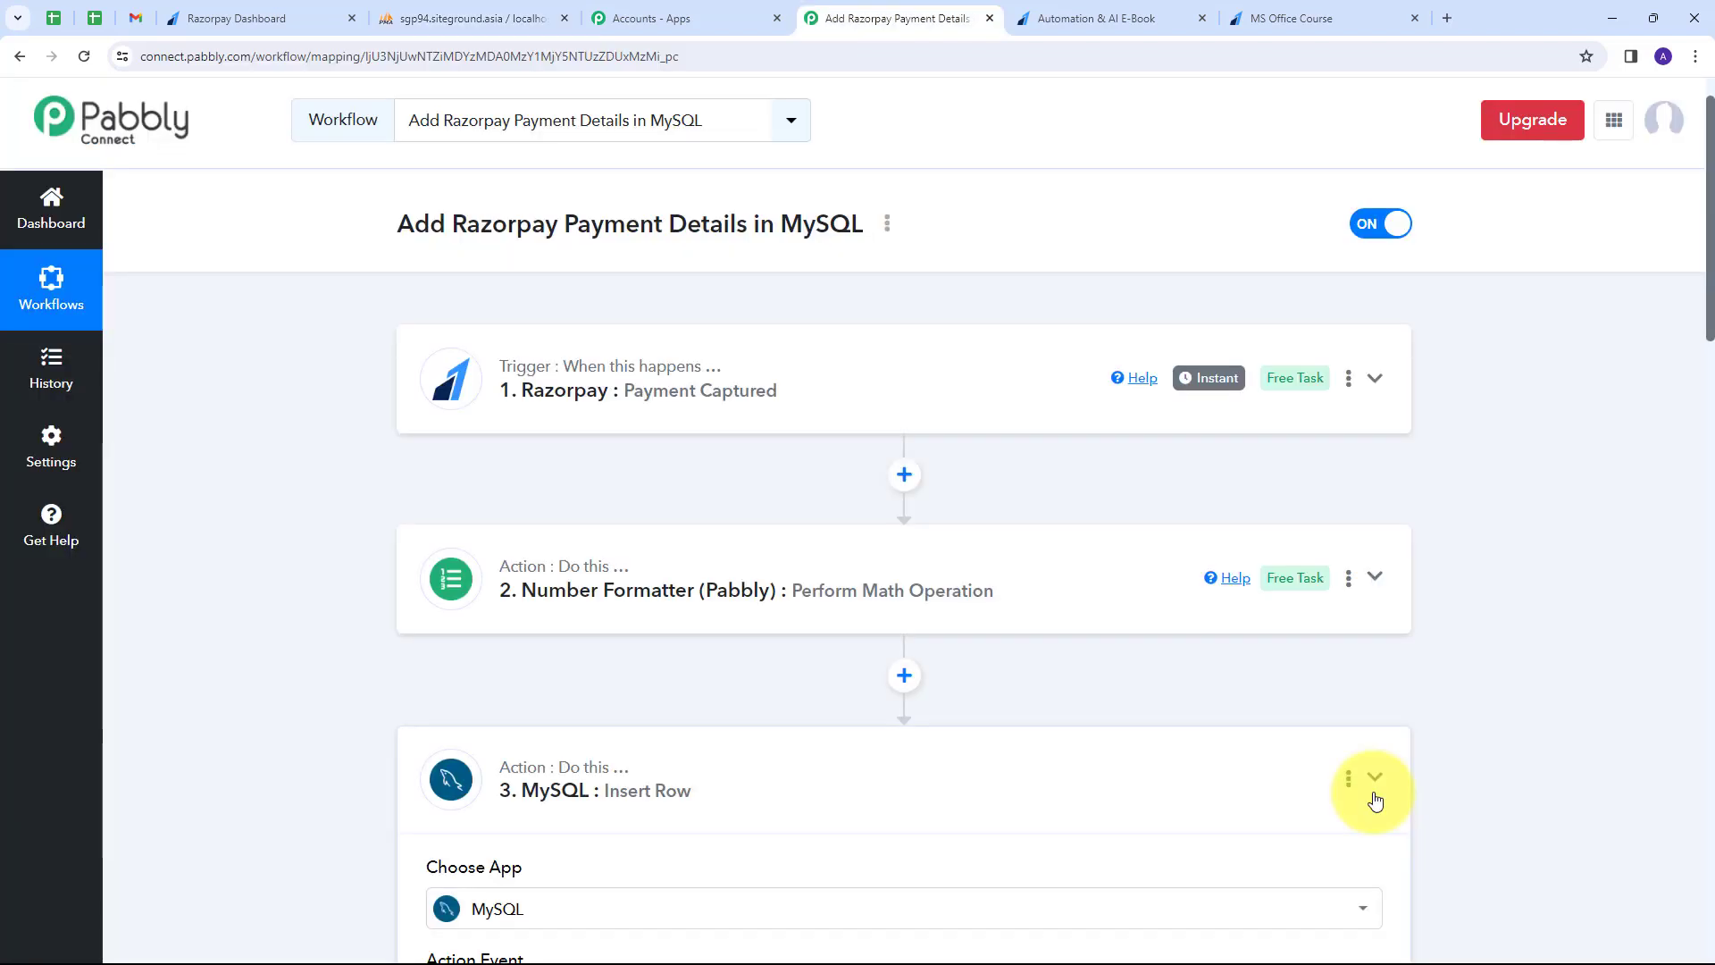
Collapse the MySQL Insert Row step and review the Razorpay, Number Formatter and MySQL steps.
{"action": "left_click", "coordinate": [1374, 779]}
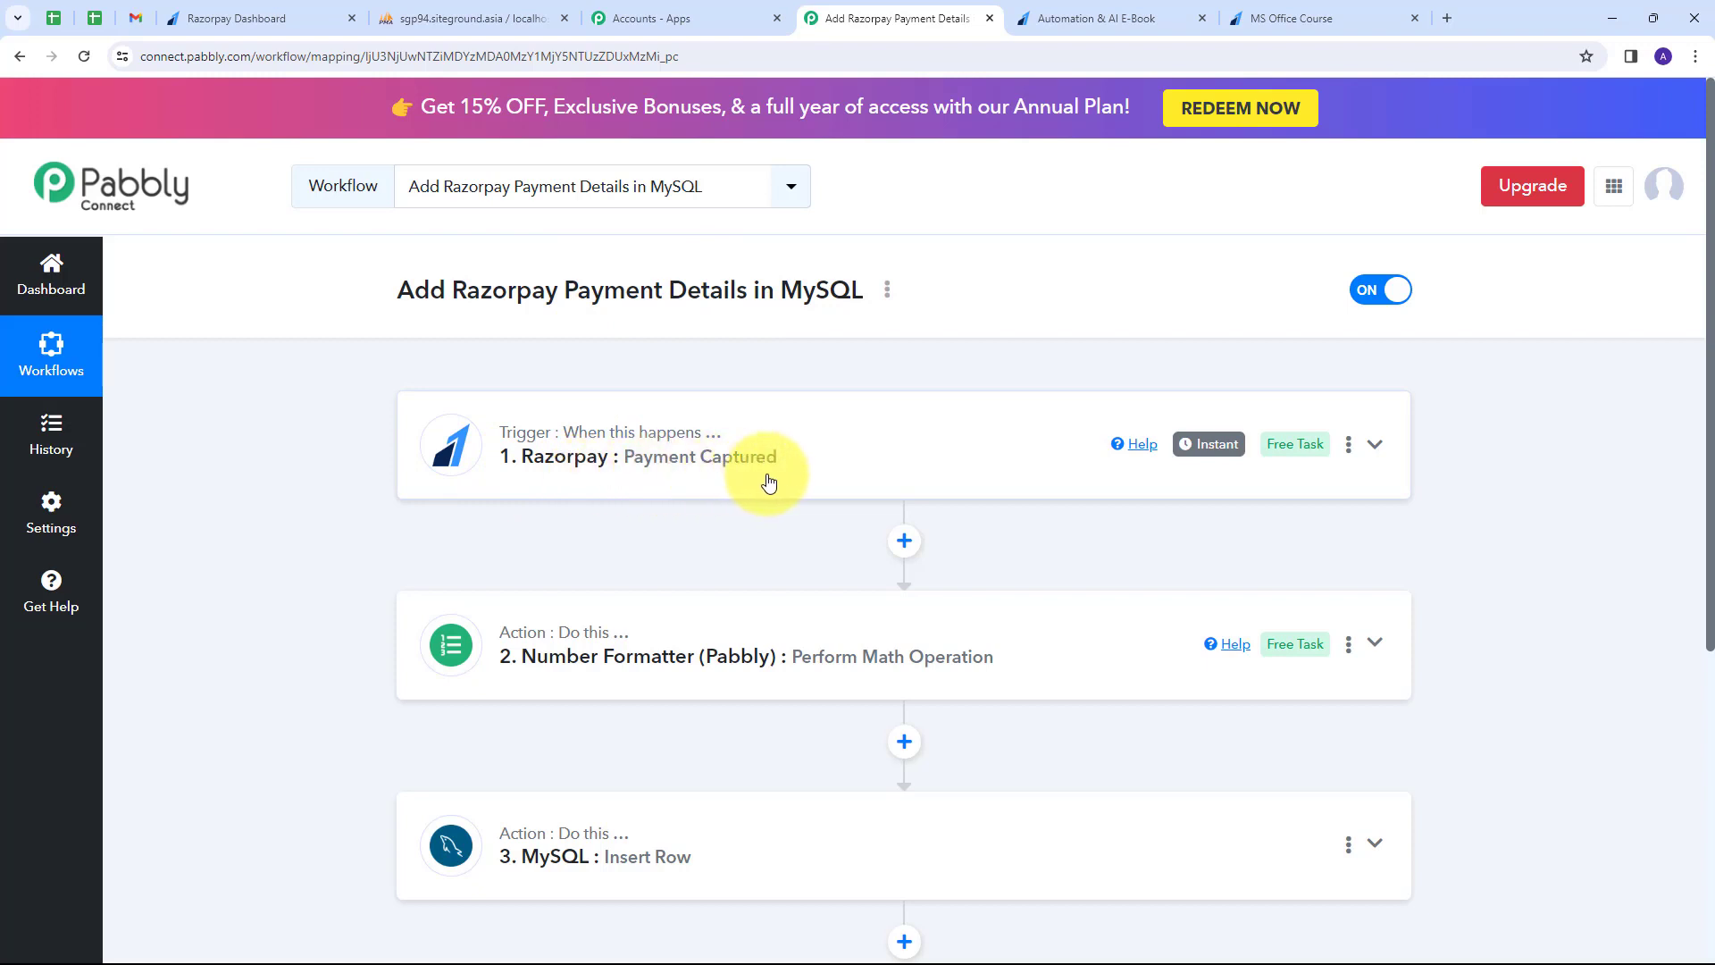
{"action": "scroll", "coordinate": [394, 436], "scroll_direction": "down", "scroll_amount": 1}
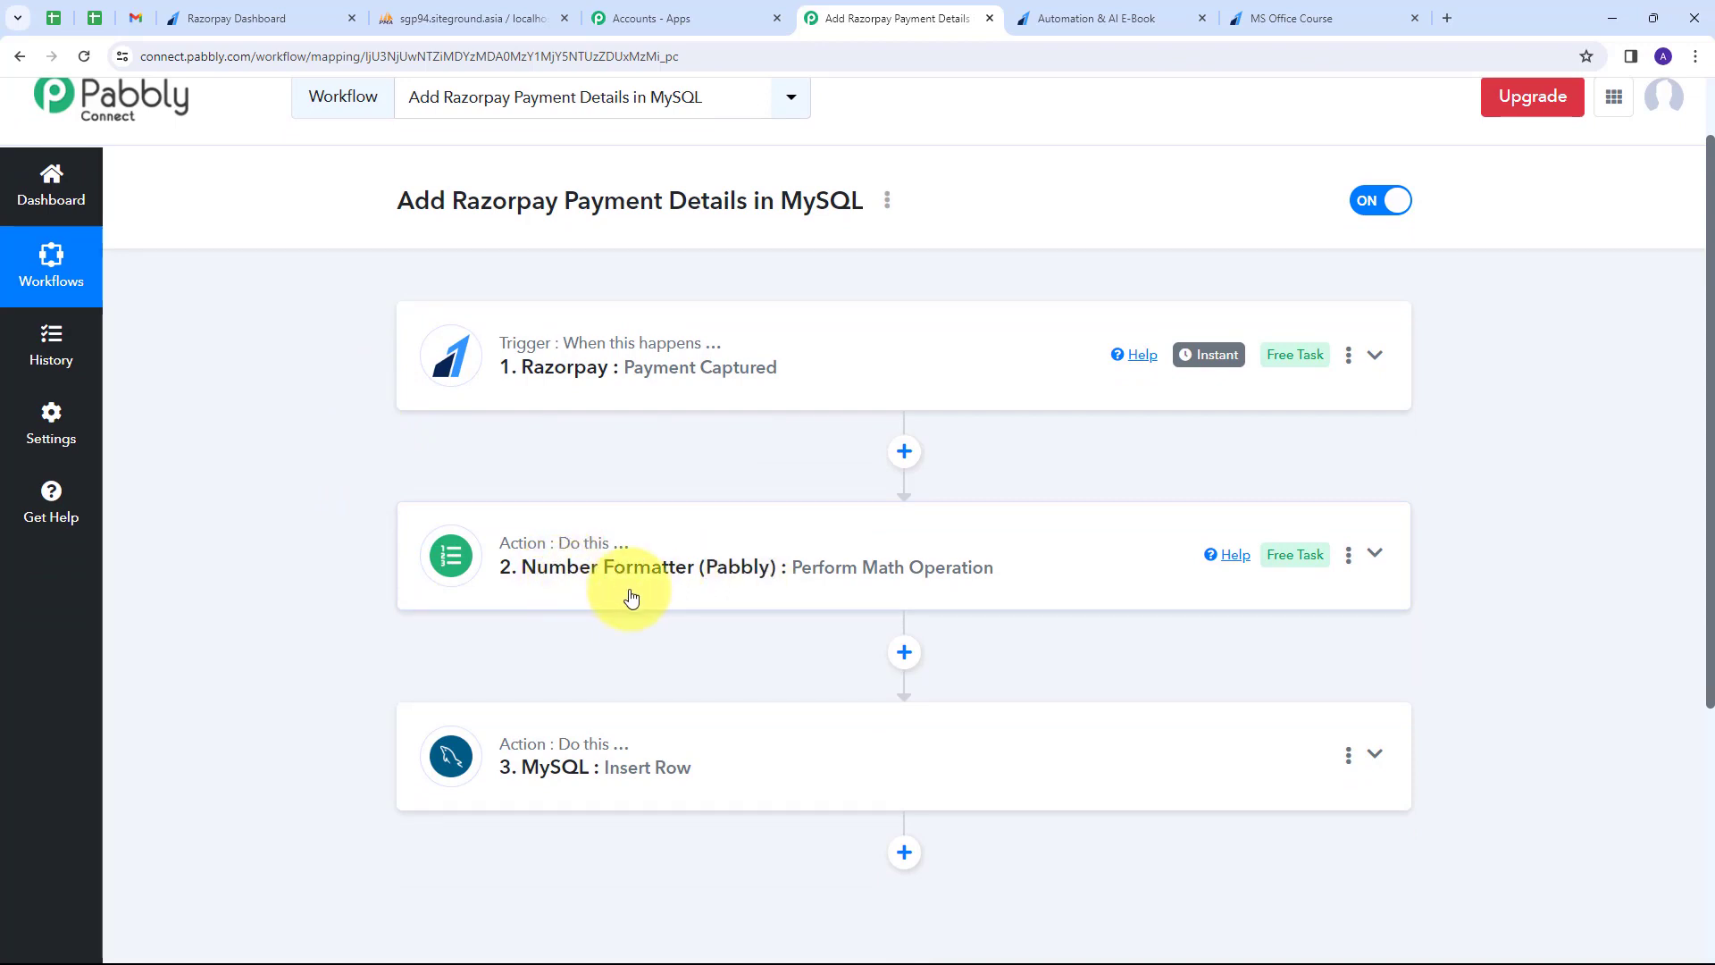
{"action": "scroll", "coordinate": [325, 572], "scroll_direction": "down", "scroll_amount": 1}
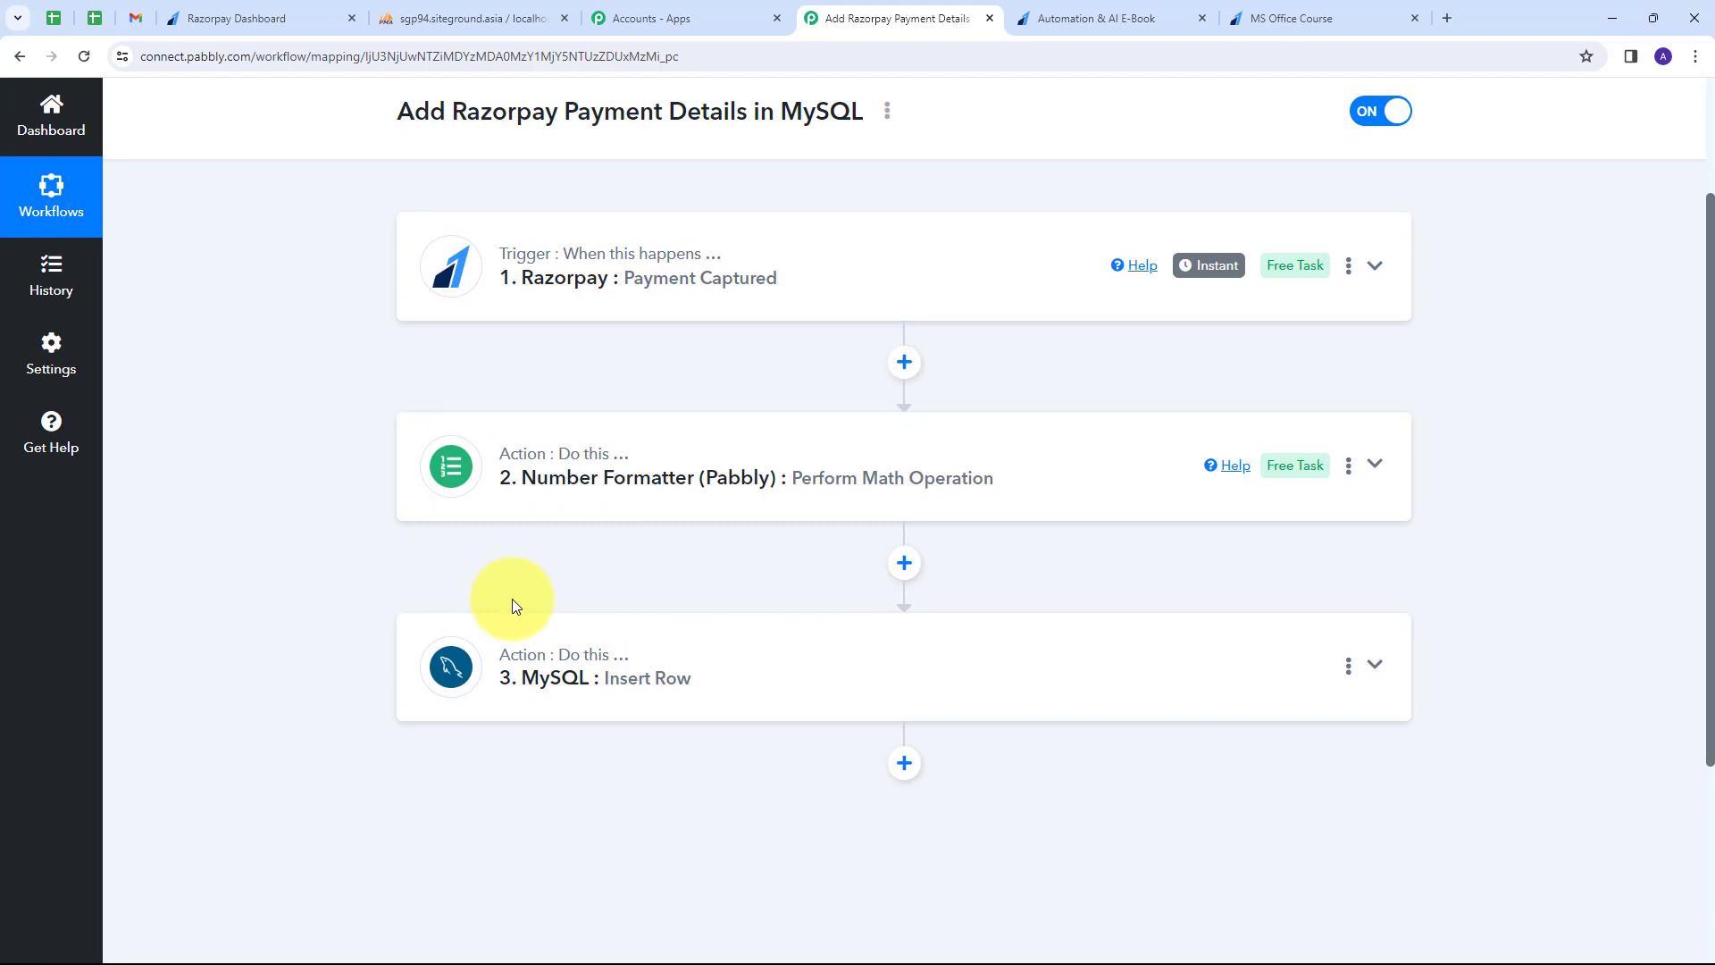